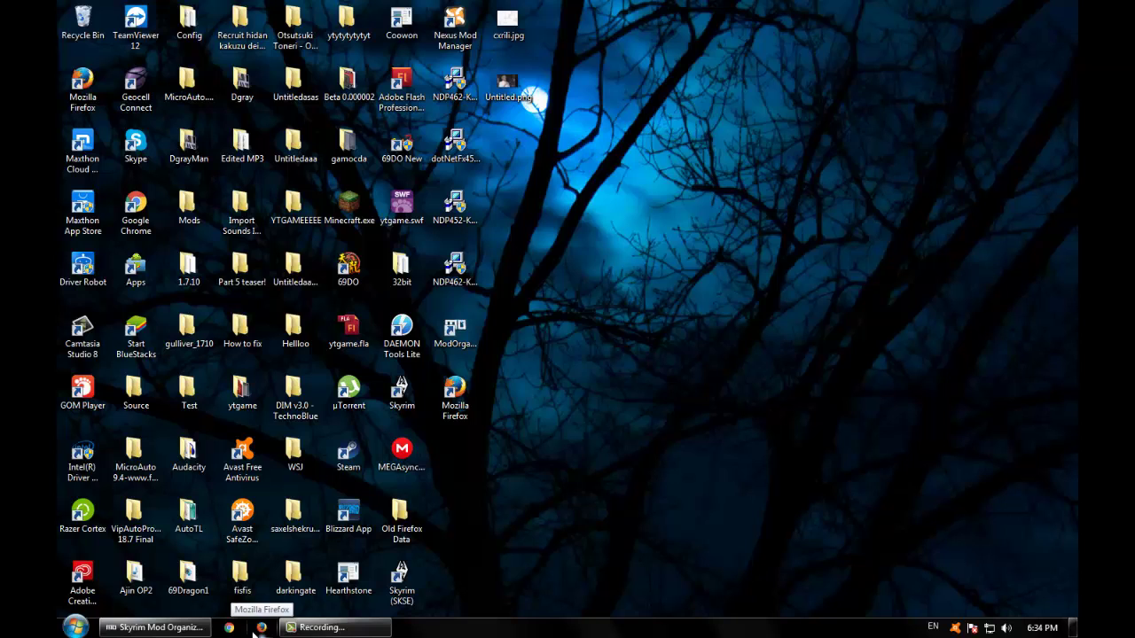
- Launch Firefox and replace the startsearch and Restore Session tabs with a single blank tab
left_click(255, 631)
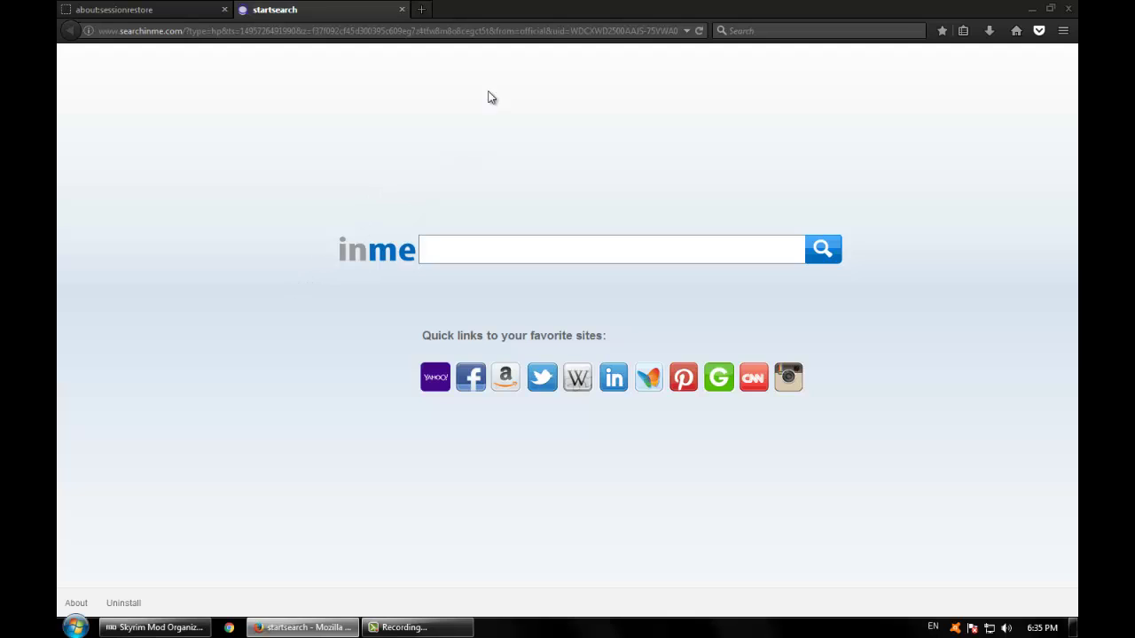
left_click(417, 9)
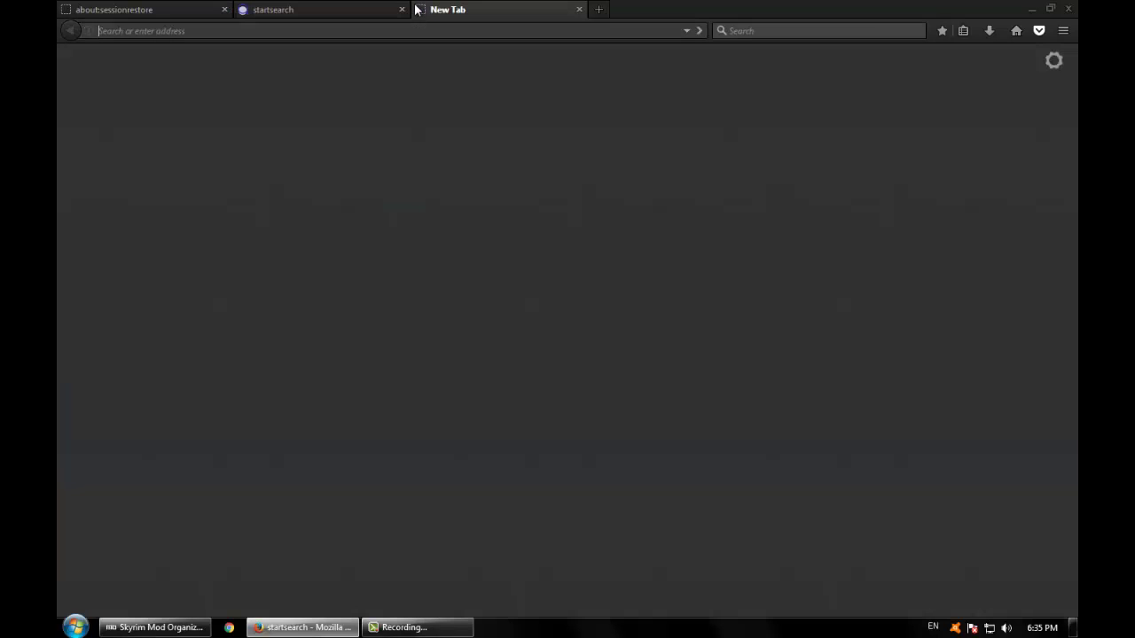
left_click(402, 8)
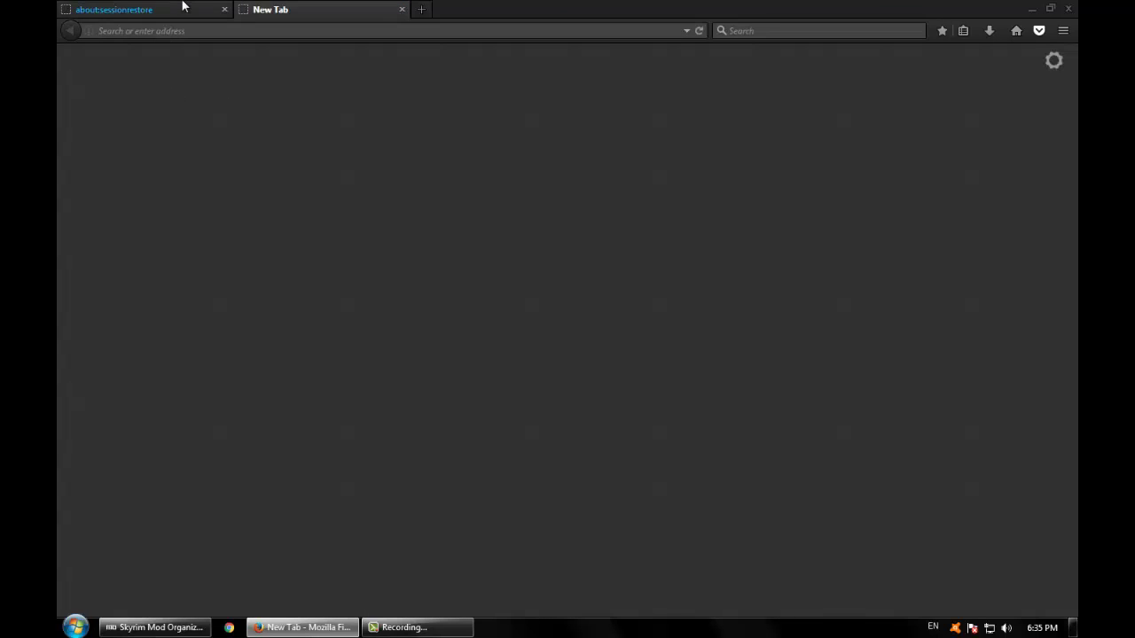
left_click(182, 7)
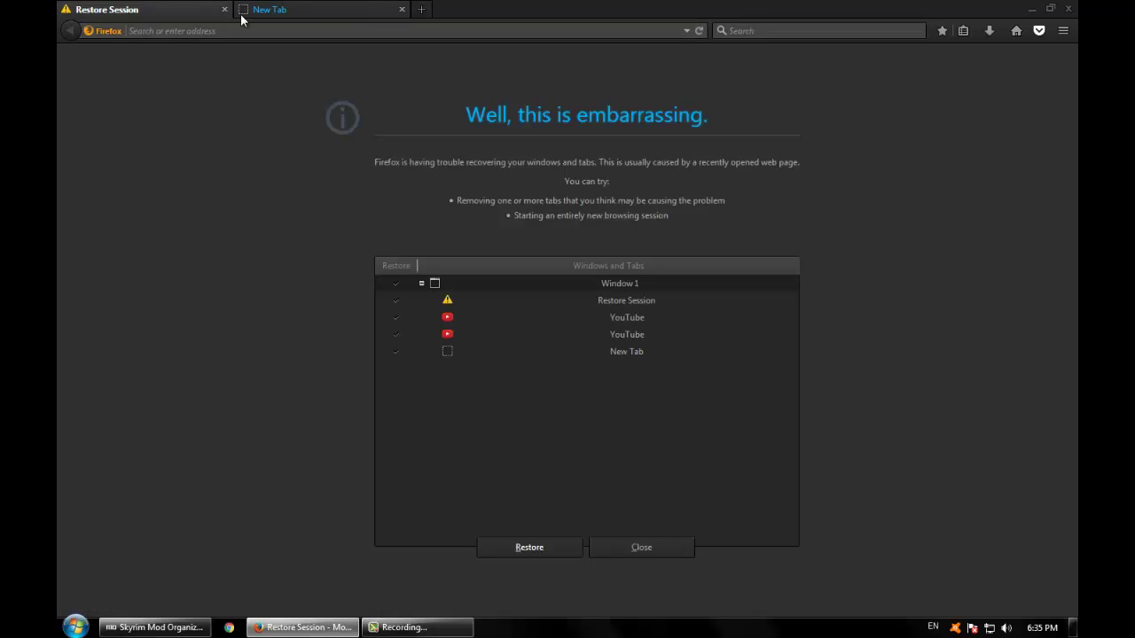
left_click(224, 10)
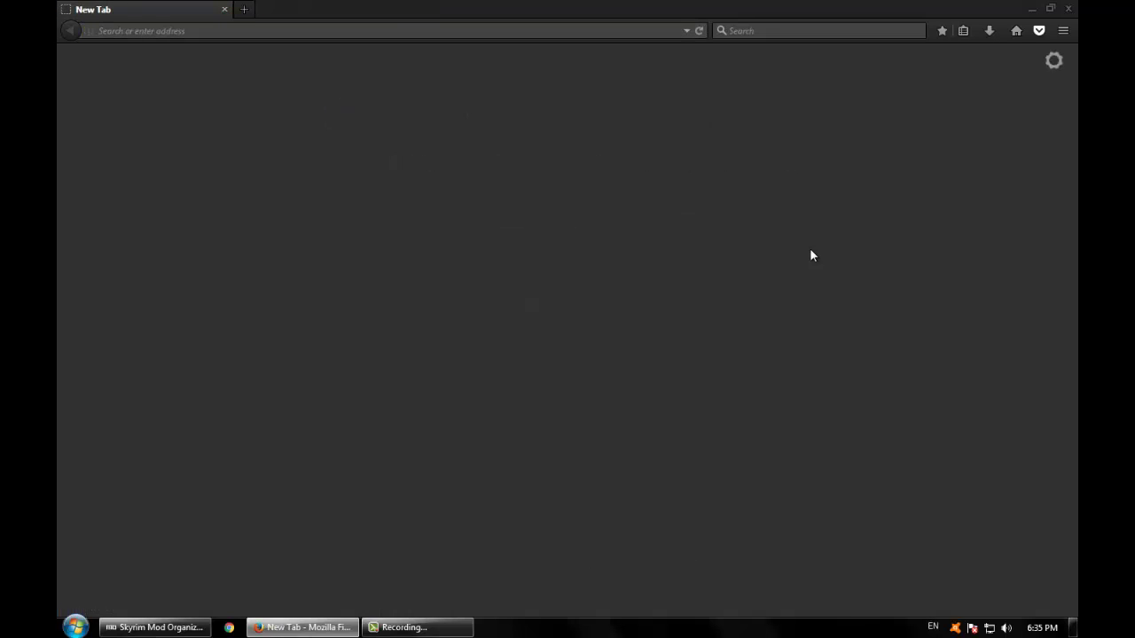
- Remove startsearch and DuckDuckGo from the one-click search engines in Firefox's search options
left_click(1064, 30)
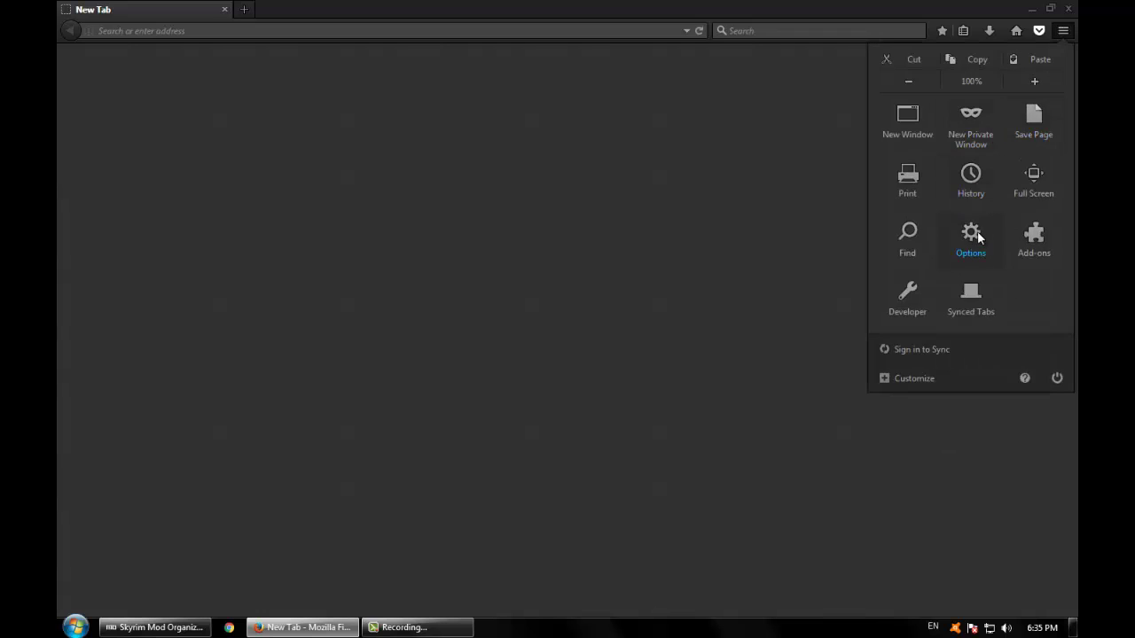
left_click(977, 236)
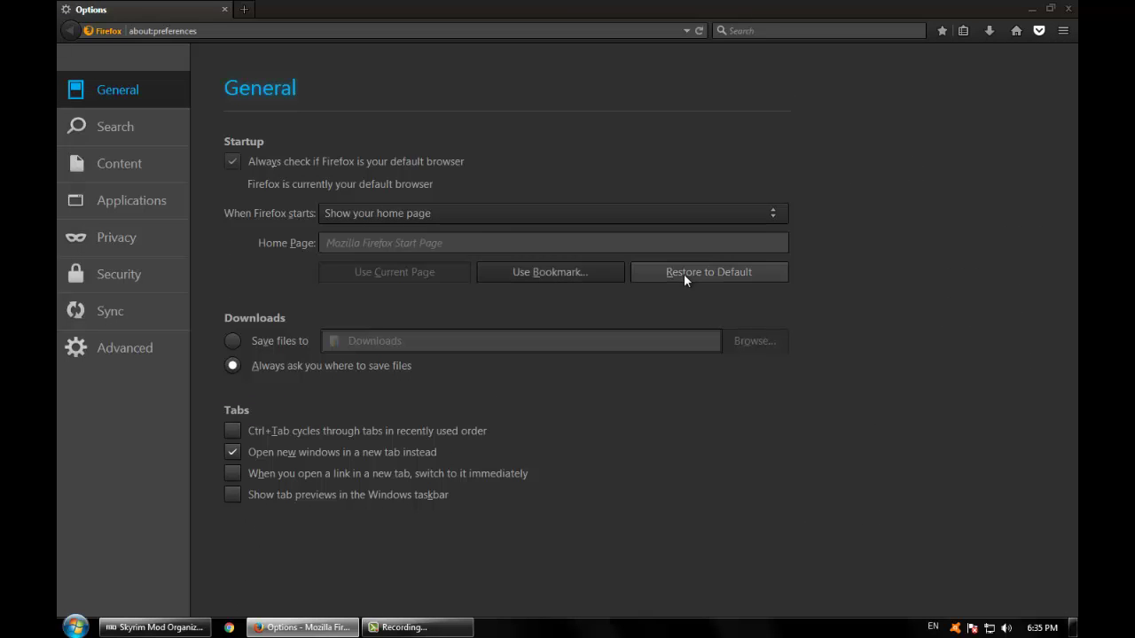
left_click(118, 129)
left_click(383, 436)
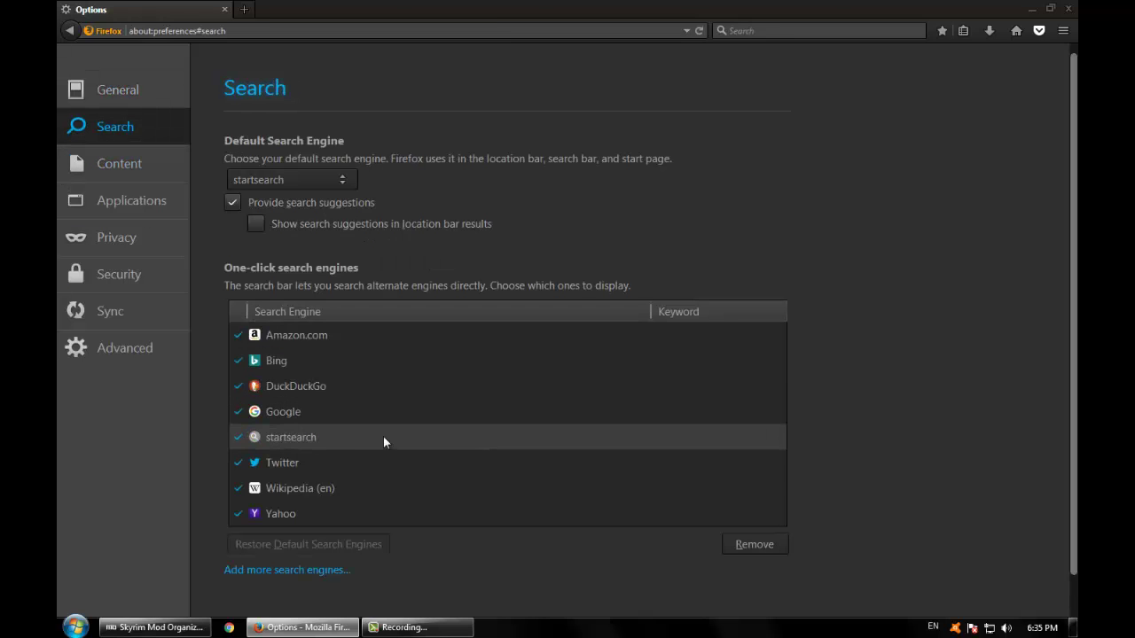
left_click(742, 544)
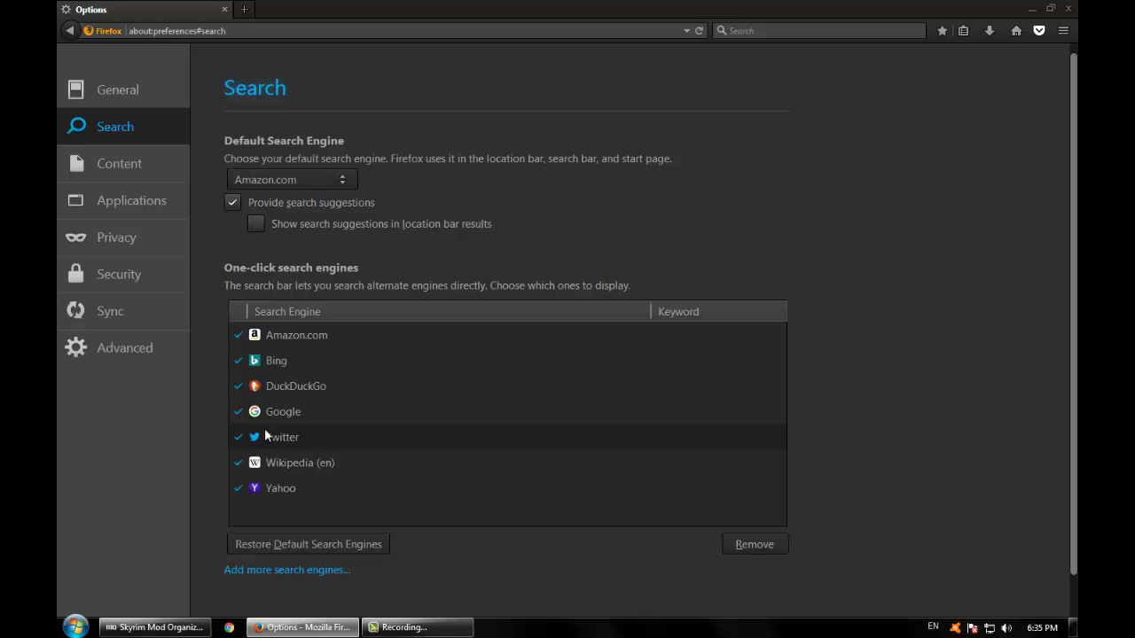
left_click(315, 388)
left_click(747, 544)
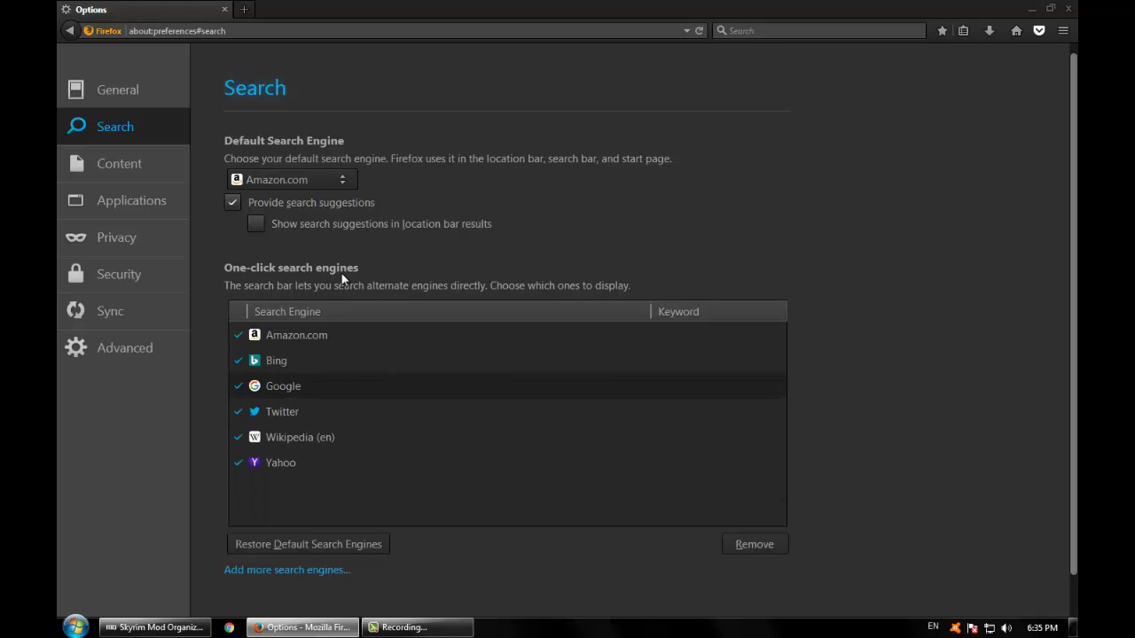
- Move Google to the head of the one-click search engine list and make it the default search engine
left_click_drag(291, 386, 292, 322)
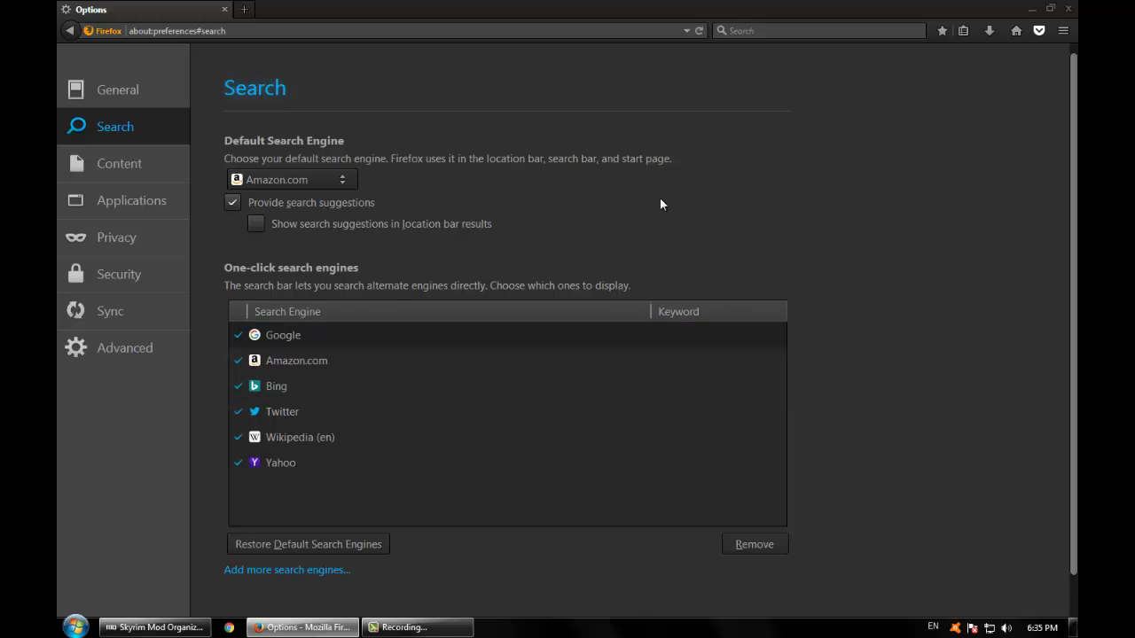
left_click(267, 182)
left_click(282, 209)
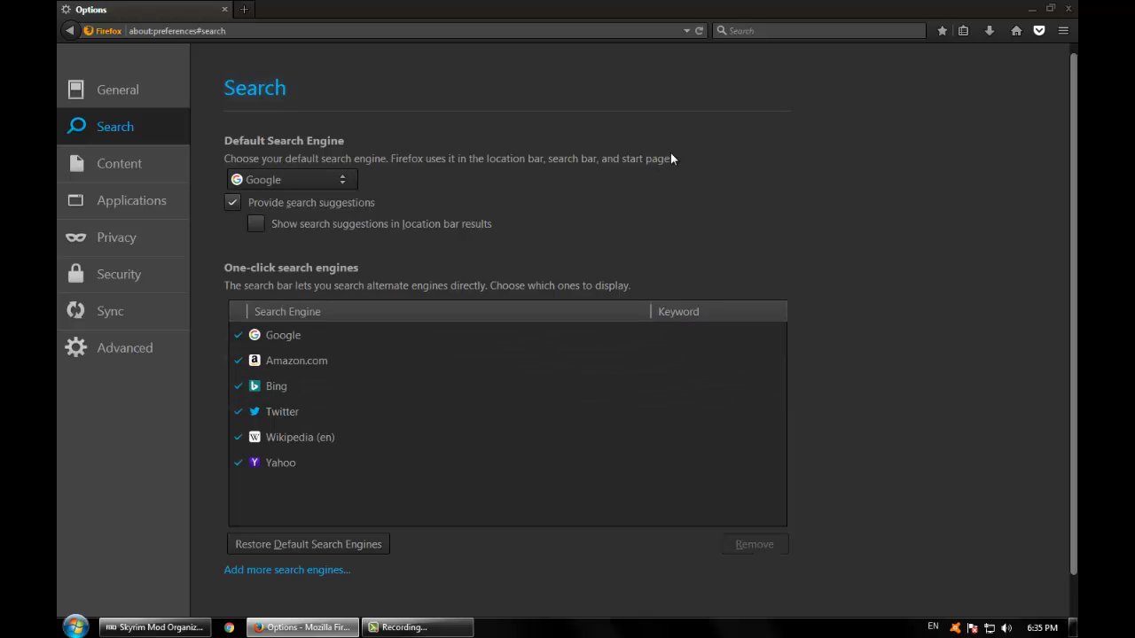
- Review the General startup options, and restart Firefox to check which start page loads
left_click(99, 86)
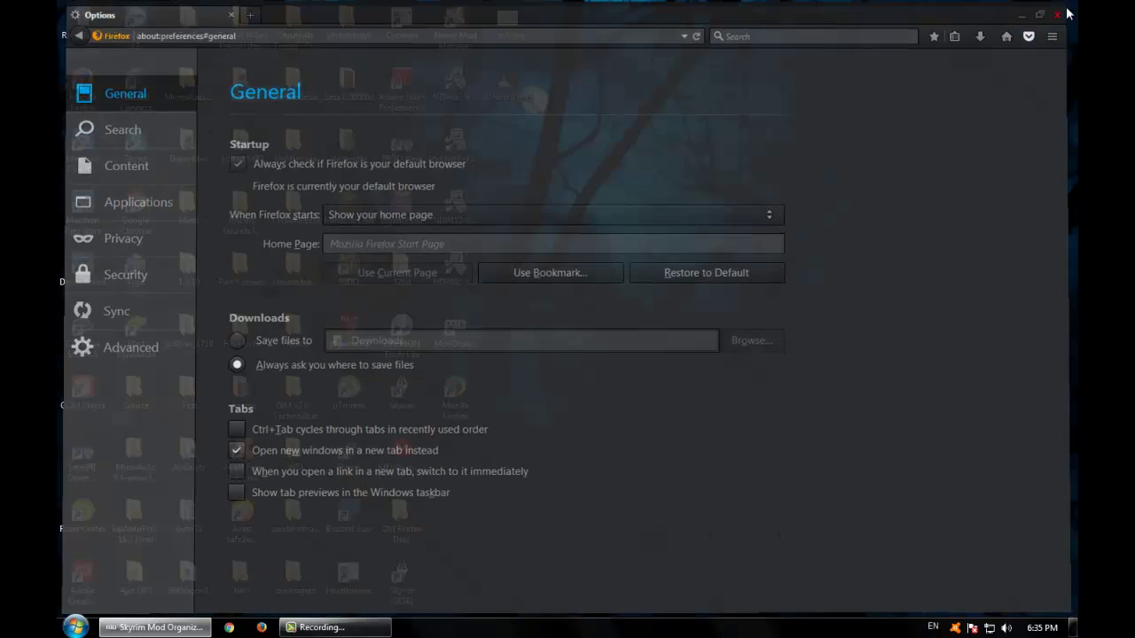
key("alt+F4")
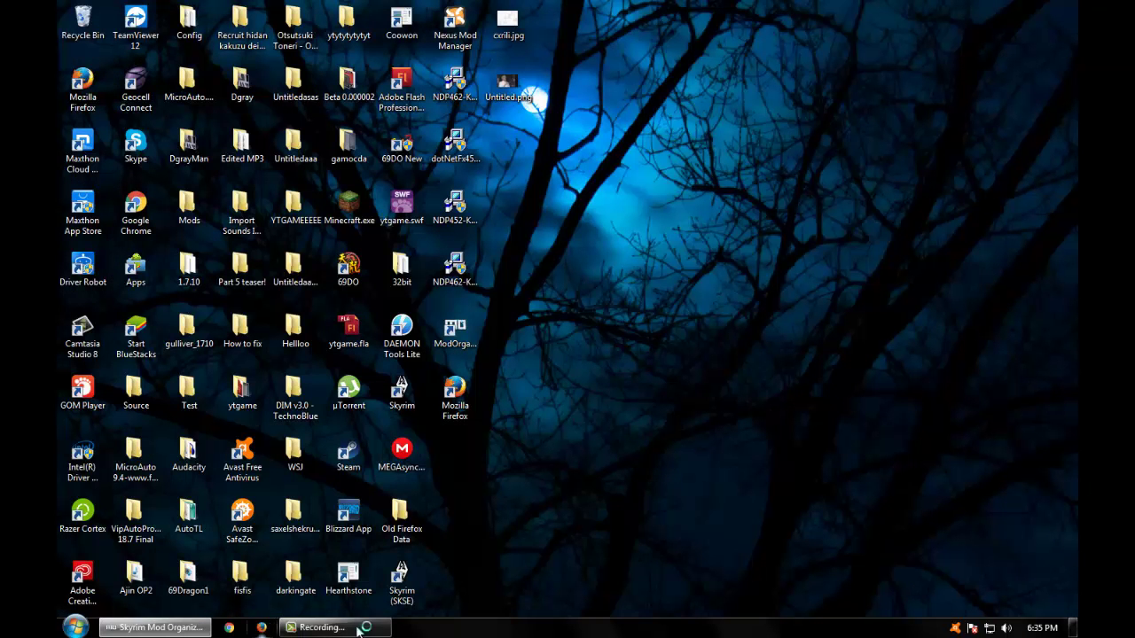
left_click(680, 512)
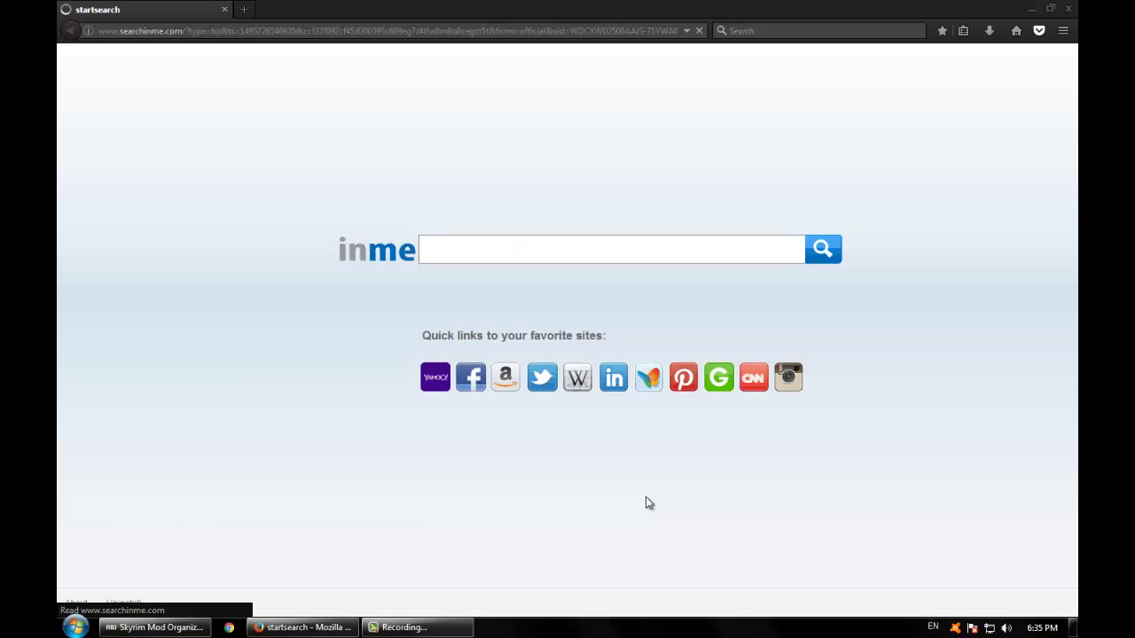
left_click(582, 488)
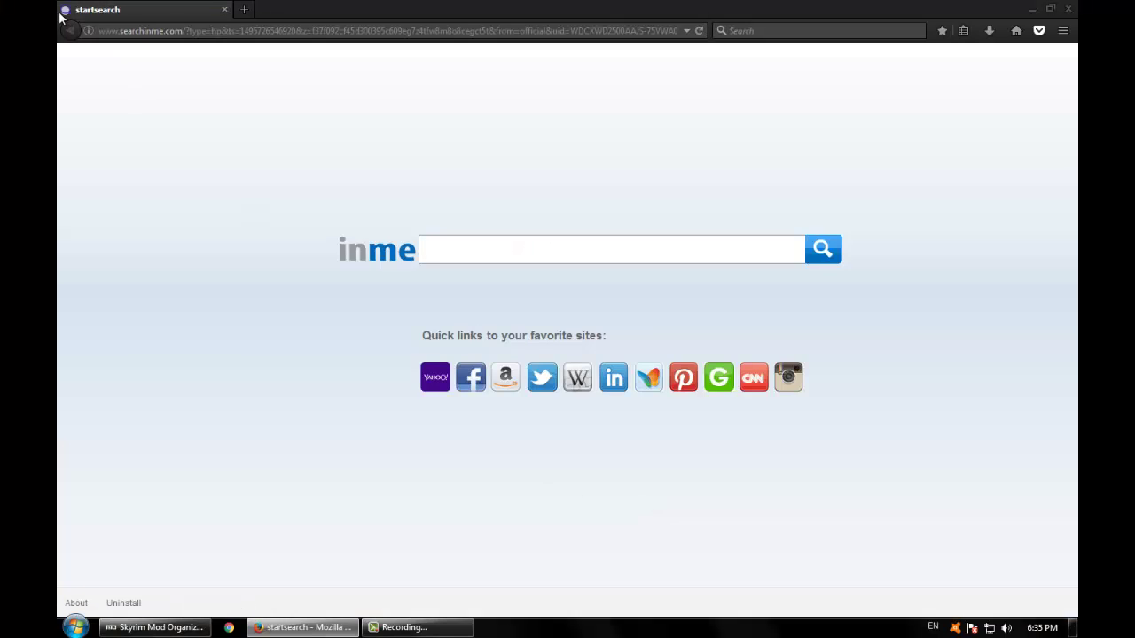
- Replace the startsearch tab with a blank one, and close and relaunch Firefox to recheck its start page
left_click(245, 11)
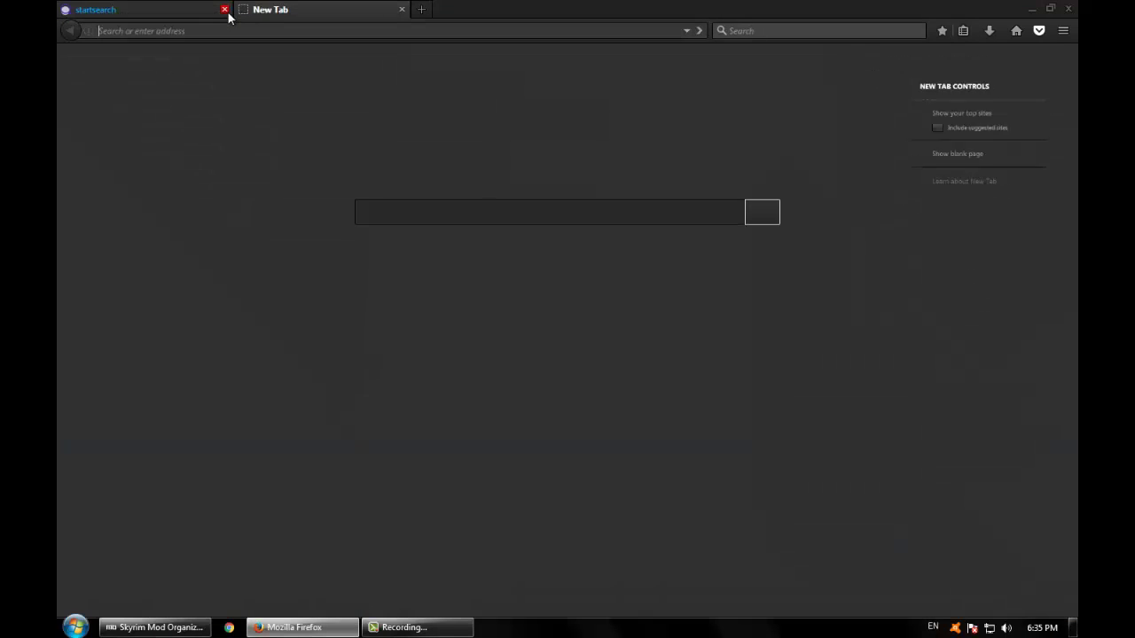
left_click(224, 8)
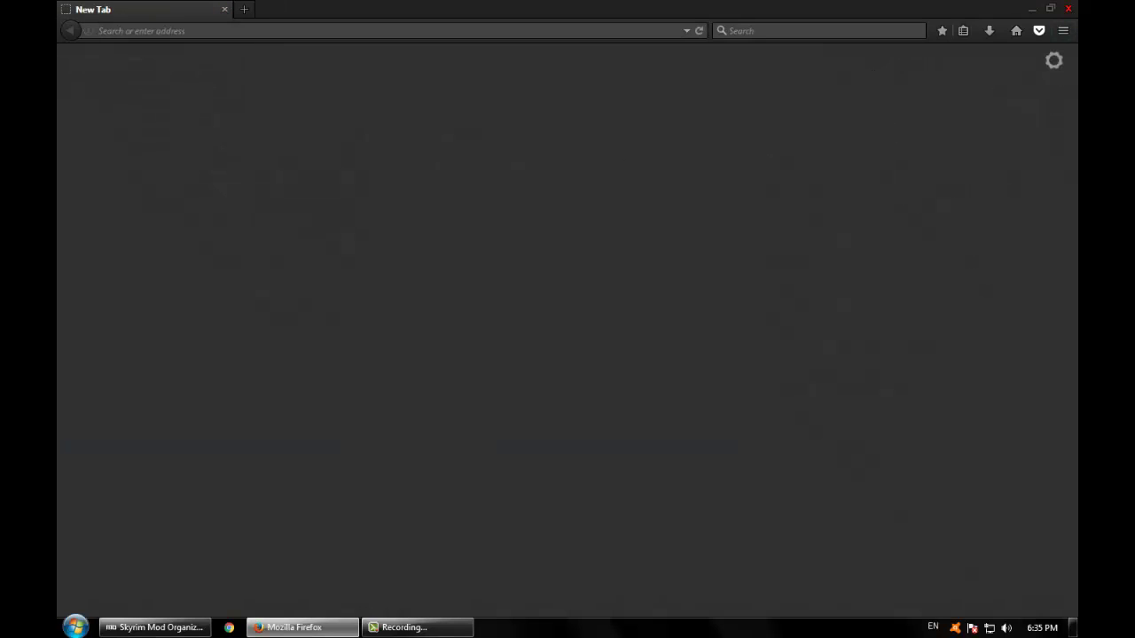
left_click(1068, 8)
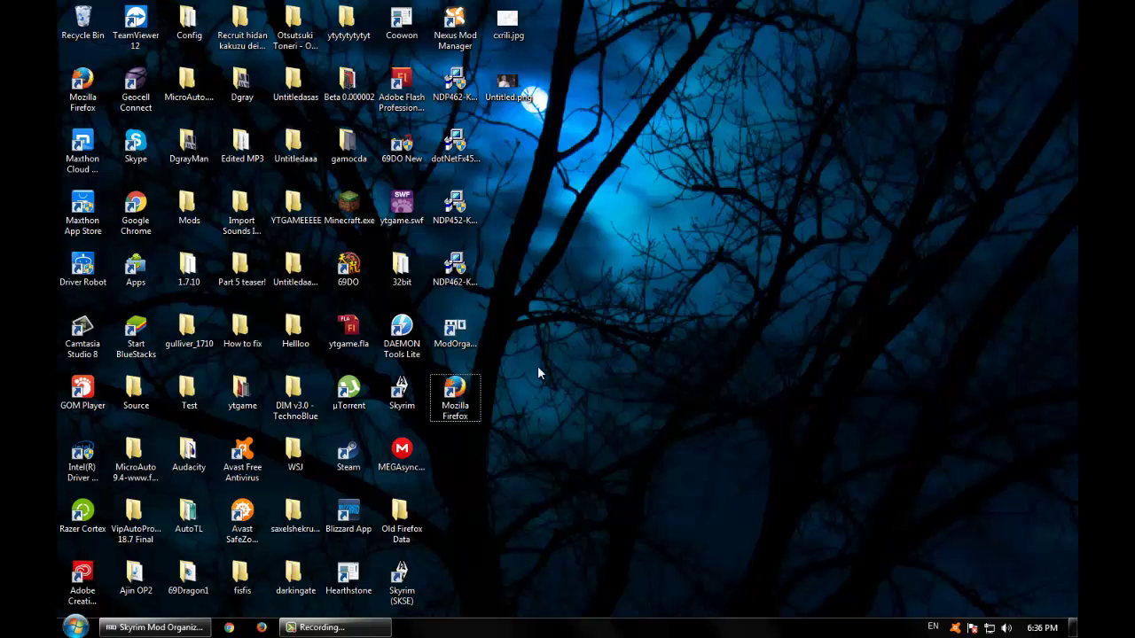
key("Return")
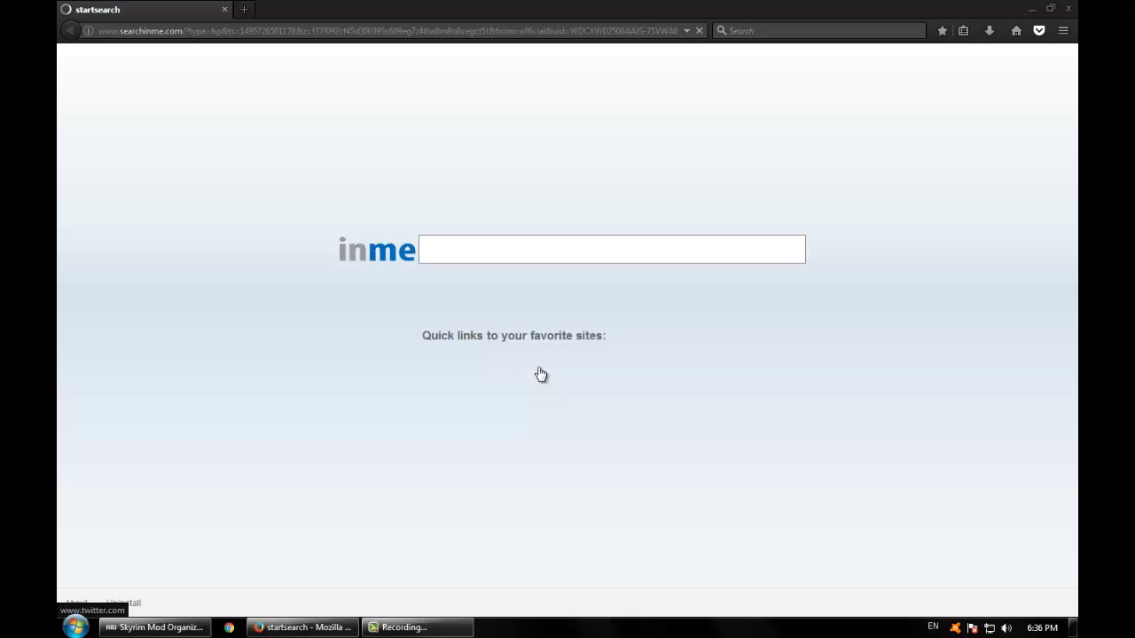
- Close the startsearch page and reopen the General options to check the home page setting
left_click(224, 9)
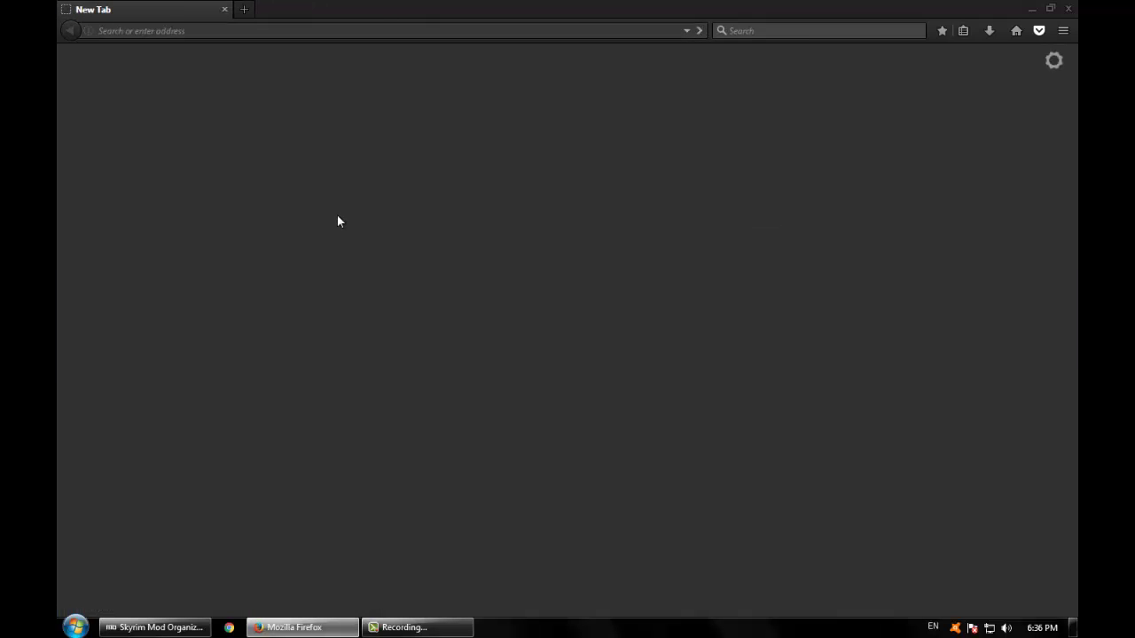
left_click(1063, 30)
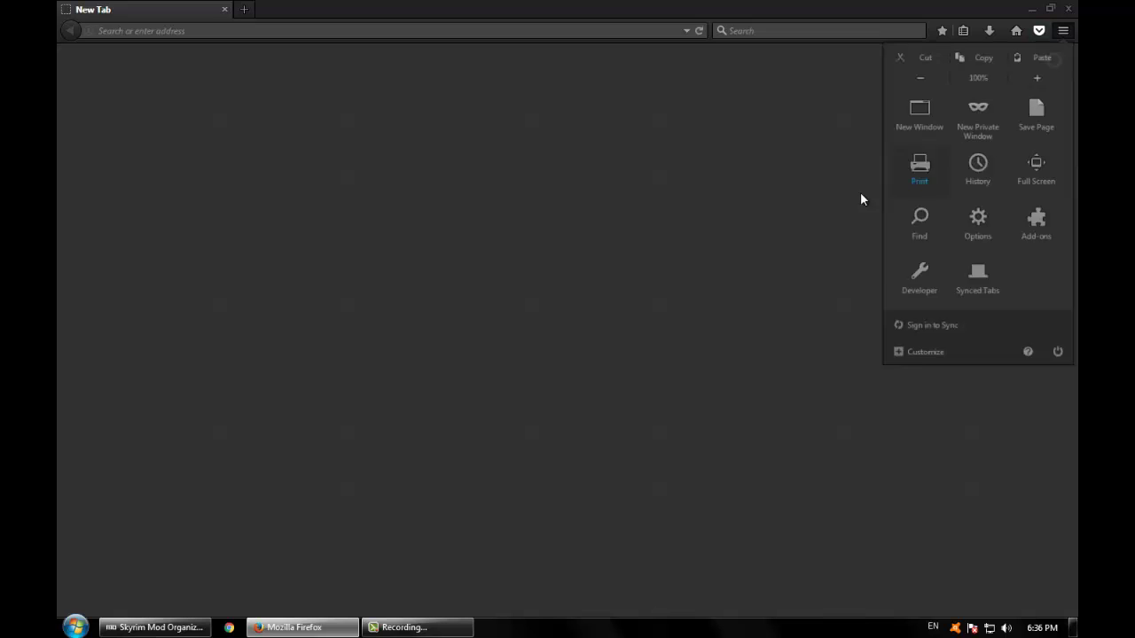
left_click(978, 222)
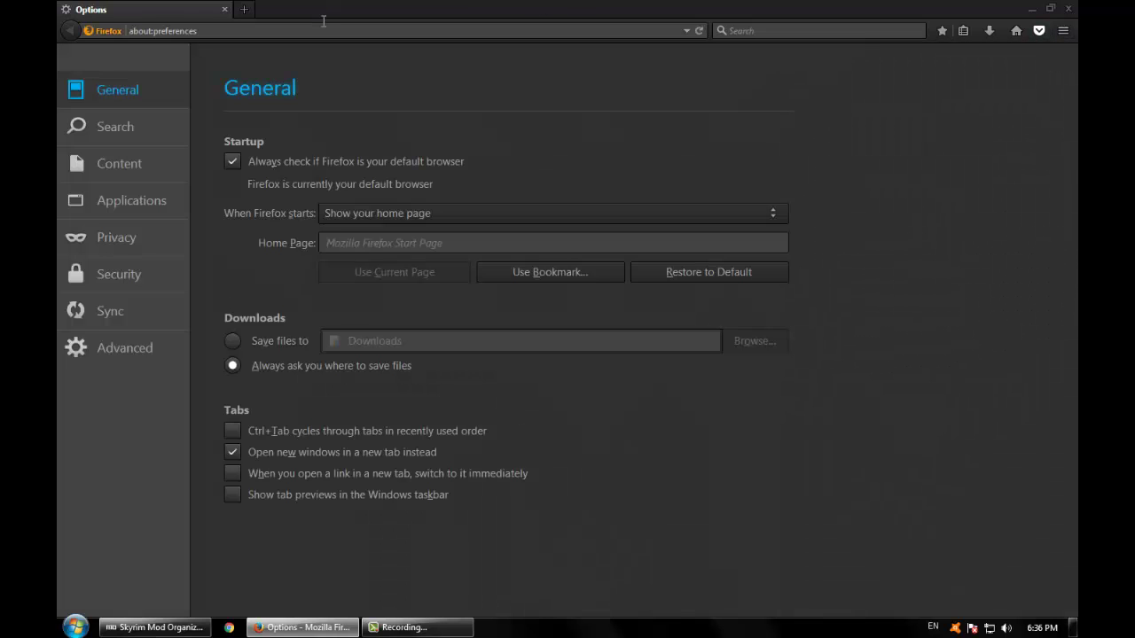
- Open Firefox's advanced preferences list at about:config
left_click(283, 30)
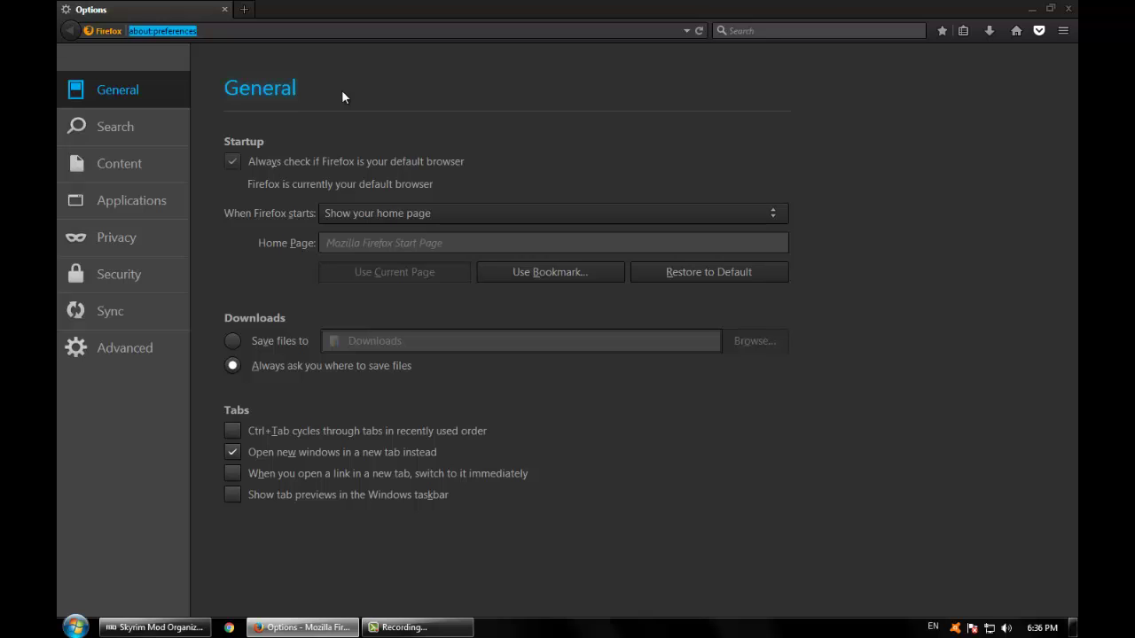
type("about")
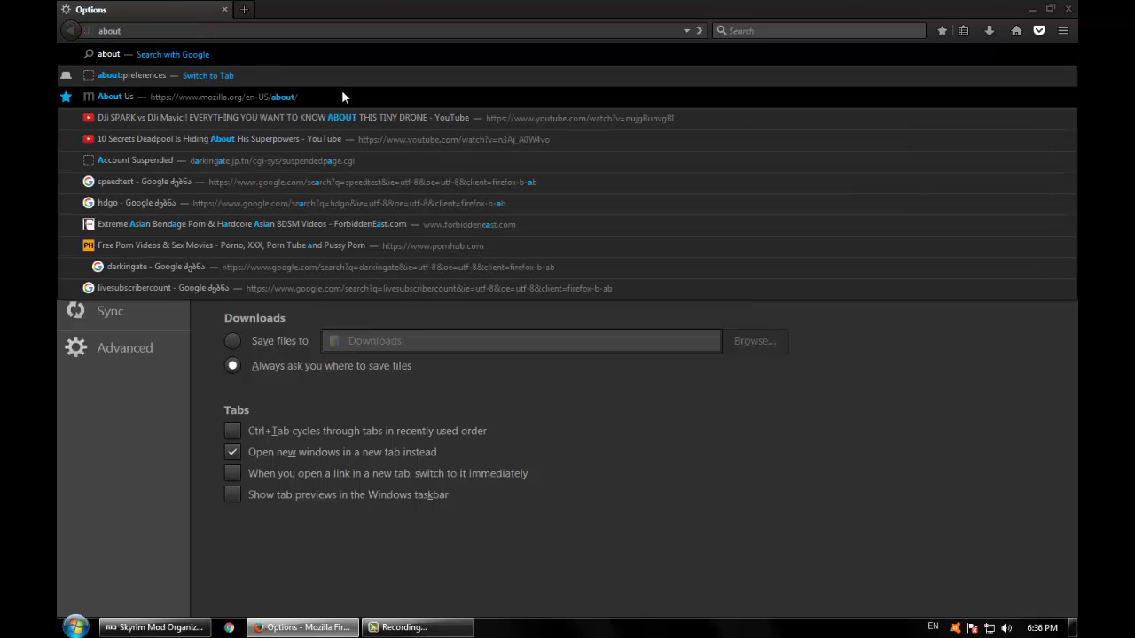
type(":con")
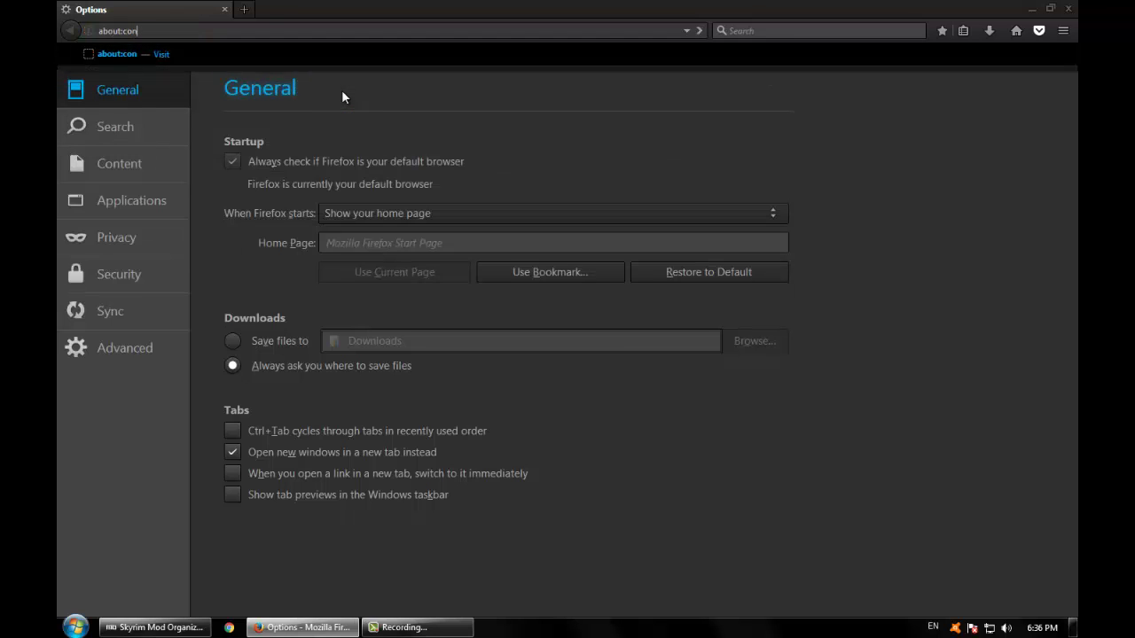
type("fig")
key("Return")
left_click(409, 370)
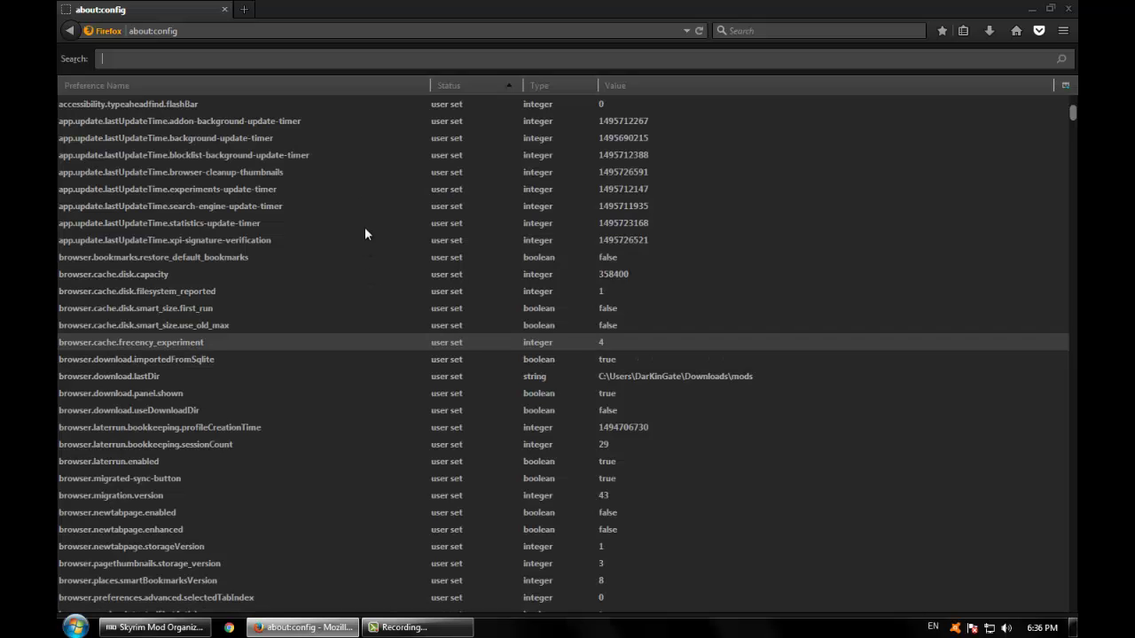
- Search the advanced preferences for "seachinme", clear the search, and replace the about:config tab with a blank one
type("seachinme")
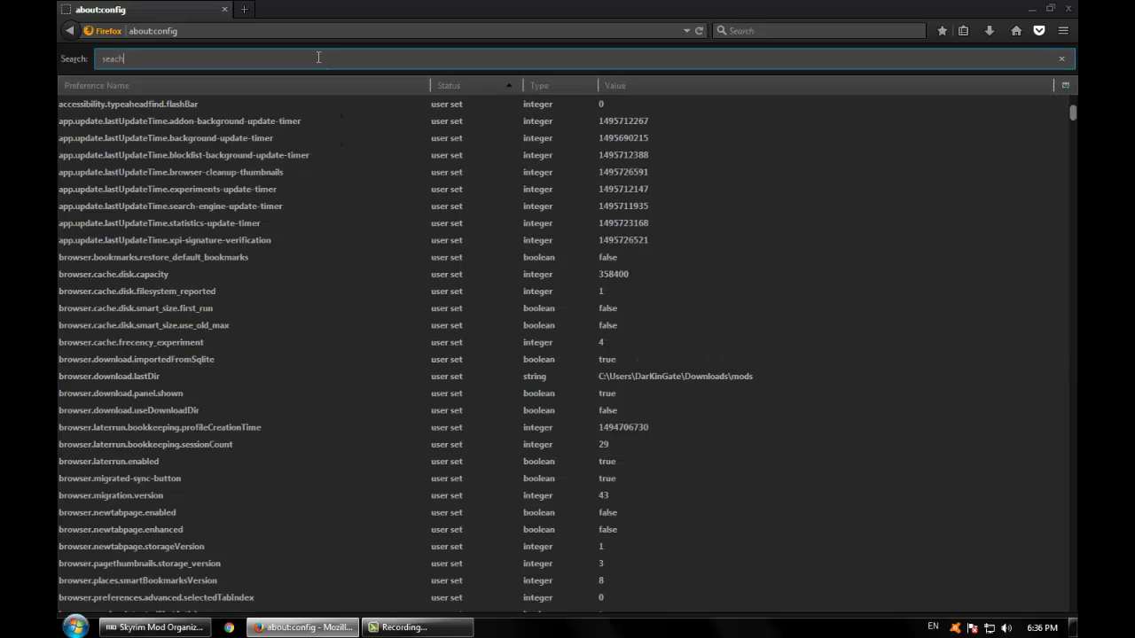
key("ctrl+a")
key("BackSpace")
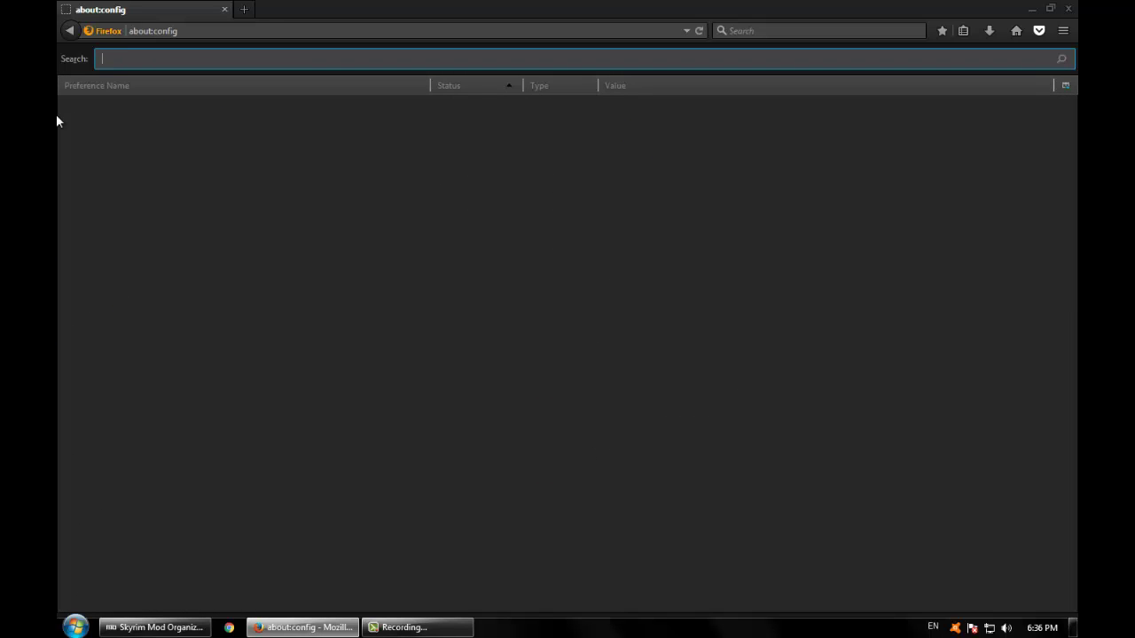
left_click(244, 10)
left_click(1063, 30)
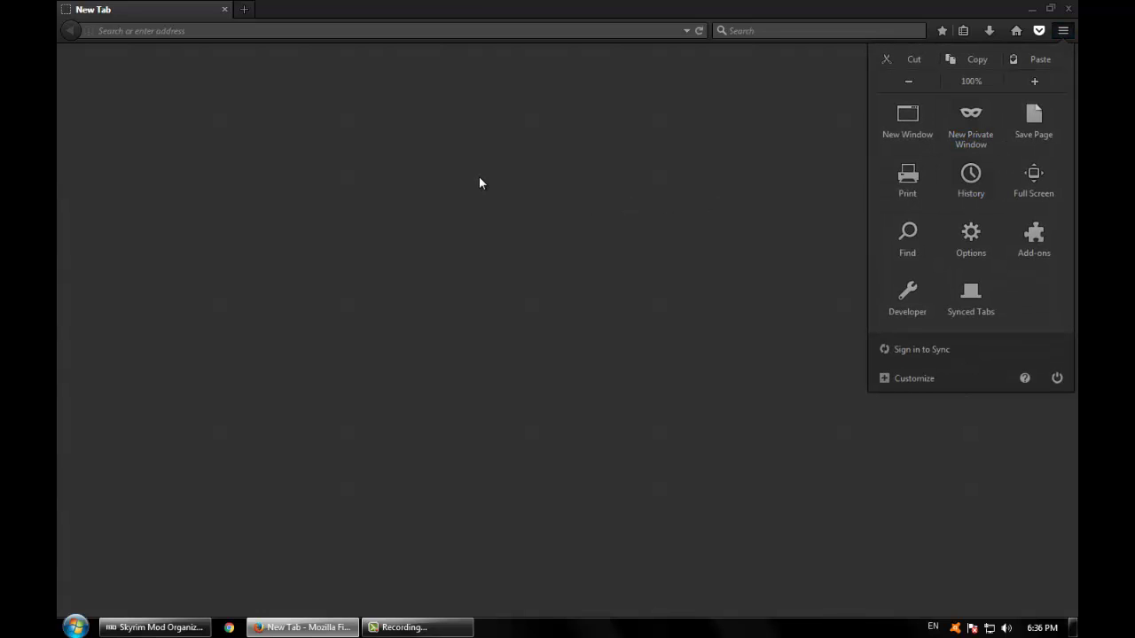
left_click(380, 93)
left_click(363, 31)
type("c")
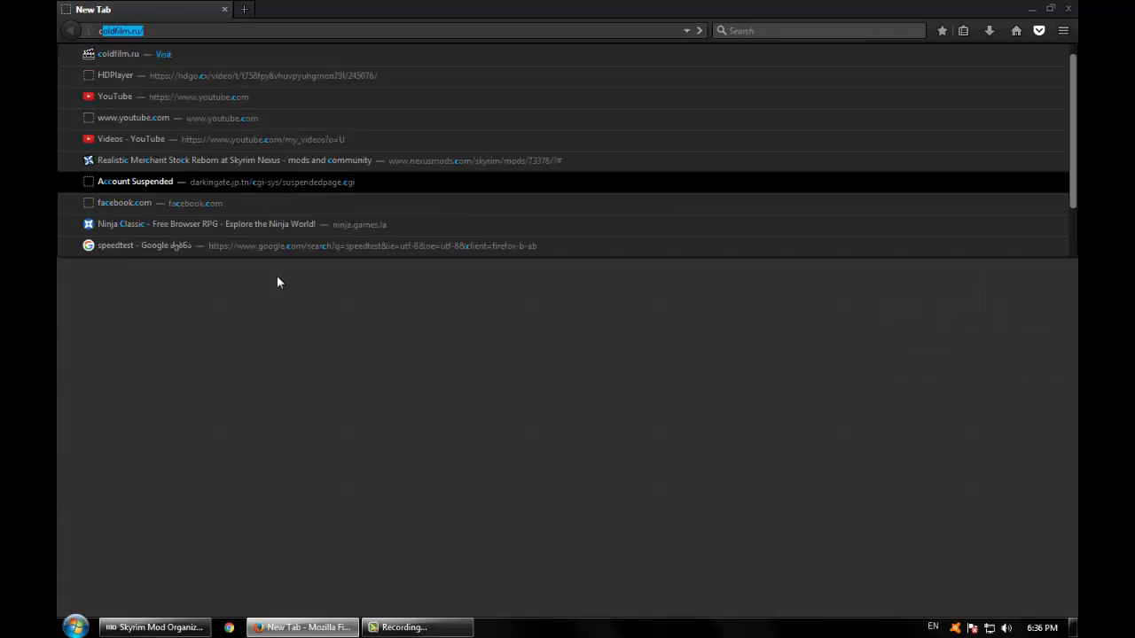
key("BackSpace")
left_click(321, 409)
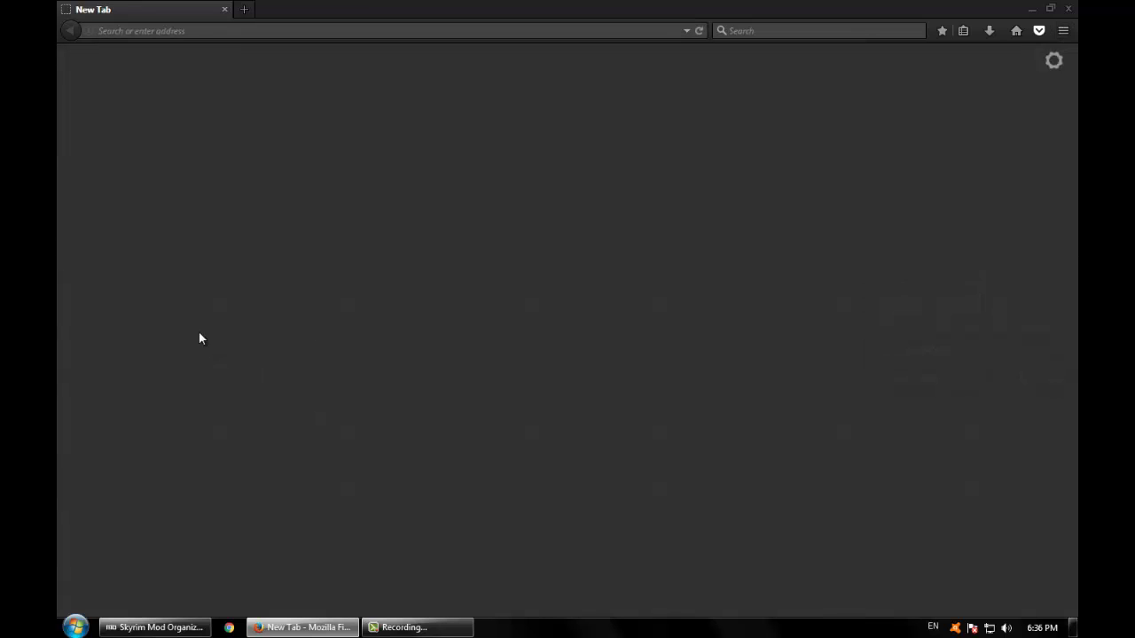
- Open the Add-ons Manager and check the installed extensions
left_click(1063, 31)
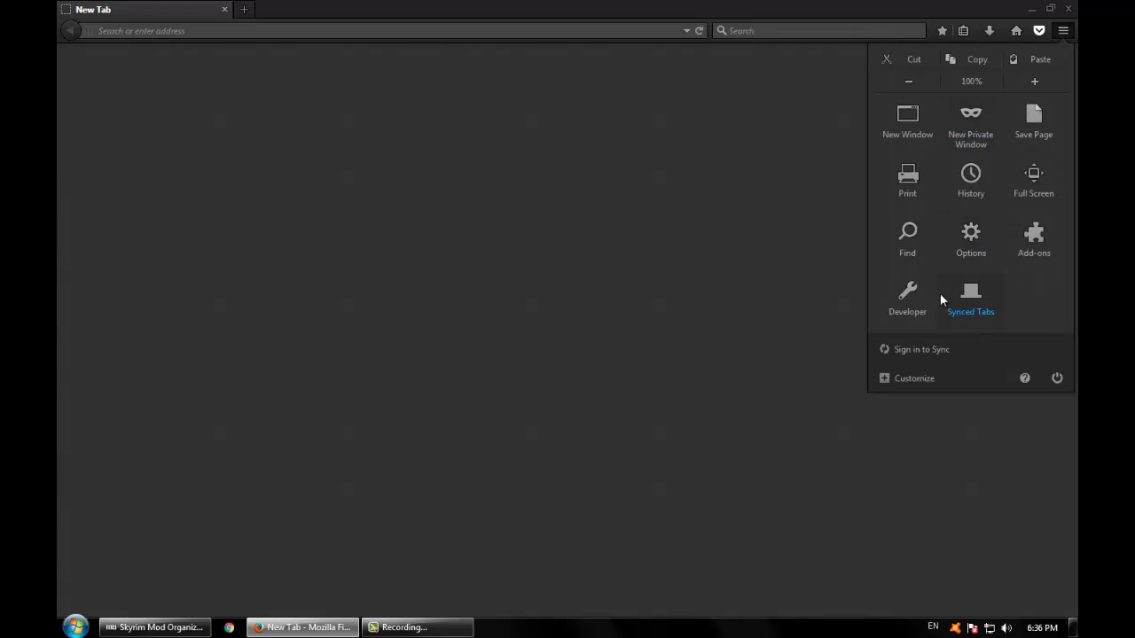
left_click(1039, 250)
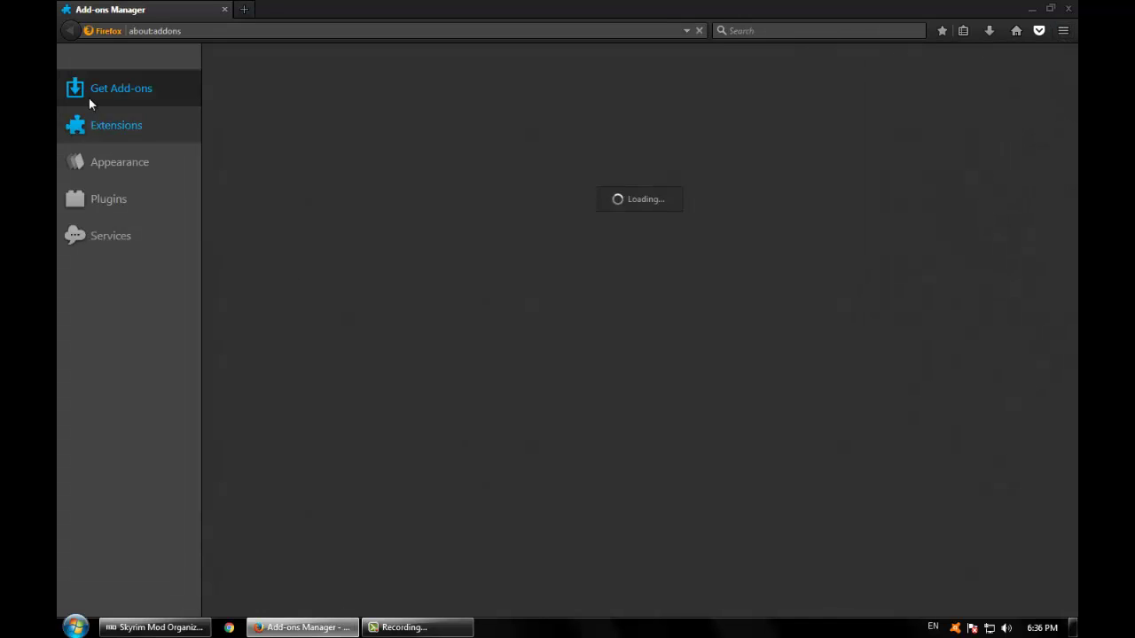
left_click(107, 124)
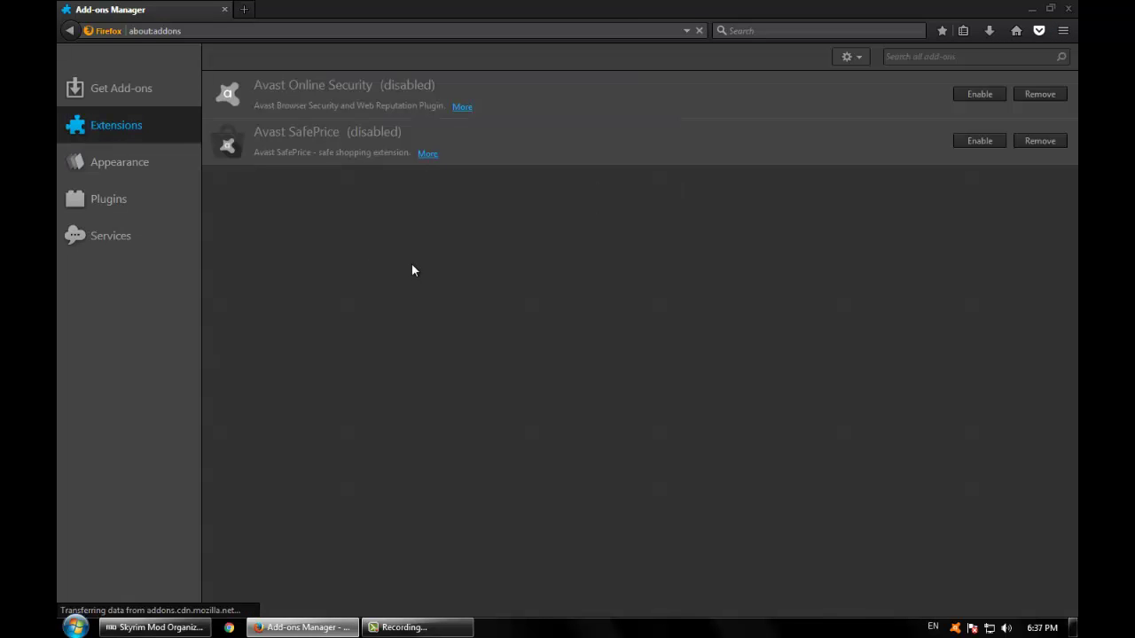
- Review the Add-ons Manager's Appearance, Plugins and Get Add-ons sections, and close Firefox
left_click(150, 163)
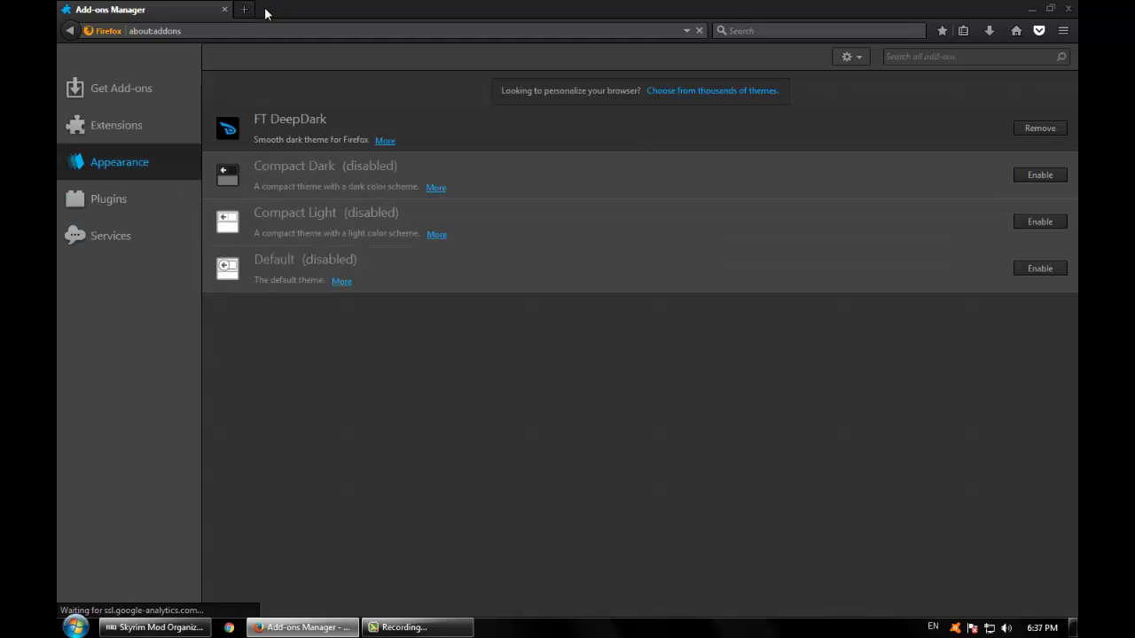
left_click(133, 211)
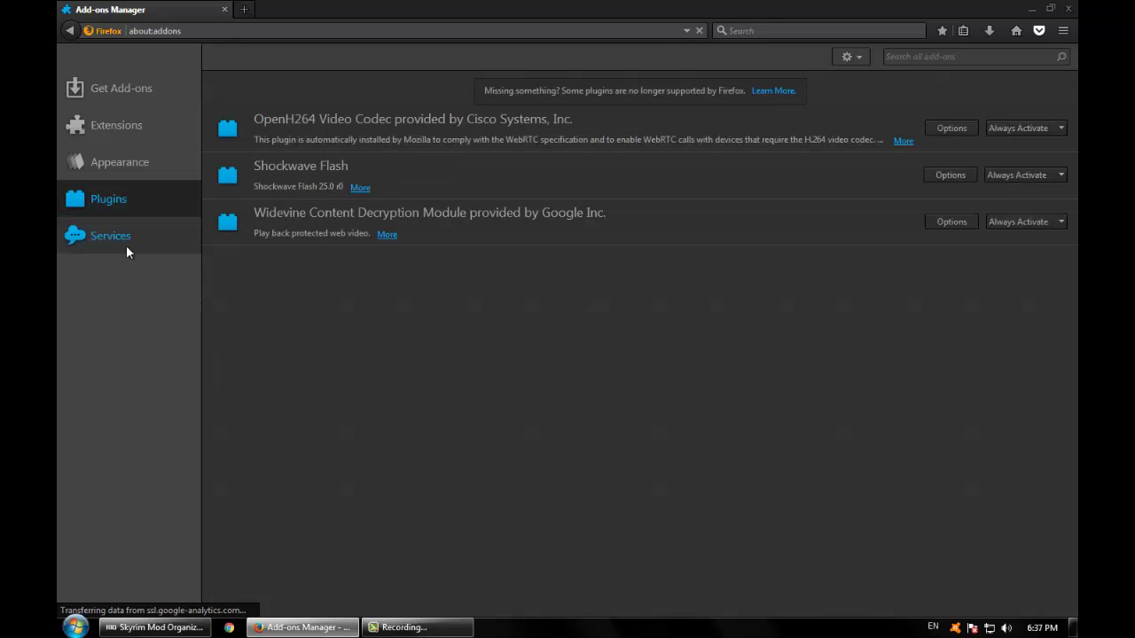
left_click(126, 84)
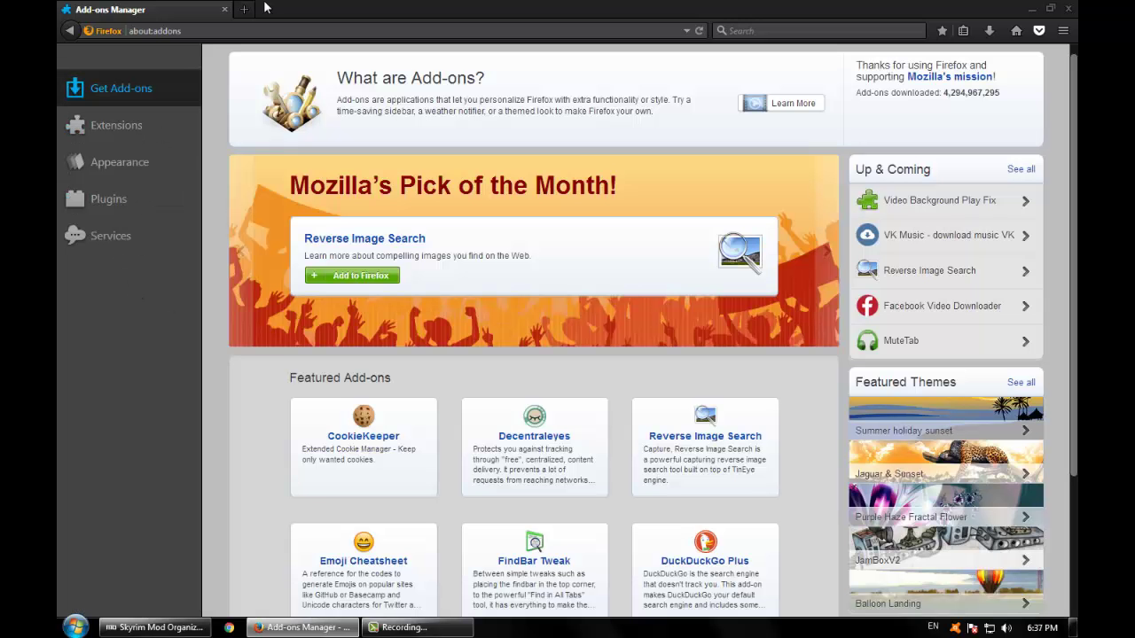
left_click(244, 9)
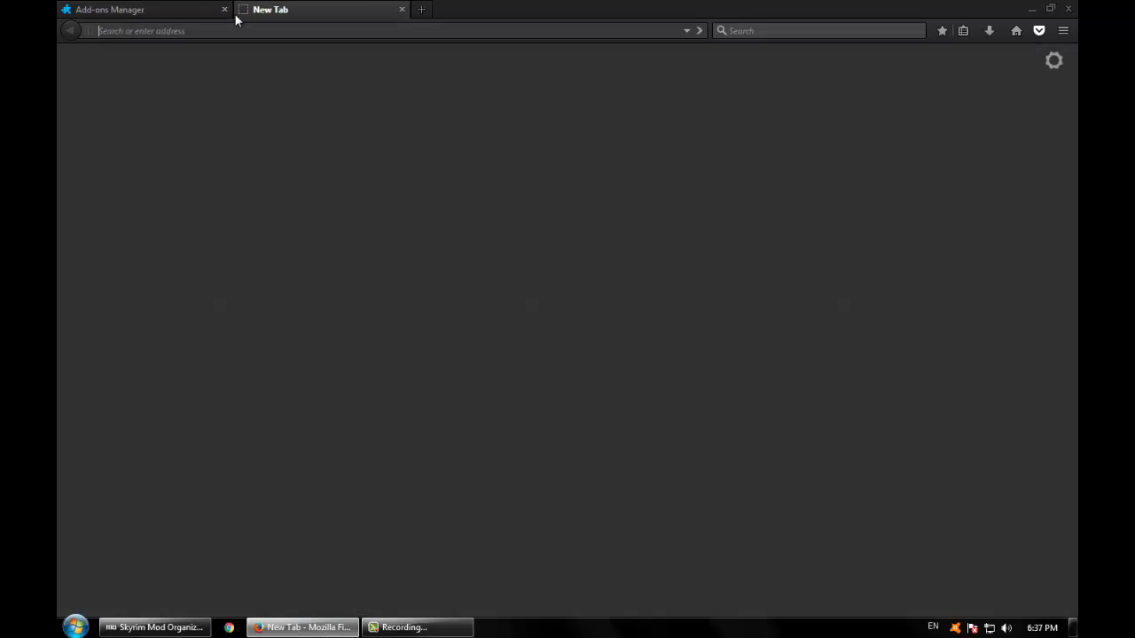
left_click(224, 9)
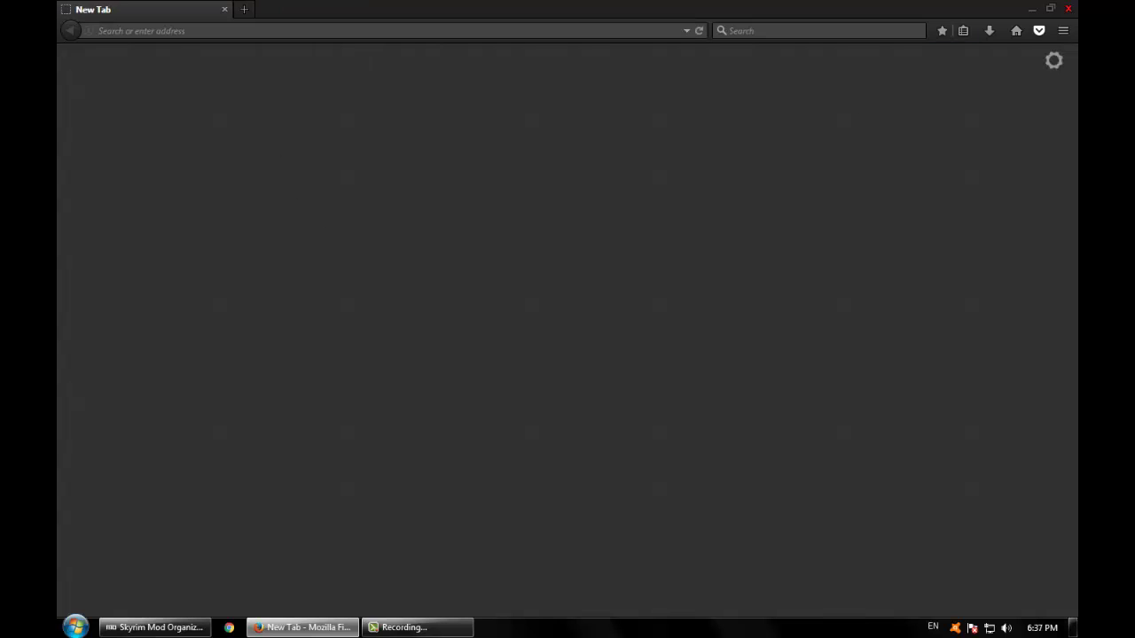
key("alt+F4")
- Unpin Google Chrome from the Windows taskbar
left_click(456, 401)
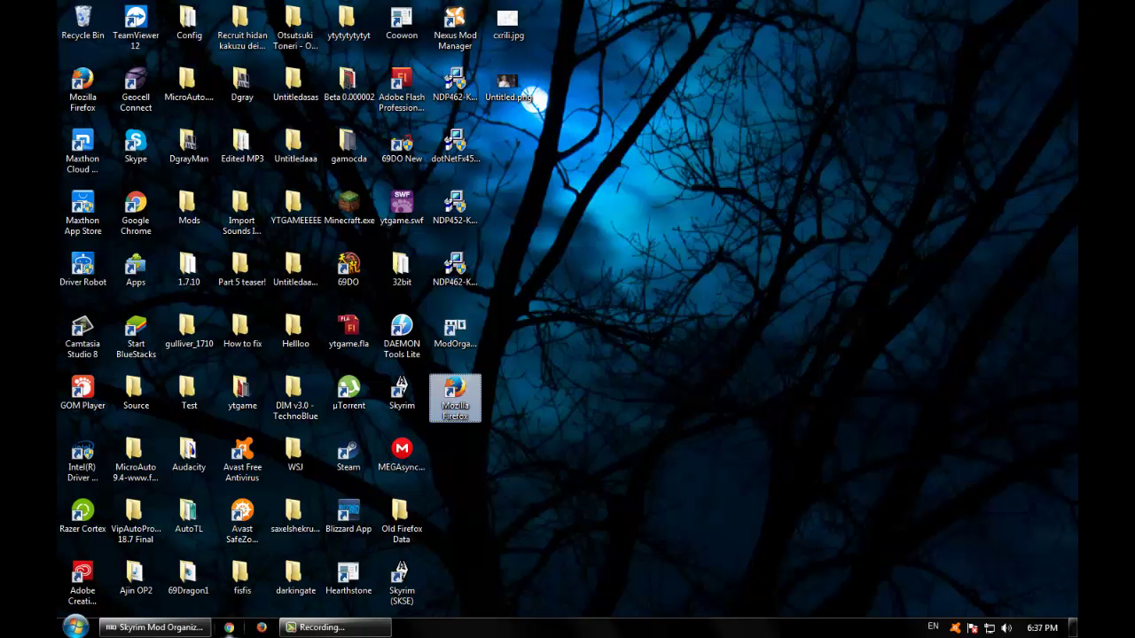
left_click(576, 484)
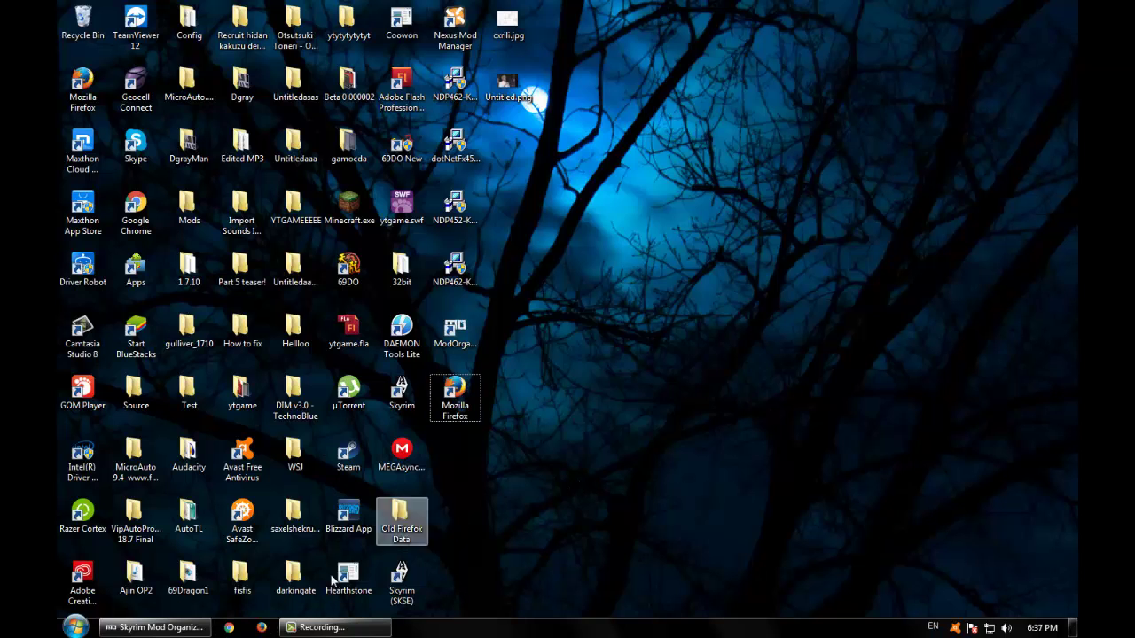
right_click(229, 630)
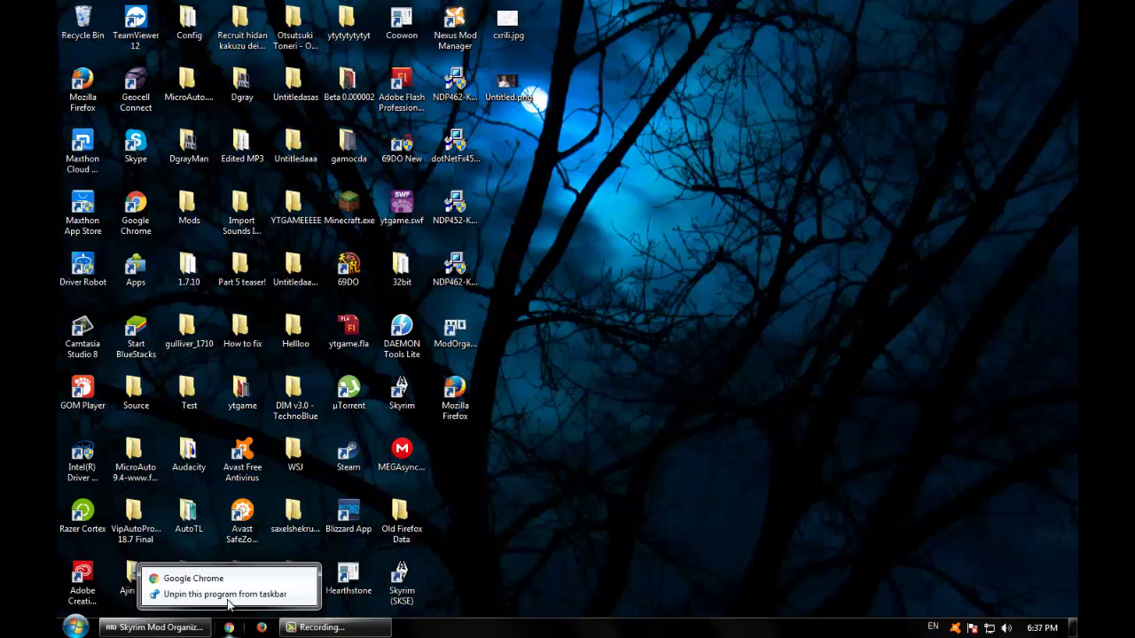
left_click(735, 438)
- Relaunch Firefox and load its home page to test for the hijacker, leaving only a blank tab open
key("Return")
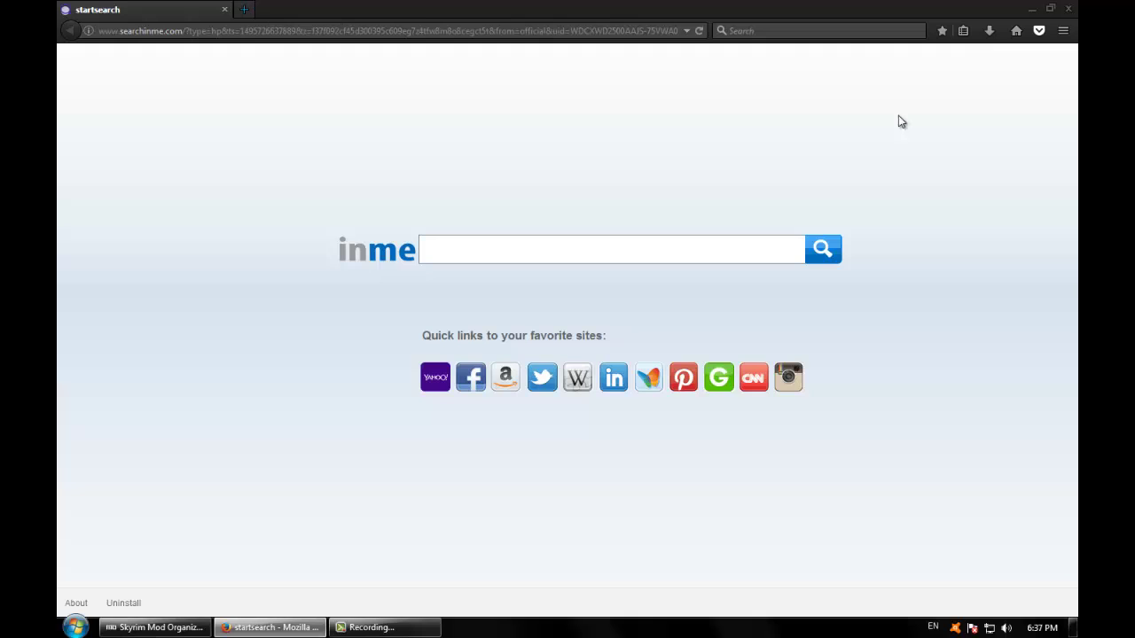
left_click(1014, 33)
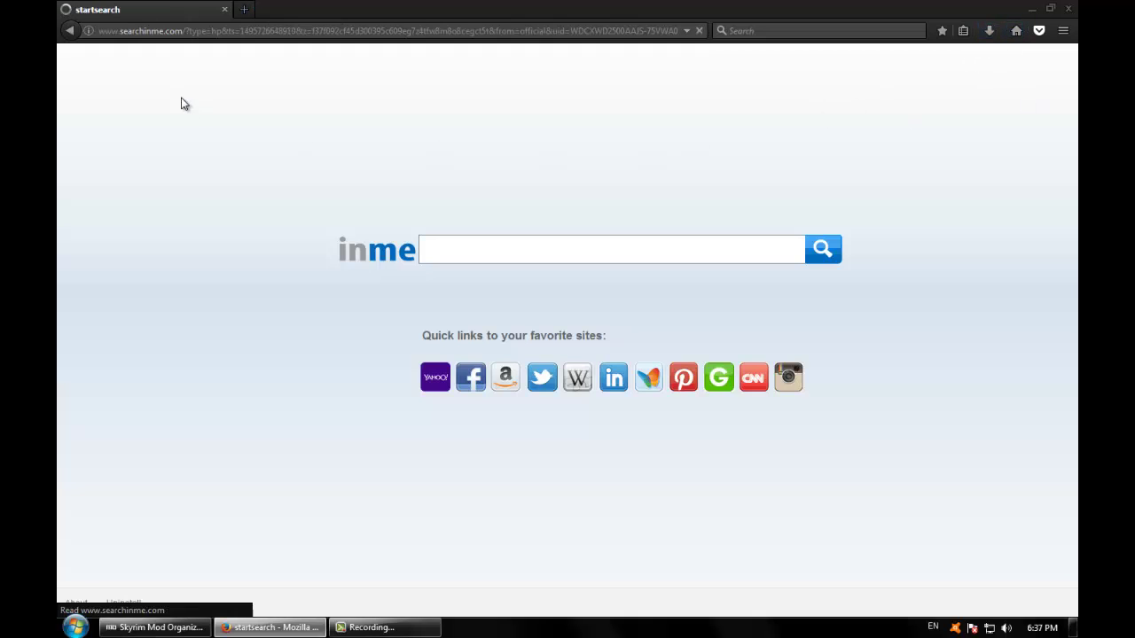
left_click(254, 9)
left_click(224, 9)
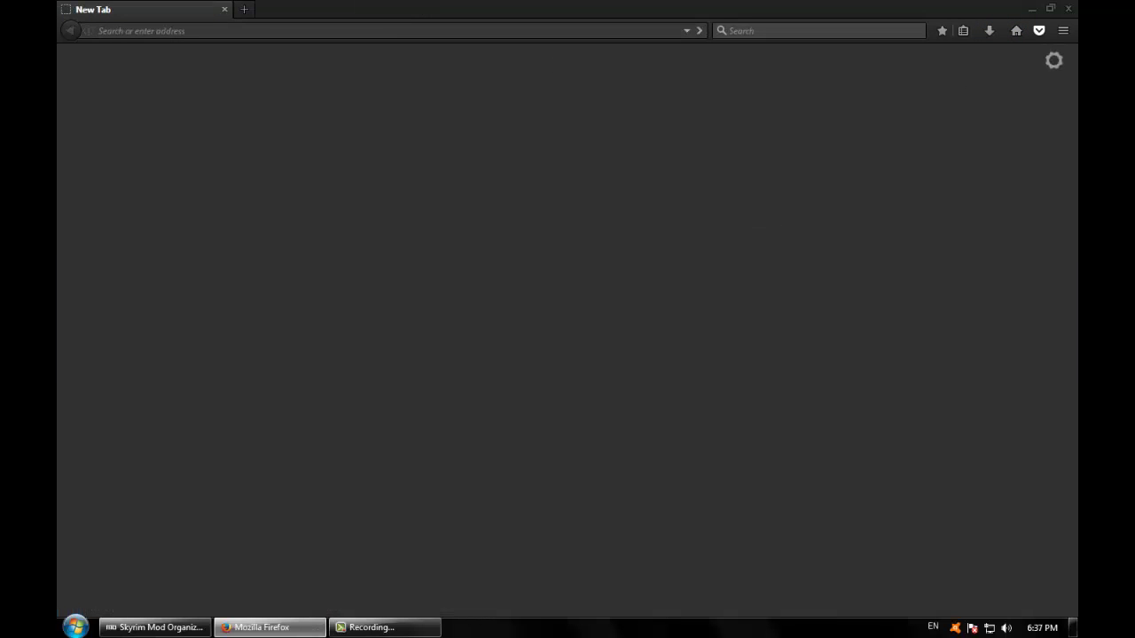
- Open Firefox's General options and restore the home page to its default
left_click(1063, 30)
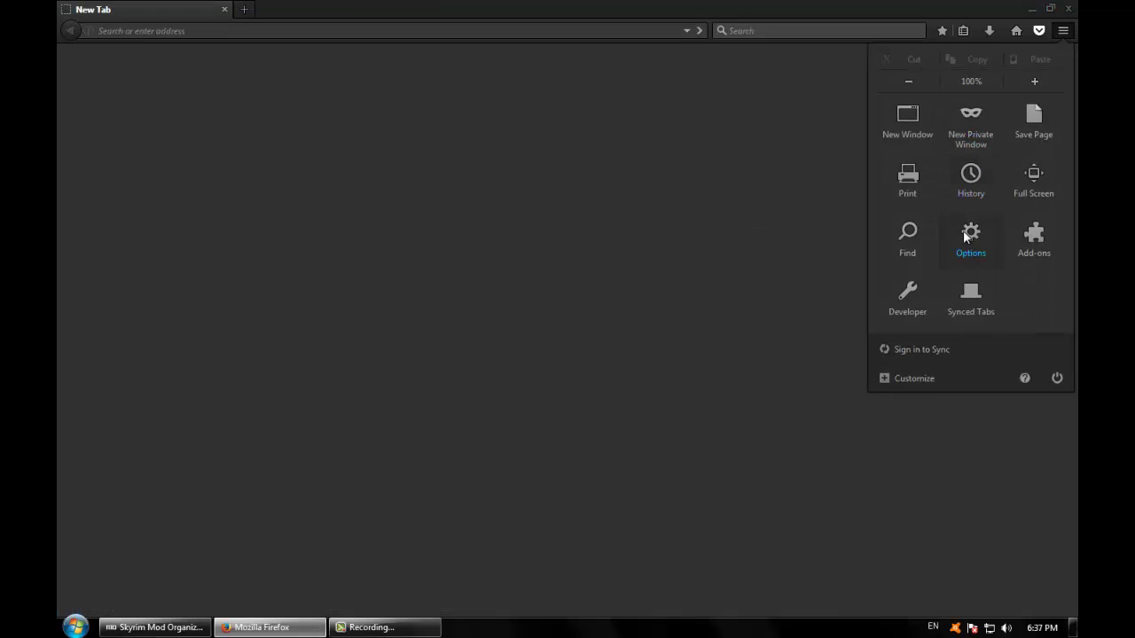
left_click(971, 237)
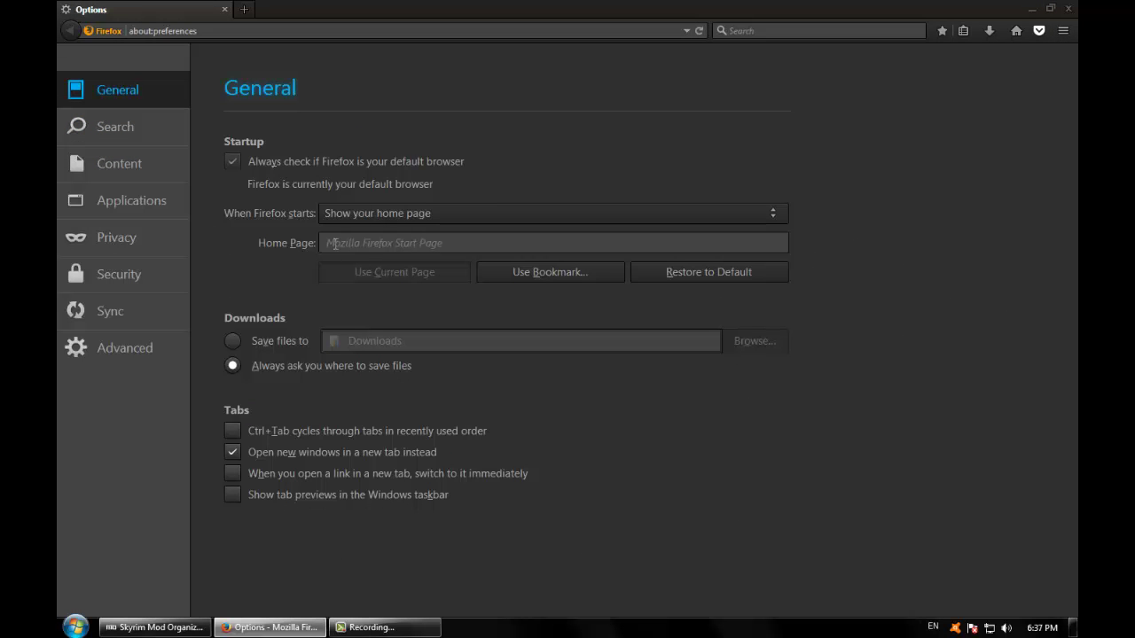
left_click(484, 245)
left_click(717, 266)
- Test the home page in a new tab and close that tab
left_click(244, 9)
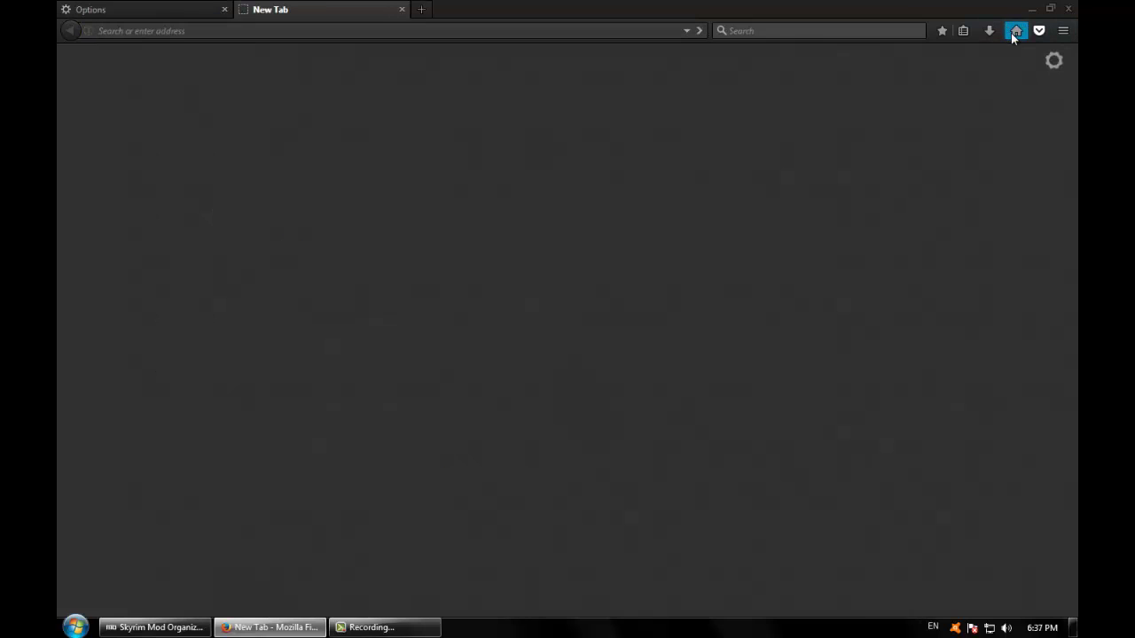
left_click(1013, 31)
left_click(404, 9)
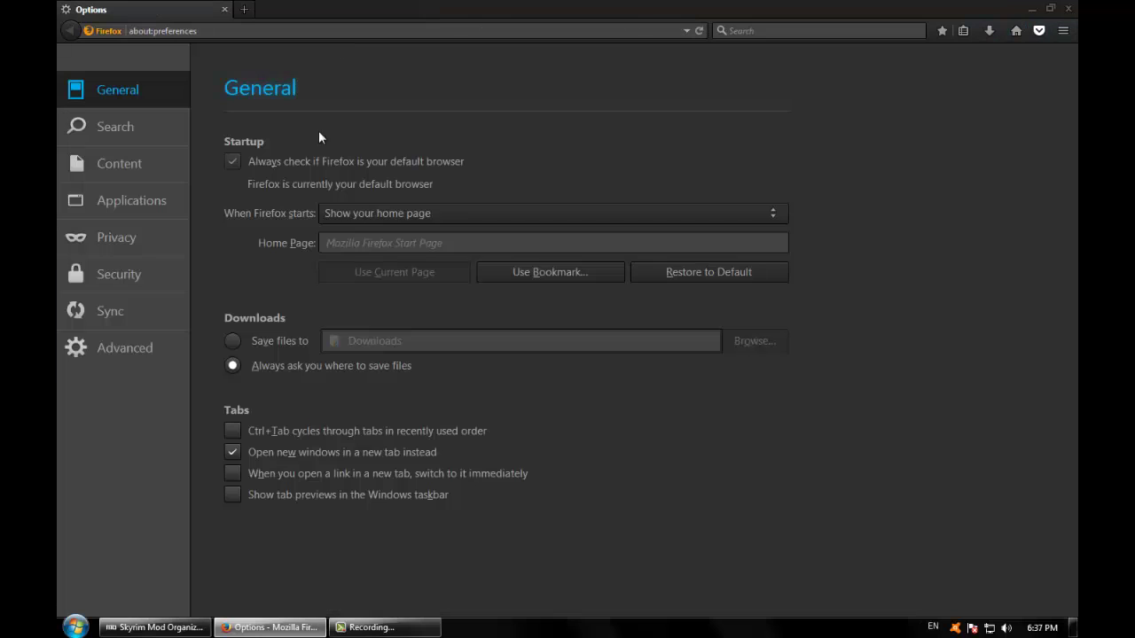
- Set the Firefox home page to youtube.com and review the startup behaviour choices
left_click(503, 235)
type("youtube.com")
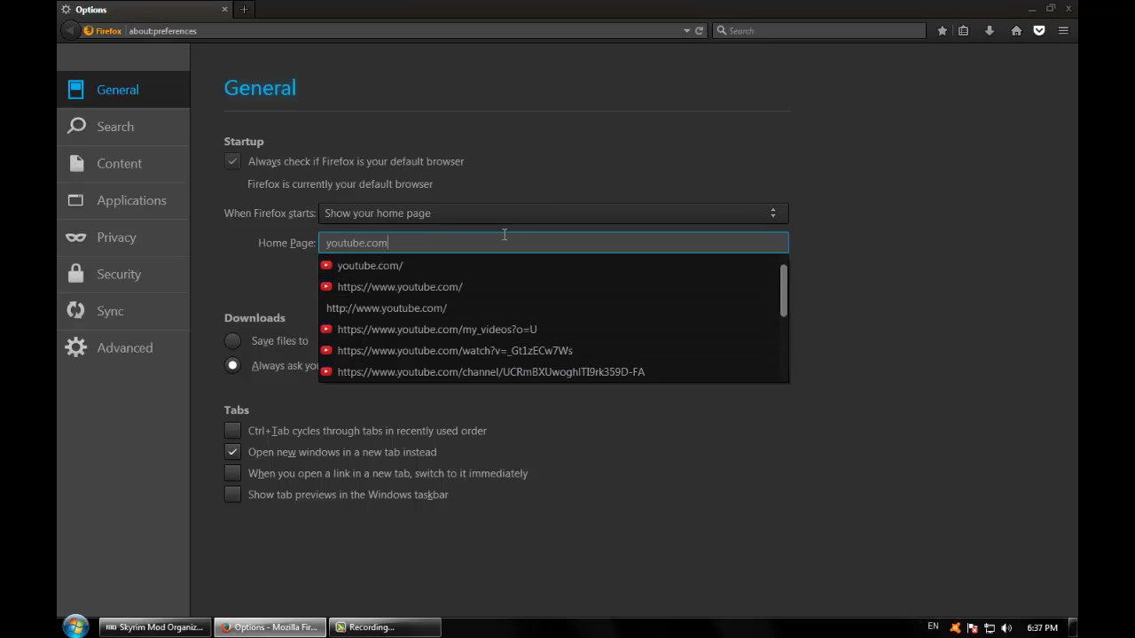
key("Escape")
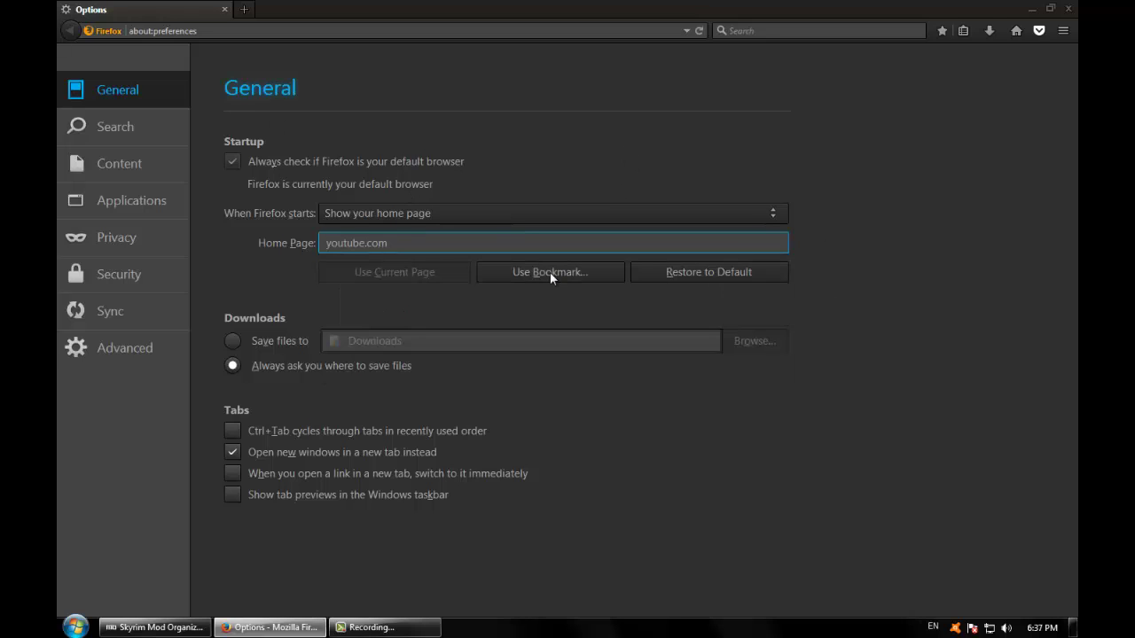
left_click(416, 211)
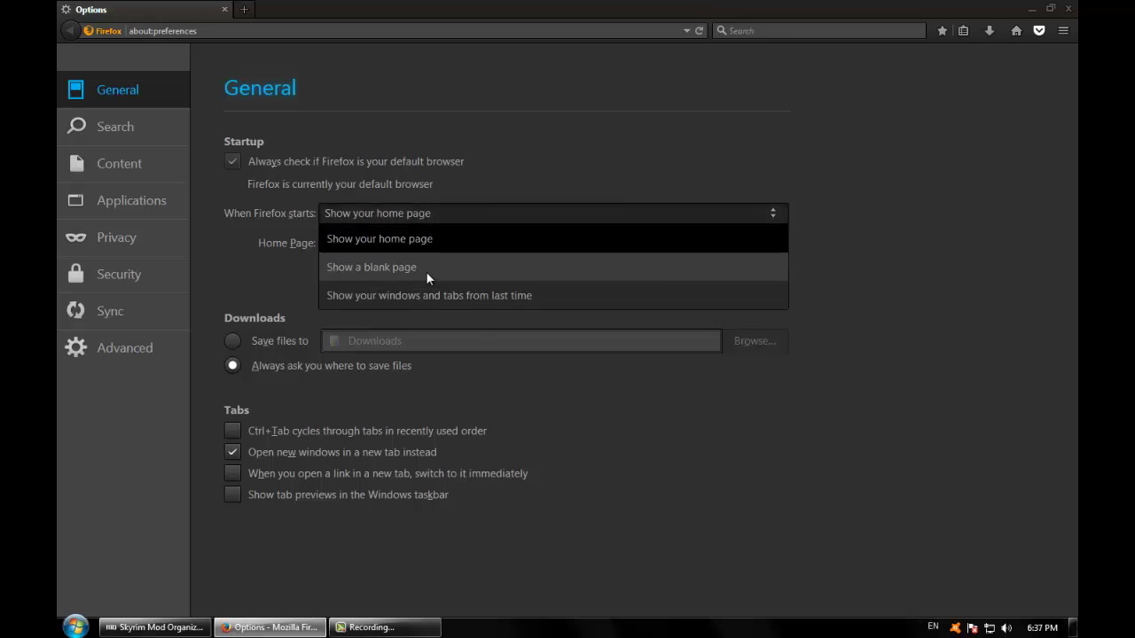
left_click(273, 253)
- Load the youtube.com home page in a new tab as a test, and close Firefox
left_click(244, 9)
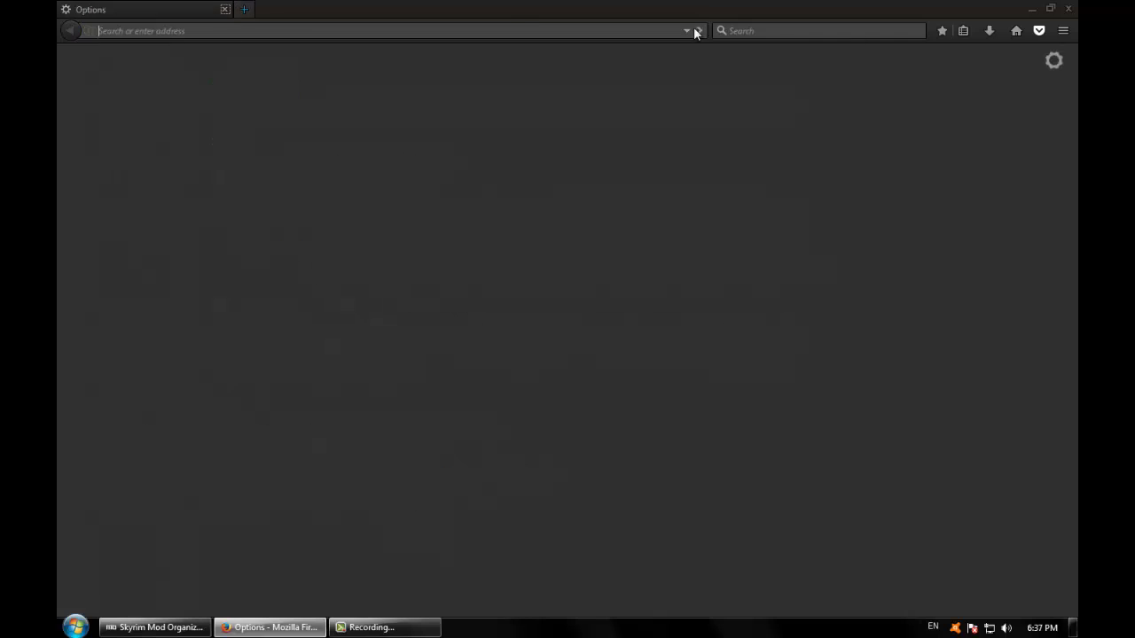
left_click(1018, 31)
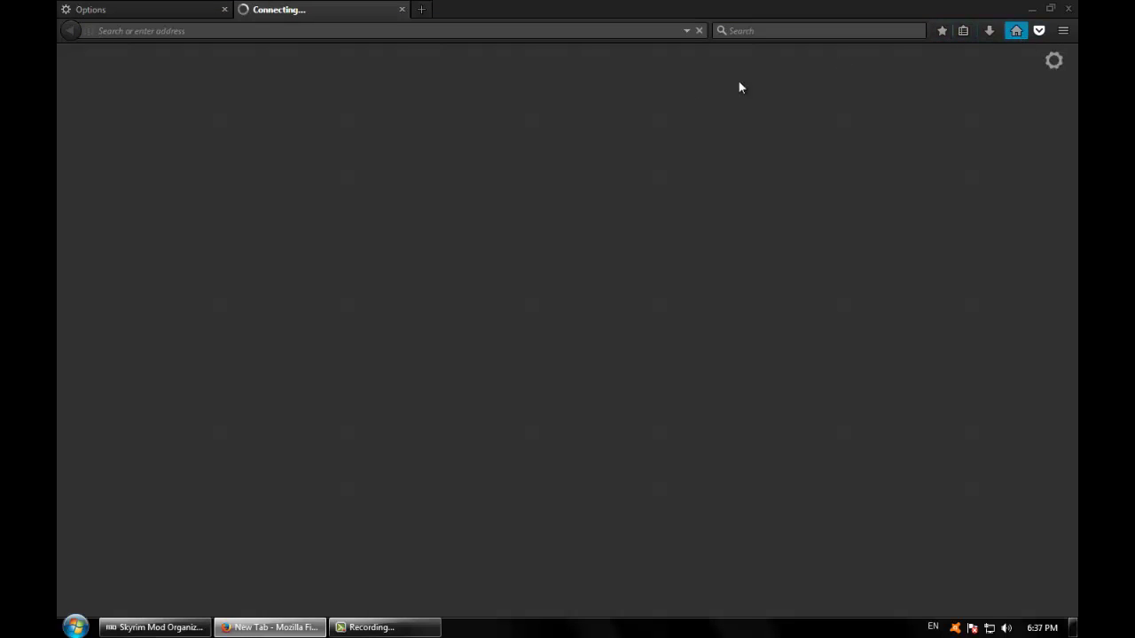
left_click(402, 9)
left_click(223, 10)
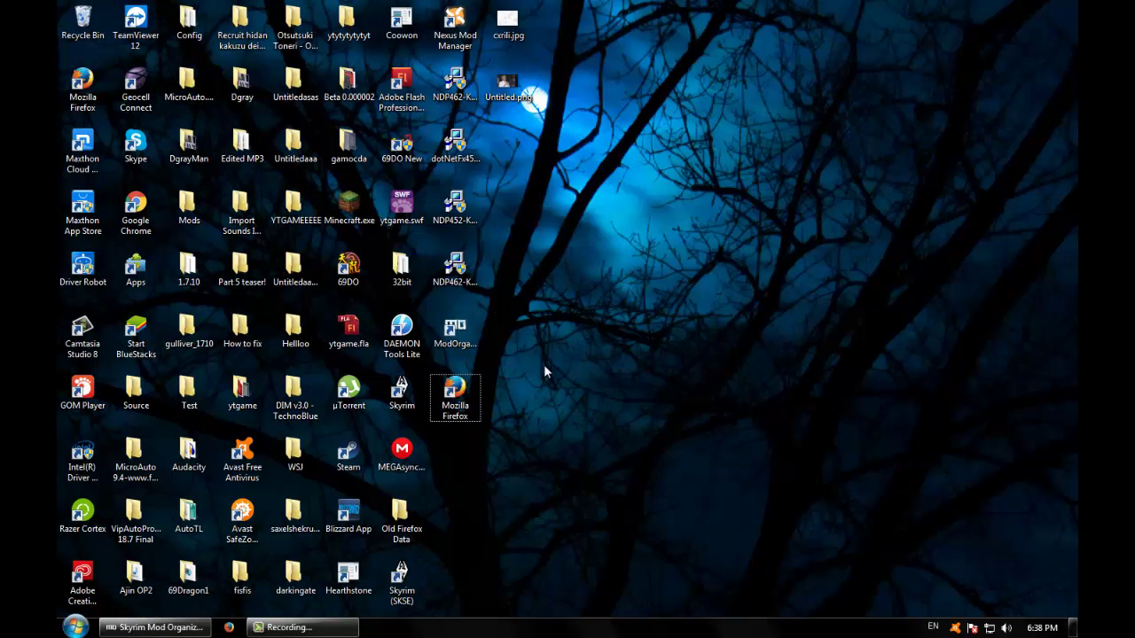
- Unpin Mozilla Firefox from the taskbar and launch it from its desktop shortcut
left_click(454, 391)
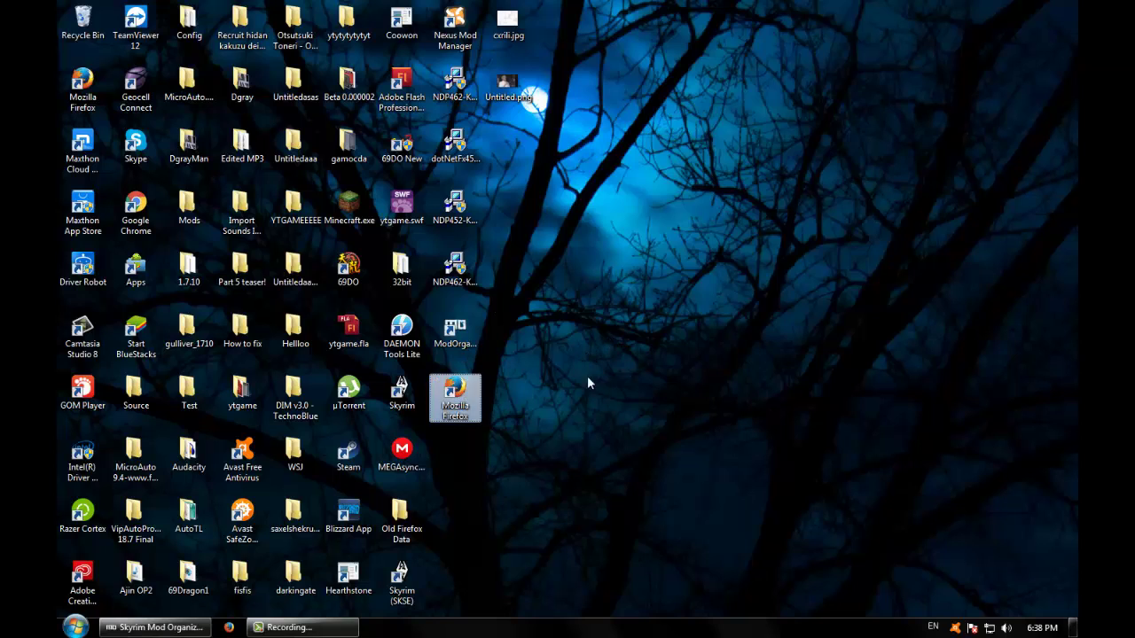
double_click(471, 394)
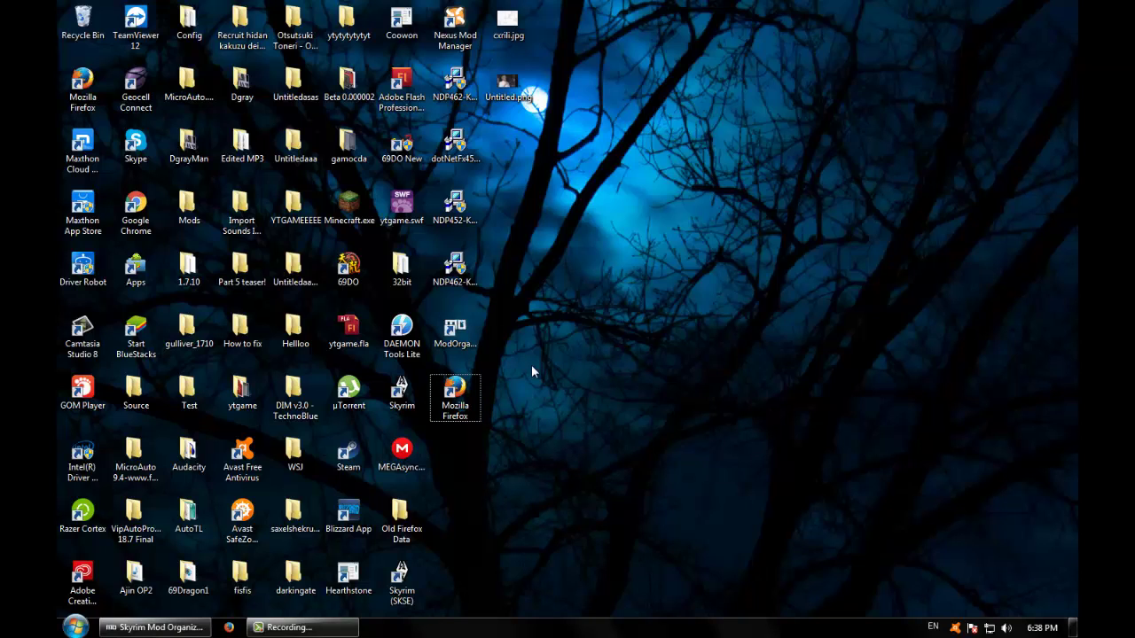
right_click(231, 628)
left_click(217, 591)
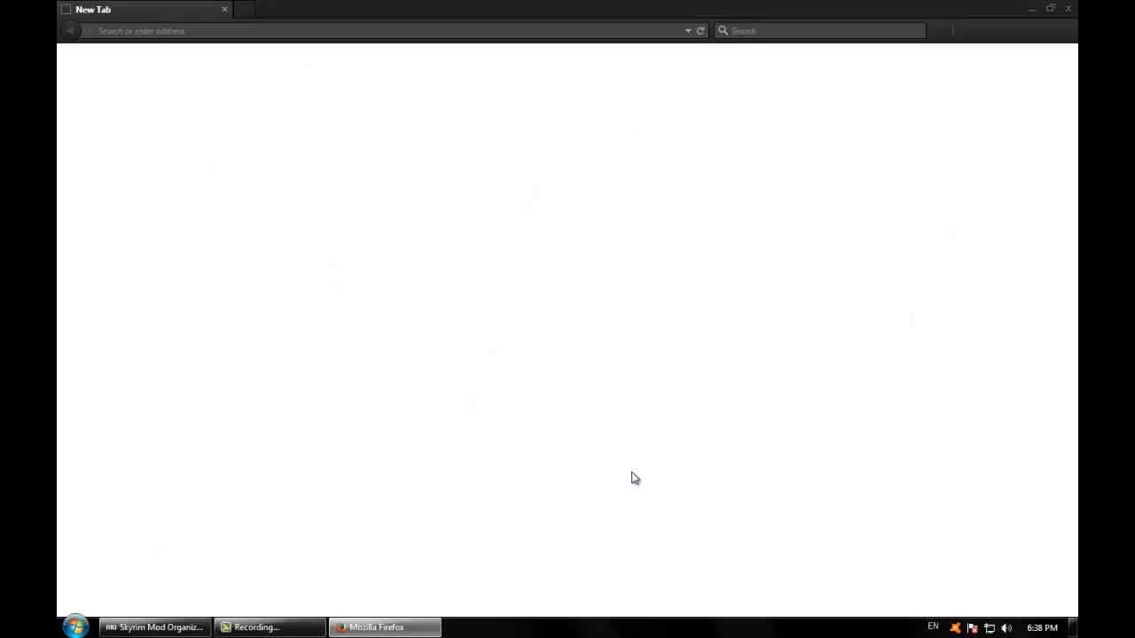
- Close Firefox and inspect the Target path in the properties of the Mozilla Firefox desktop shortcut below ModOrganizer
left_click(224, 9)
left_click(1067, 8)
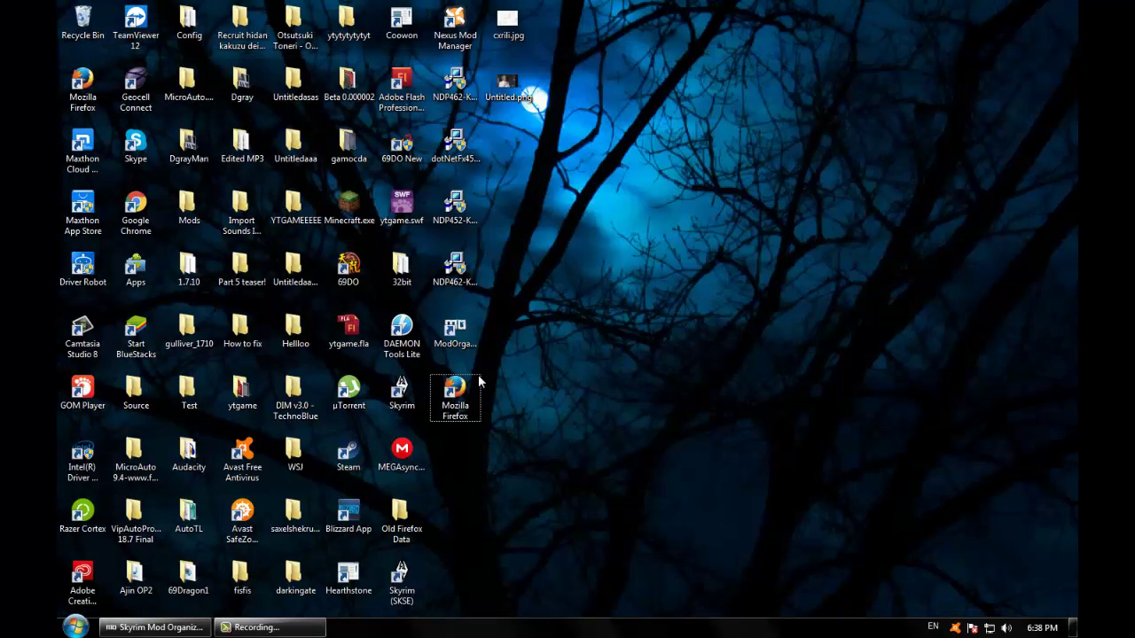
double_click(461, 395)
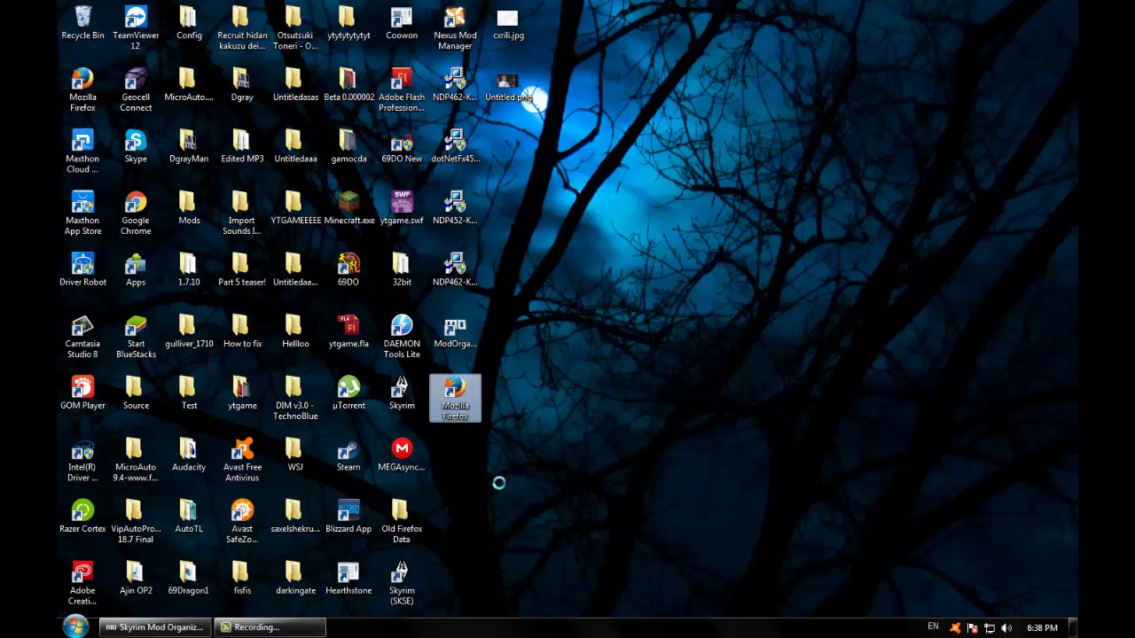
key("Menu")
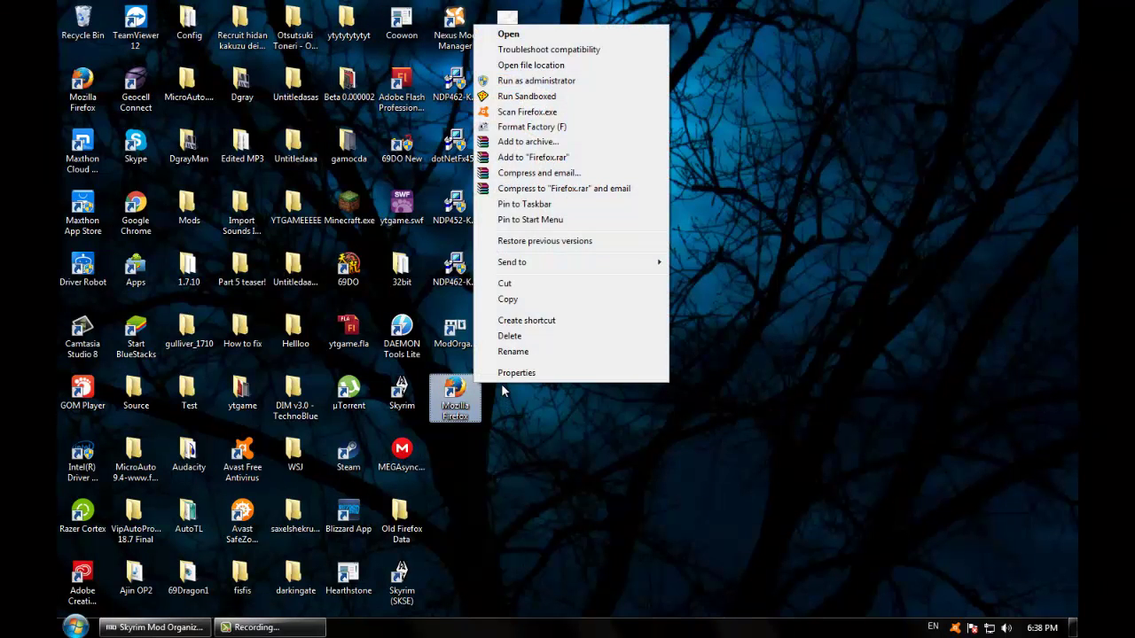
left_click(502, 374)
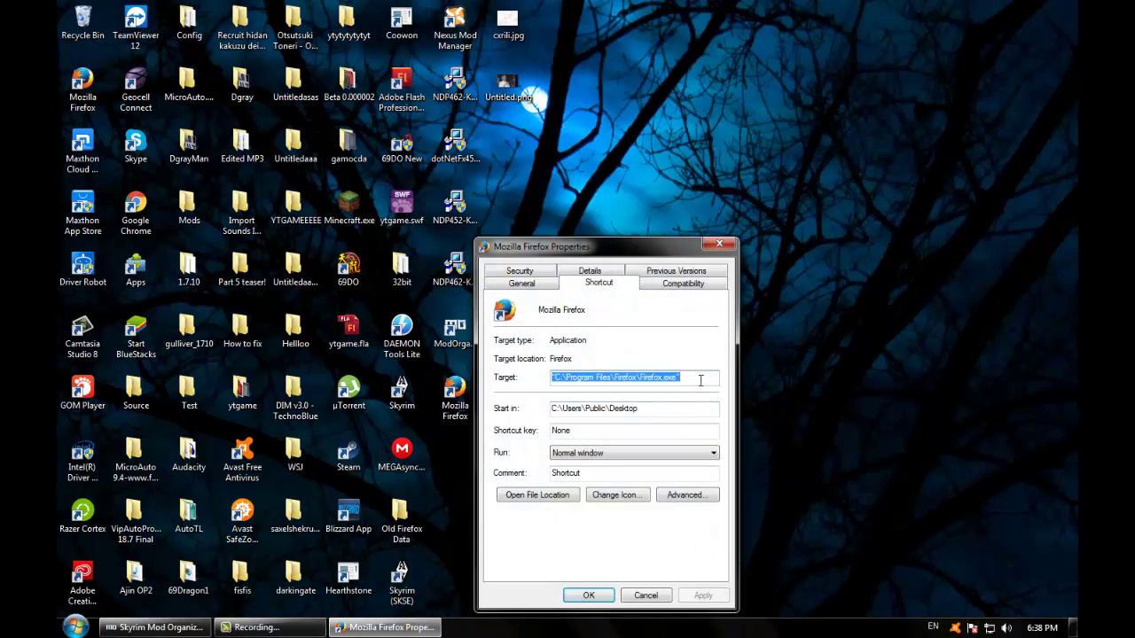
left_click(683, 383)
left_click(660, 408)
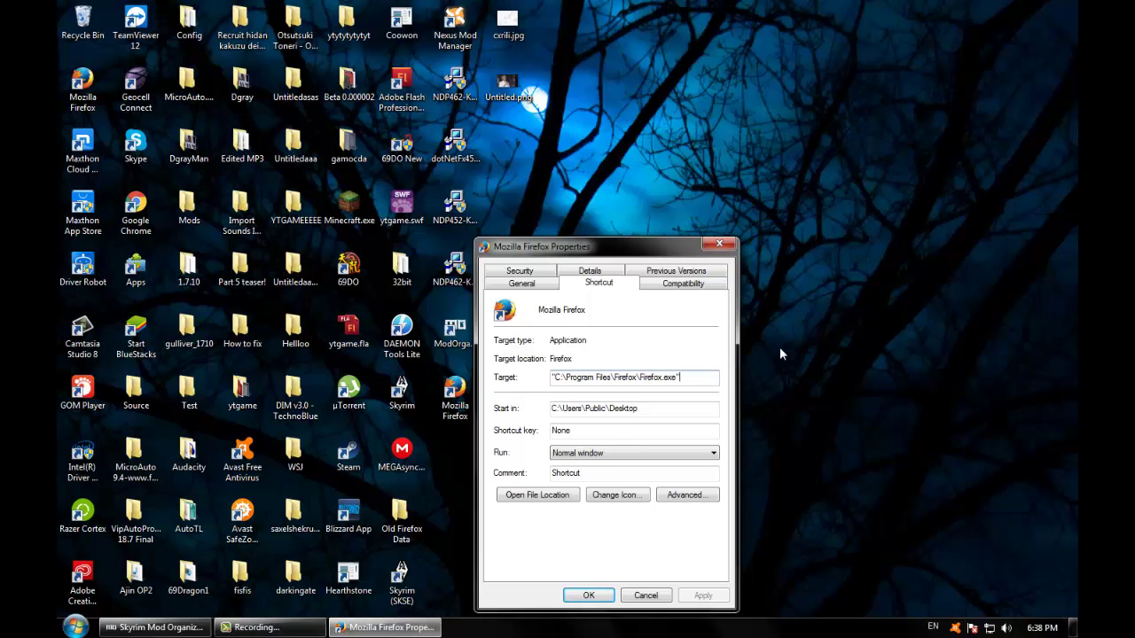
left_click(784, 289)
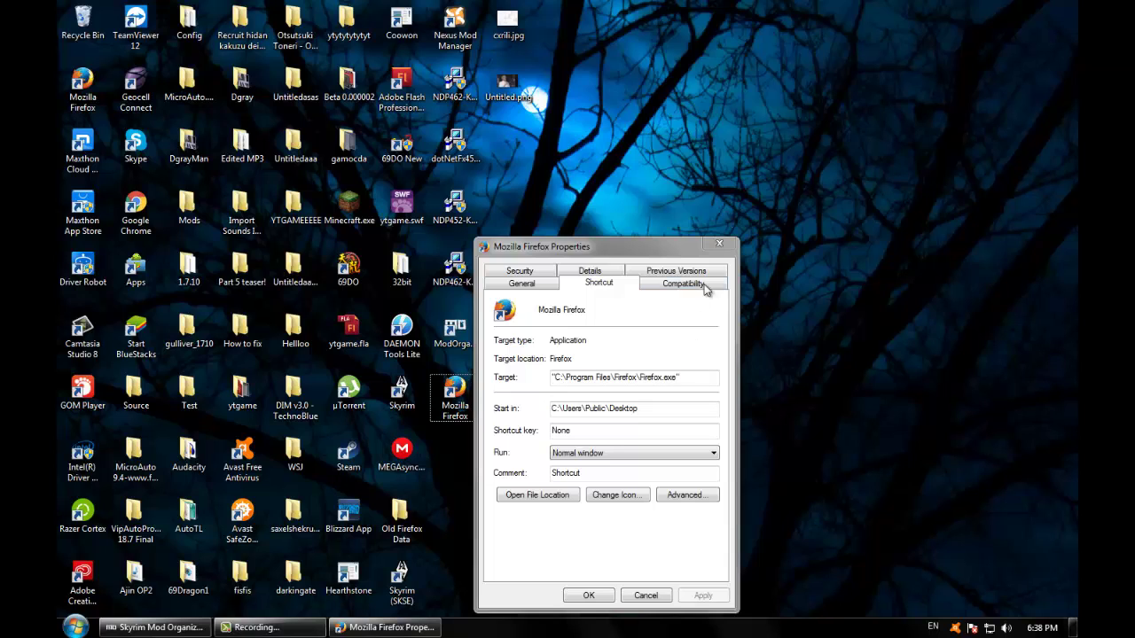
- Open the properties of the Mozilla Firefox shortcut below Recycle Bin, compare both shortcuts' Target paths, and close both dialogs
right_click(83, 89)
left_click(106, 431)
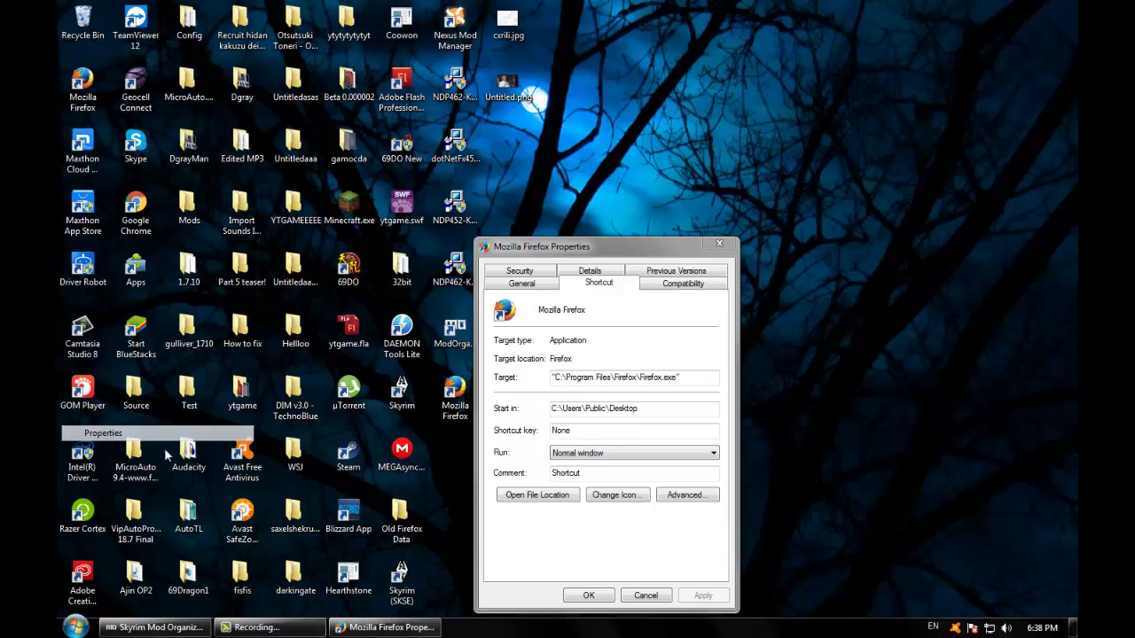
left_click_drag(193, 102, 339, 252)
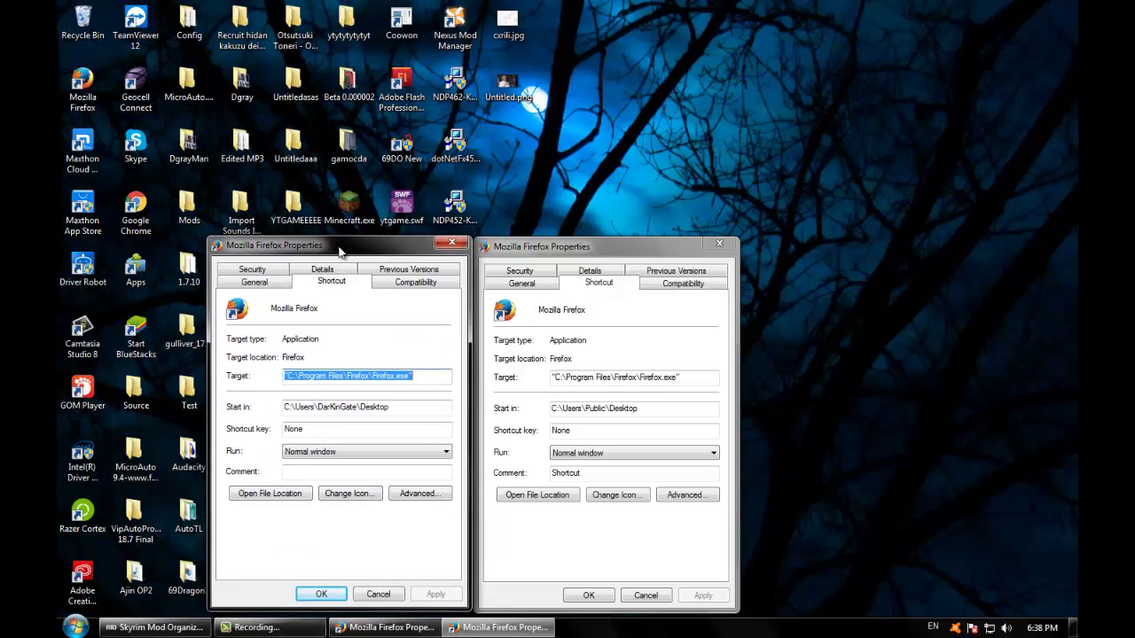
left_click(435, 379)
left_click(689, 379)
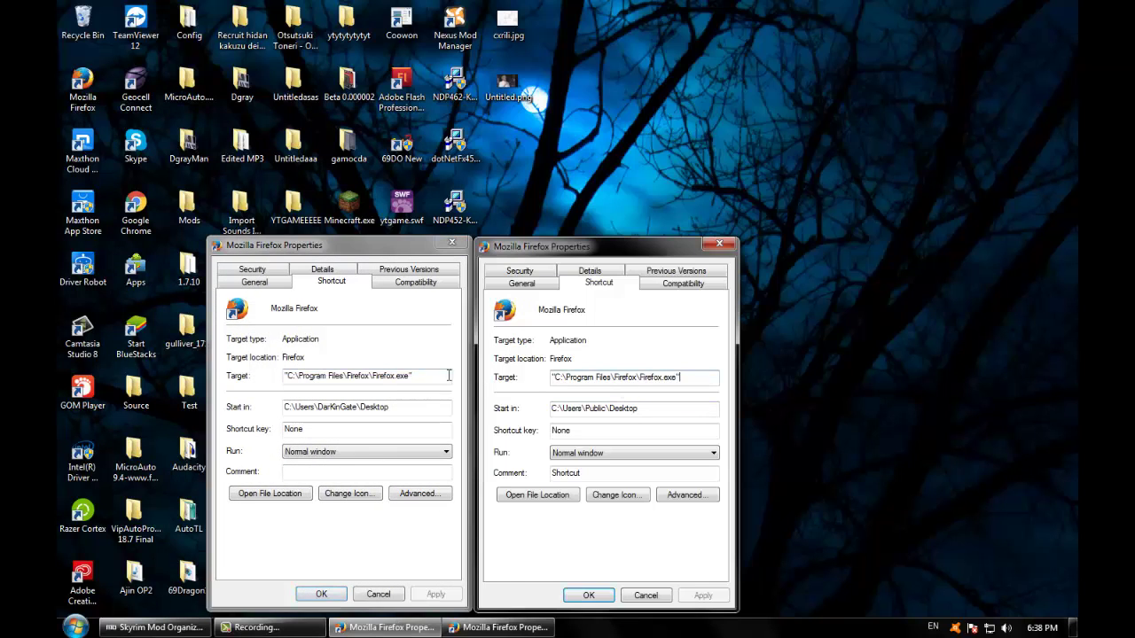
left_click(451, 242)
left_click(719, 248)
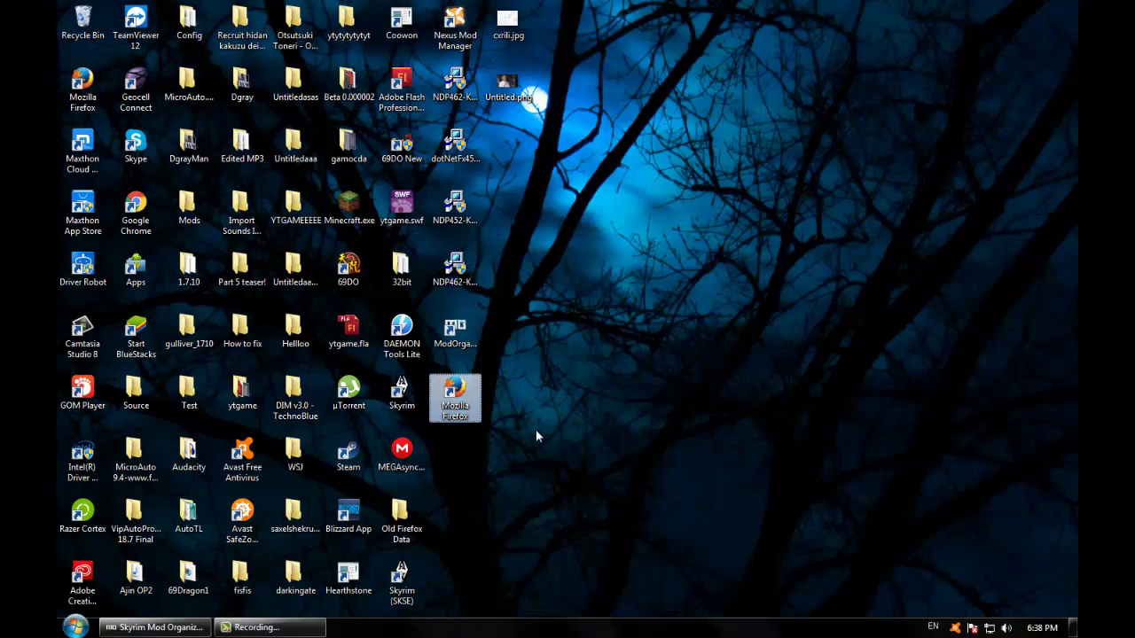
- Open the file location of the Mozilla Firefox shortcut below ModOrganizer and permanently delete its Firefox folder from Program Files with administrator permission
right_click(455, 388)
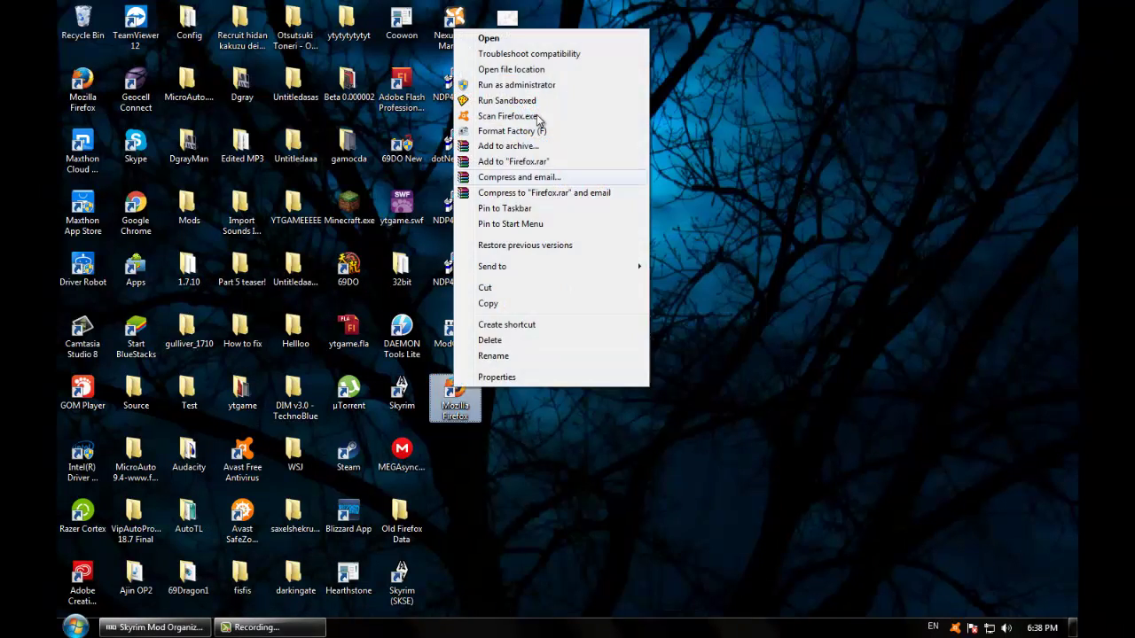
left_click(522, 74)
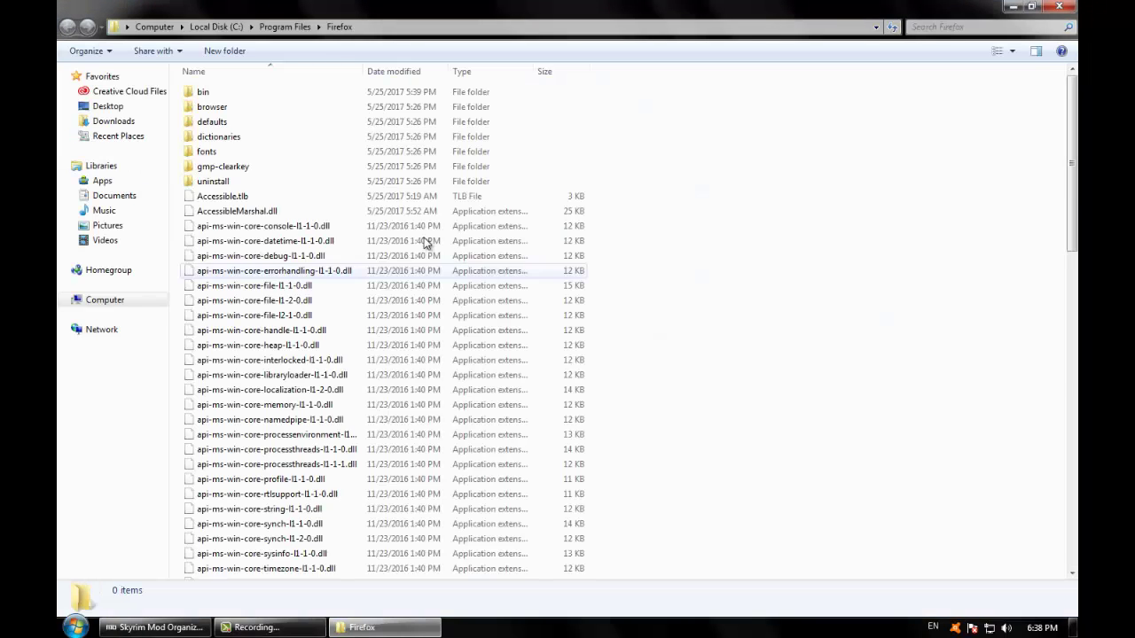
left_click(291, 28)
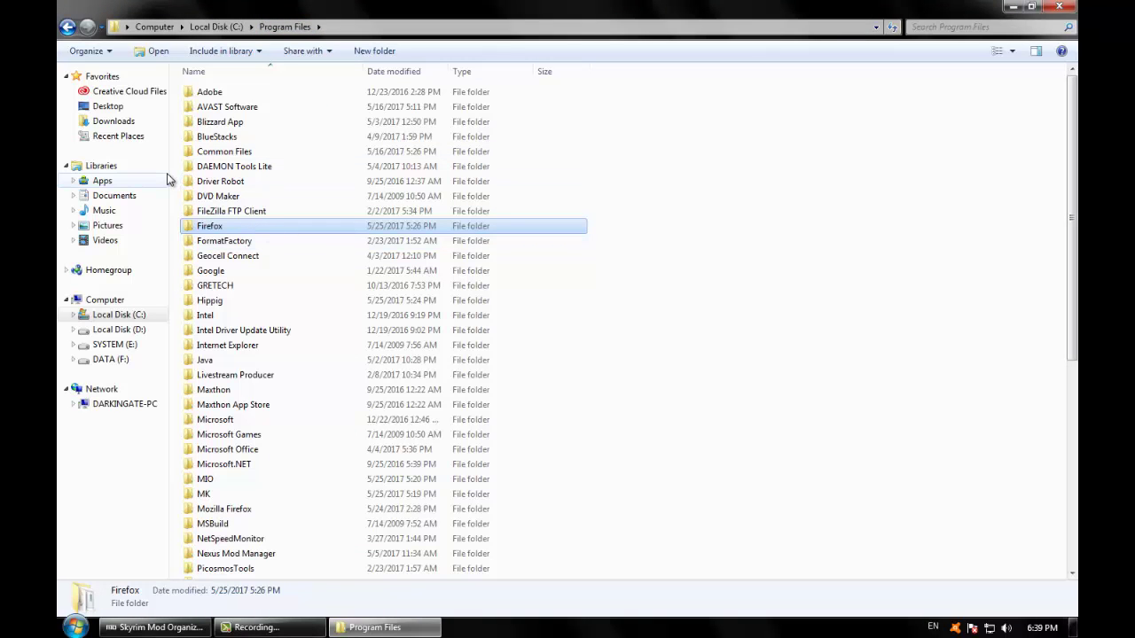
key("shift+Delete")
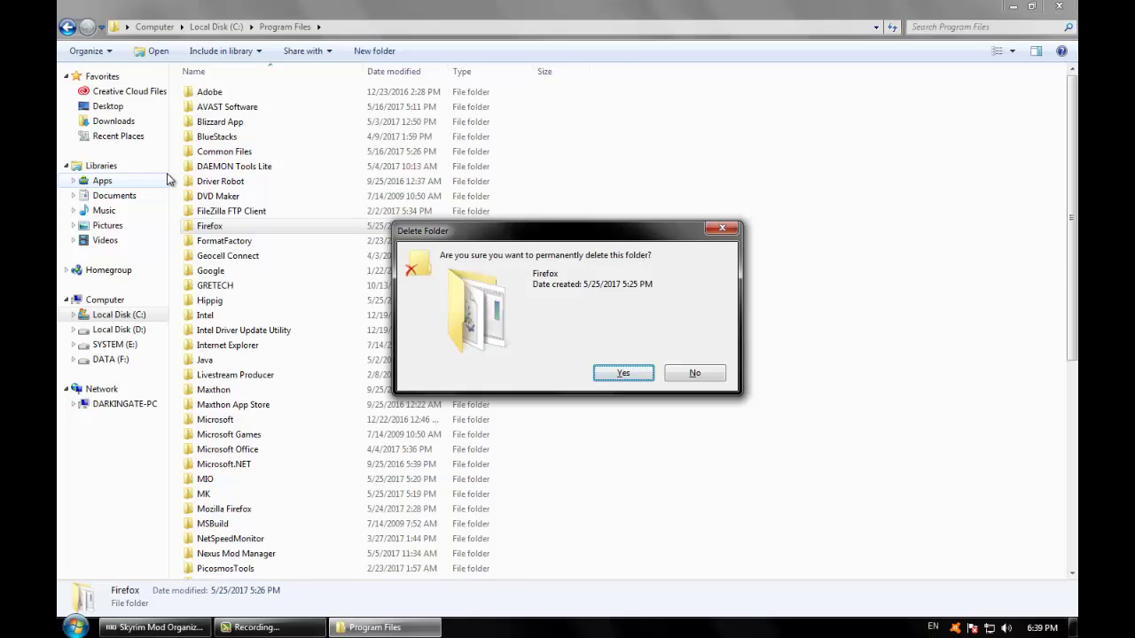
key("Return")
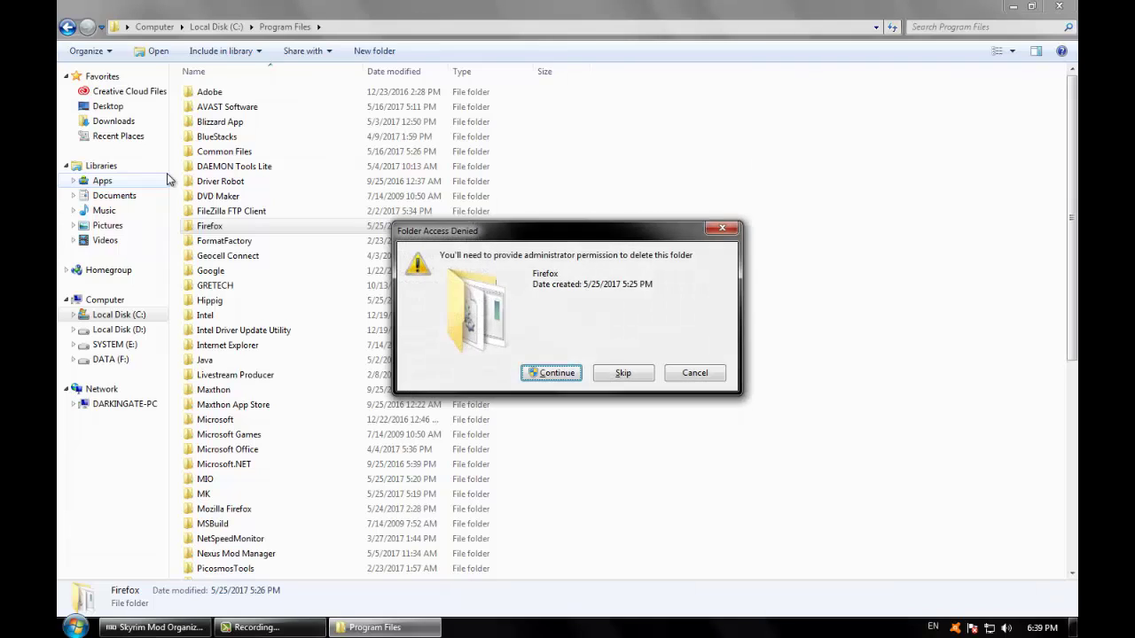
left_click(544, 377)
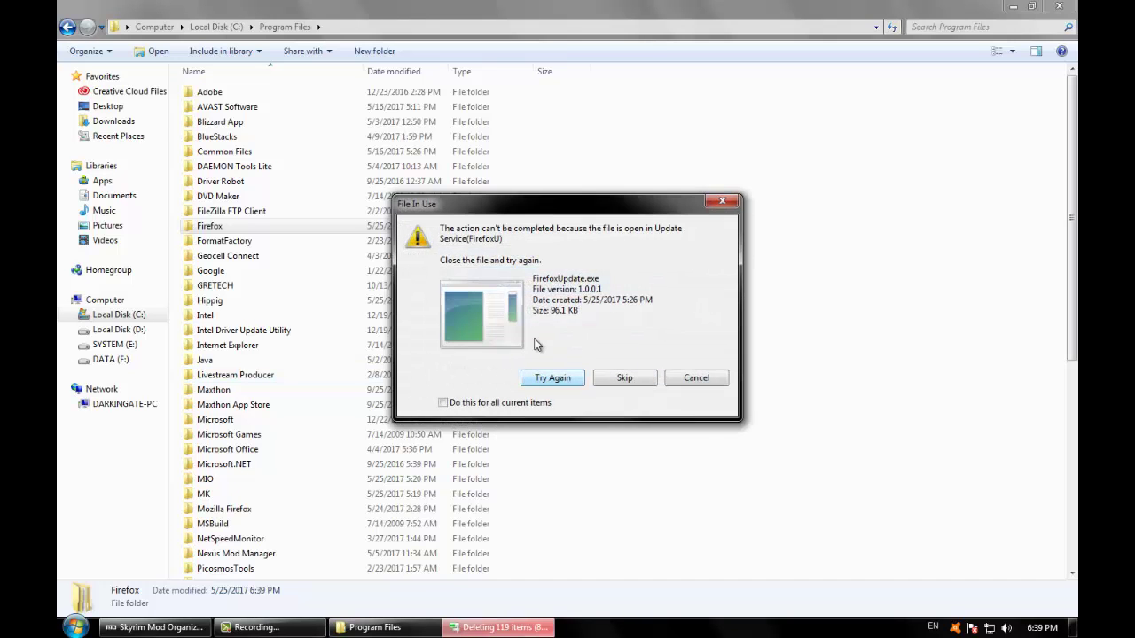
- Open Windows Task Manager and look through the running processes for the one using FirefoxUpdate.exe
right_click(656, 628)
left_click(696, 592)
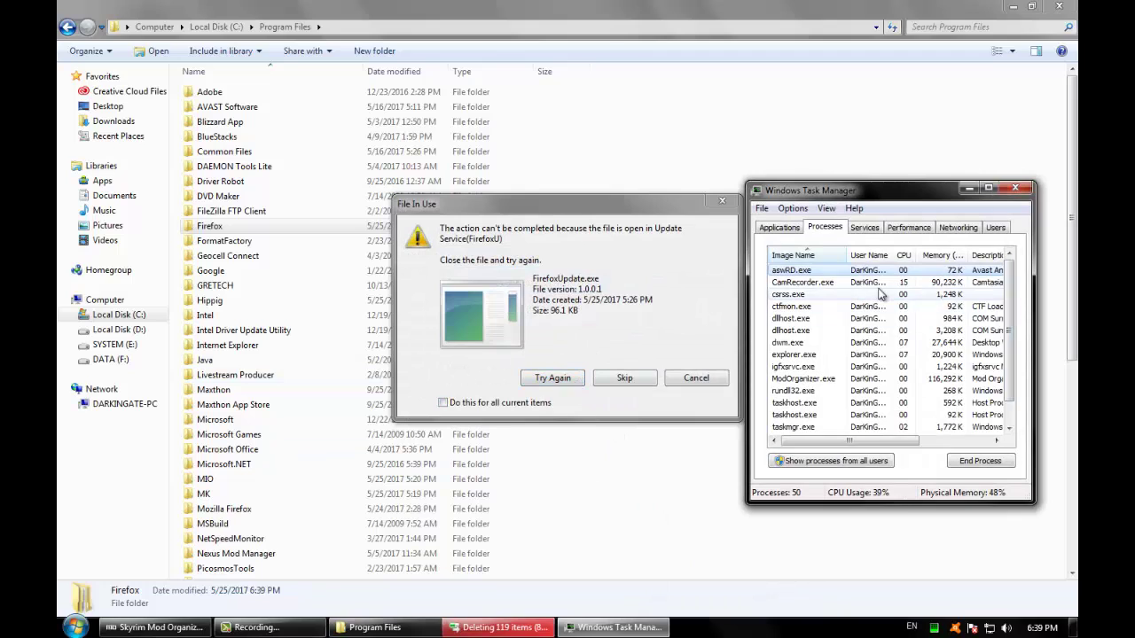
left_click(913, 307)
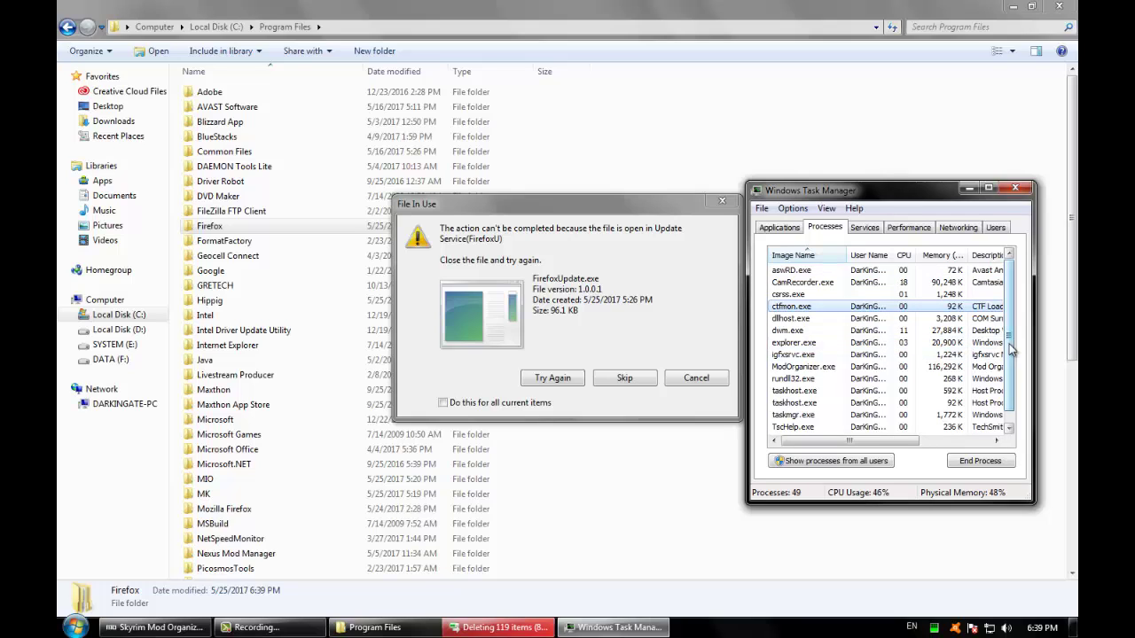
scroll(878, 399, "down", 1)
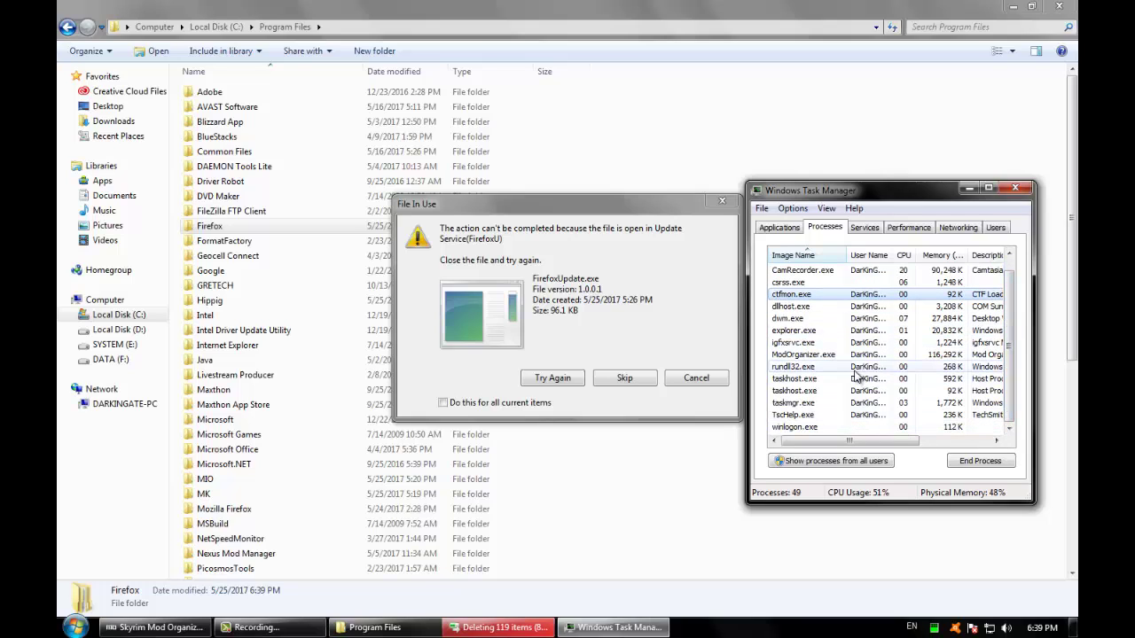
key("ctrl+Tab")
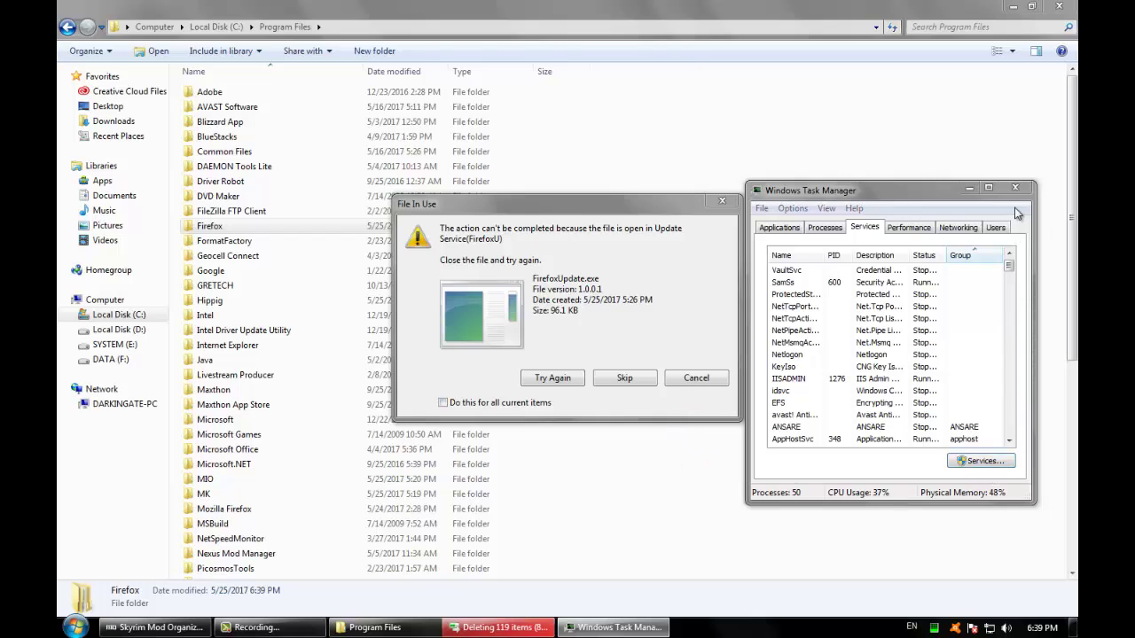
- Look through the Services console for a service name starting with F that belongs to Firefox, and close the console
left_click(499, 288)
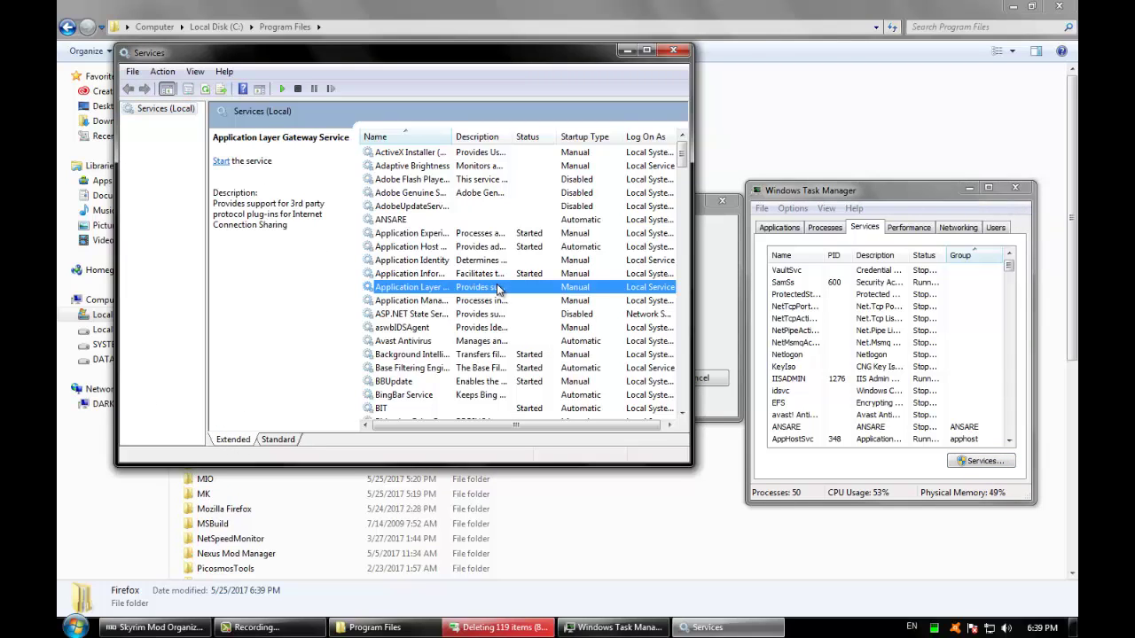
key("f")
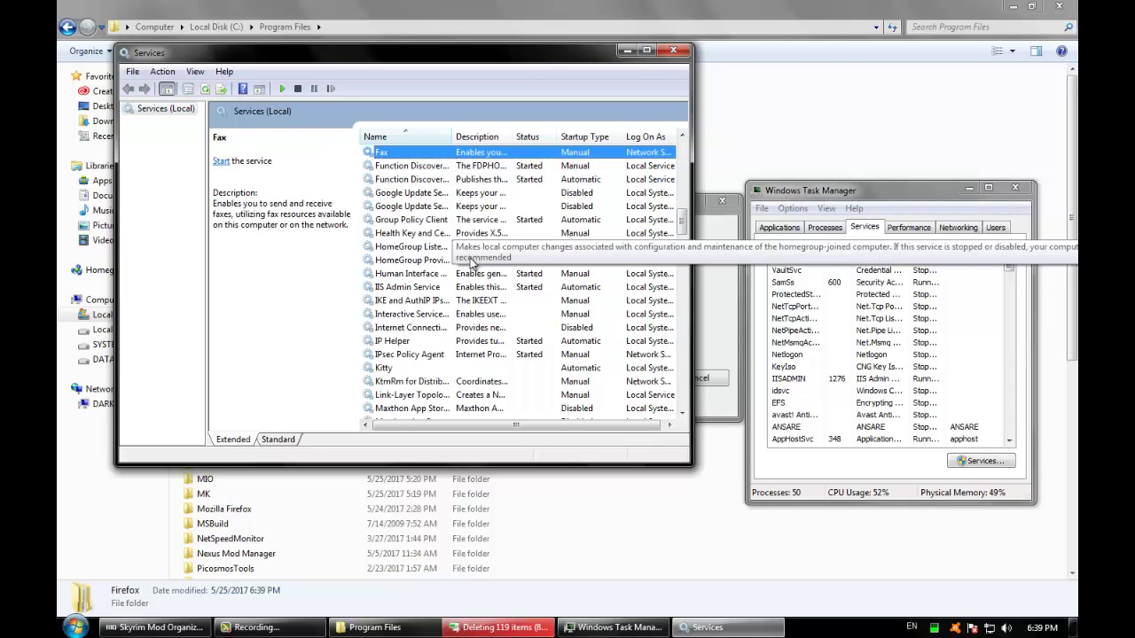
key("f")
key("f")
key("f")
key("f")
key("f")
key("f")
key("alt+F4")
- Locate the FirefoxU service in Task Manager's services list and try to stop it there
left_click(874, 307)
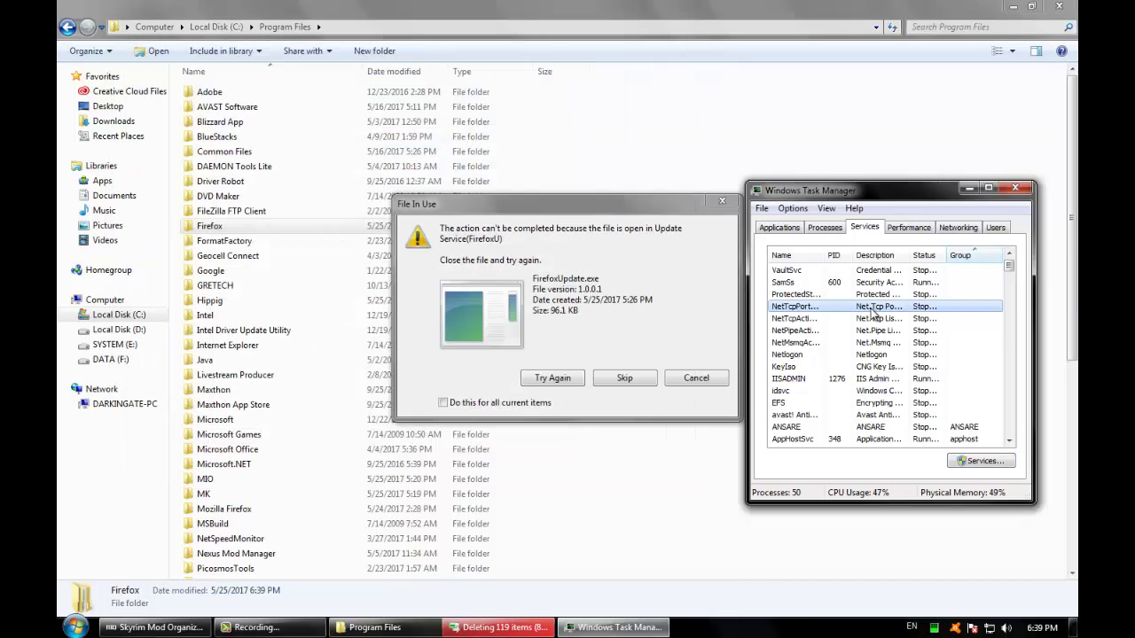
key("f")
key("f")
key("f")
key("f")
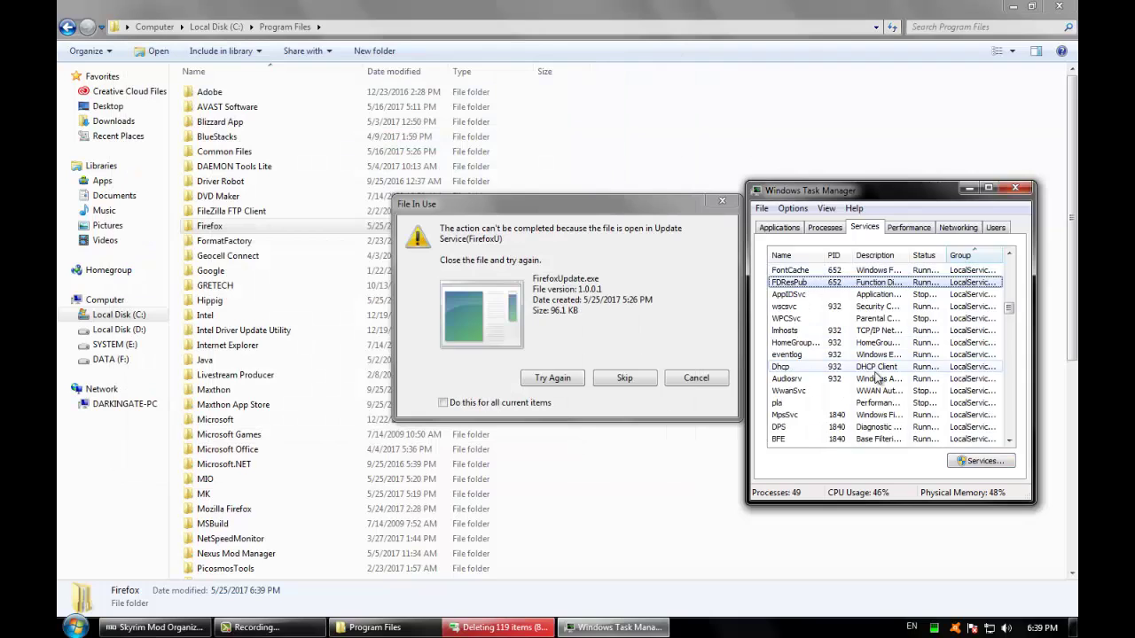
key("f")
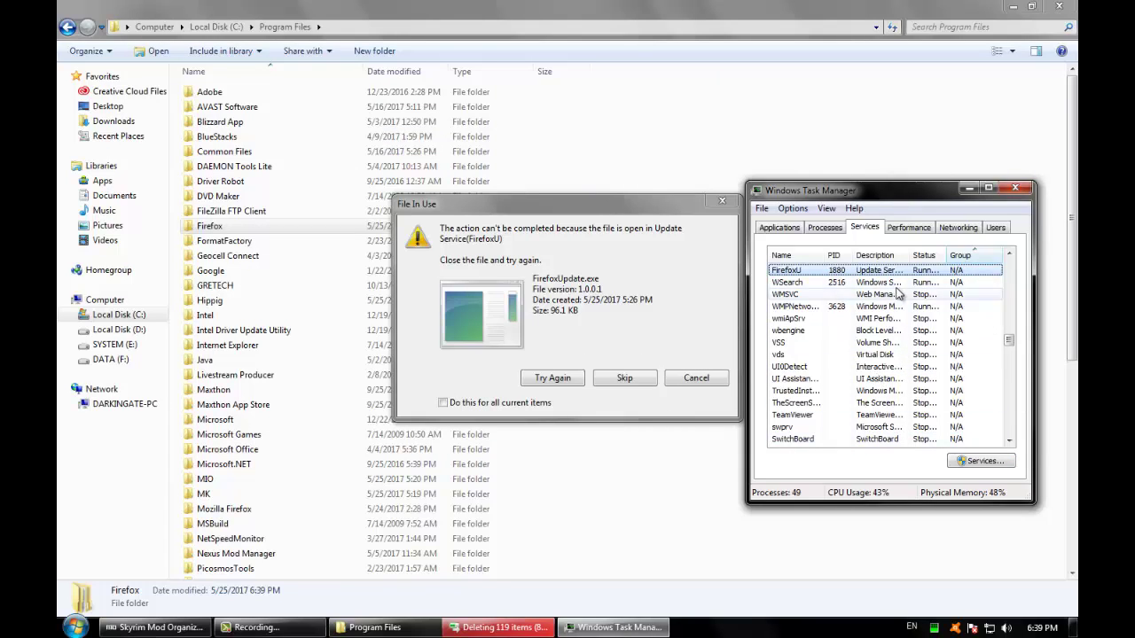
right_click(876, 271)
left_click(923, 297)
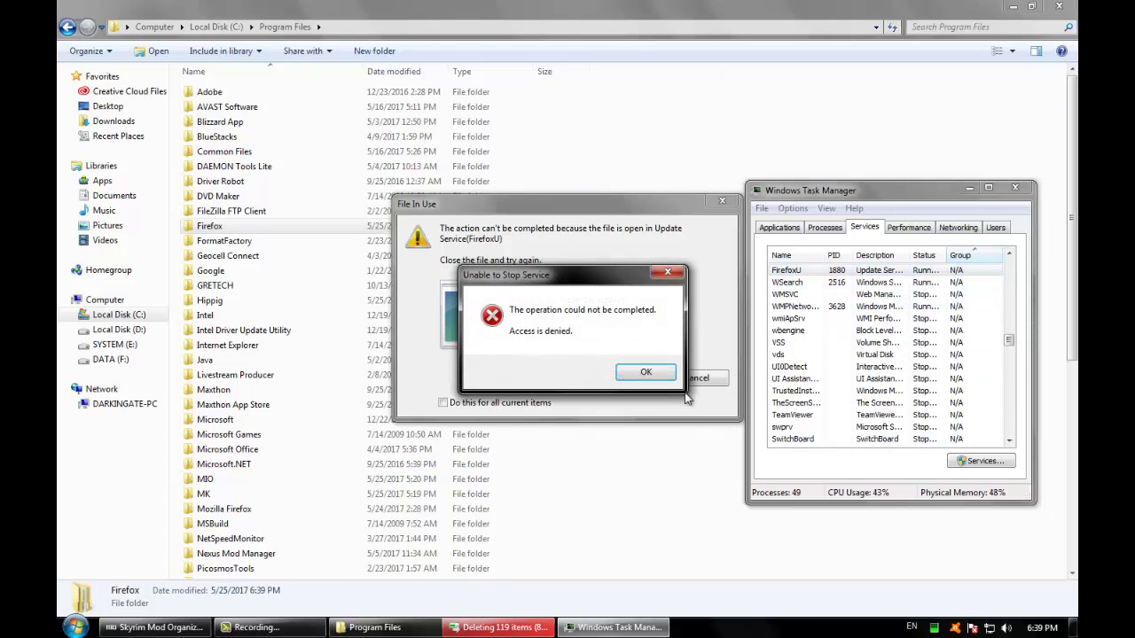
left_click(644, 373)
- Reopen the Services console and look through the service names starting with F and U for the FirefoxU update service
left_click(981, 461)
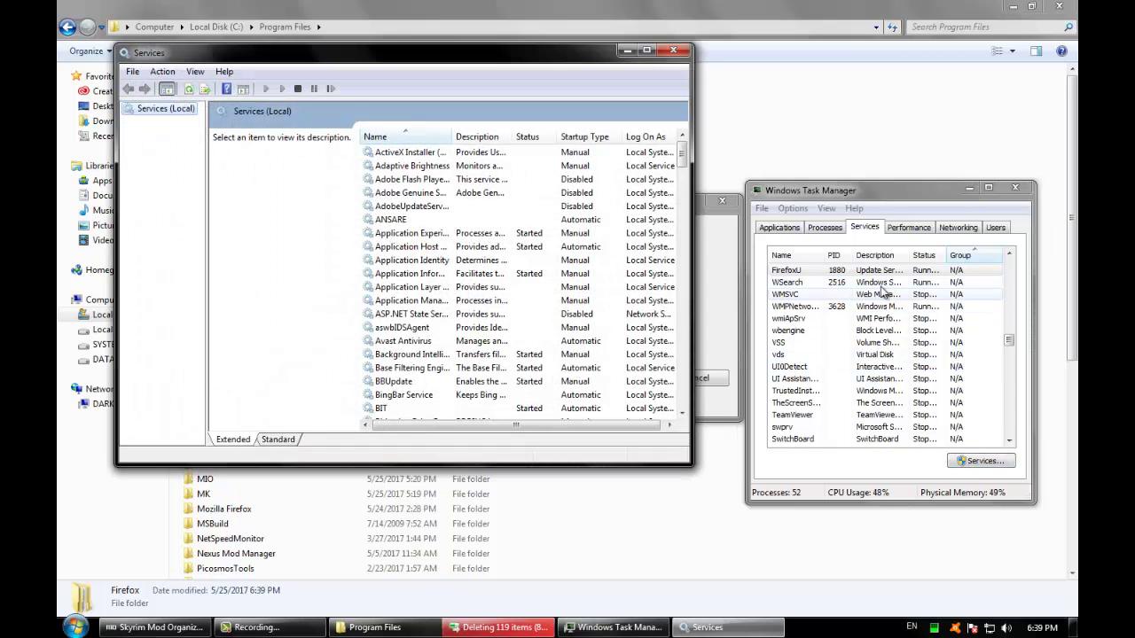
left_click(827, 270)
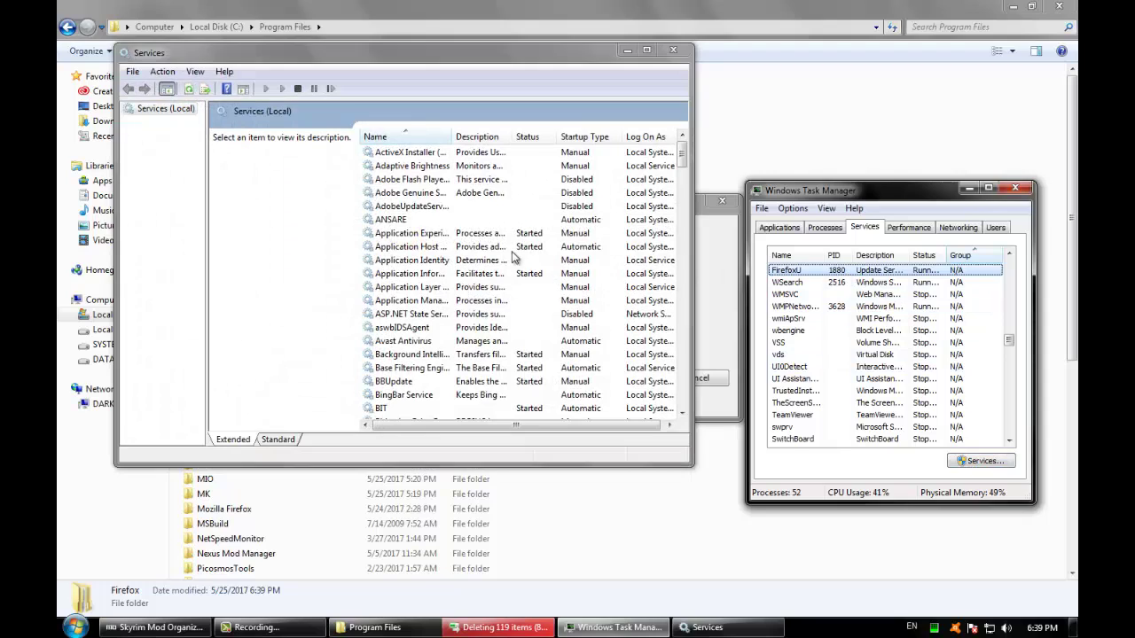
left_click(445, 196)
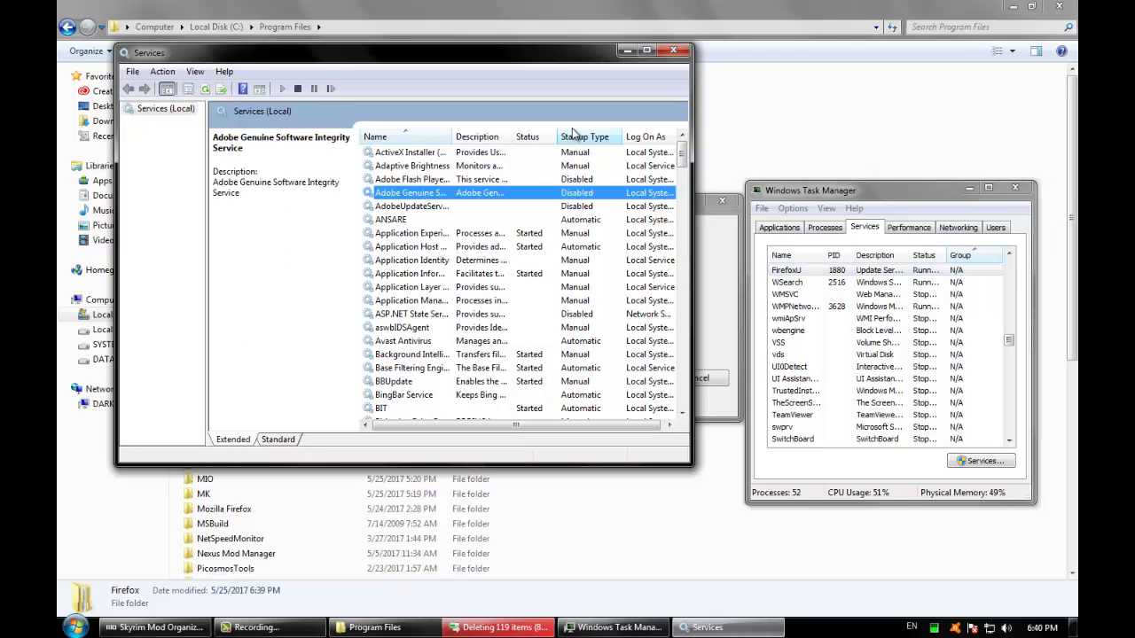
left_click(455, 154)
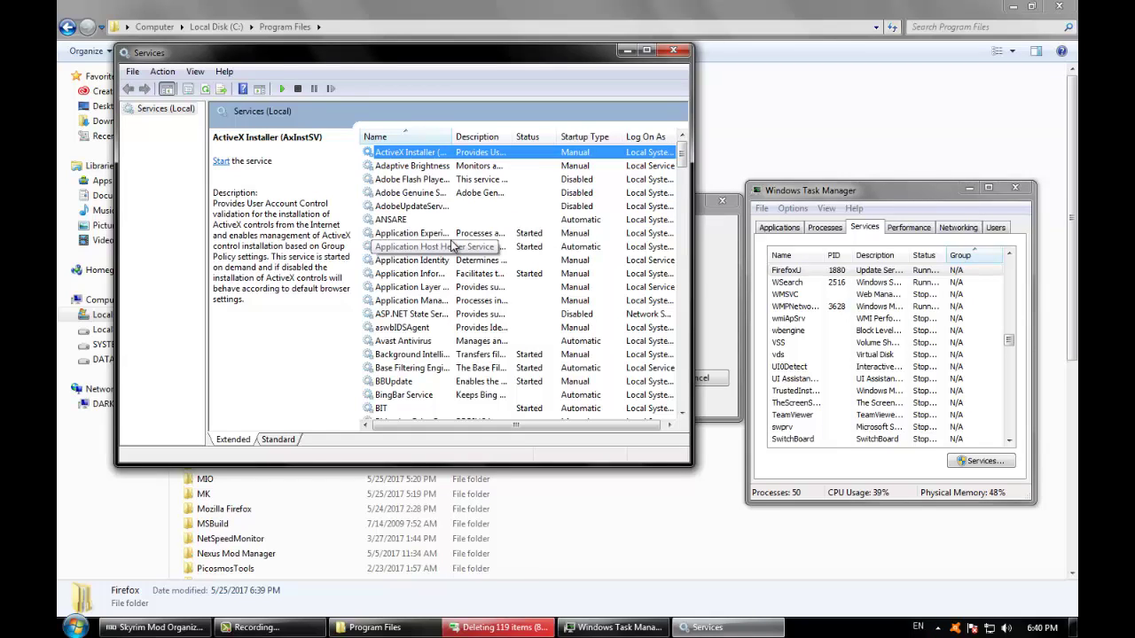
key("f")
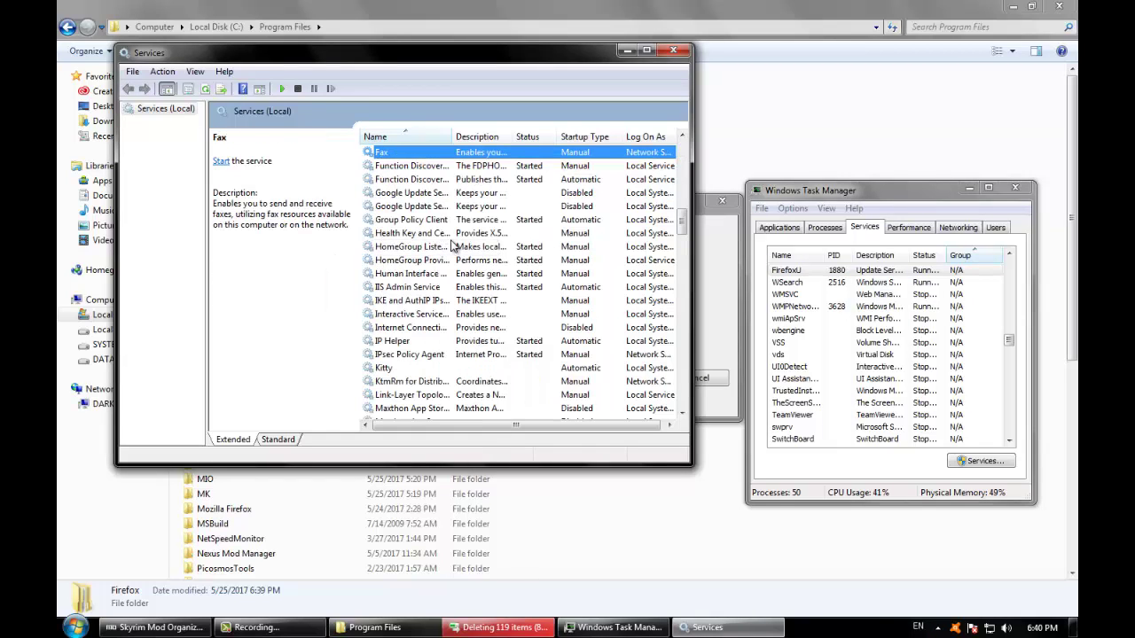
left_click(528, 288)
key("u")
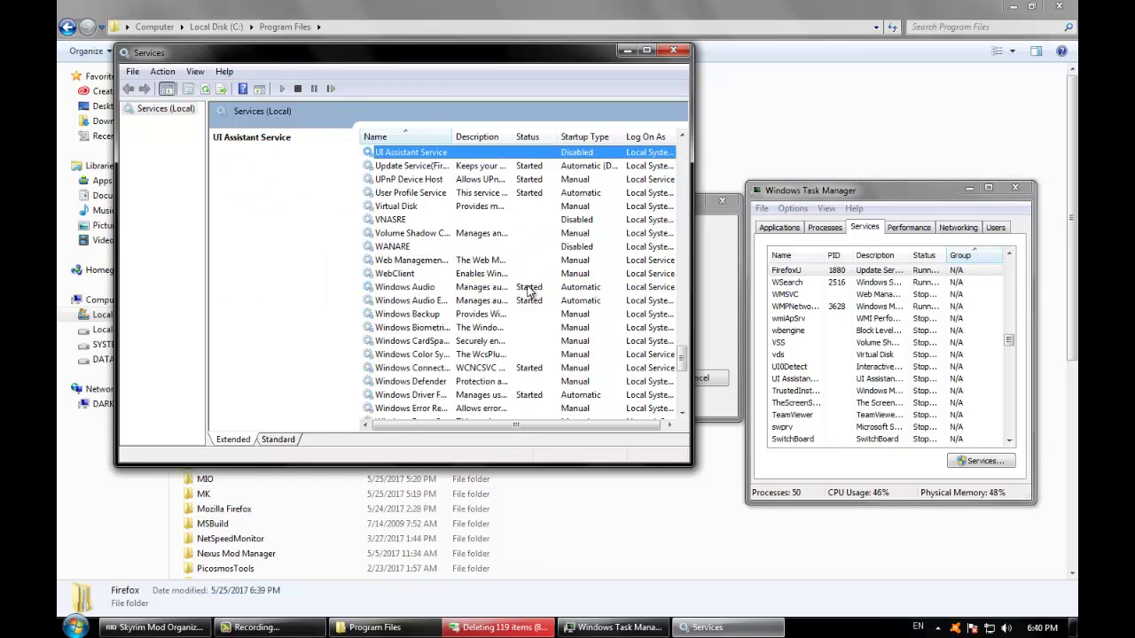
key("u")
key("u")
key("u")
key("u")
key("u")
key("u")
key("u")
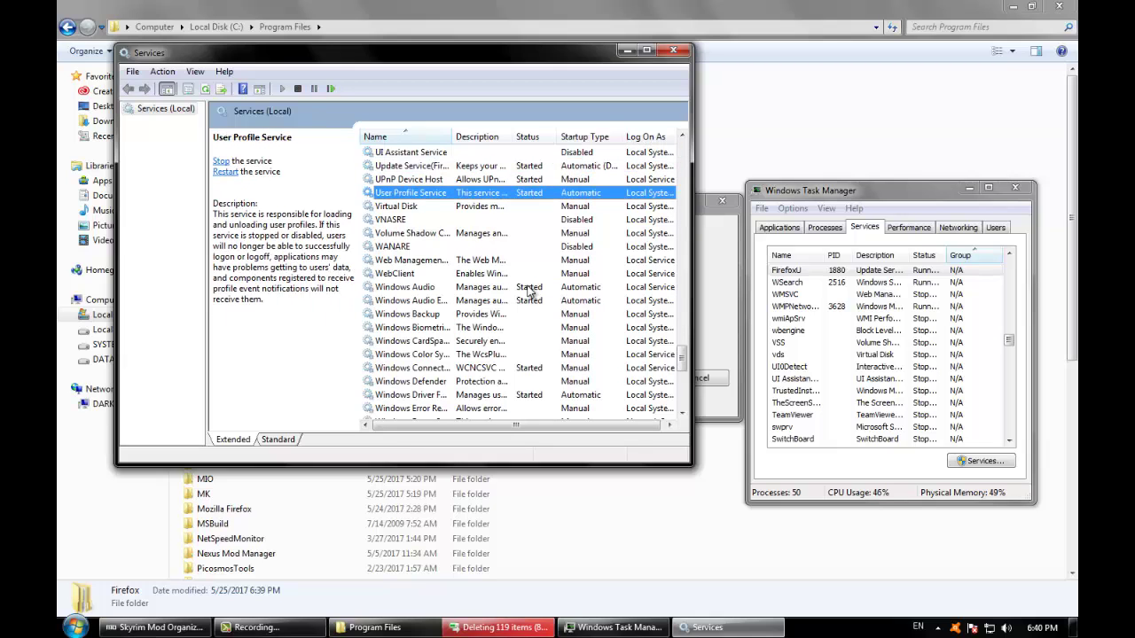
- Display the services in List view to show their full names and look for Update Service(FirefoxU)
left_click(469, 248)
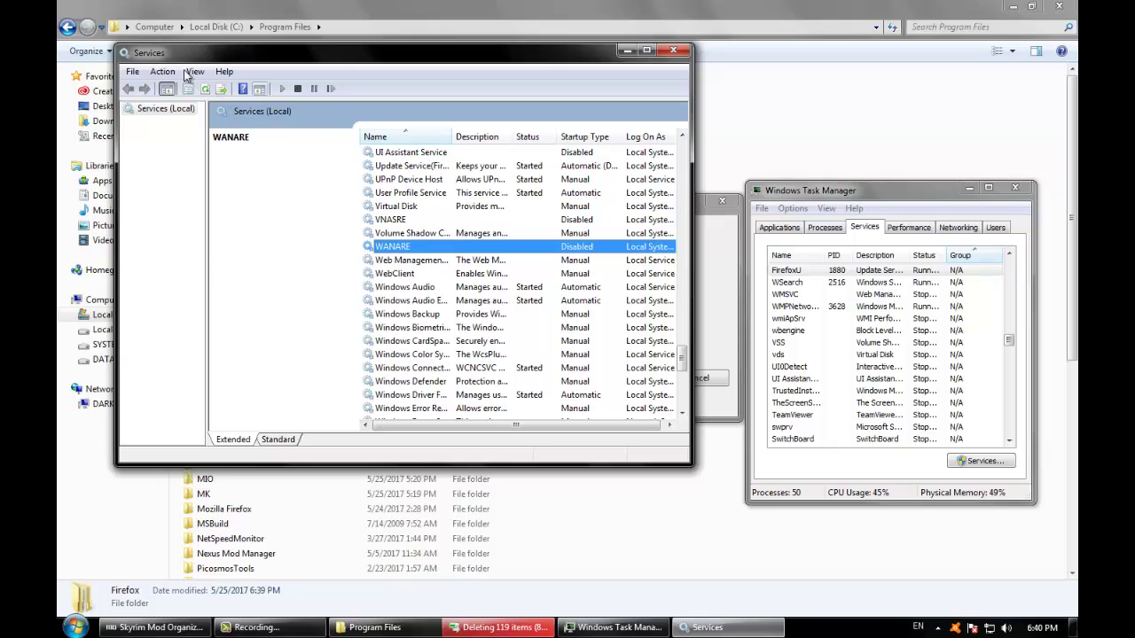
left_click(132, 71)
mouse_move(160, 73)
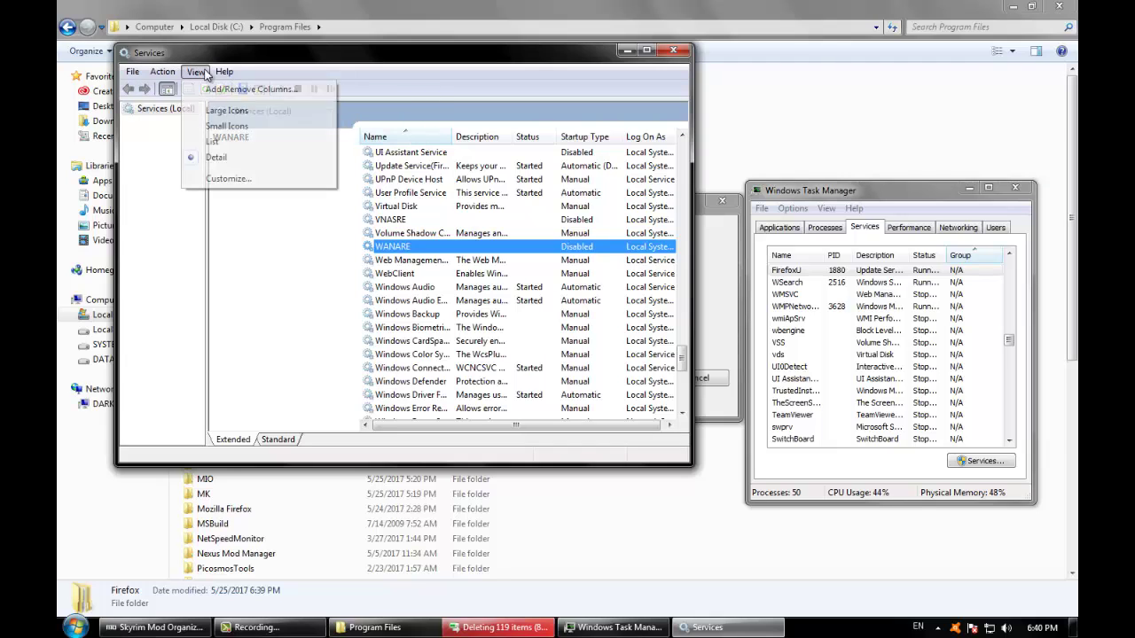
left_click(246, 144)
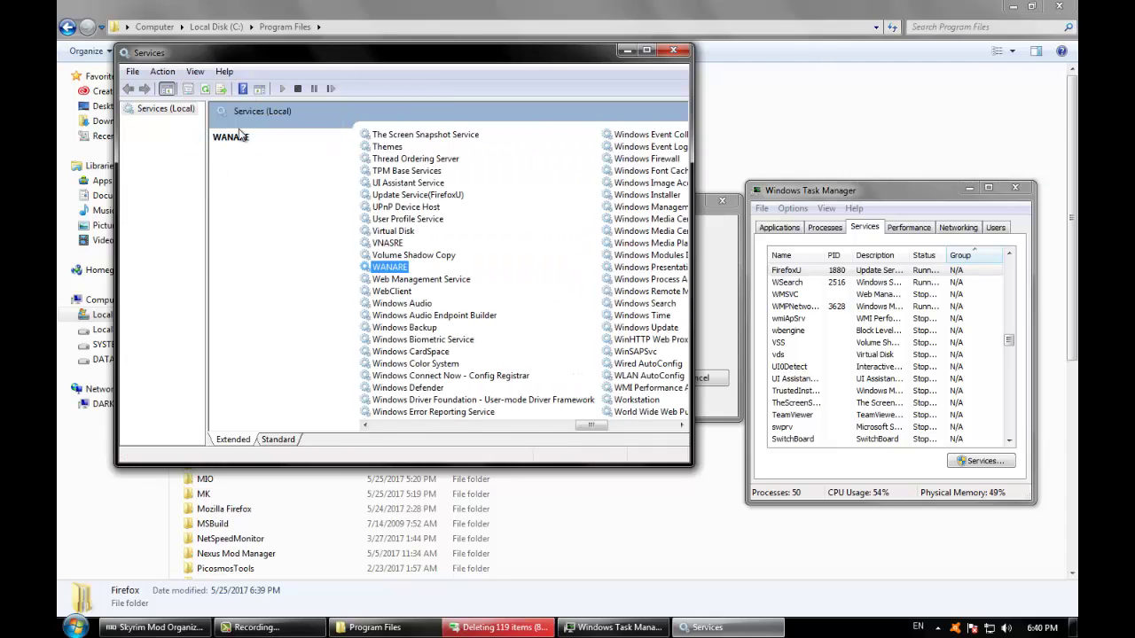
left_click_drag(590, 424, 639, 430)
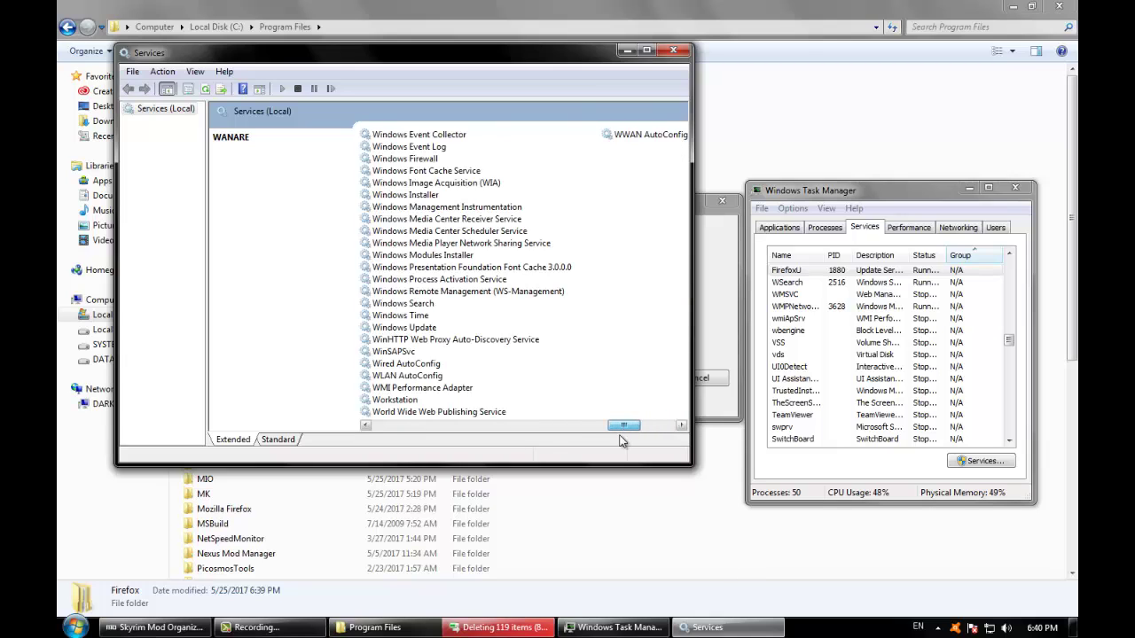
left_click_drag(626, 431, 606, 447)
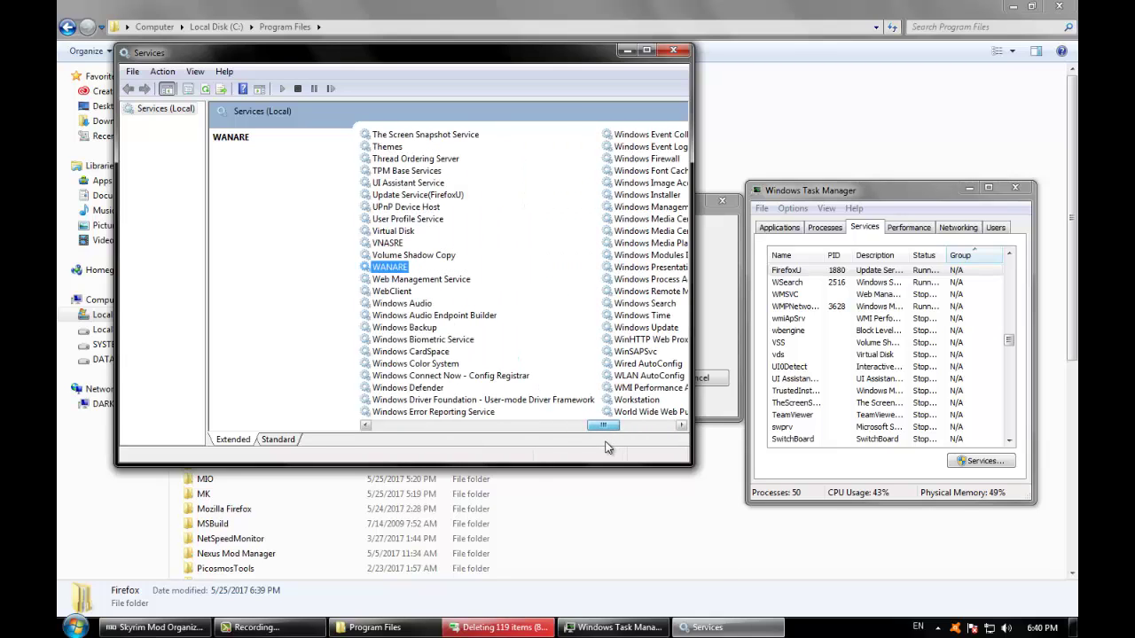
- Stop the Update Service(FirefoxU) service and dismiss the resulting message
left_click(448, 206)
right_click(430, 197)
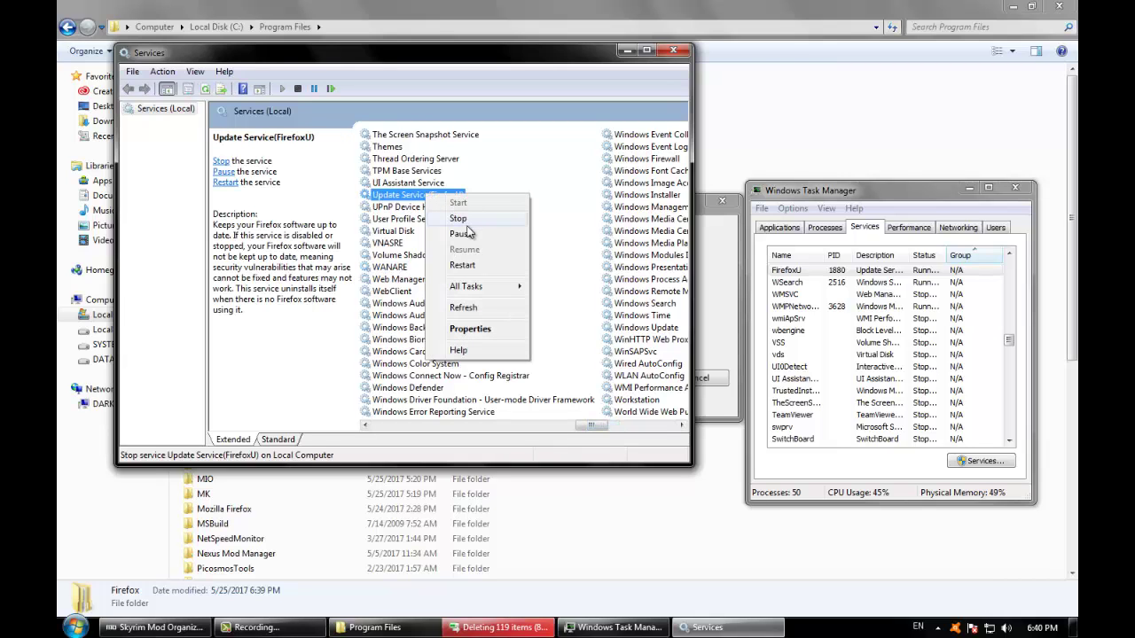
left_click(457, 218)
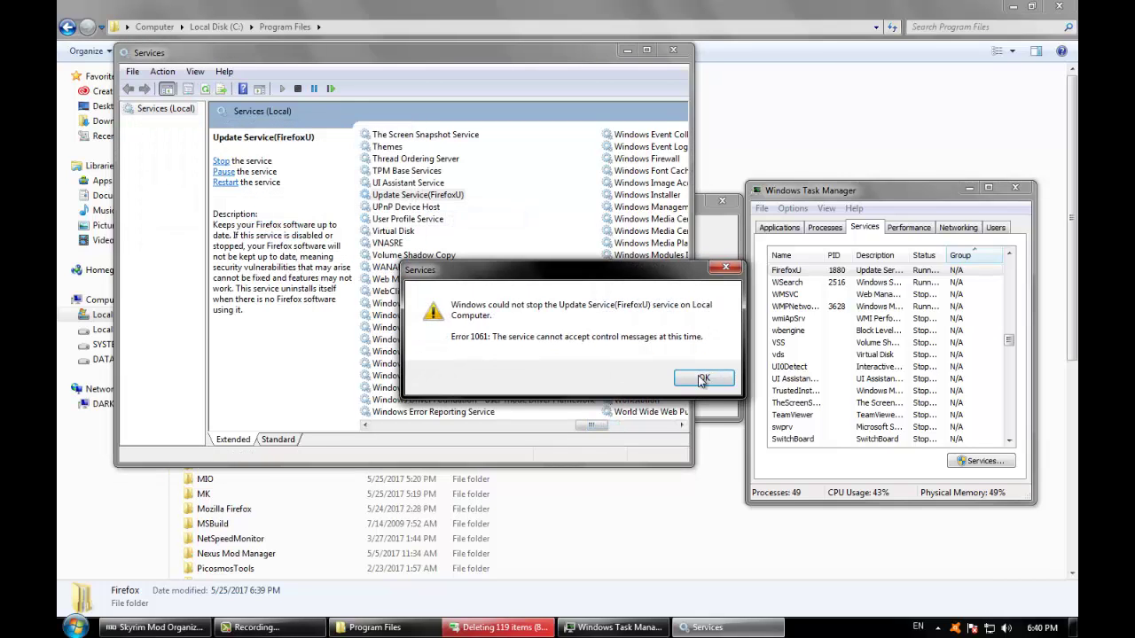
left_click(703, 379)
- Set the startup type of Update Service(FirefoxU) to Disabled in its properties
right_click(387, 200)
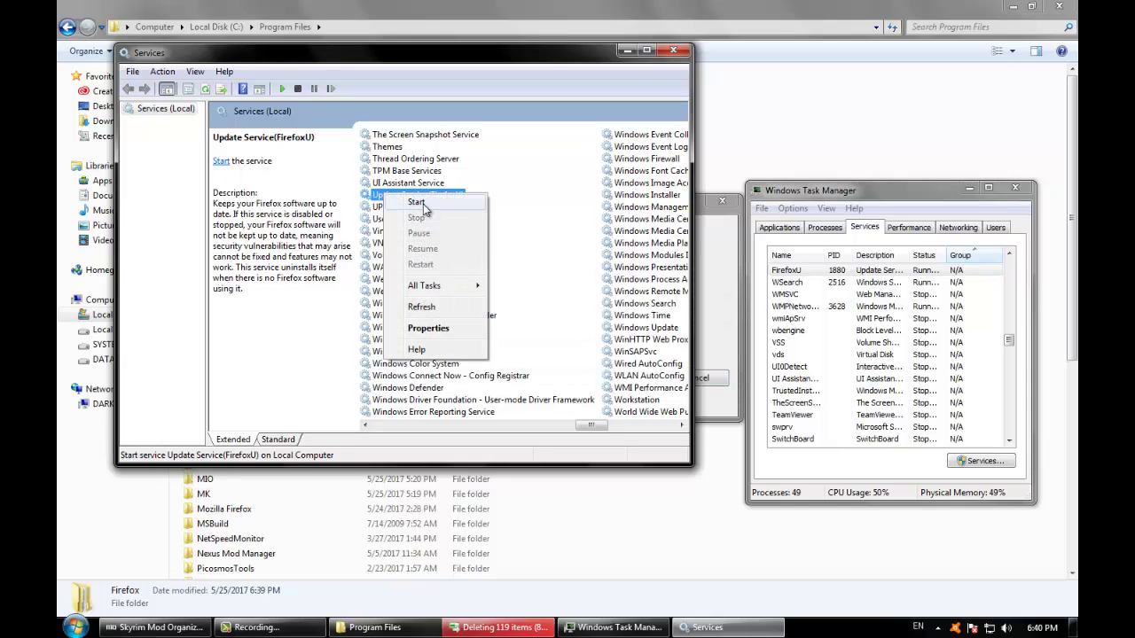
left_click(430, 329)
left_click(399, 245)
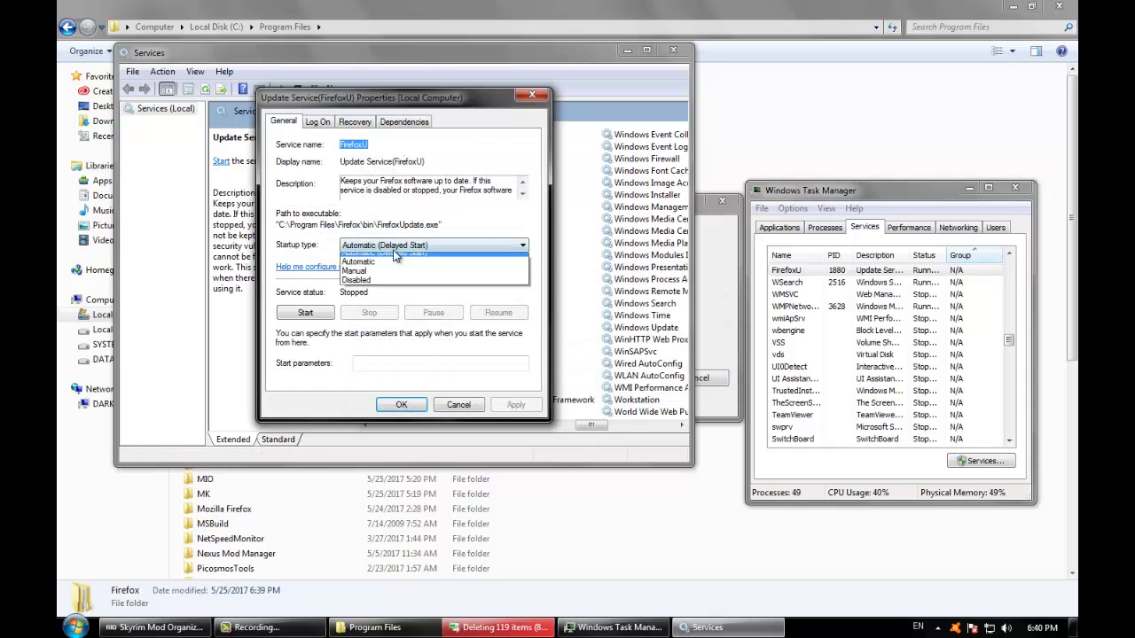
left_click(388, 286)
left_click(401, 404)
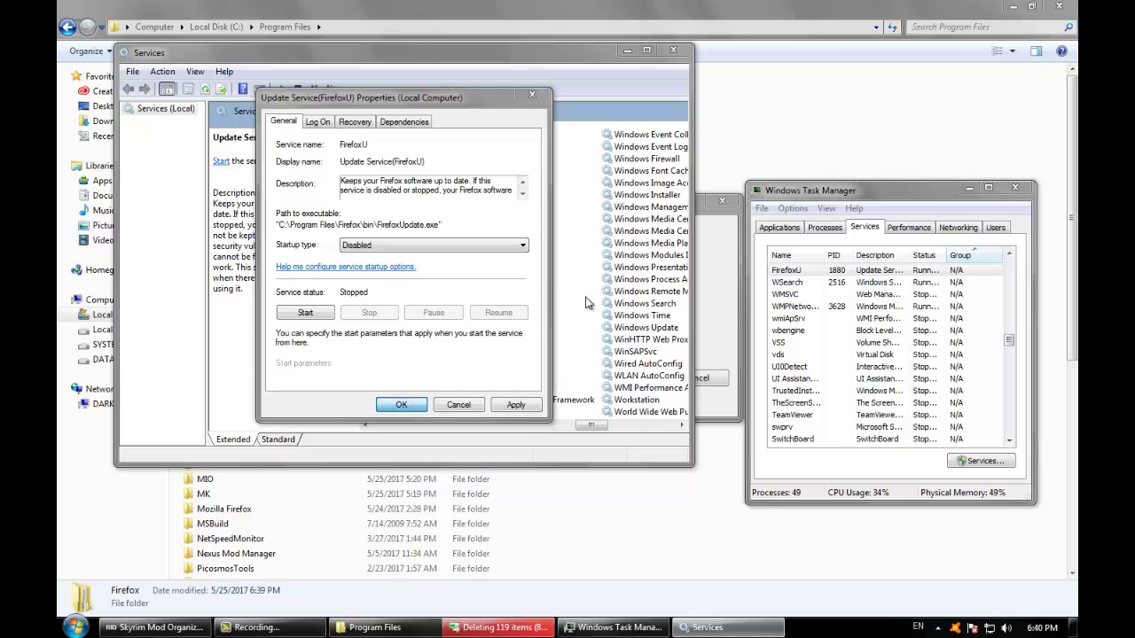
- Close the Services console and retry the pending deletion of the Firefox folder
left_click(675, 51)
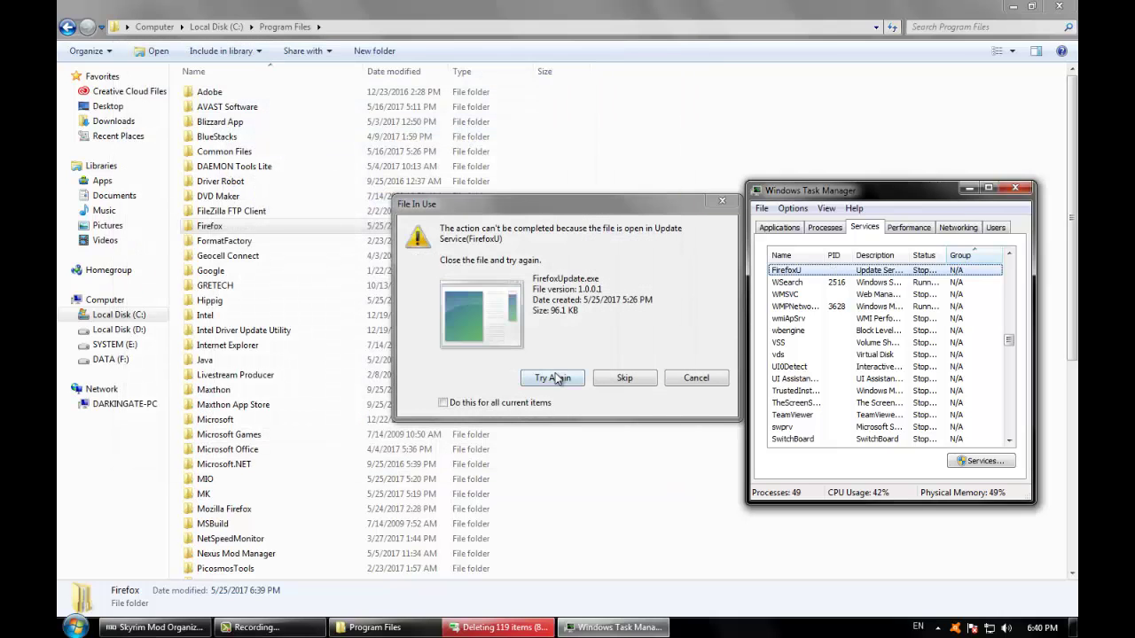
left_click(566, 378)
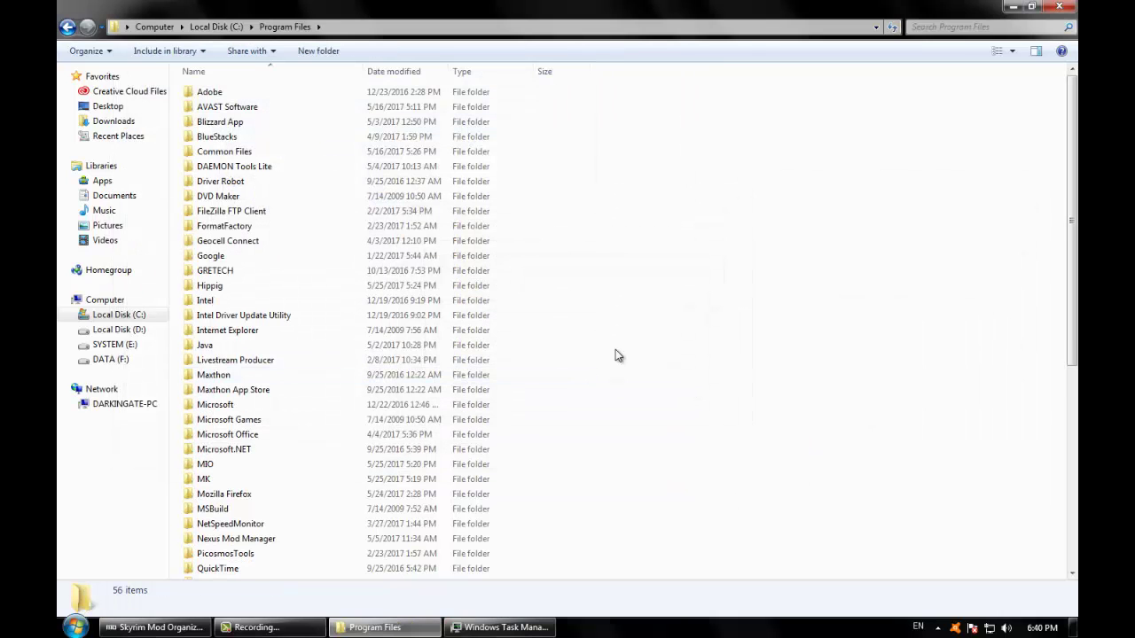
- Refresh the Program Files folder and check Task Manager's services, applications and processes for leftover fake Firefox activity, closing it when done
right_click(613, 355)
left_click(671, 415)
left_click(501, 627)
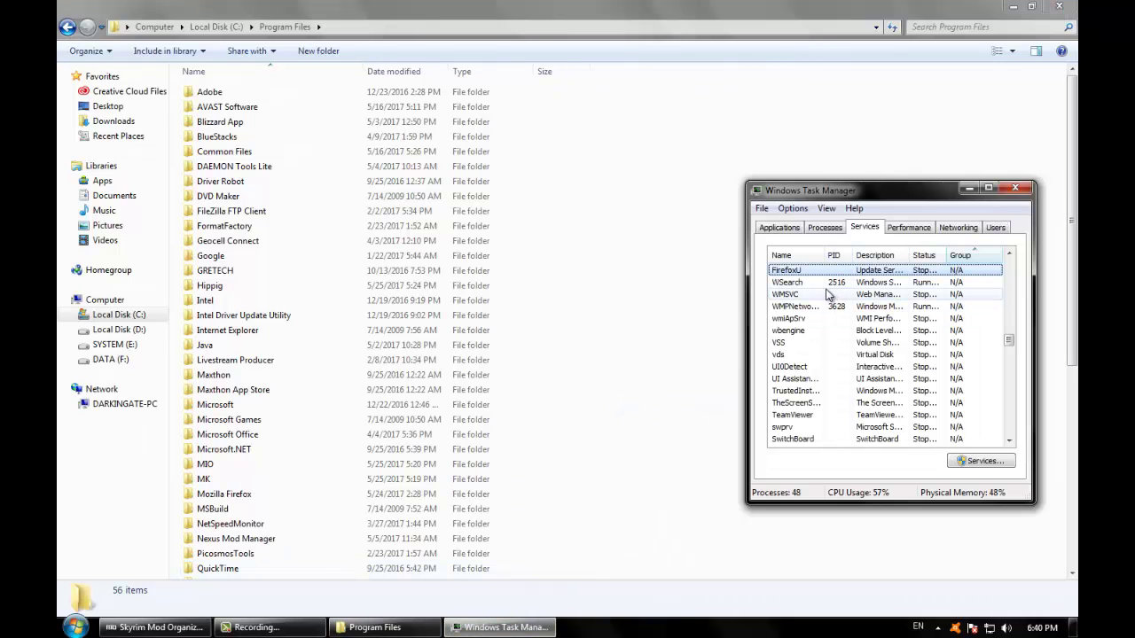
right_click(963, 294)
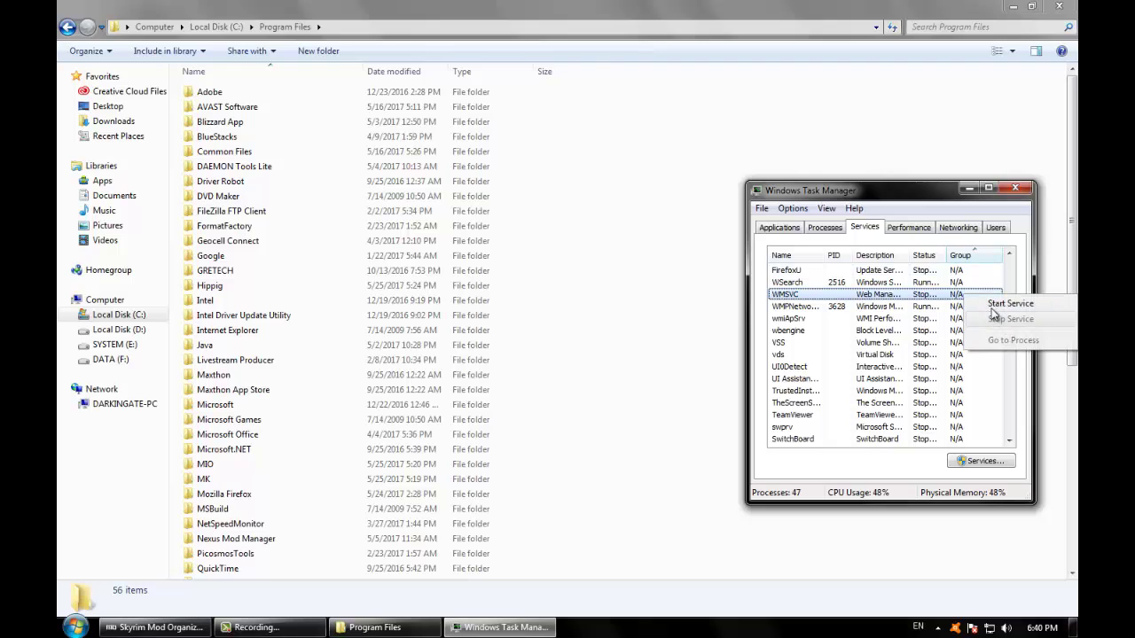
right_click(845, 277)
left_click(781, 227)
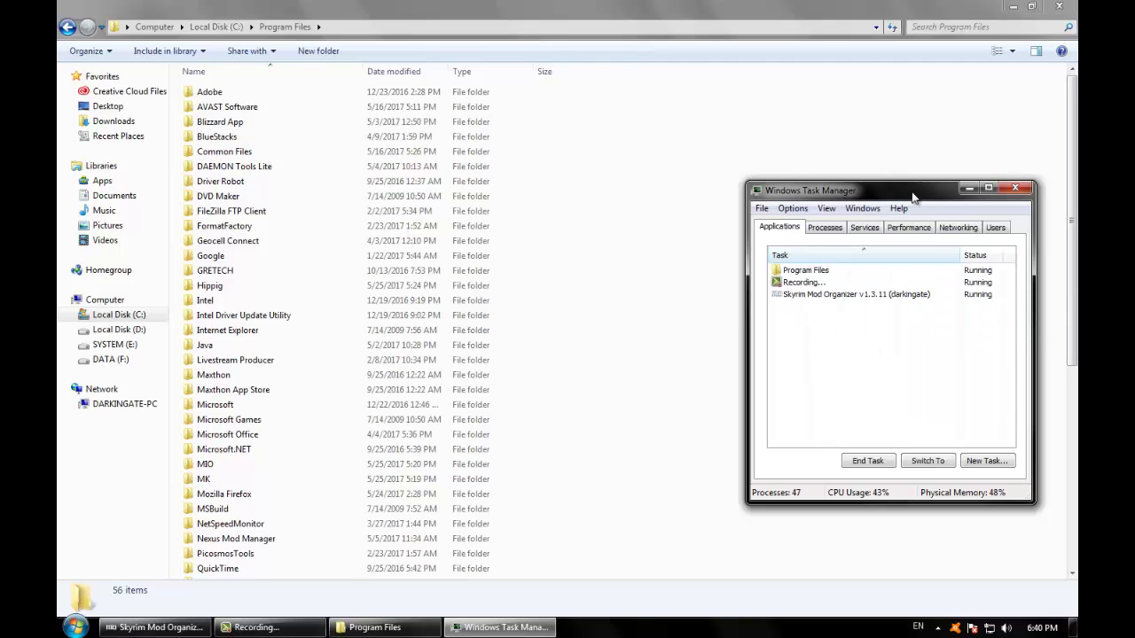
left_click(838, 229)
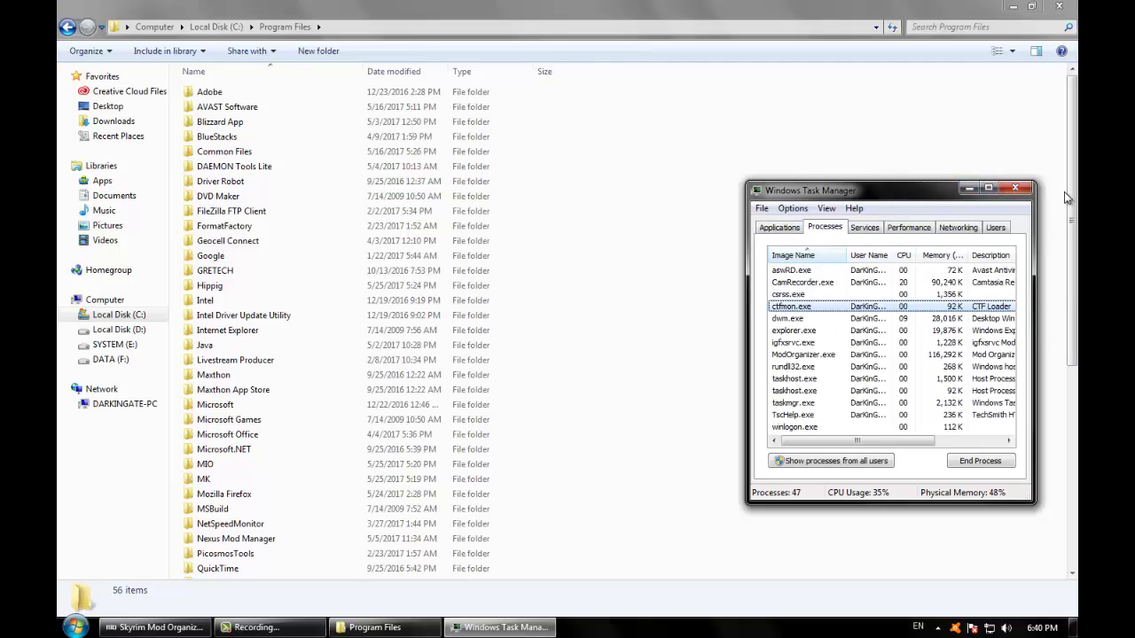
left_click(1015, 188)
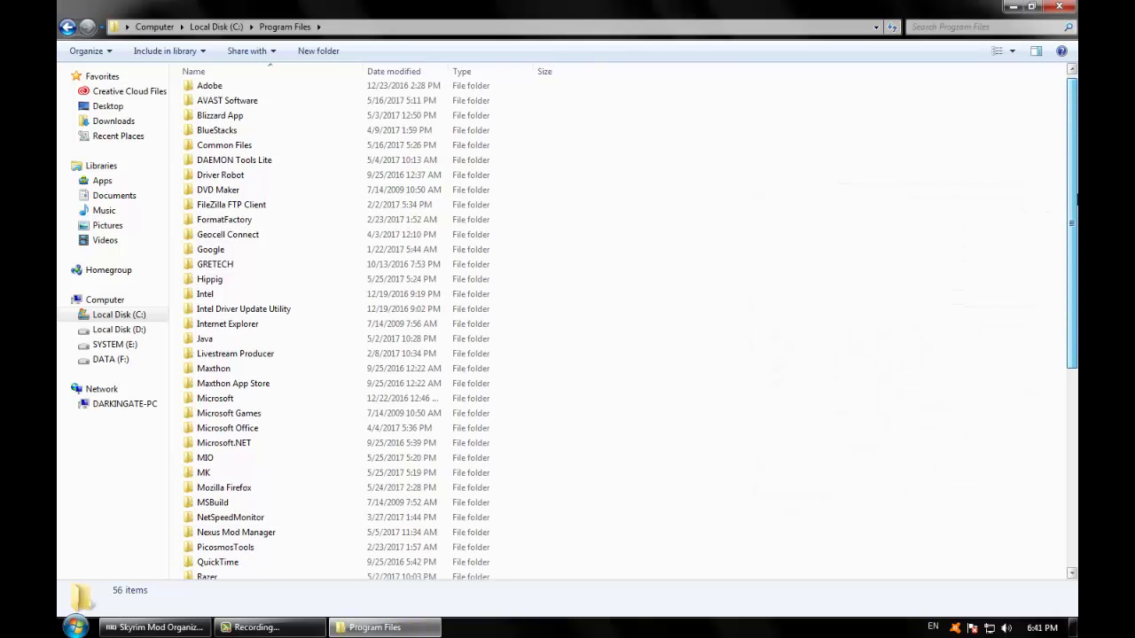
- Copy the name of the Mozilla Firefox folder in Program Files without renaming it
scroll(355, 328, "down", 3)
scroll(621, 328, "down", 2)
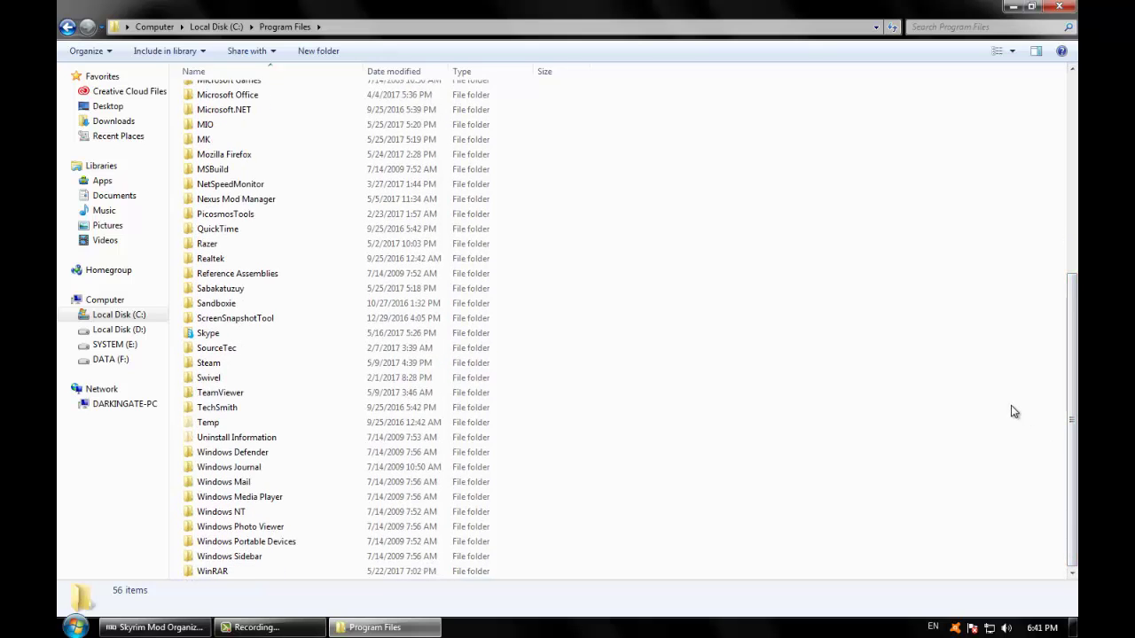
left_click(229, 156)
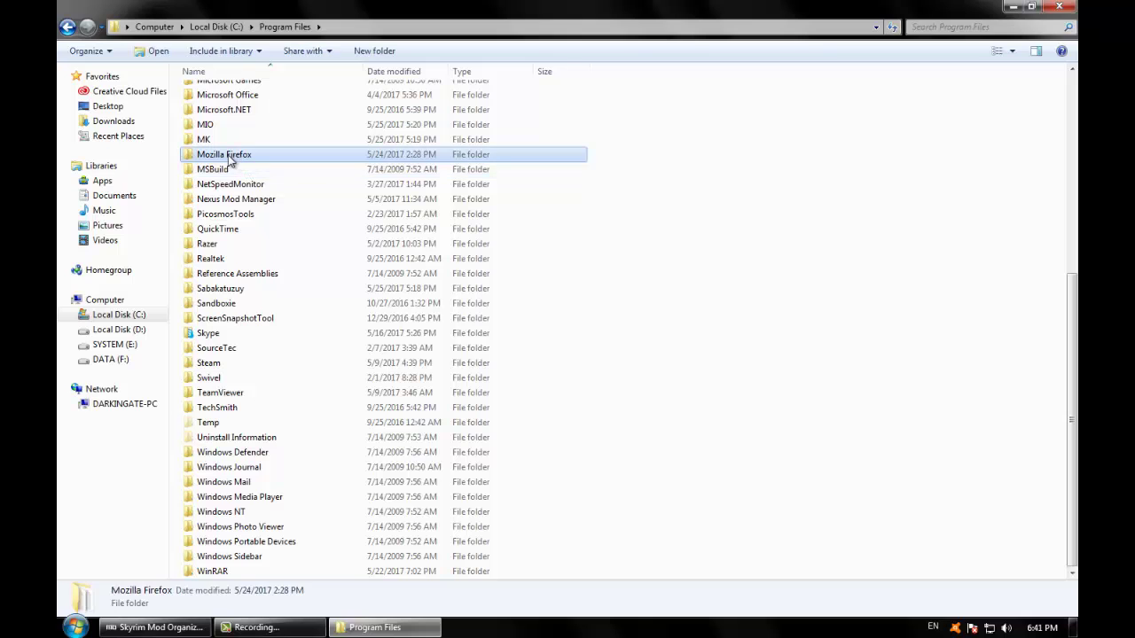
left_click(229, 156)
key("ctrl+c")
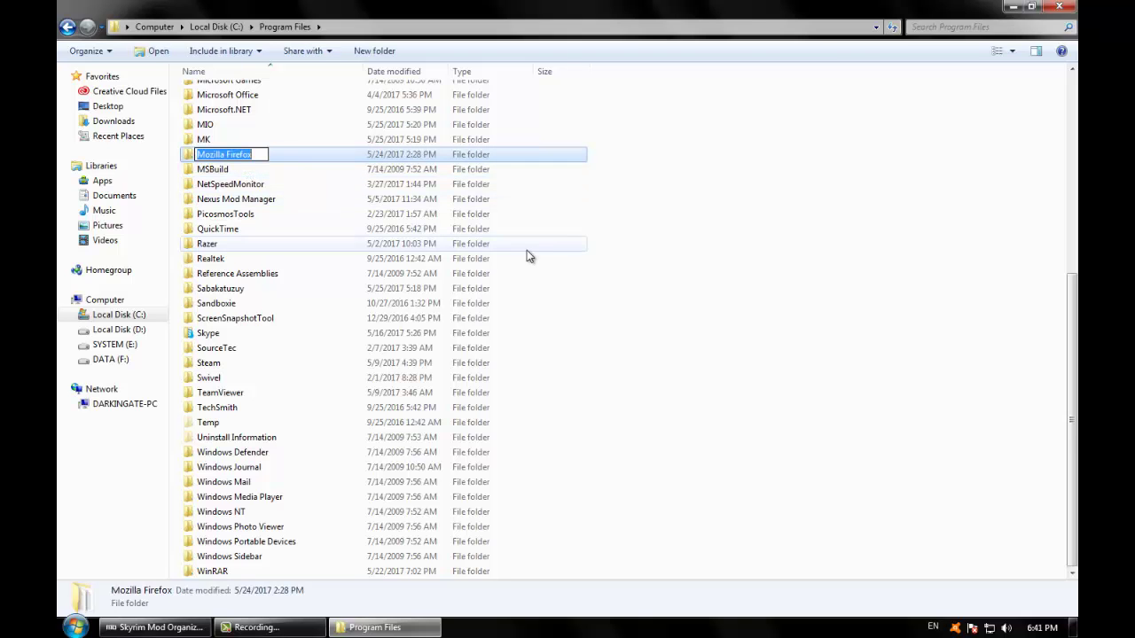
key("Return")
- Show the desktop and delete the duplicate Mozilla Firefox shortcut below the ModOrganizer icon
key("super+d")
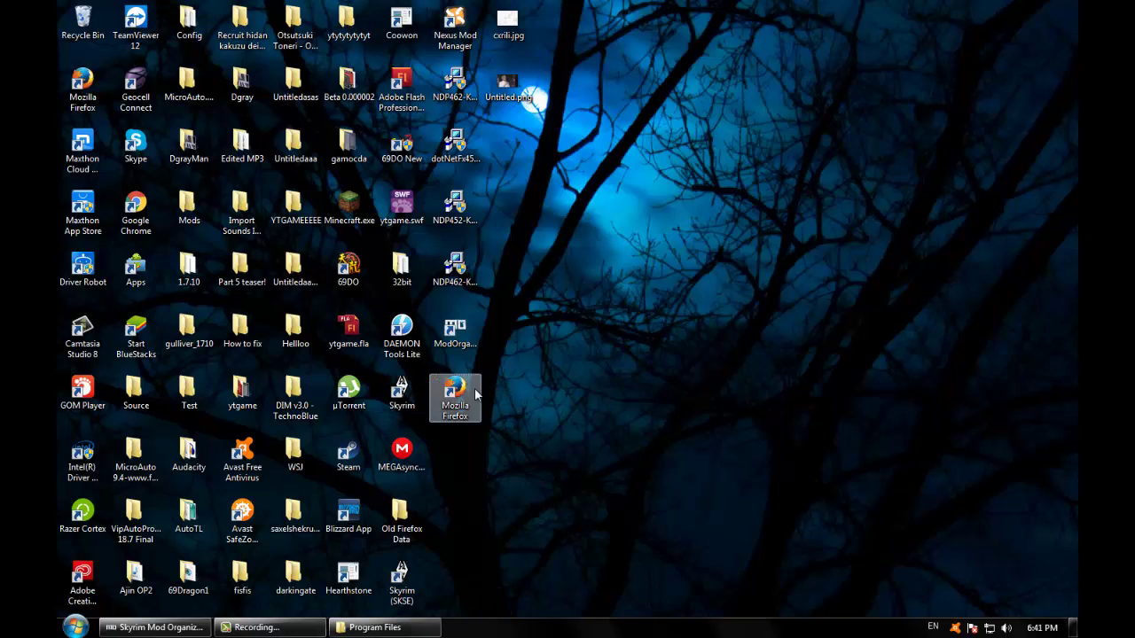
key("Delete")
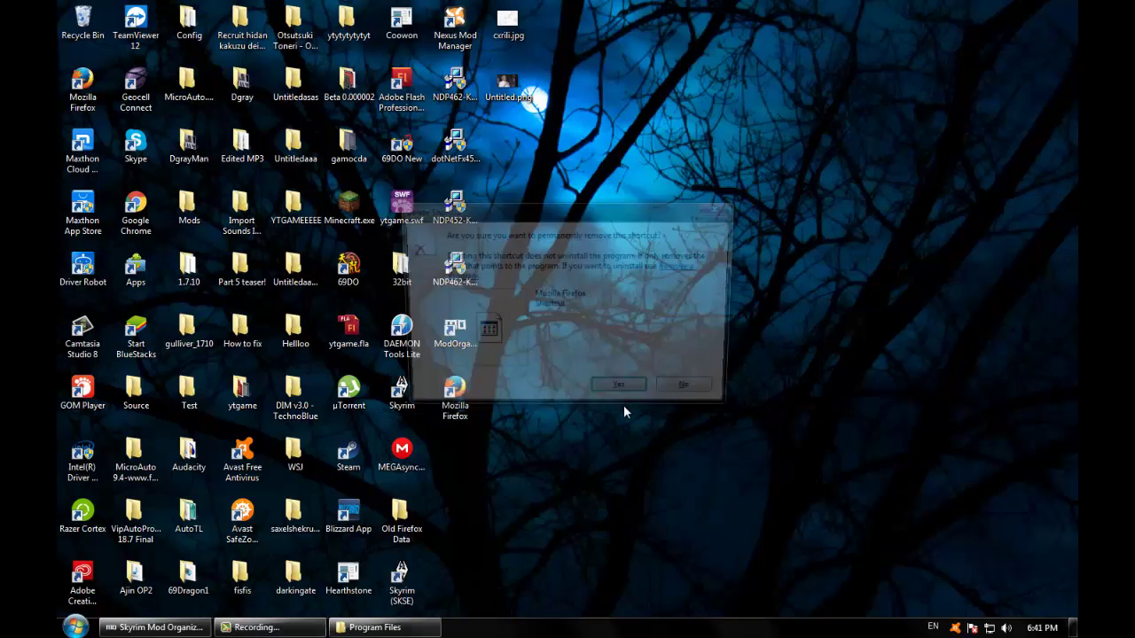
key("Return")
- Remove the pinned Mozilla Firefox entry beneath Google Chrome from the Start menu list
right_click(493, 627)
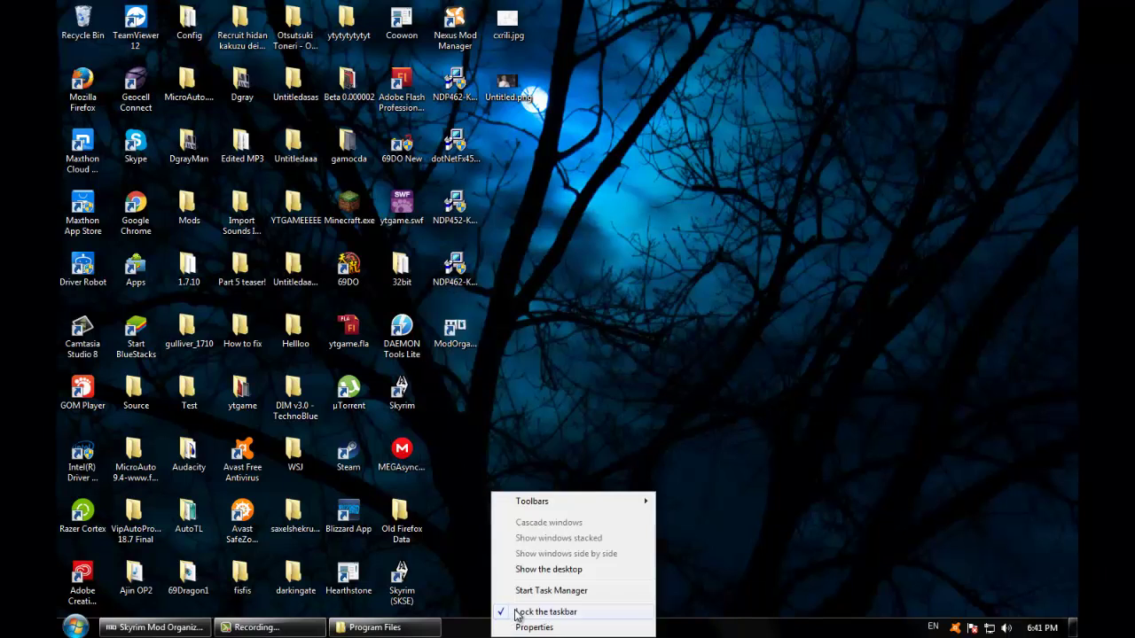
left_click(75, 627)
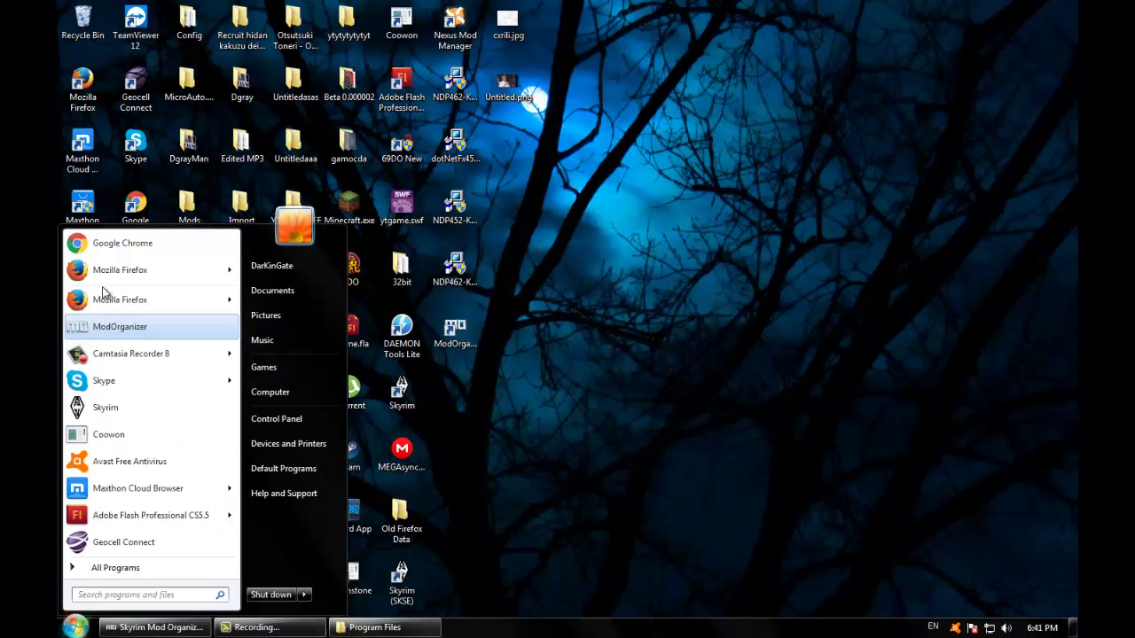
right_click(135, 269)
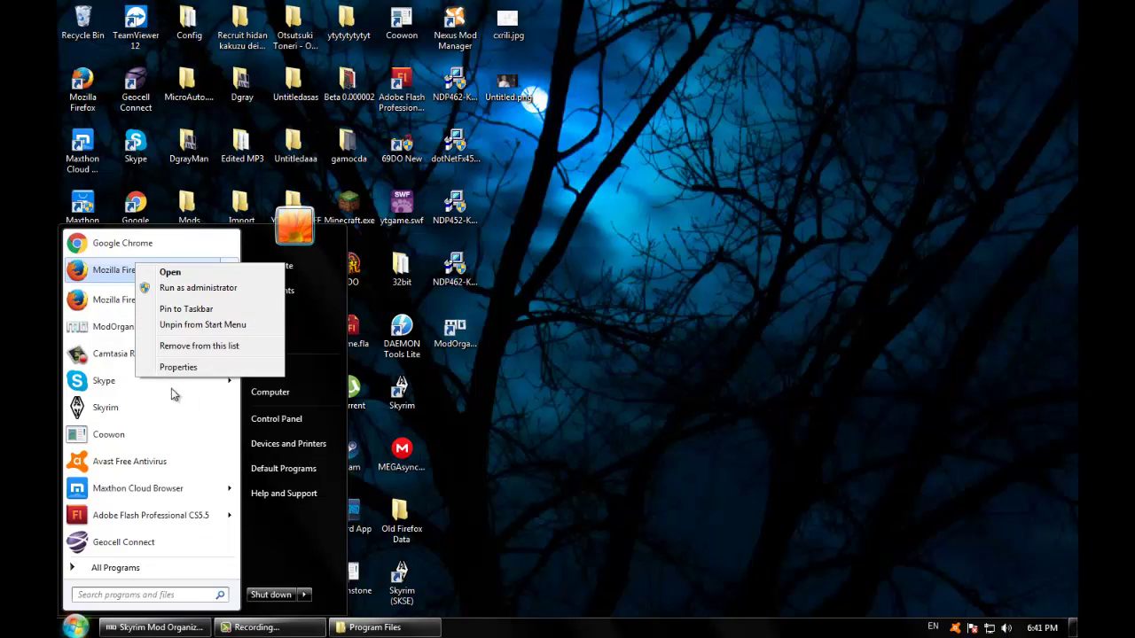
left_click(182, 343)
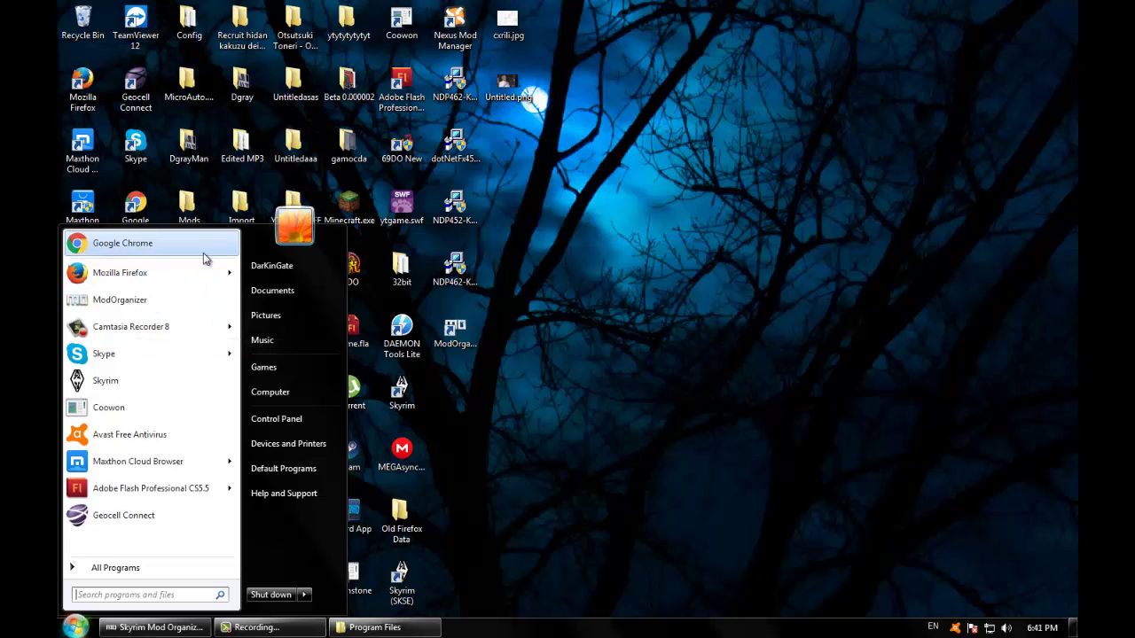
- Set the remaining desktop Mozilla Firefox shortcut's target to "C:\Program Files\Mozilla Firefox\Firefox.exe" and apply the change
left_click(107, 182)
right_click(71, 73)
left_click(142, 421)
left_click(285, 213)
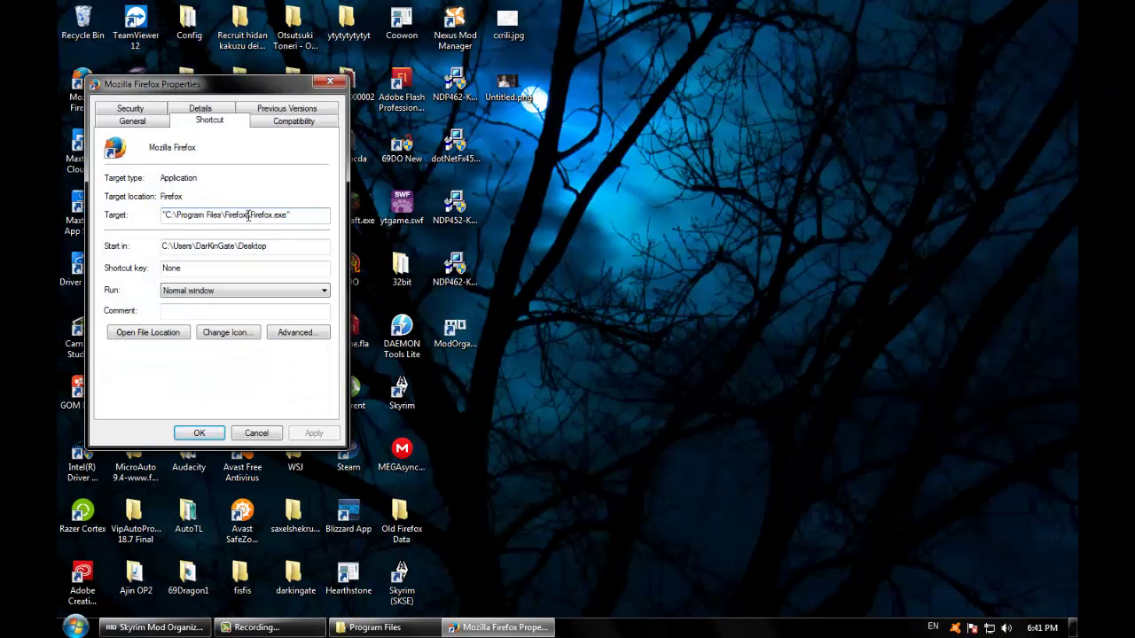
key("ctrl+v")
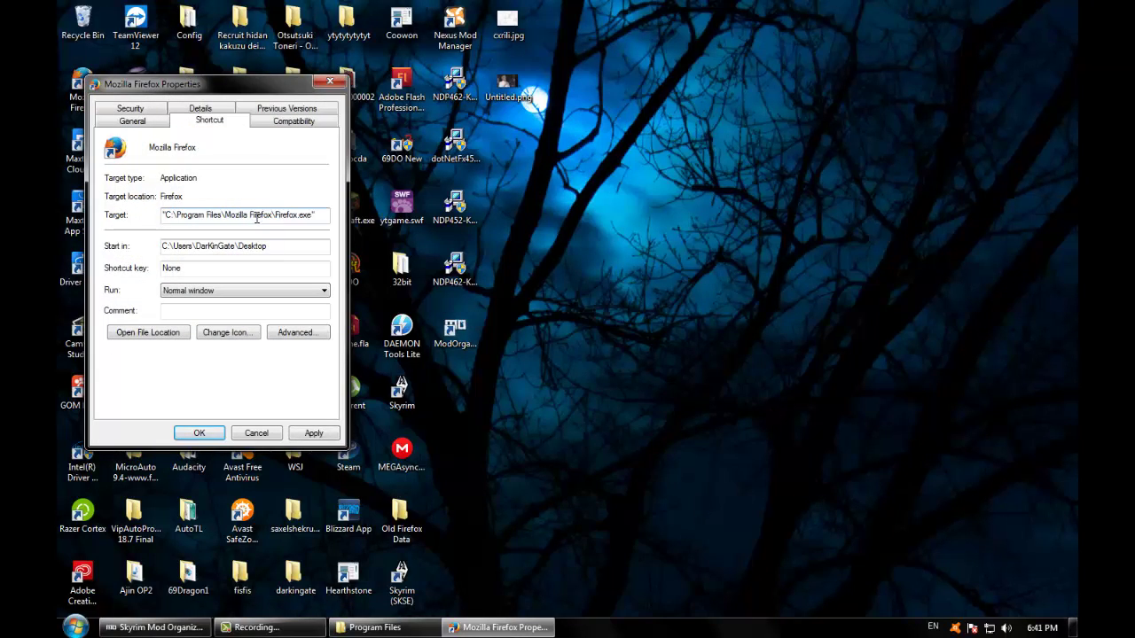
left_click(311, 434)
left_click(199, 433)
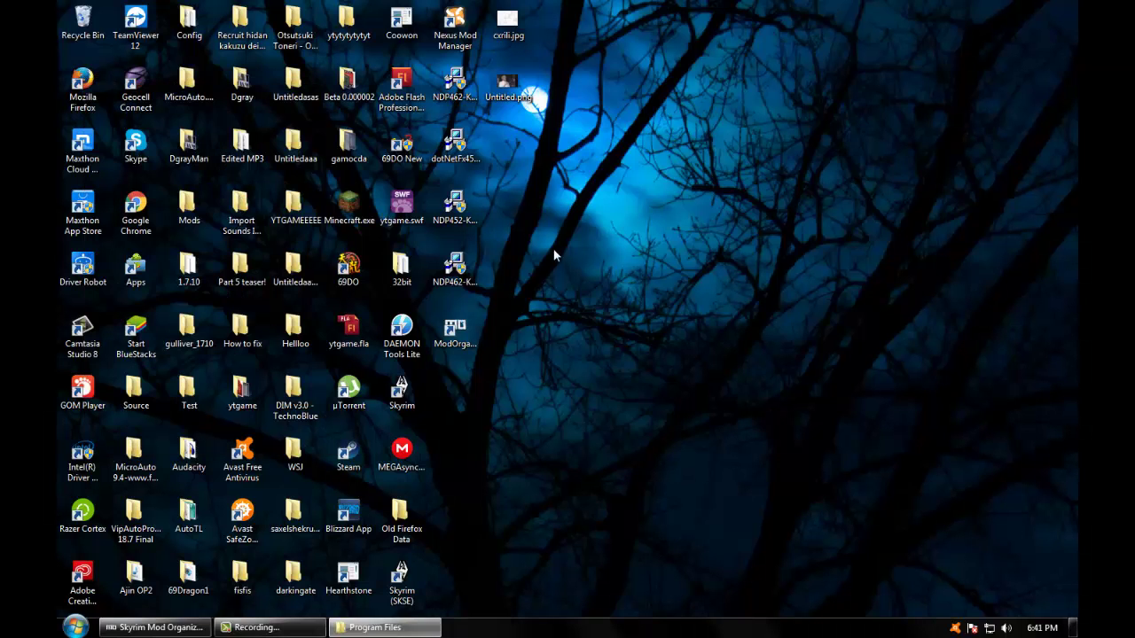
- Refresh the desktop and check the Mozilla Firefox shortcut's target in its properties
right_click(555, 229)
left_click(593, 270)
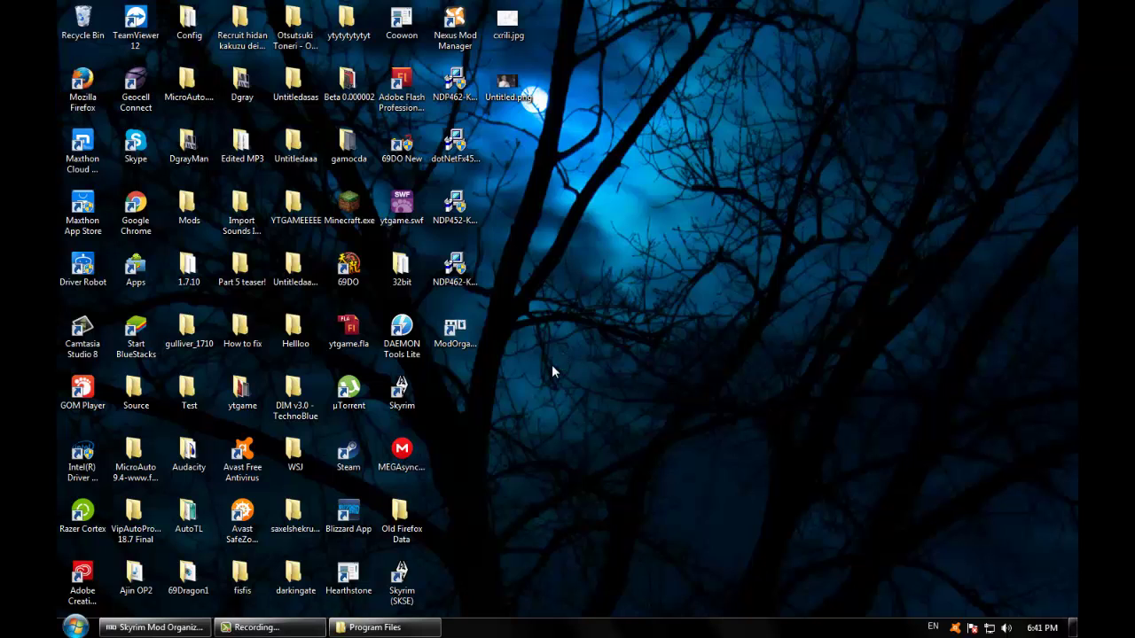
right_click(77, 82)
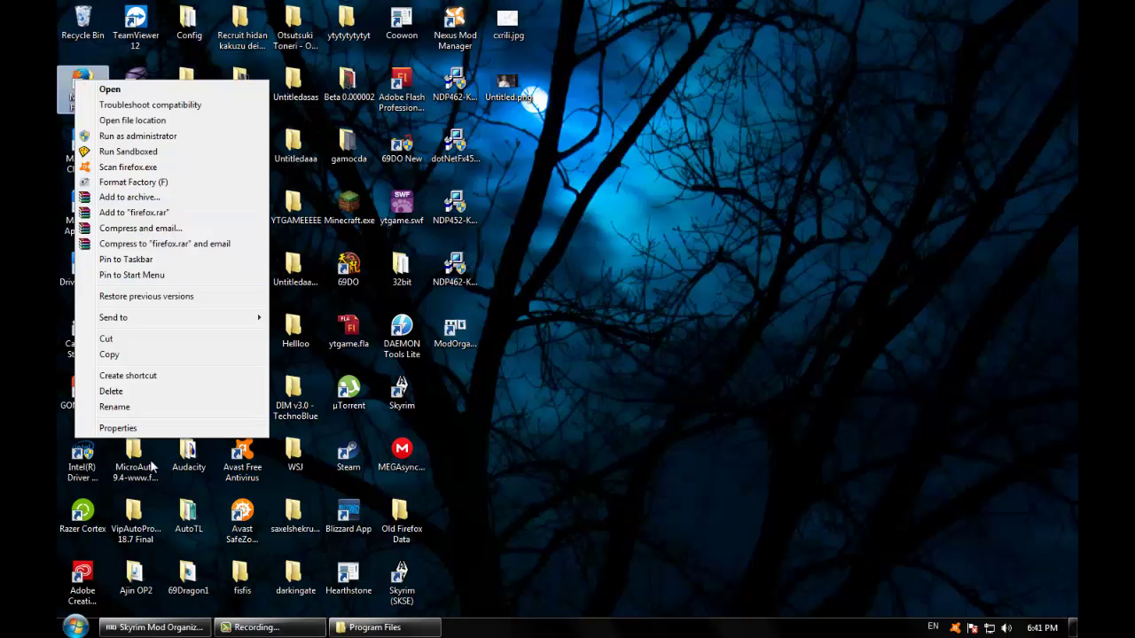
left_click(118, 428)
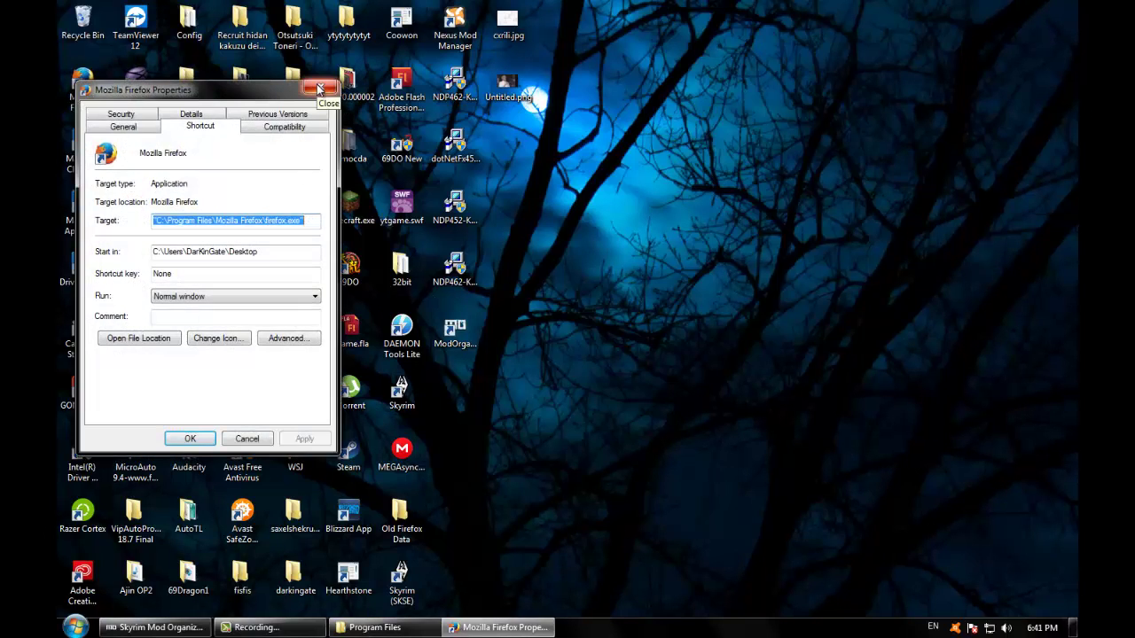
left_click(320, 89)
- Launch Firefox from the corrected desktop shortcut to check its start page, and minimize the browser window
key("Return")
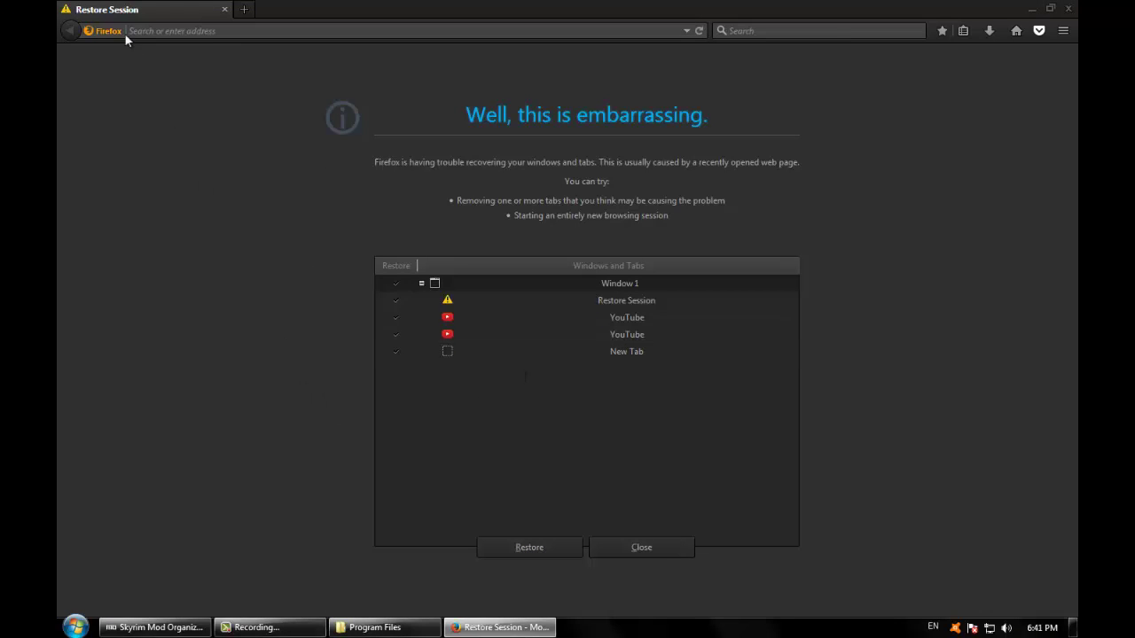
left_click(486, 628)
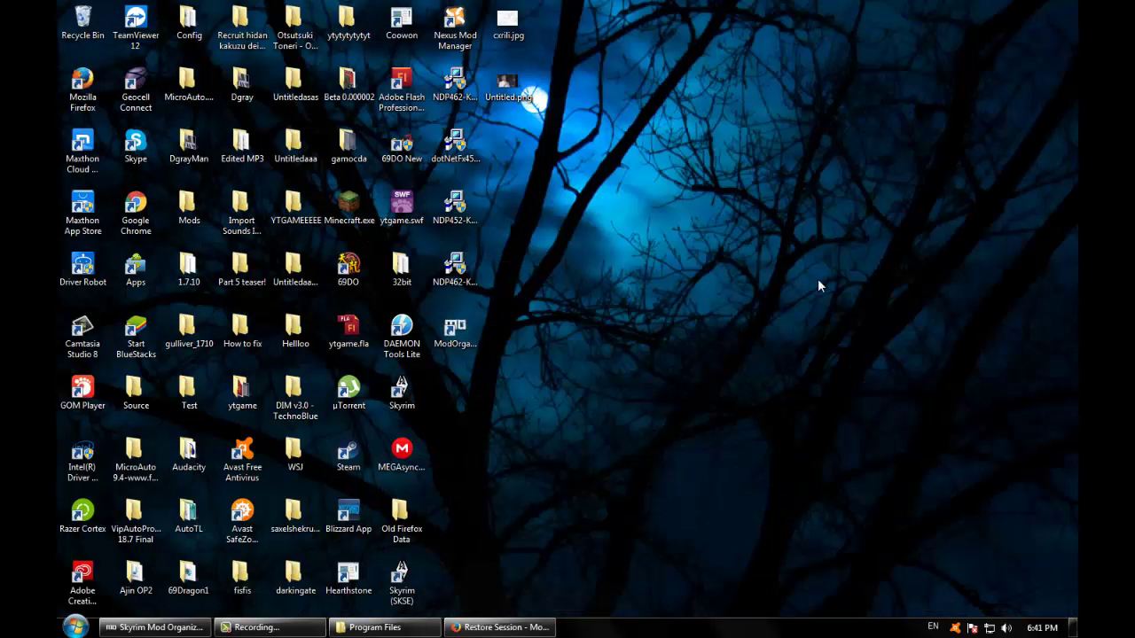
key("super")
- Return to the Program Files folder and look for suspicious folders, checking the contents of SourceTec
left_click(401, 630)
left_click(401, 630)
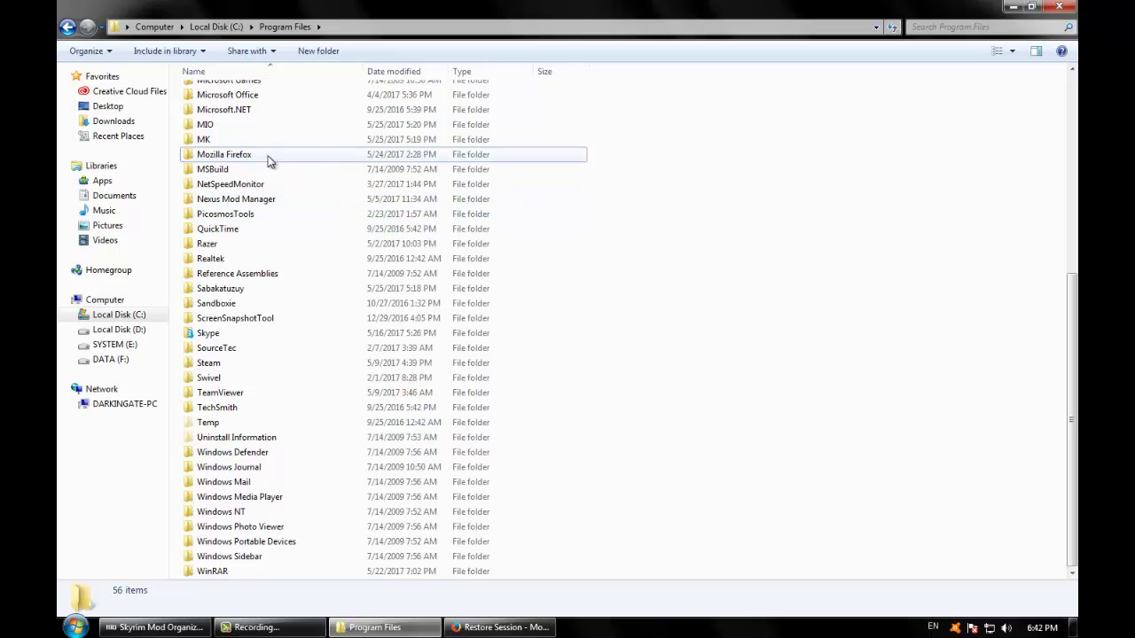
scroll(381, 328, "up", 8)
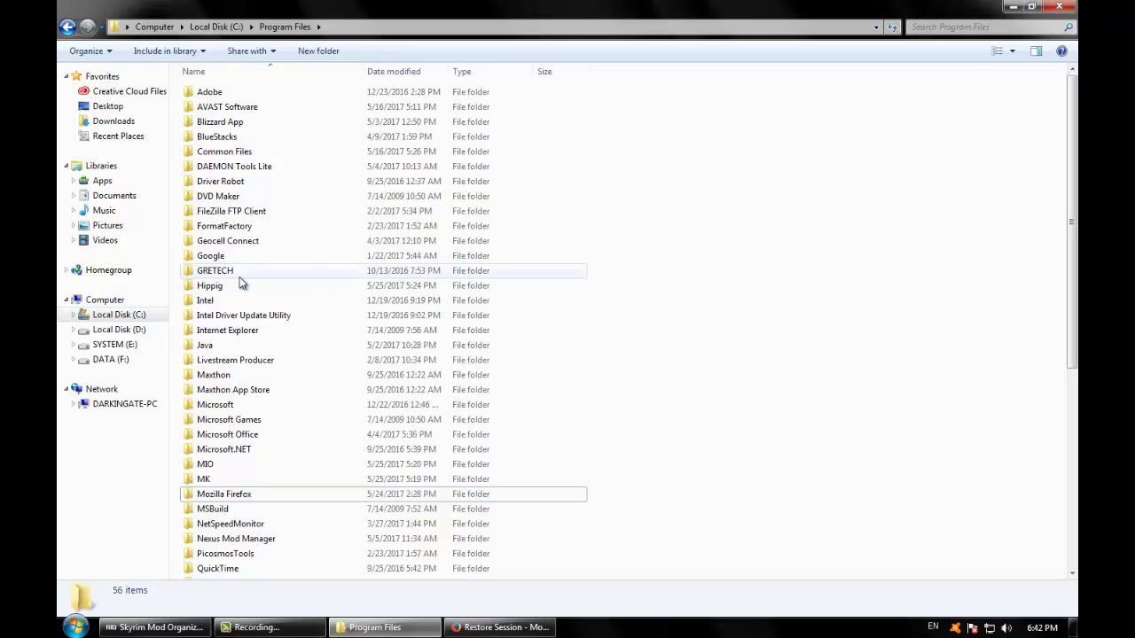
left_click_drag(1071, 222, 1071, 422)
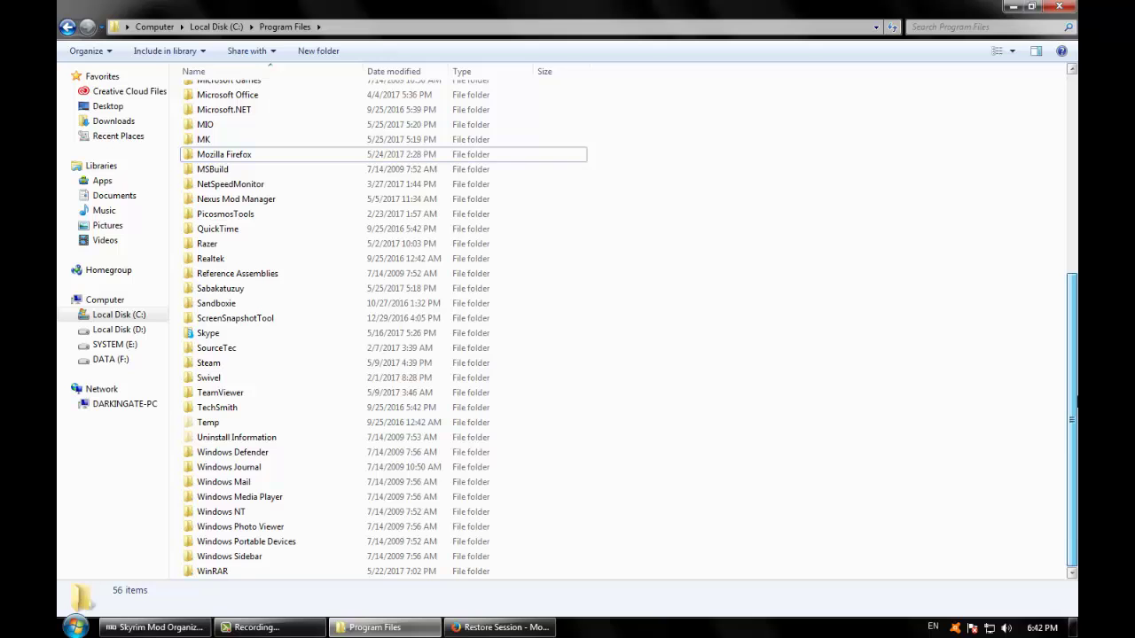
double_click(278, 349)
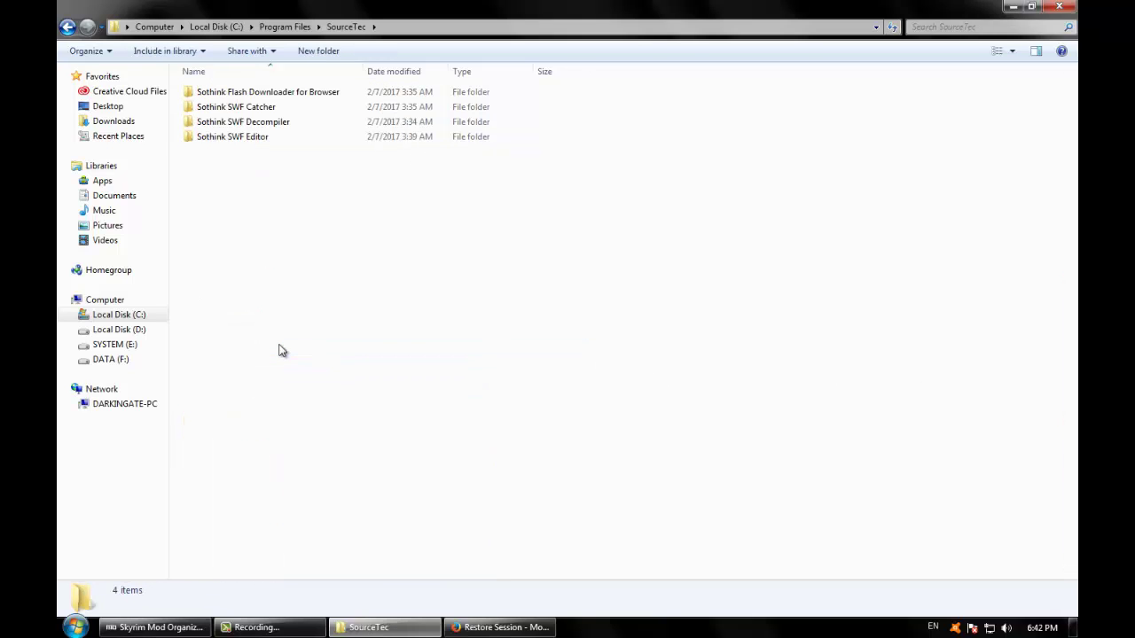
key("BackSpace")
- Go up the Program Files list to the recently created folders and examine the contents of MIO
key("Up")
key("Up")
key("Up")
key("Up")
key("Up")
key("Up")
key("Up")
key("Up")
key("Up")
key("Up")
key("Up")
key("Up")
key("Up")
key("Up")
key("Up")
key("Up")
key("Down")
key("Down")
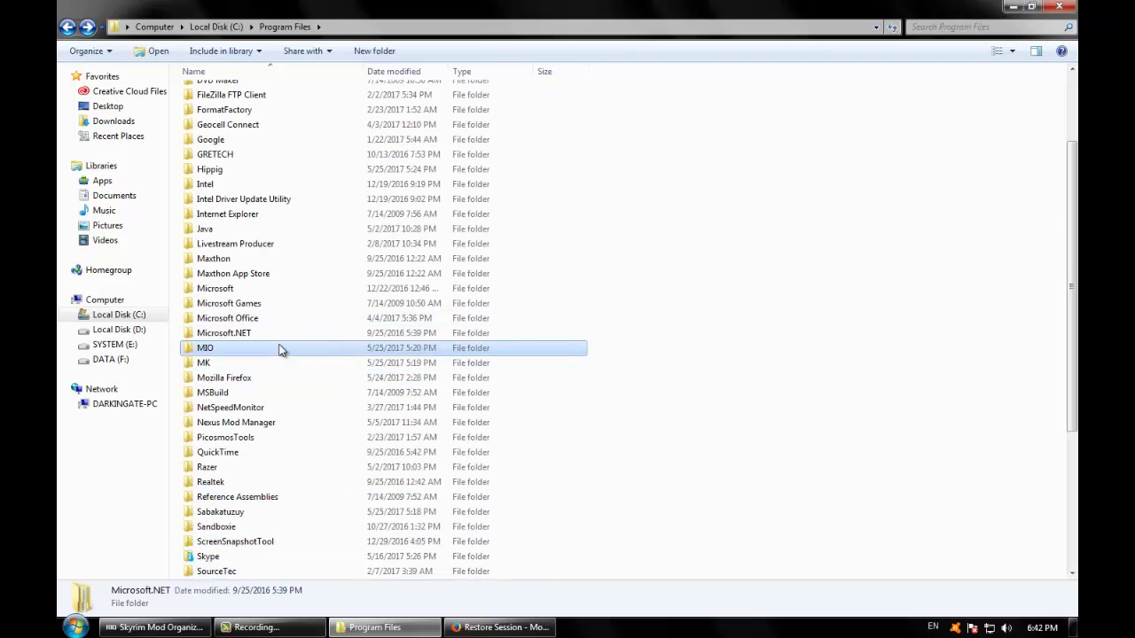
key("Return")
key("BackSpace")
key("Up")
key("Return")
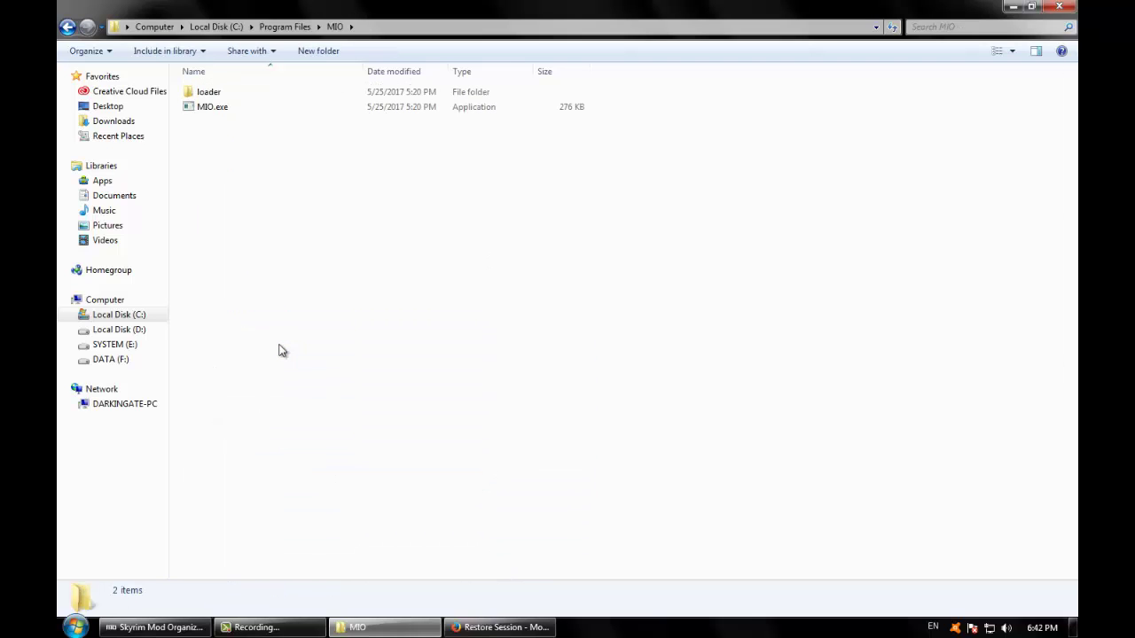
- Leave the MIO folder and examine the files in the Application subfolder of Hippig
key("BackSpace")
key("Up")
key("Up")
key("Up")
key("Up")
key("Up")
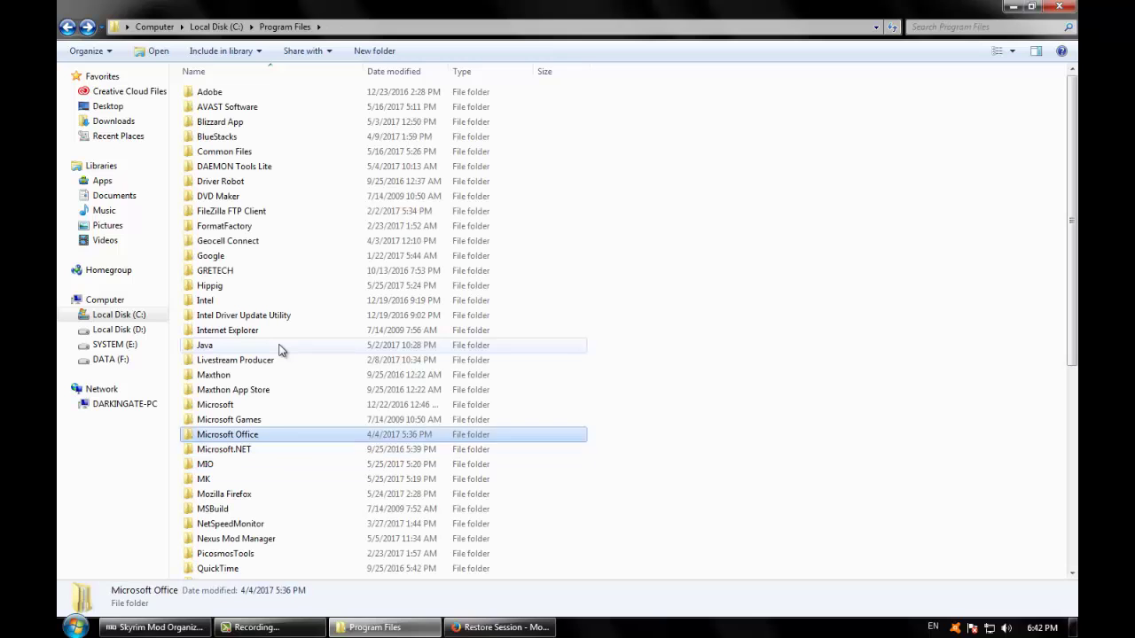
key("Up")
key("g")
key("h")
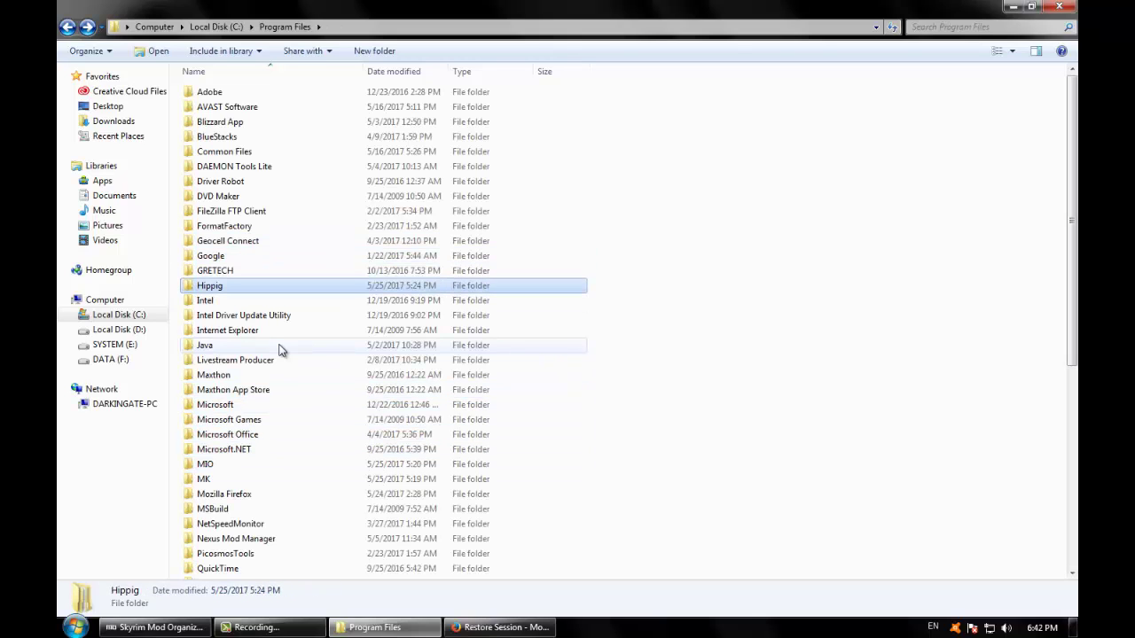
key("Return")
key("Down")
key("Return")
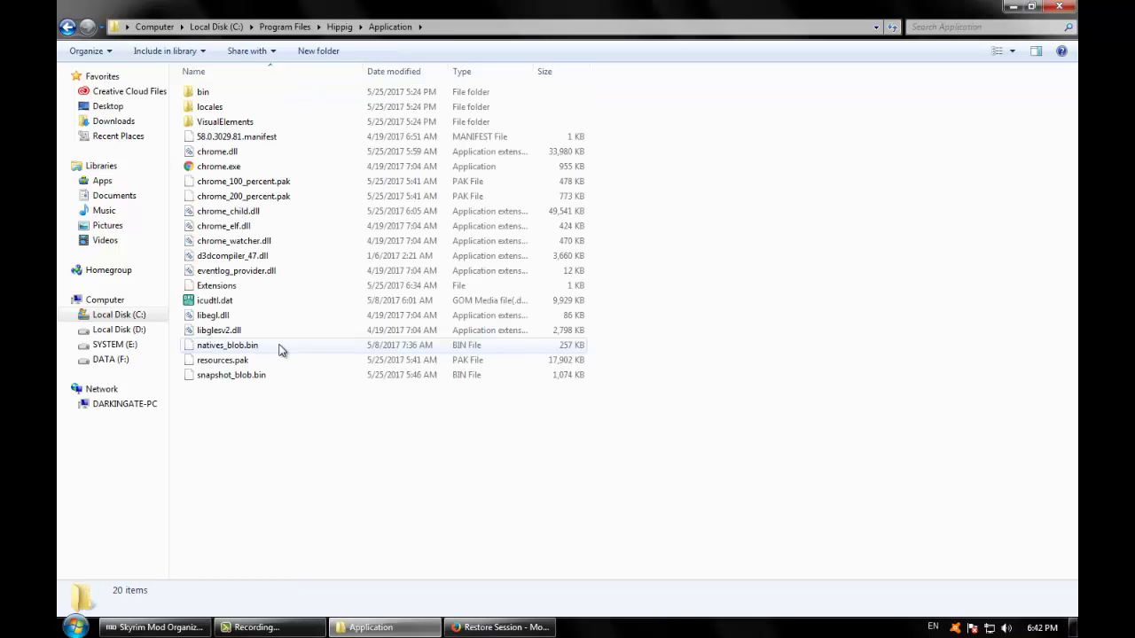
- Go back to Program Files and permanently delete the Hippig folder
key("BackSpace")
key("BackSpace")
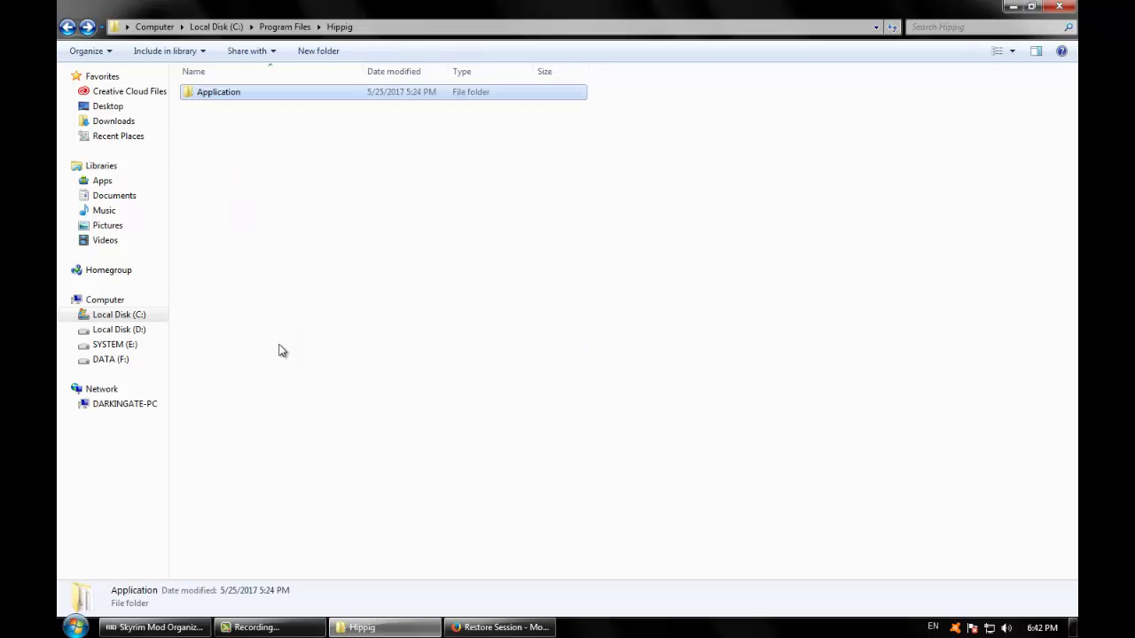
key("shift+Delete")
key("Return")
key("Return")
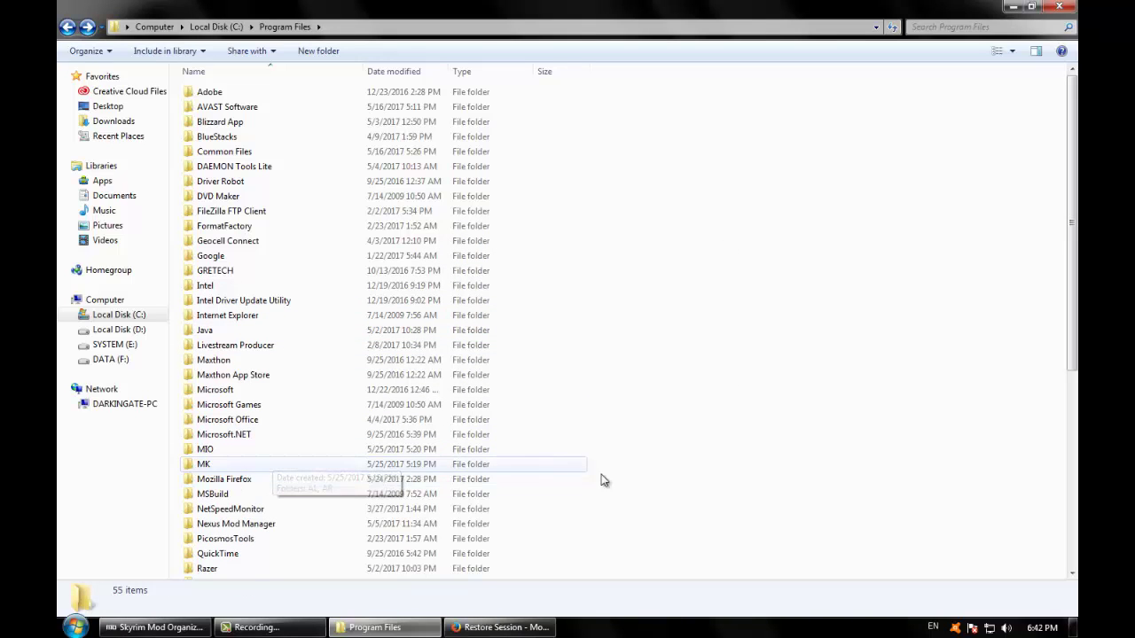
- Permanently delete the MIO and MK folders from Program Files
left_click_drag(618, 472, 493, 449)
key("shift+Delete")
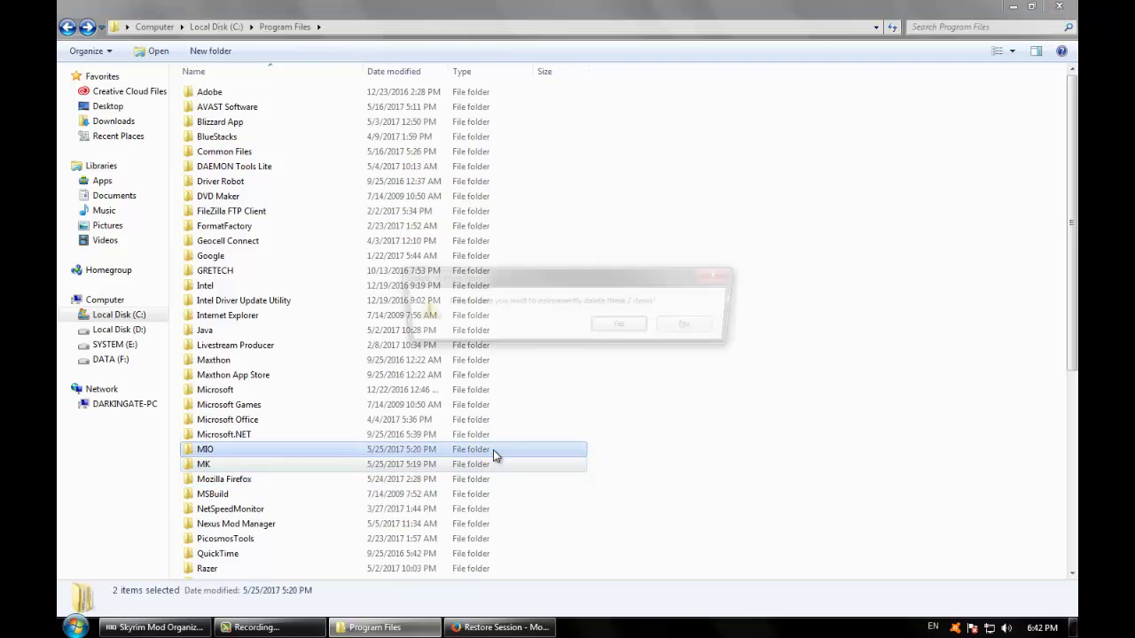
key("Return")
key("Return")
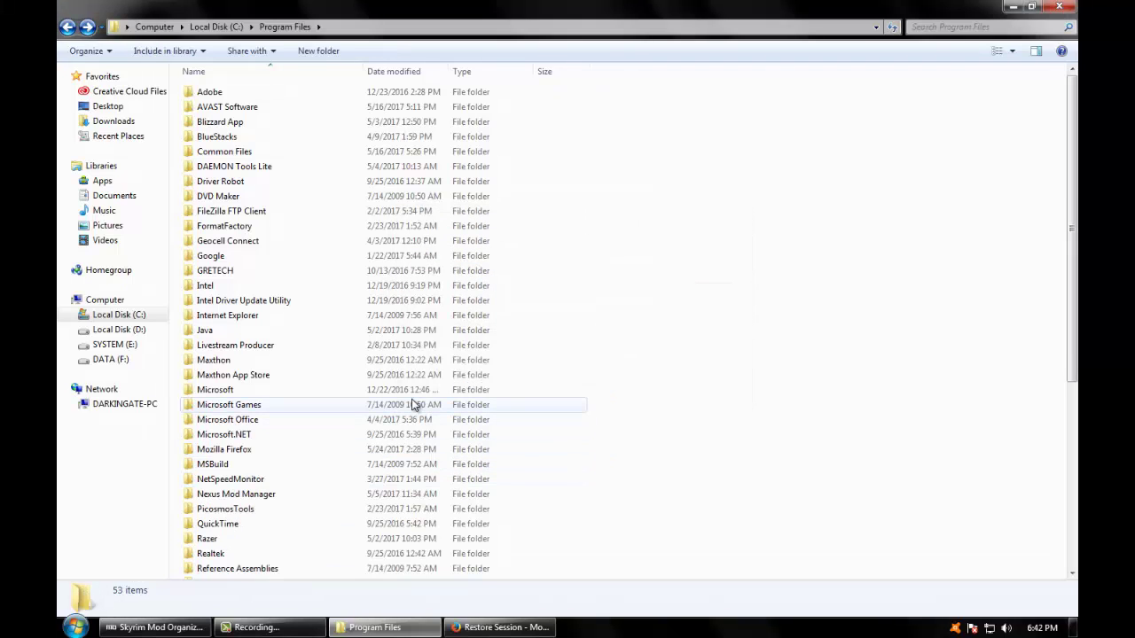
- Examine the contents of the GRETECH folder, go back, and check the remaining folders in Program Files
double_click(286, 276)
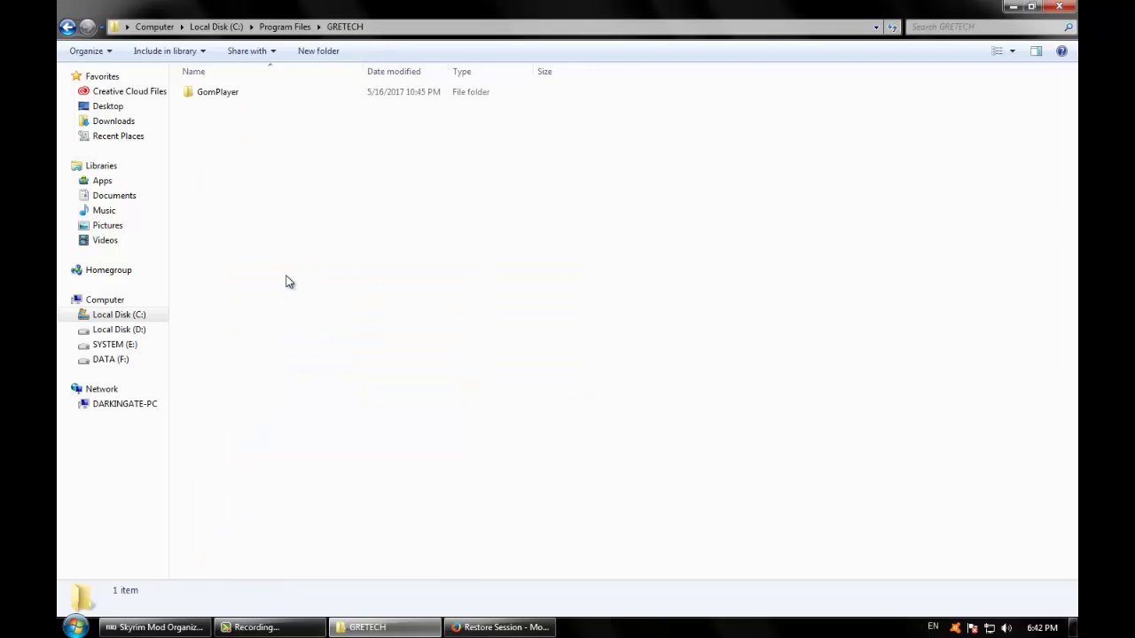
key("BackSpace")
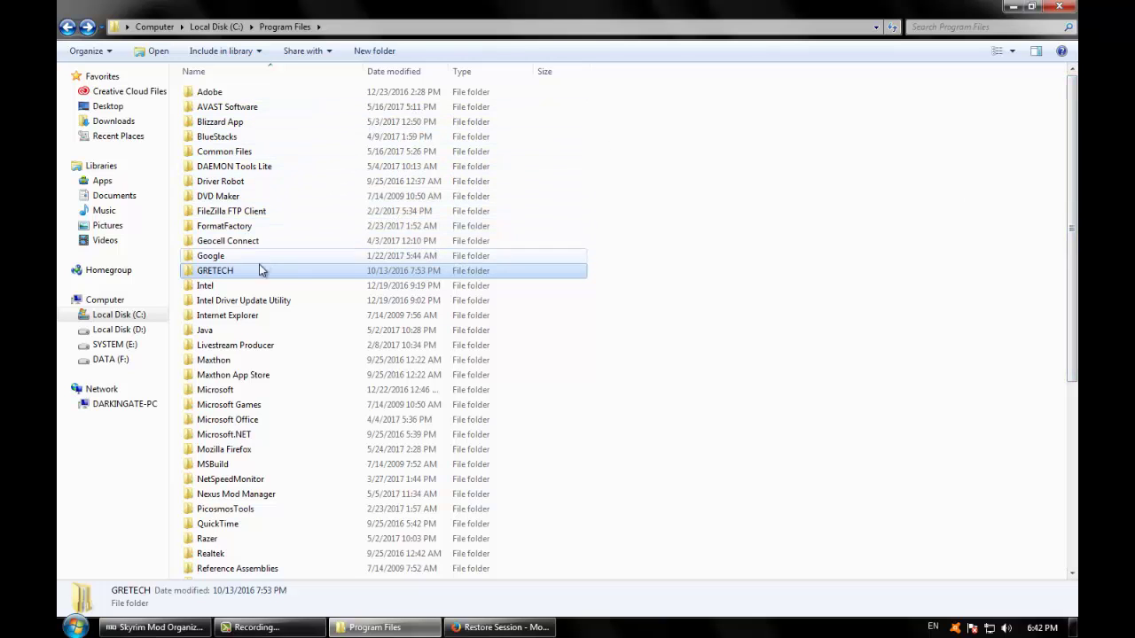
left_click_drag(1065, 337, 1065, 520)
left_click(731, 390)
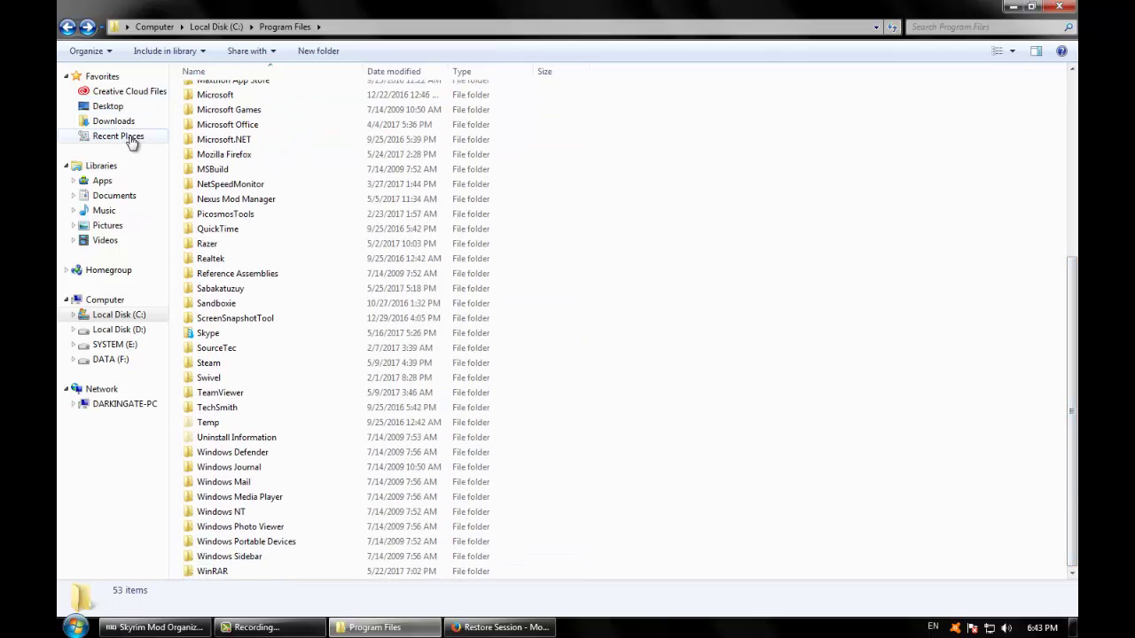
- Go to the ProgramData folder on Local Disk (C:) and examine the files inside its BIT folder
left_click(107, 319)
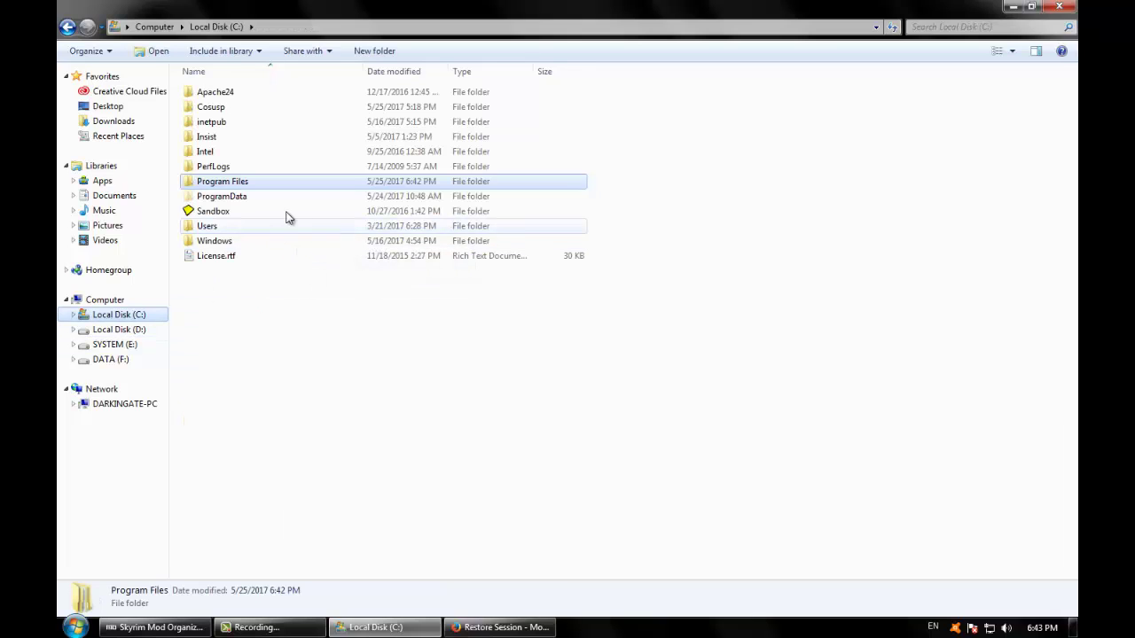
double_click(290, 203)
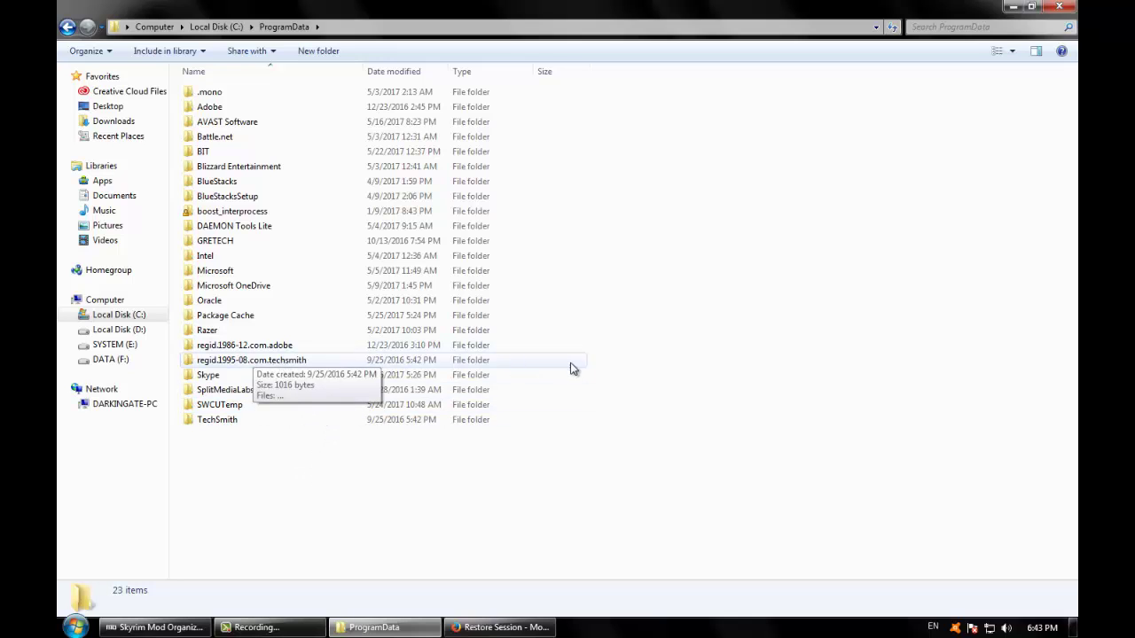
left_click_drag(607, 361, 656, 321)
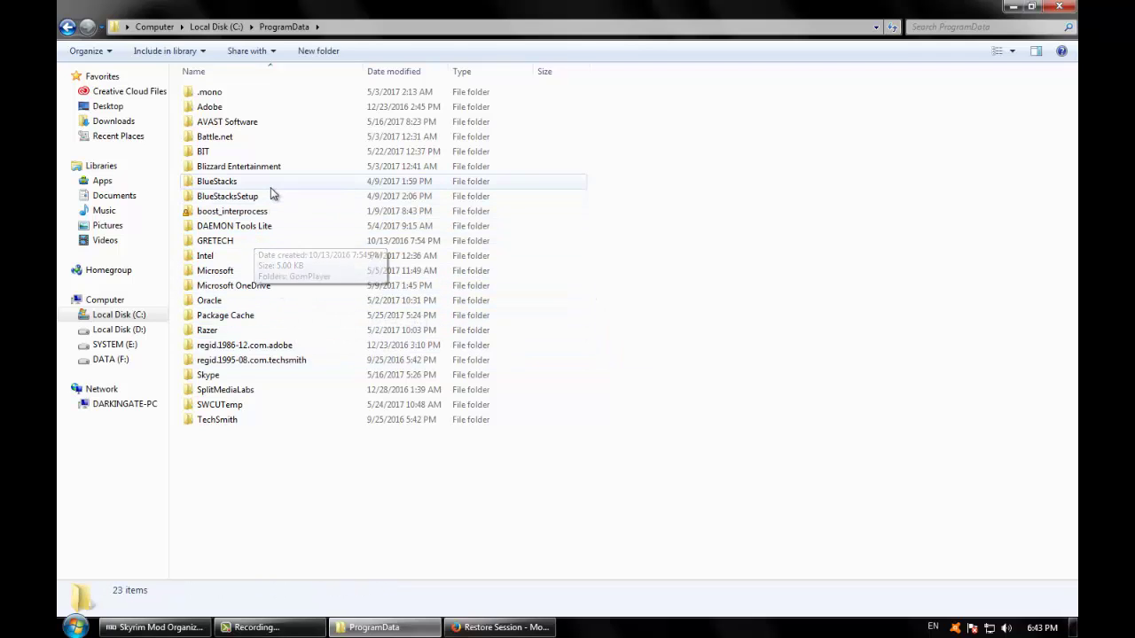
double_click(272, 155)
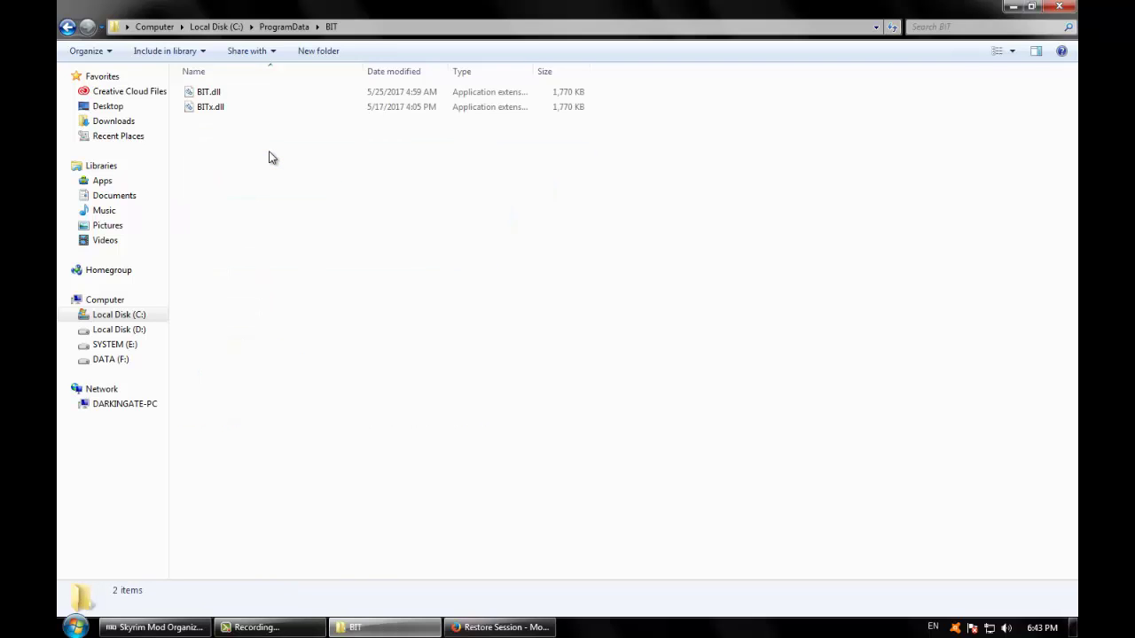
- Leave the BIT folder and try to delete it from ProgramData, retrying the deletion of BIT.dll
key("BackSpace")
key("Delete")
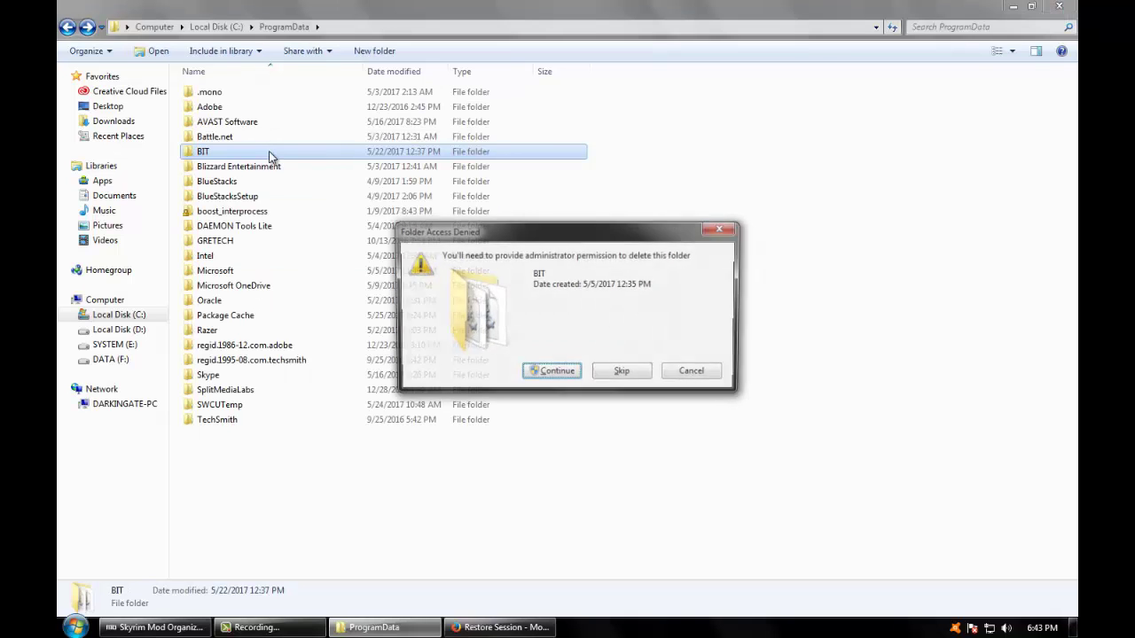
key("Escape")
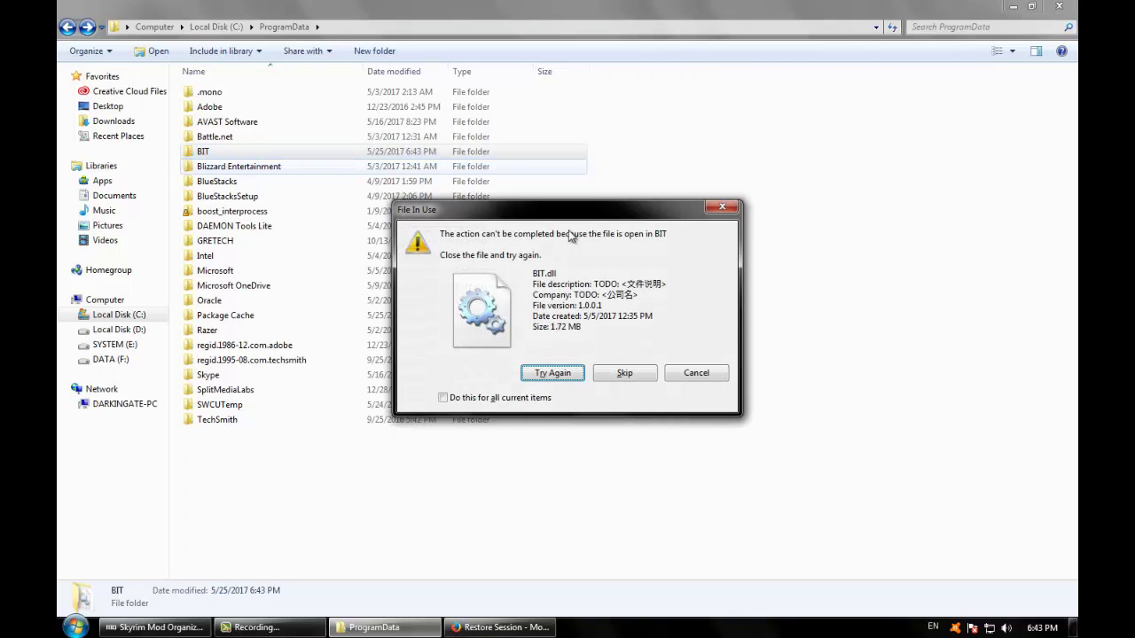
left_click(561, 373)
left_click(563, 374)
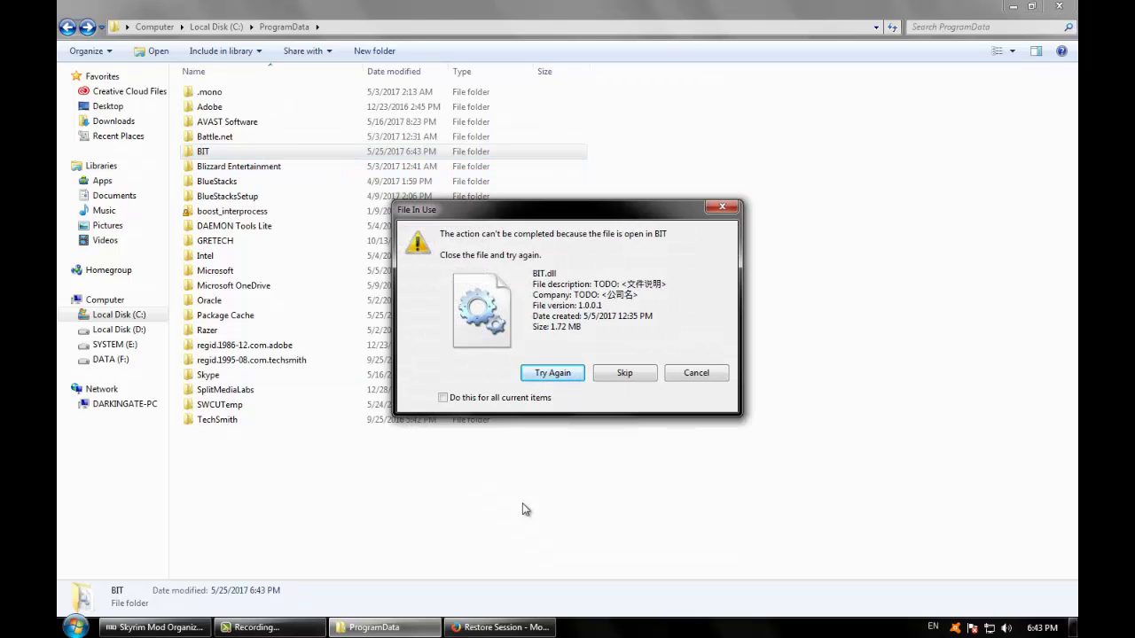
- Open the Services console through Task Manager, find the BIT service and stop it
left_click(606, 632)
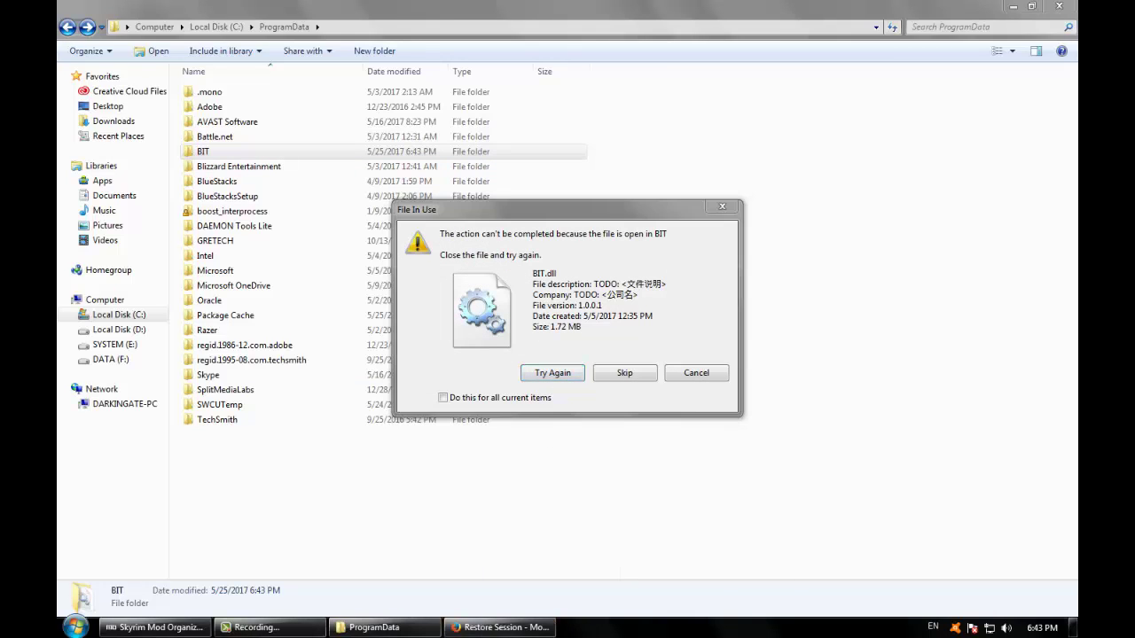
right_click(621, 631)
left_click(683, 590)
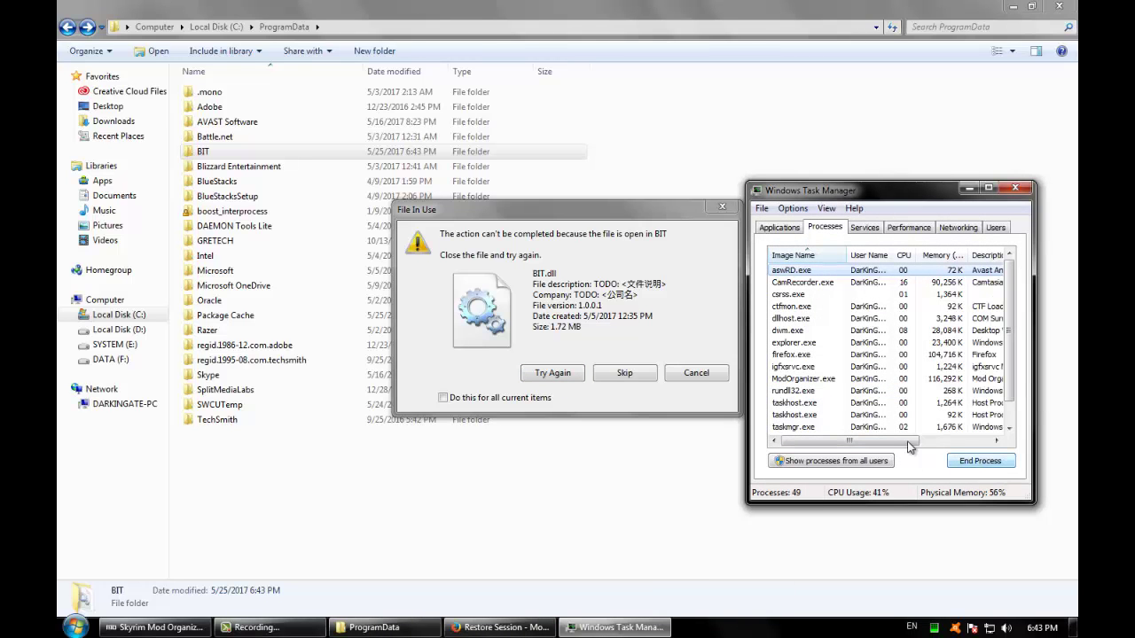
left_click(872, 230)
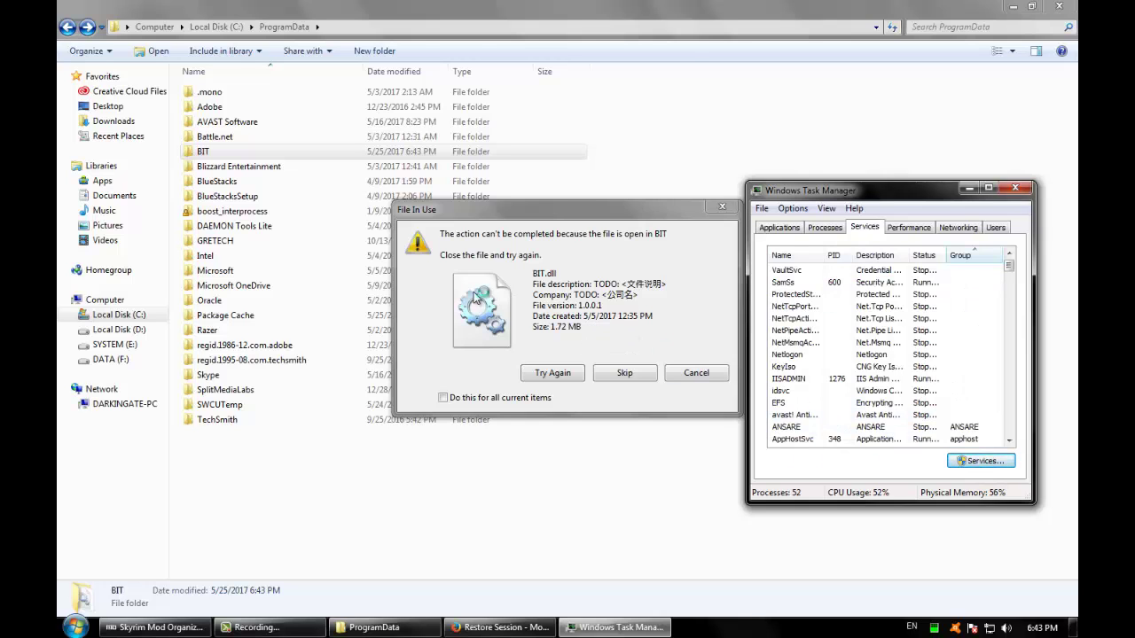
left_click(442, 249)
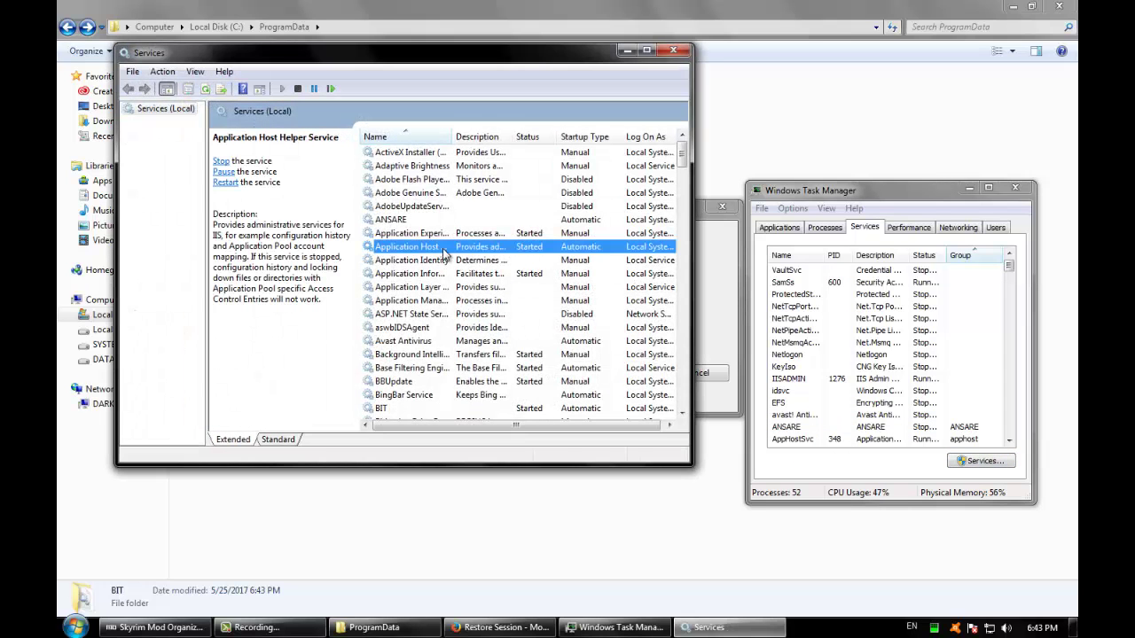
key("b")
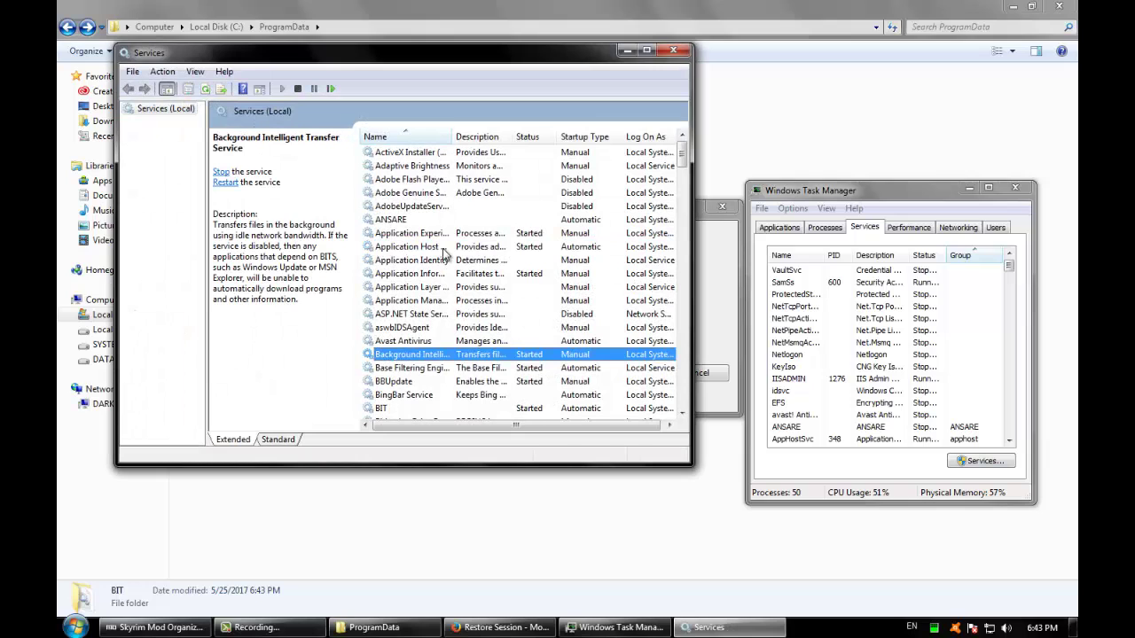
left_click(530, 409)
right_click(529, 409)
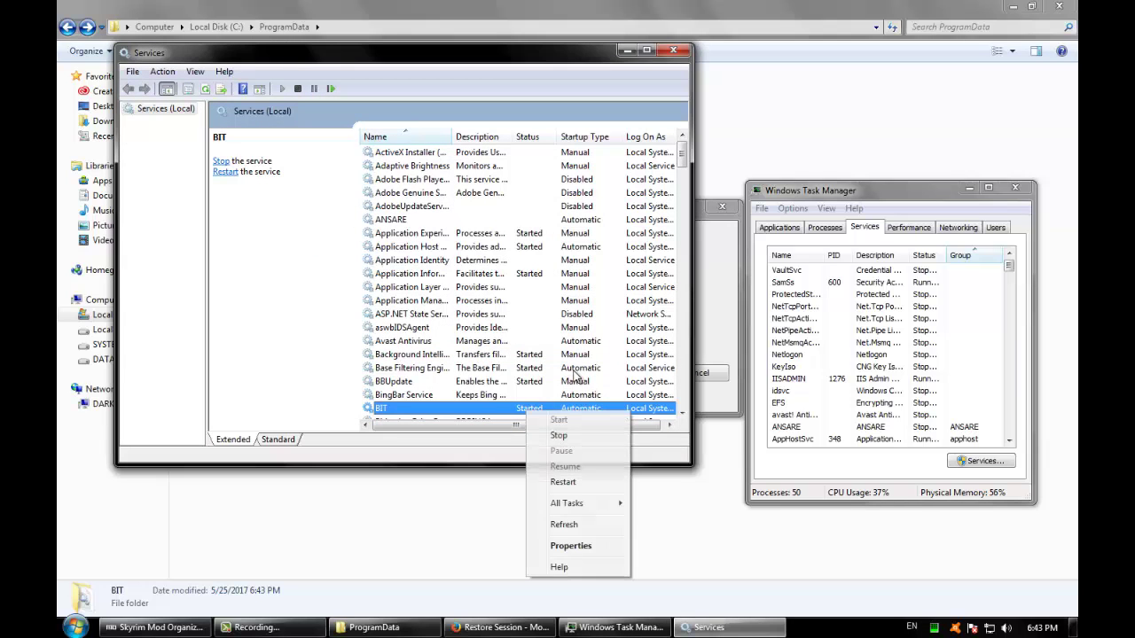
left_click(568, 431)
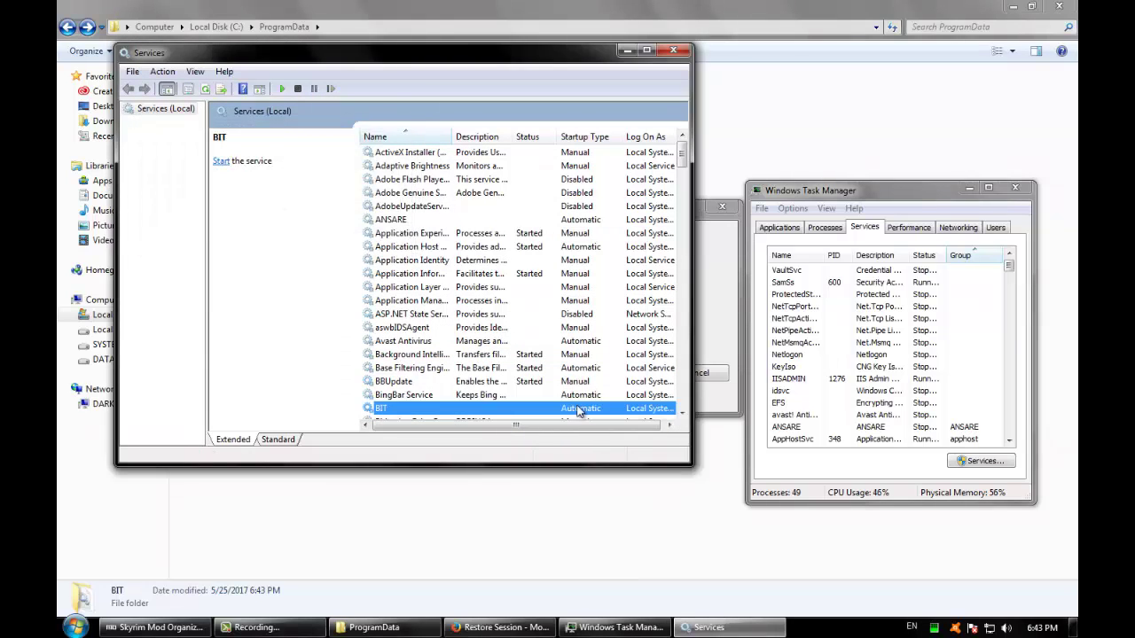
- Set the BIT service's startup type to Disabled and apply the change
right_click(501, 414)
left_click(532, 543)
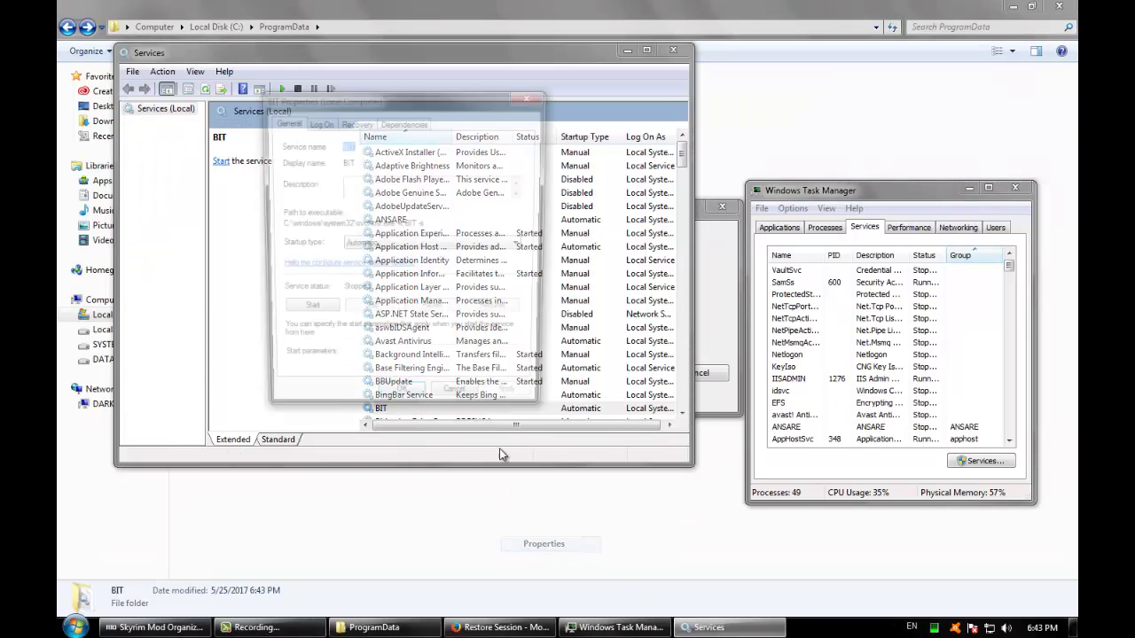
left_click(387, 254)
left_click(360, 292)
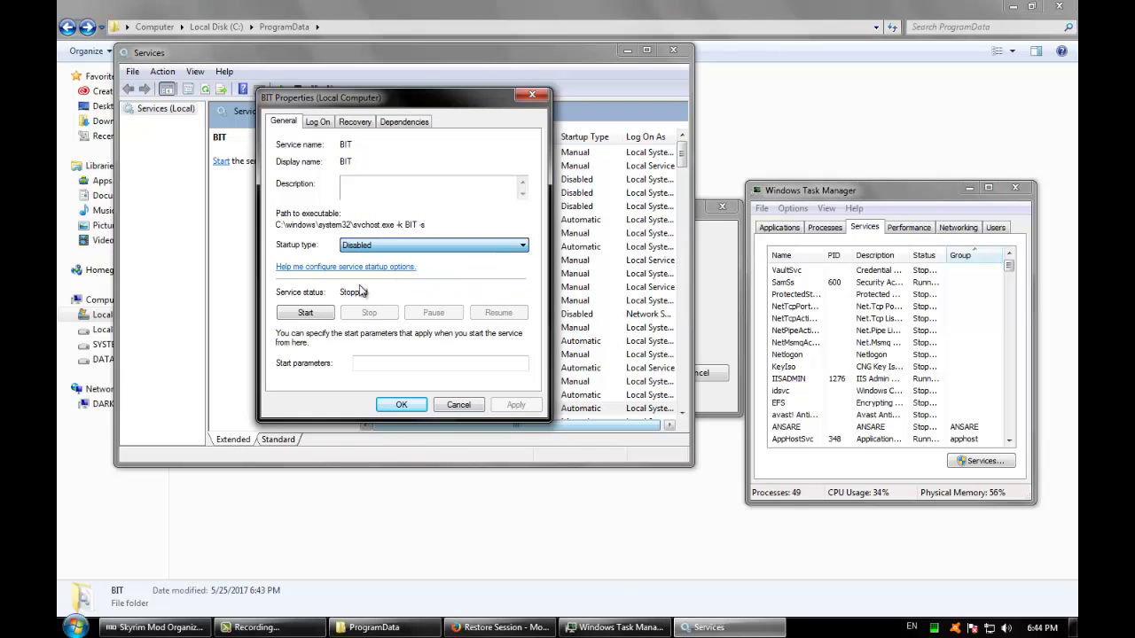
left_click(395, 408)
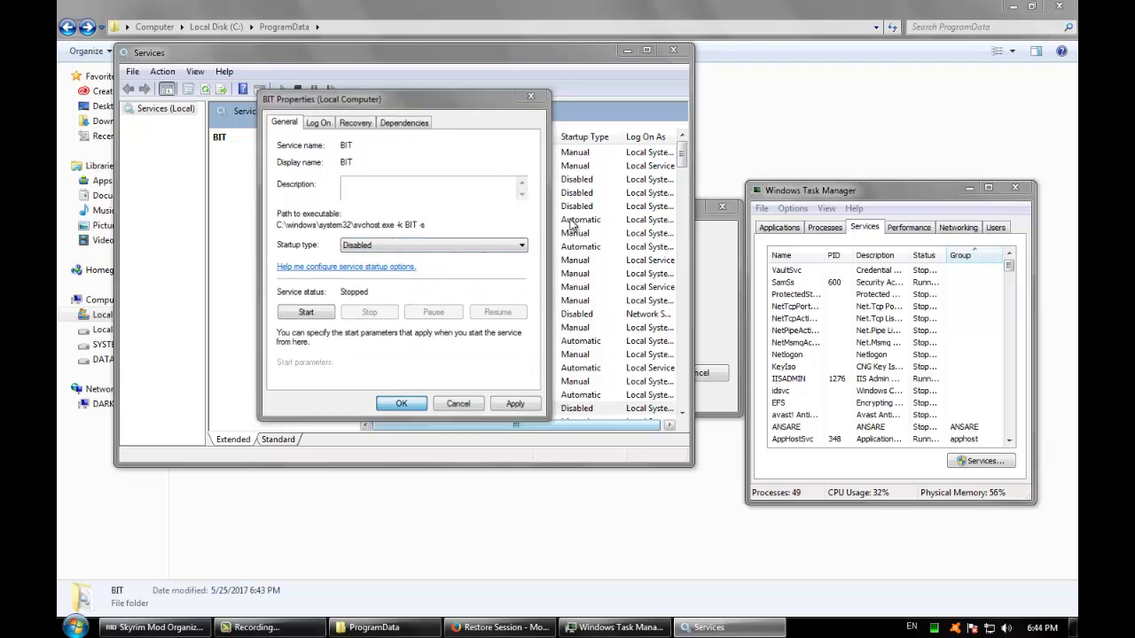
- Minimize the Services console and retry the pending deletion of the BIT folder from ProgramData
left_click(626, 51)
left_click(601, 394)
left_click(589, 439)
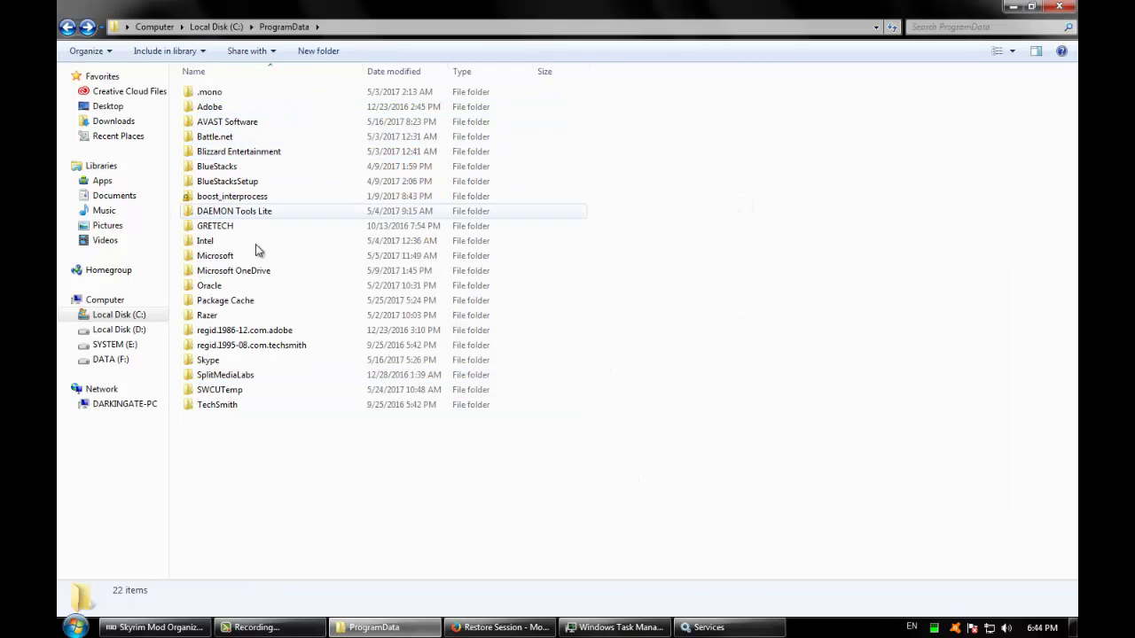
- Go to the AppData\Roaming folder of the personal user profile on Local Disk (C:)
left_click(210, 27)
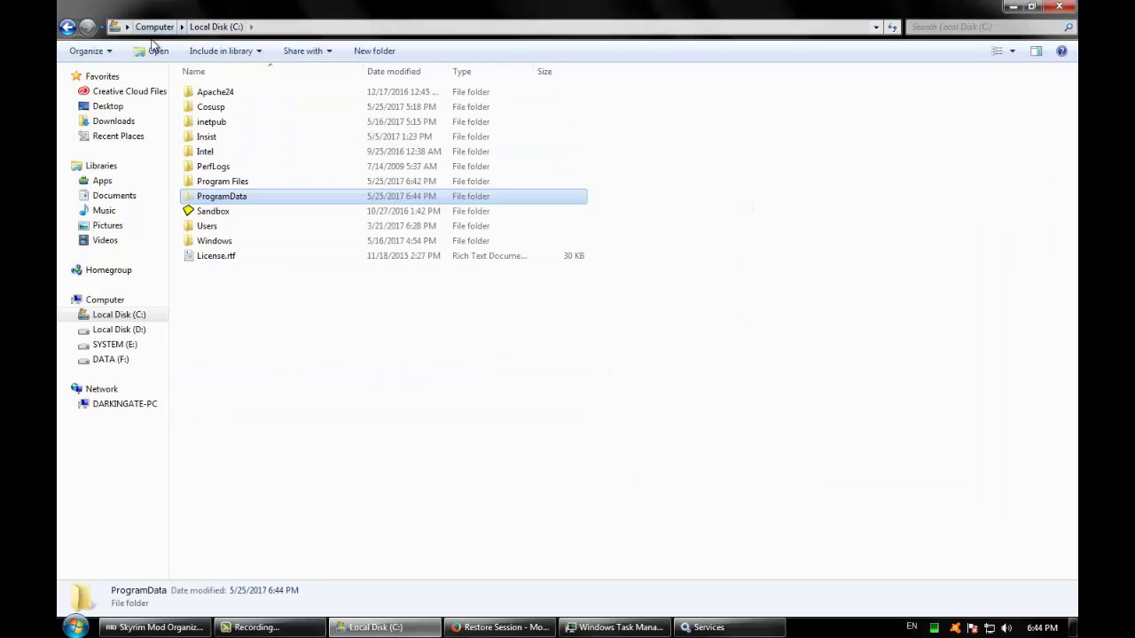
double_click(232, 228)
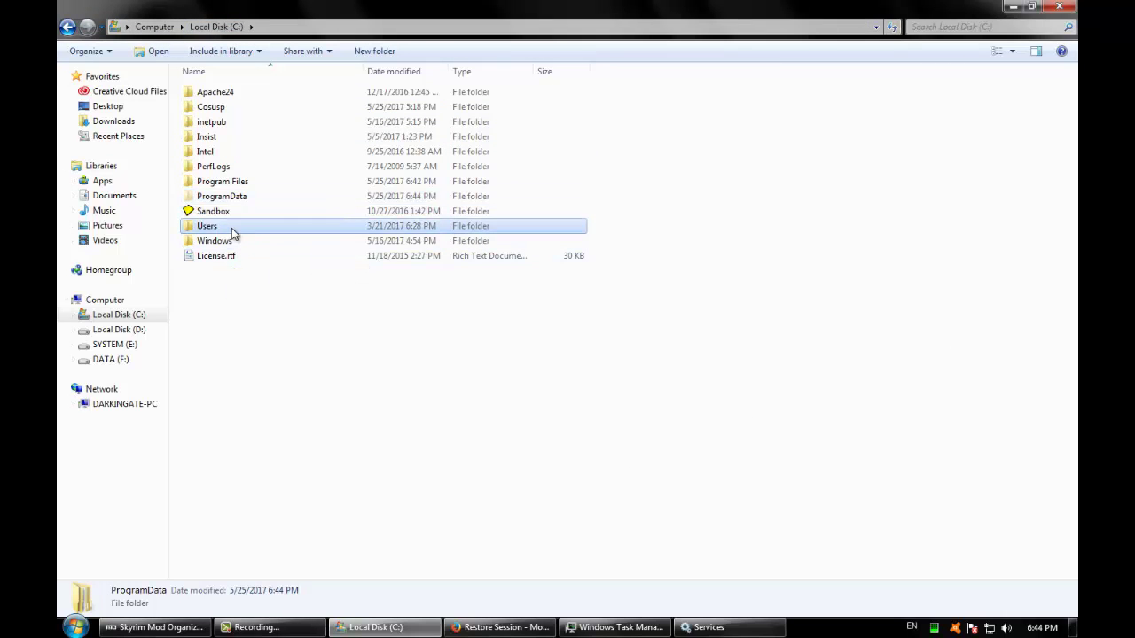
double_click(270, 106)
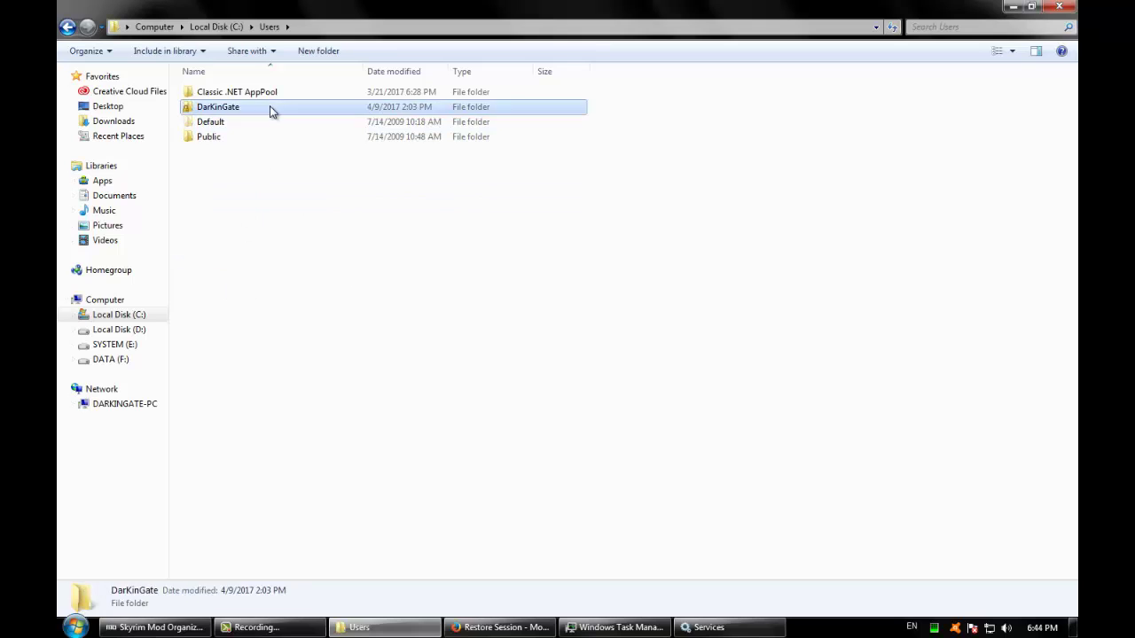
double_click(316, 110)
double_click(298, 124)
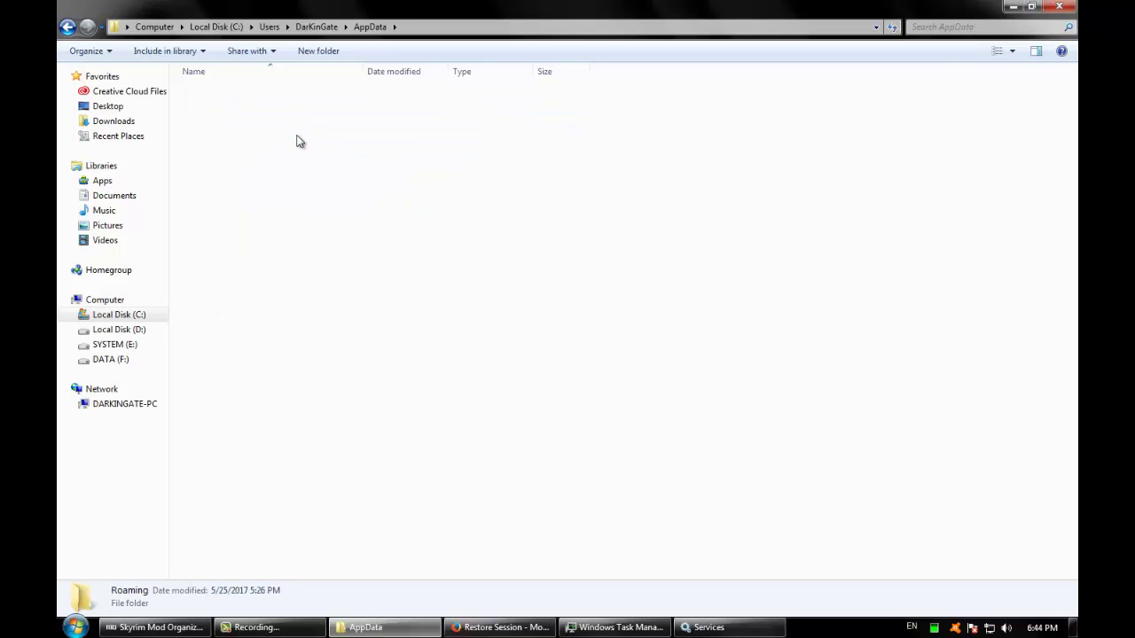
right_click(692, 627)
left_click(658, 510)
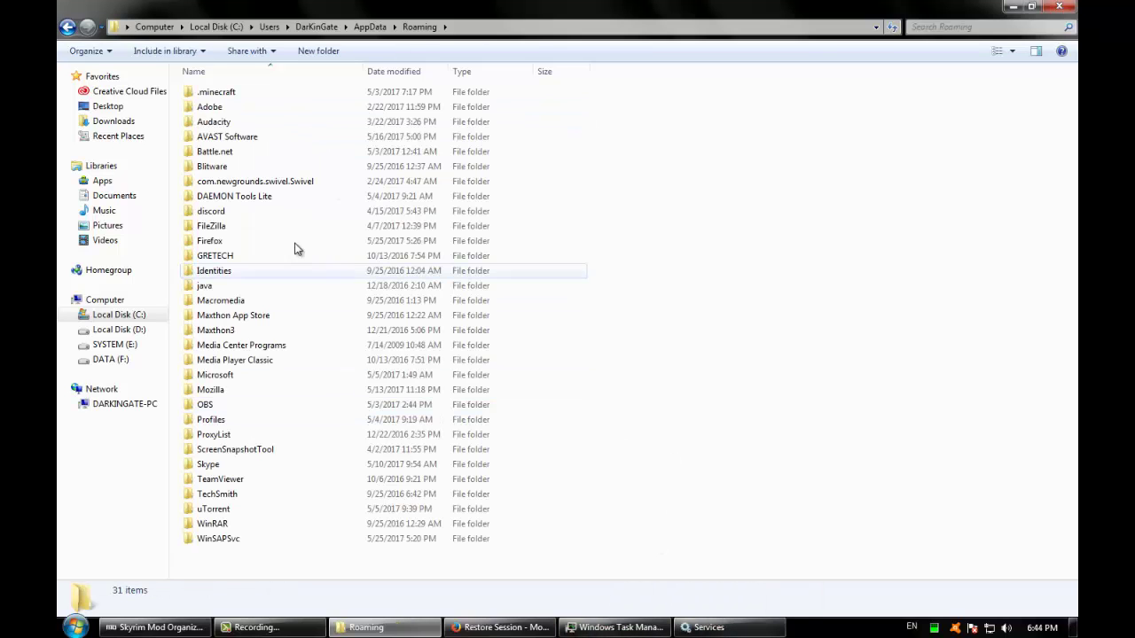
- Look inside the WinSAPSvc folder in Roaming, go back, and try to delete the folder
left_click(316, 543)
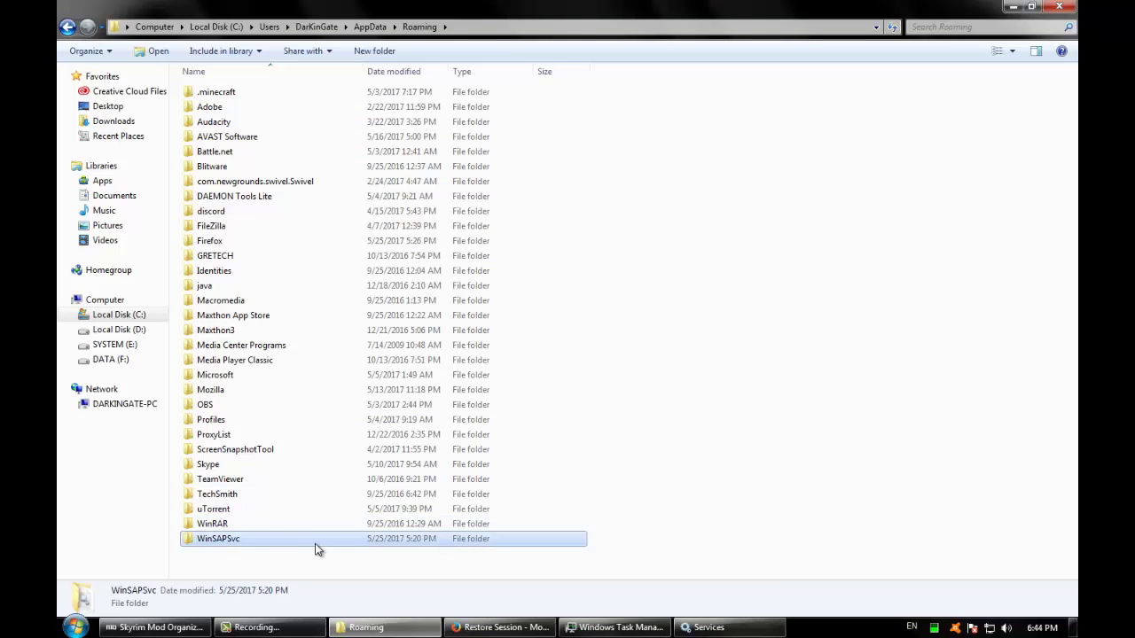
double_click(316, 543)
key("BackSpace")
key("Delete")
left_click(315, 550)
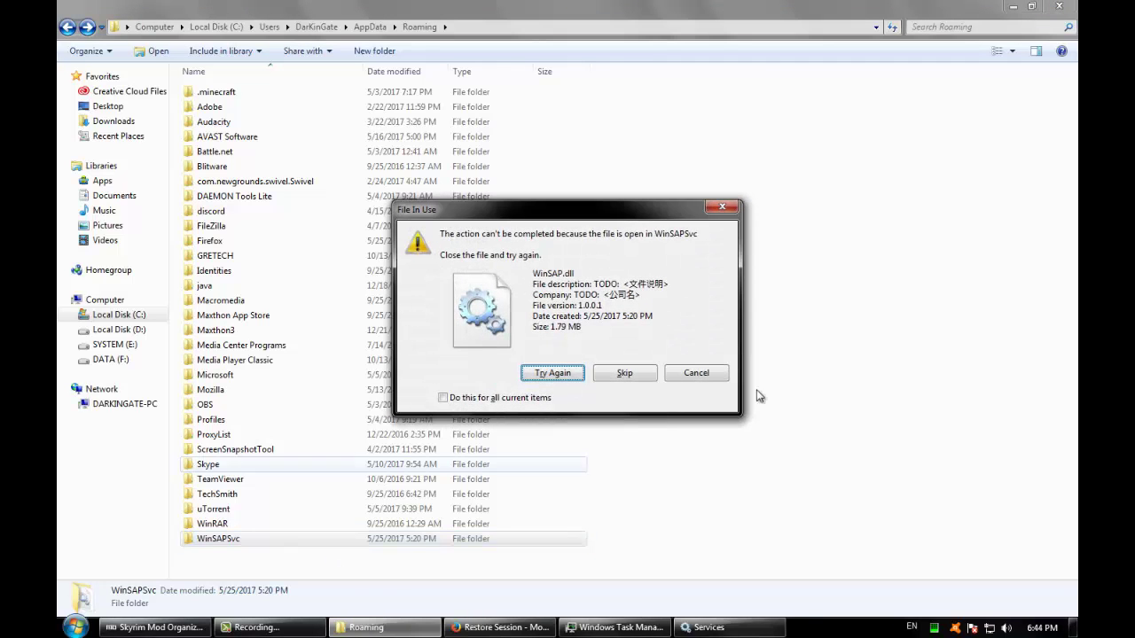
- Return to the Services console and look through the services starting with T for the one using WinSAP.dll
left_click(709, 626)
left_click(544, 317)
key("t")
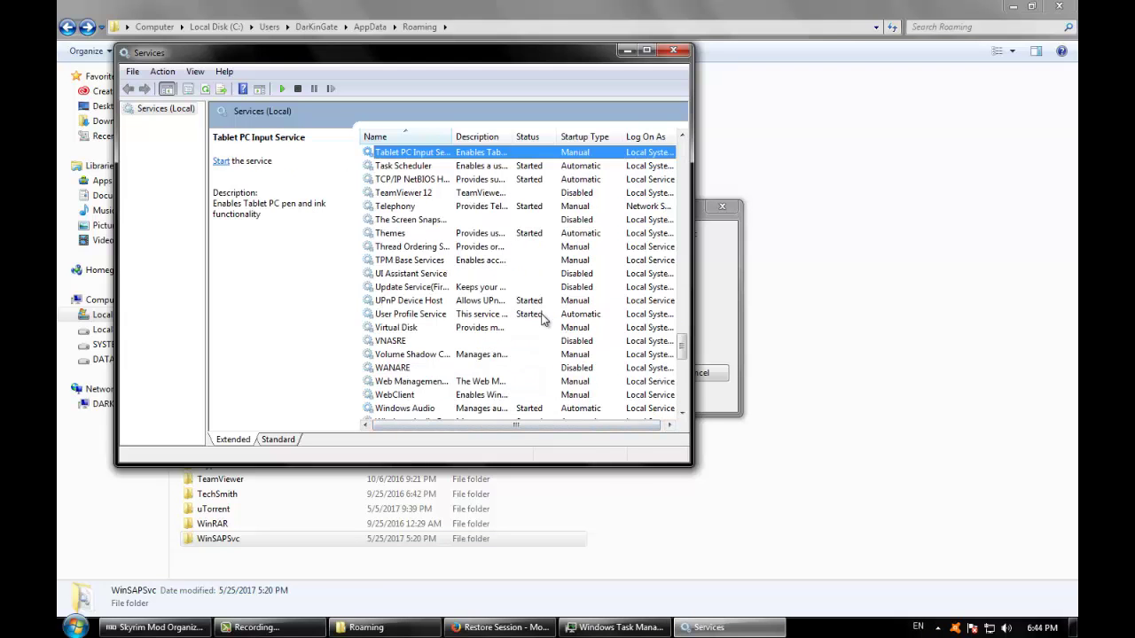
left_click(543, 317)
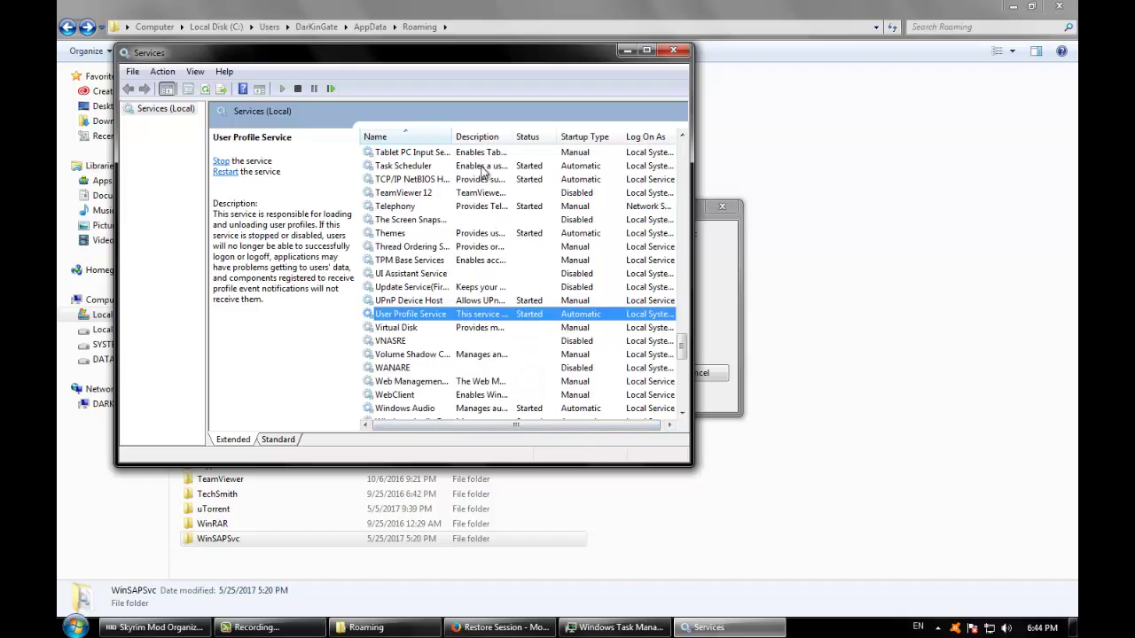
left_click(486, 173)
scroll(485, 173, "up", 3)
left_click(479, 195)
key("t")
scroll(475, 197, "up", 1)
key("t")
key("t")
key("t")
key("t")
key("t")
key("t")
key("t")
key("t")
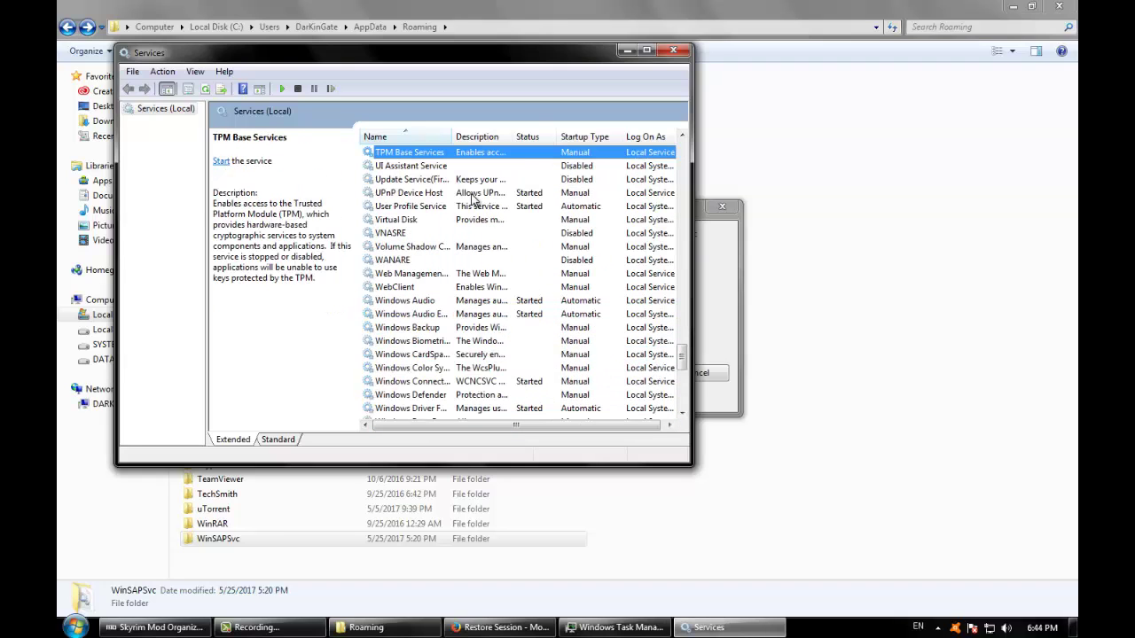
key("t")
key("t")
key("t")
key("t")
key("t")
key("t")
key("t")
key("t")
key("t")
key("t")
key("t")
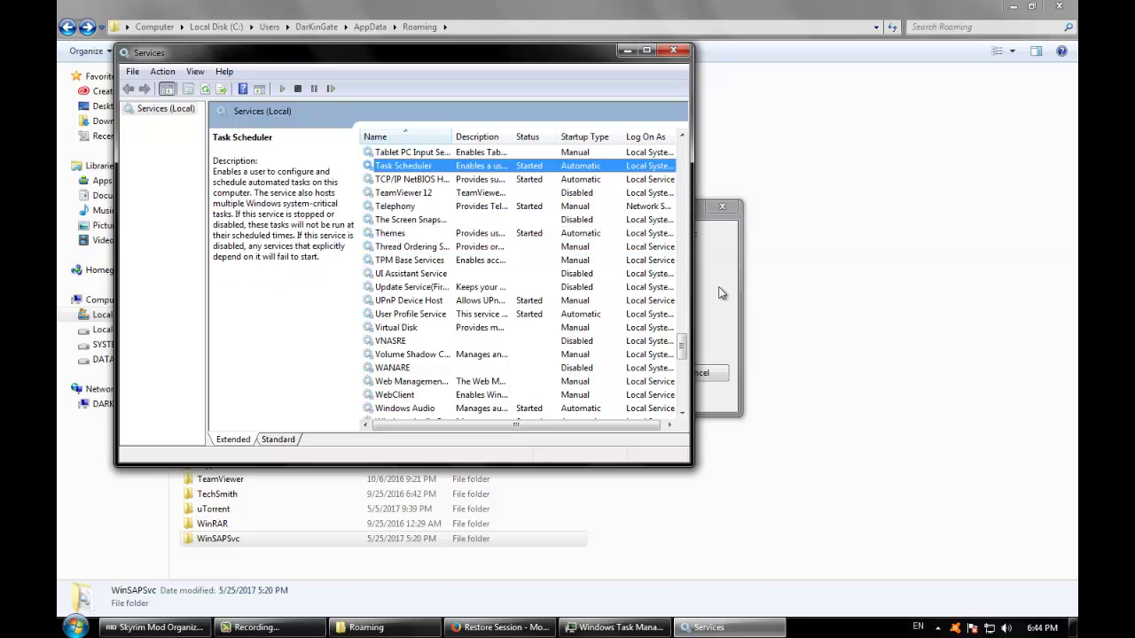
left_click(723, 293)
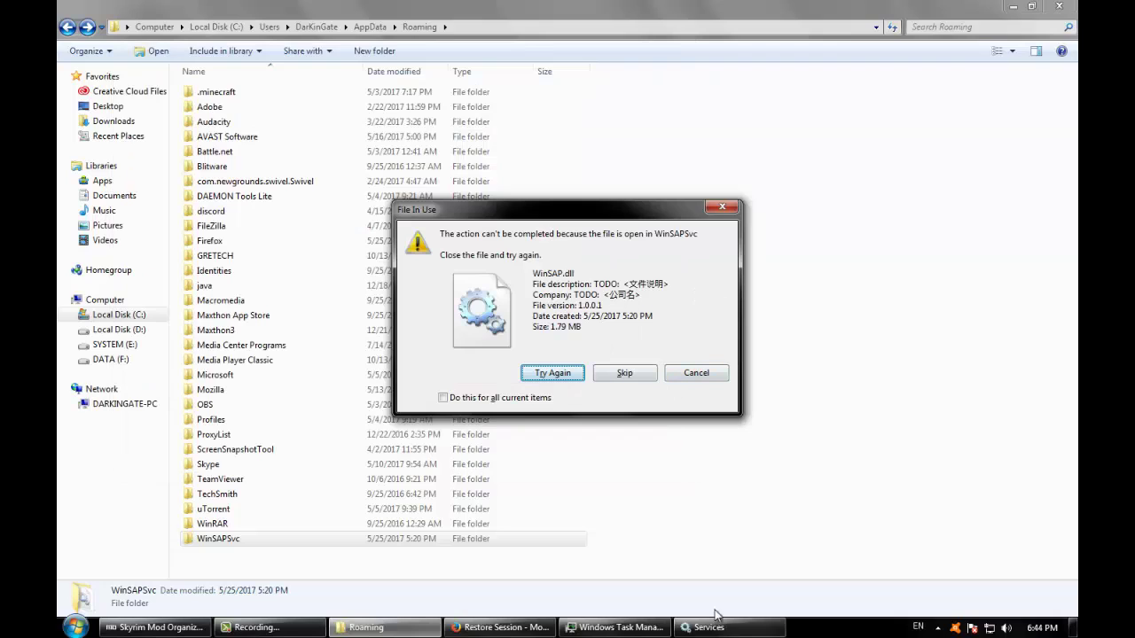
- Return to the Services console and check the V and W services, including VNASRE and WANARE, for the one using WinSAP.dll
left_click(710, 627)
key("w")
key("w")
key("w")
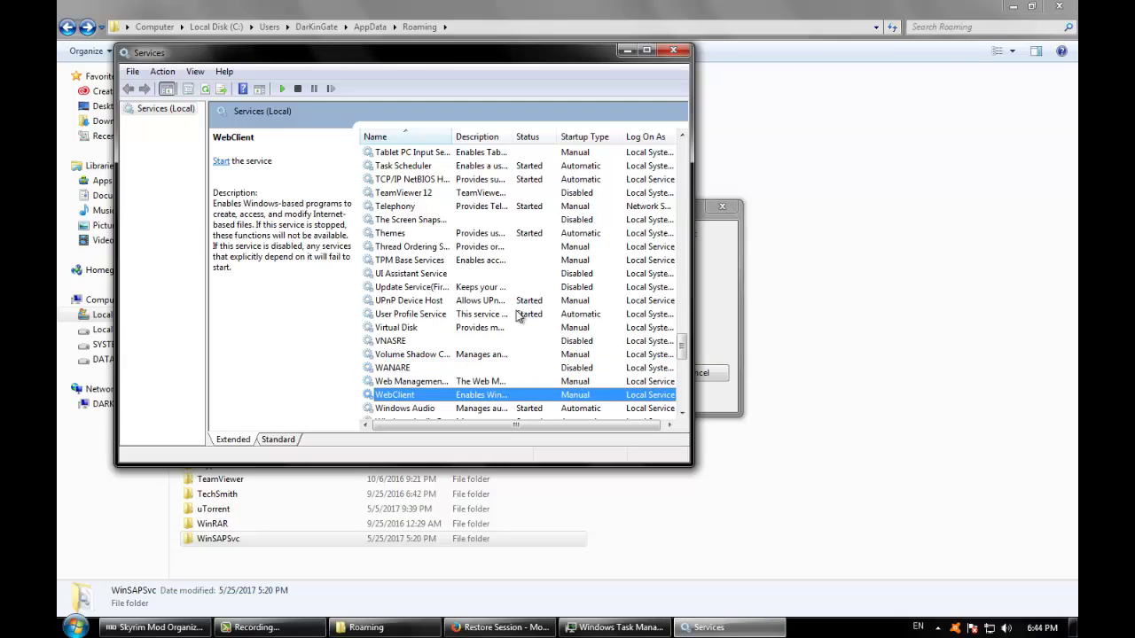
right_click(398, 368)
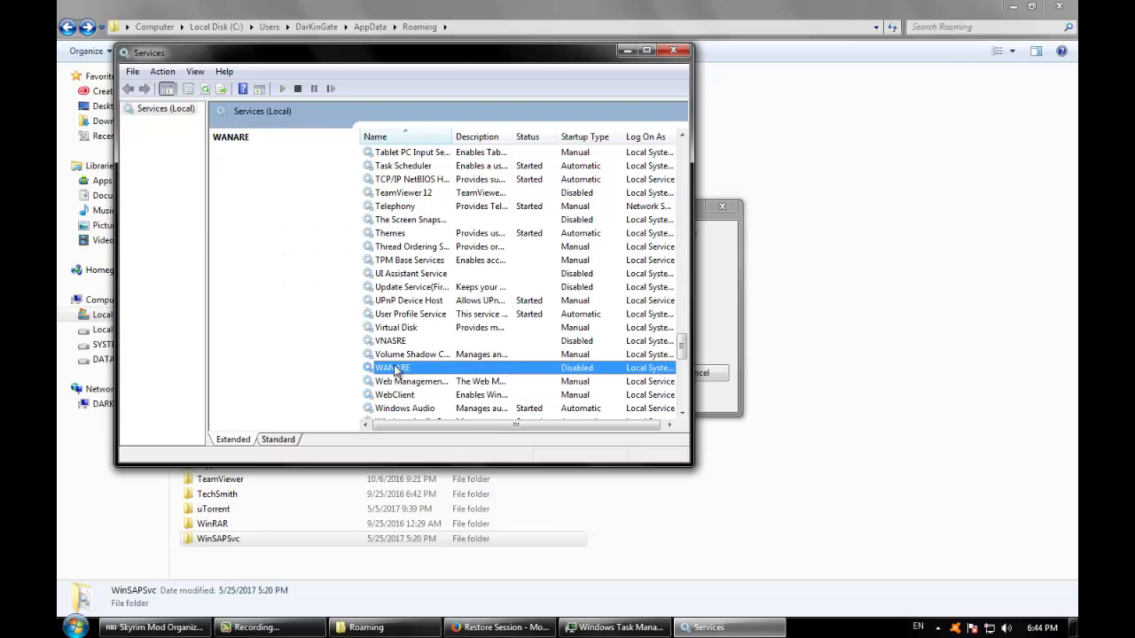
left_click(525, 369)
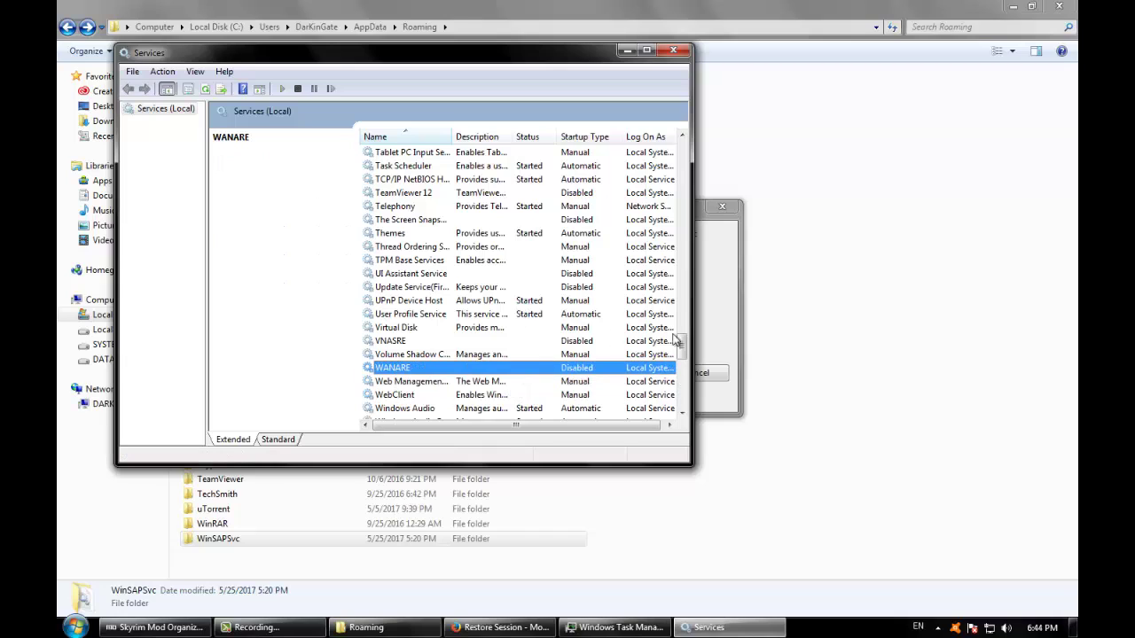
left_click(683, 413)
left_click(683, 413)
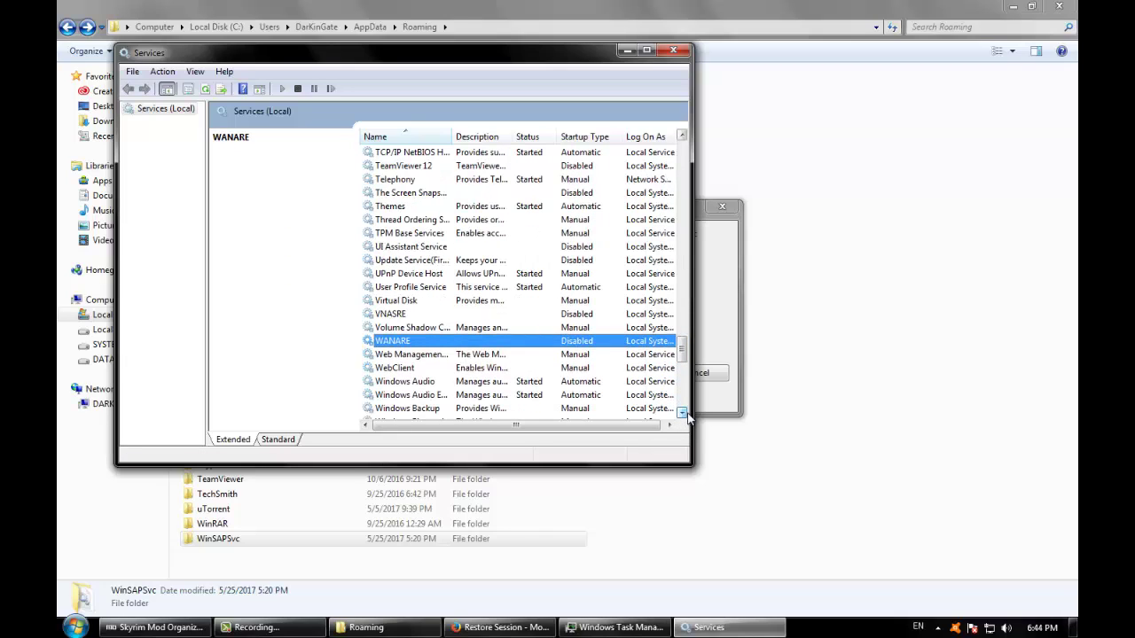
key("Up")
key("Up")
key("shift+F10")
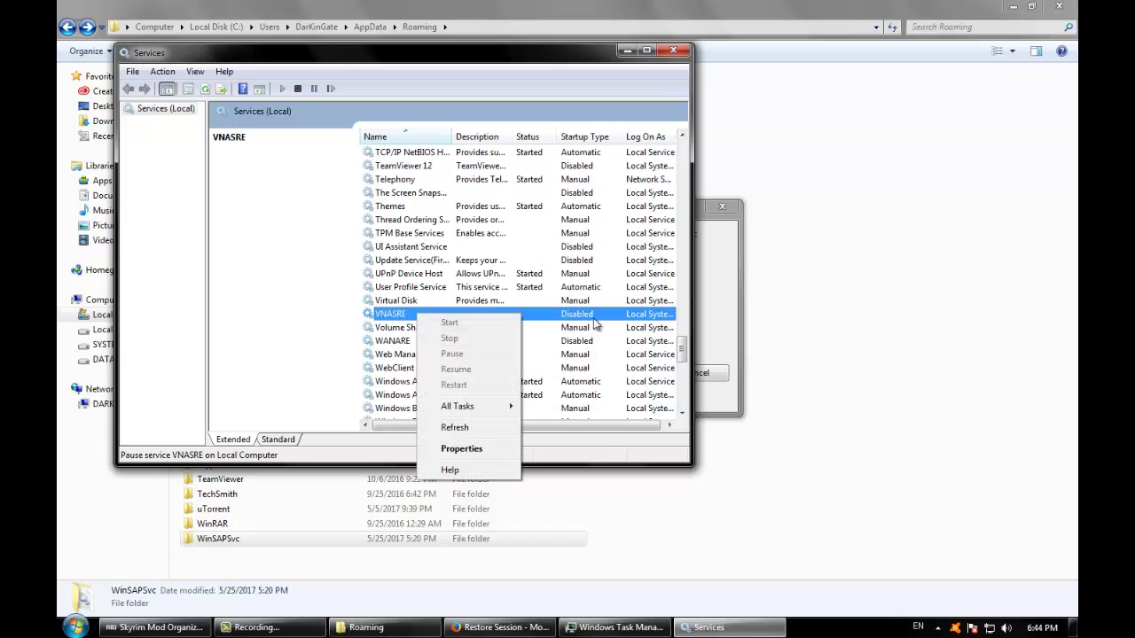
left_click(595, 325)
left_click(734, 284)
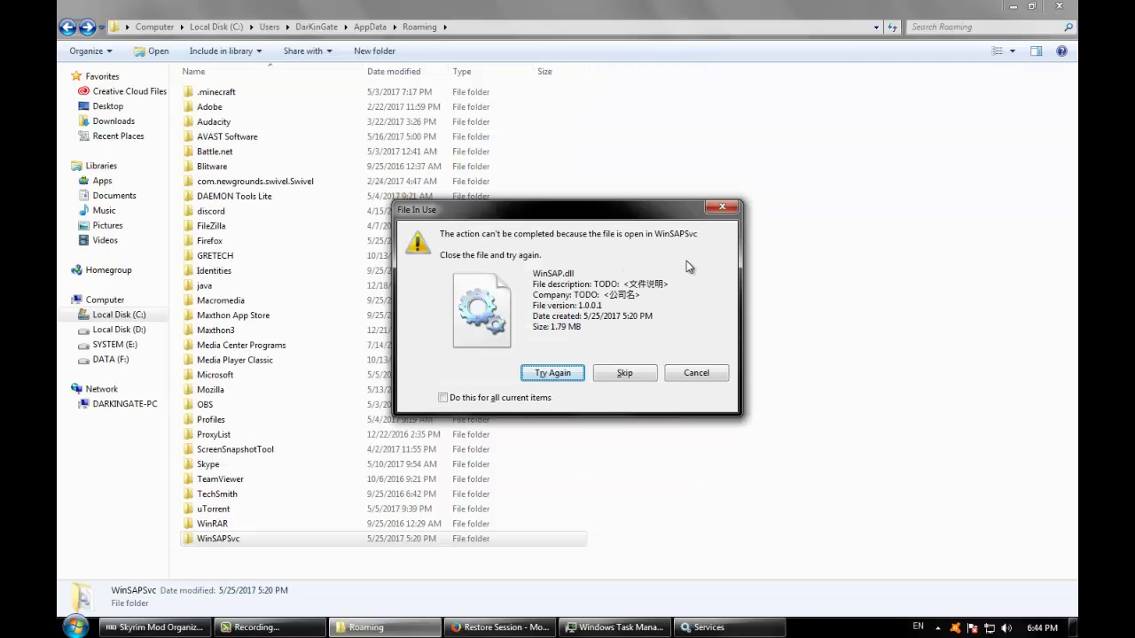
- Reopen the Services console, find the WinSAPSvc service among those starting with W, and stop it
left_click(709, 627)
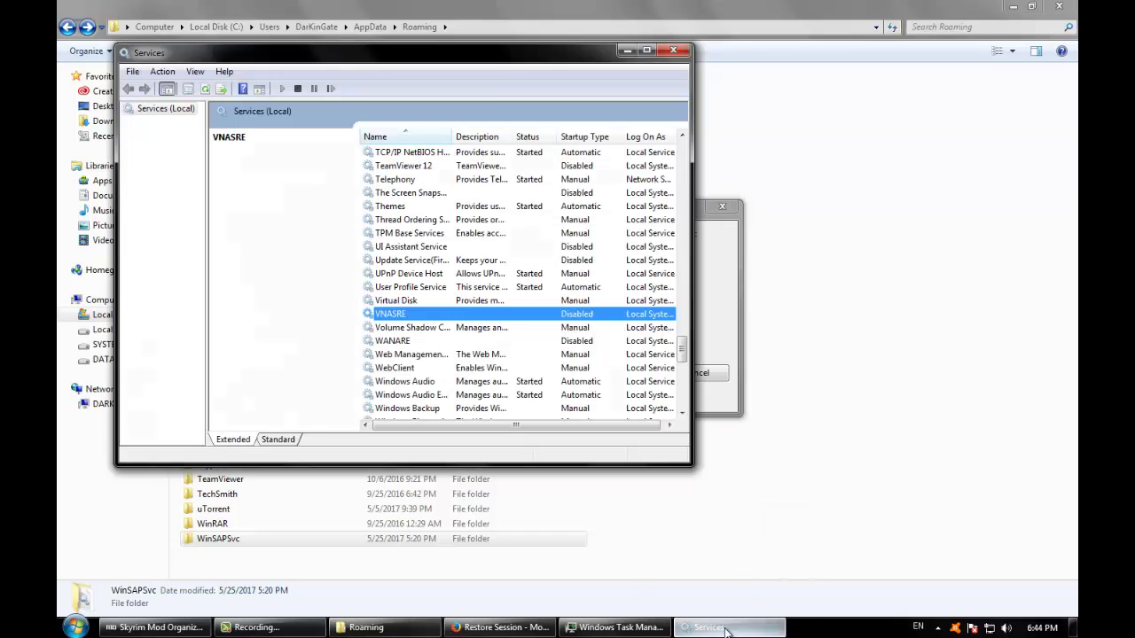
left_click(470, 354)
key("Down")
key("Down")
key("Down")
key("Down")
key("Down")
key("Down")
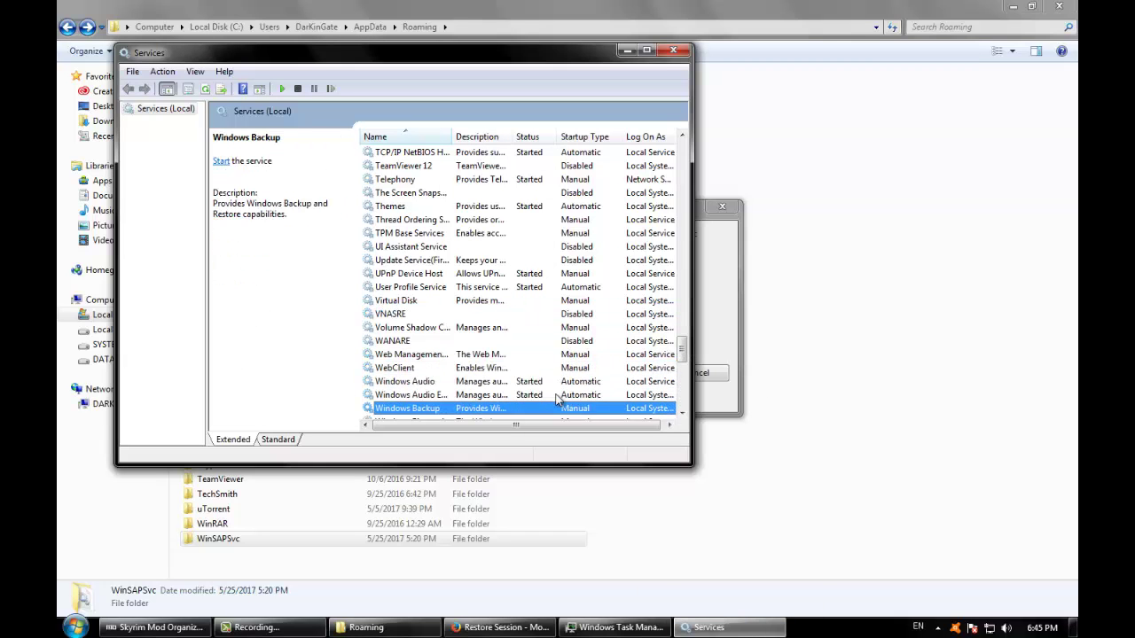
key("Down")
key("Down")
key("Down")
key("Down")
key("Down")
key("Down")
key("Down")
key("Down")
key("Down")
key("Down")
key("Down")
key("Down")
key("Down")
key("Down")
key("Down")
key("Down")
key("Down")
key("Down")
key("Down")
key("Down")
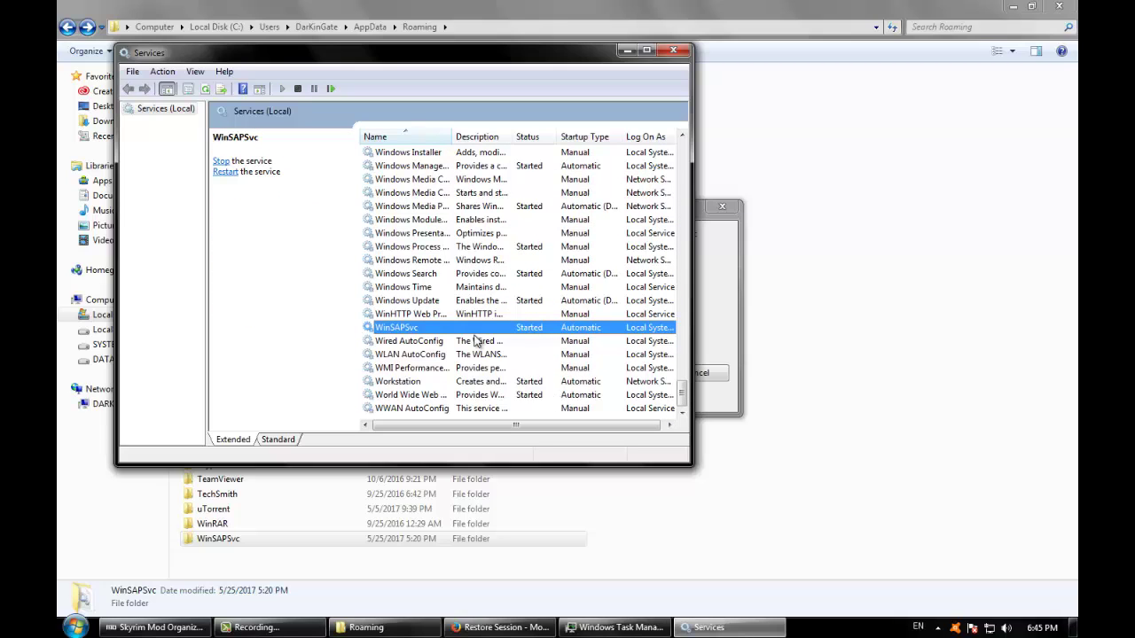
right_click(432, 330)
left_click(467, 355)
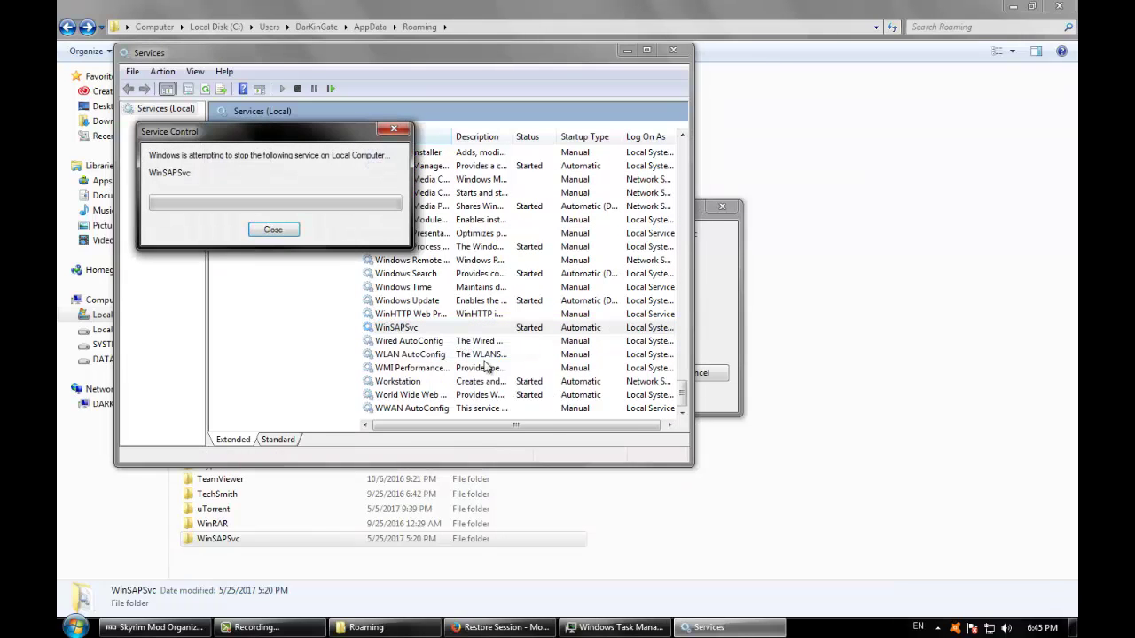
- Set the startup type of the WinSAPSvc service to Disabled in its properties
right_click(431, 329)
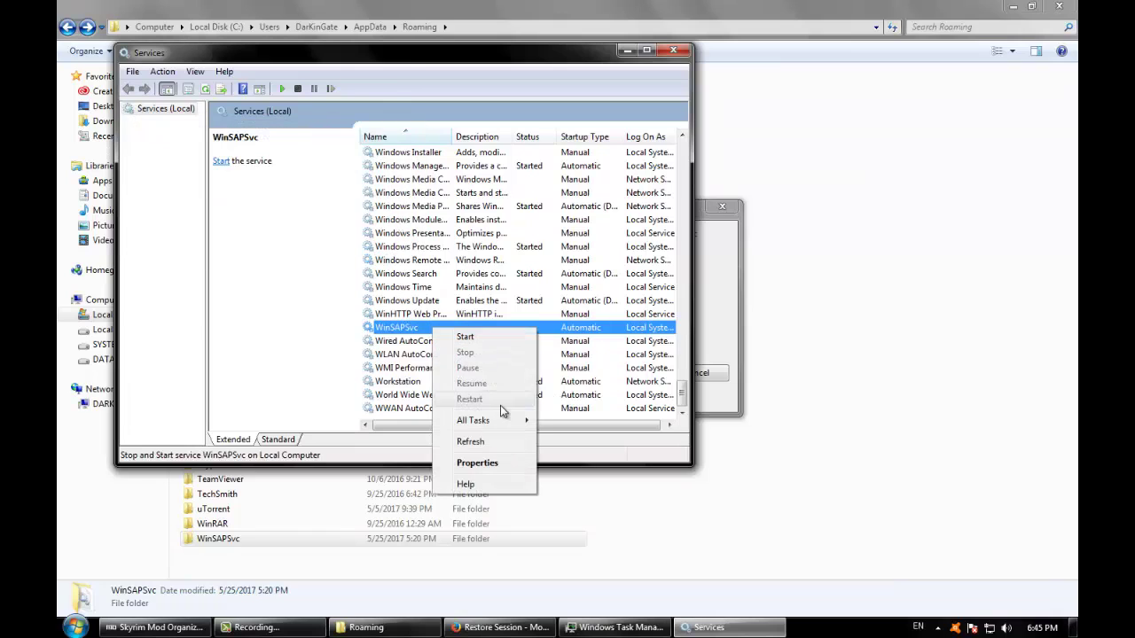
left_click(469, 465)
left_click(400, 246)
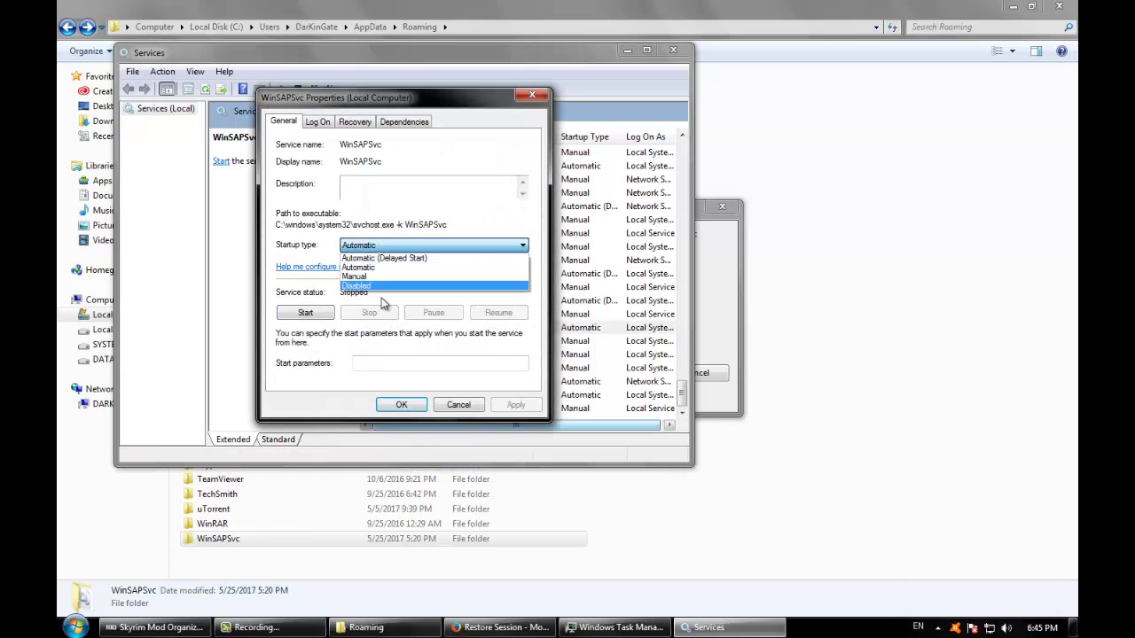
left_click(375, 286)
left_click(400, 404)
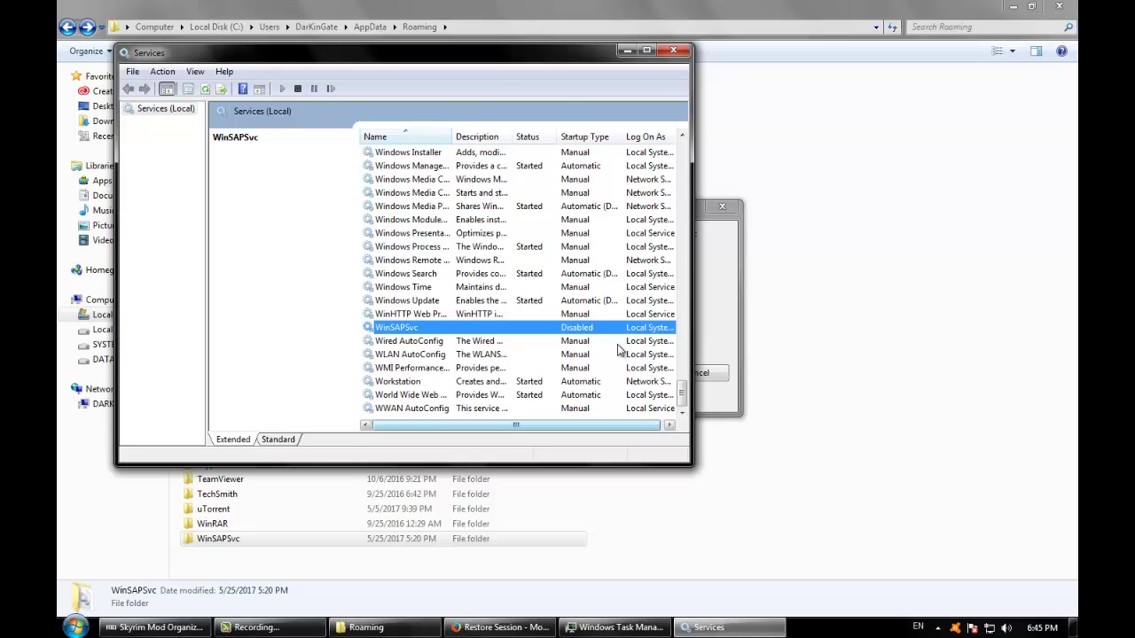
- Retry the pending deletion of the WinSAPSvc folder and refresh the Roaming folder
left_click(720, 304)
left_click(551, 372)
right_click(614, 268)
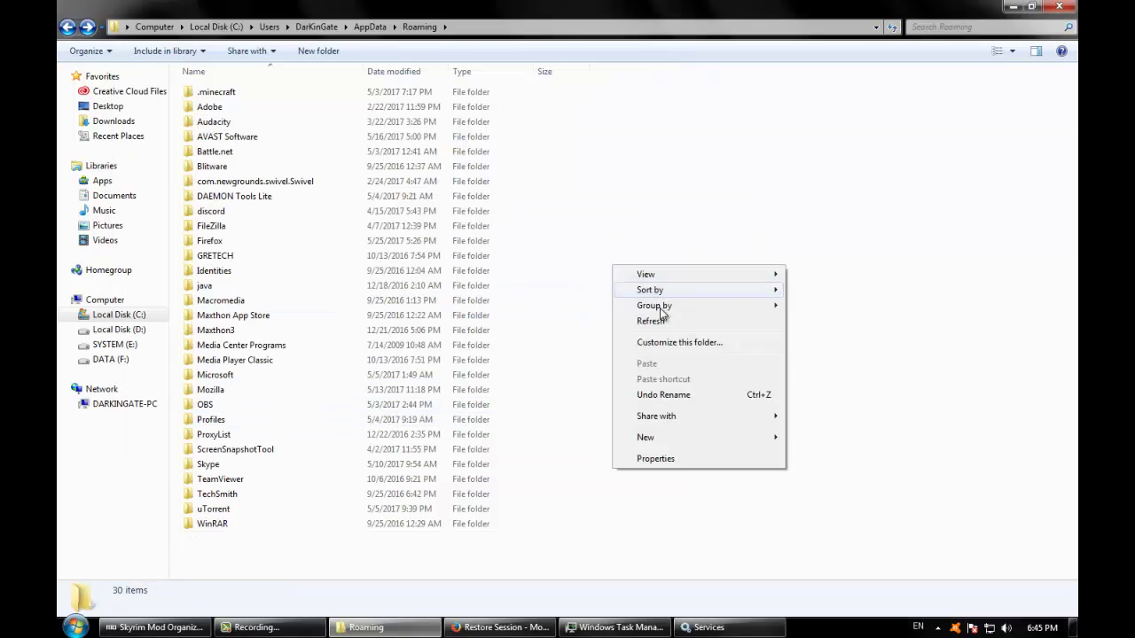
left_click(653, 323)
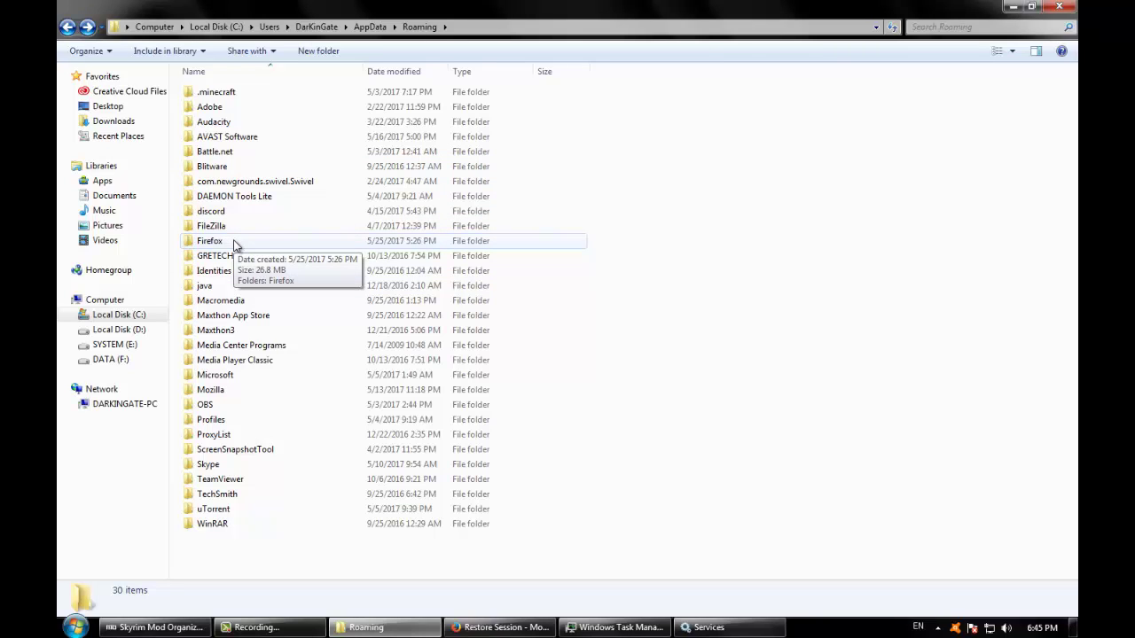
- Look inside the Firefox folder in Roaming, go back, and permanently delete the folder
left_click(235, 243)
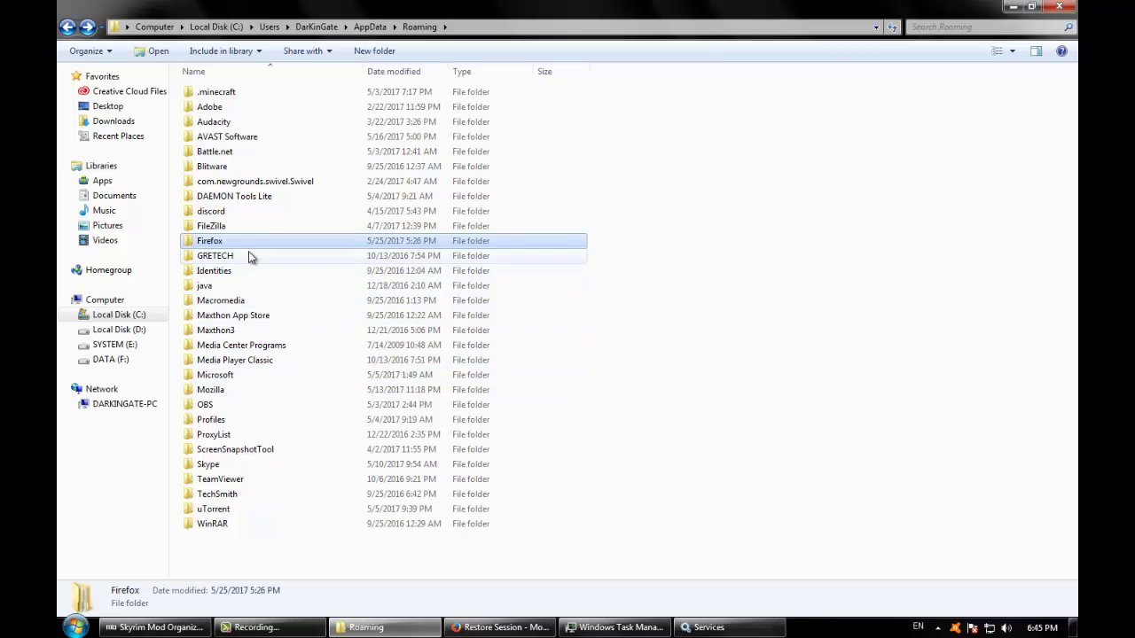
double_click(247, 236)
key("BackSpace")
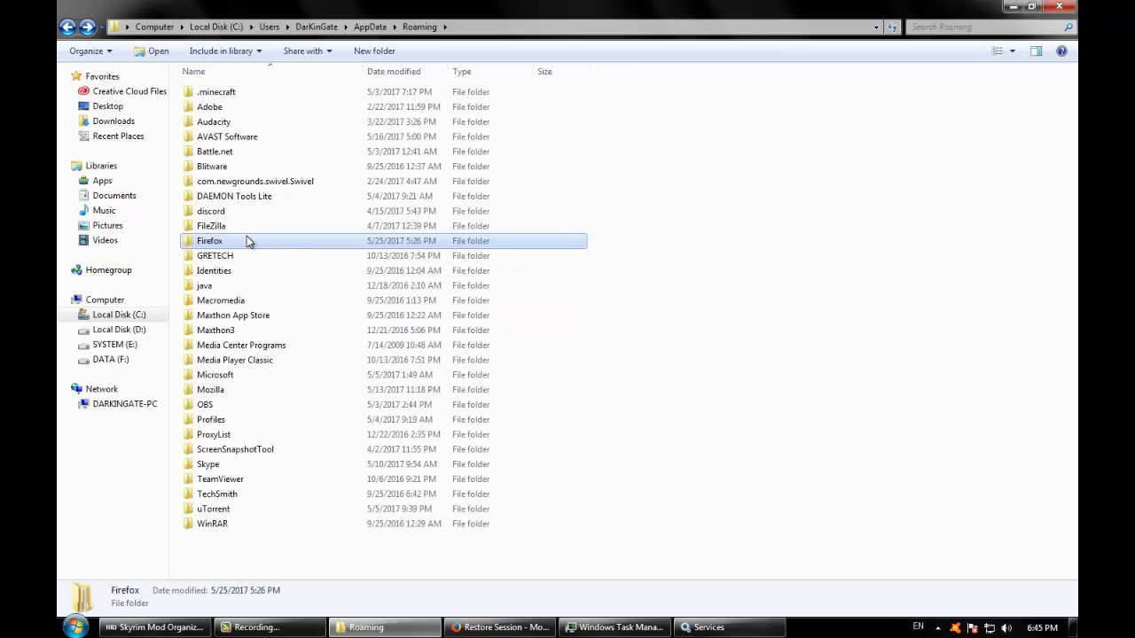
key("shift+Delete")
key("Return")
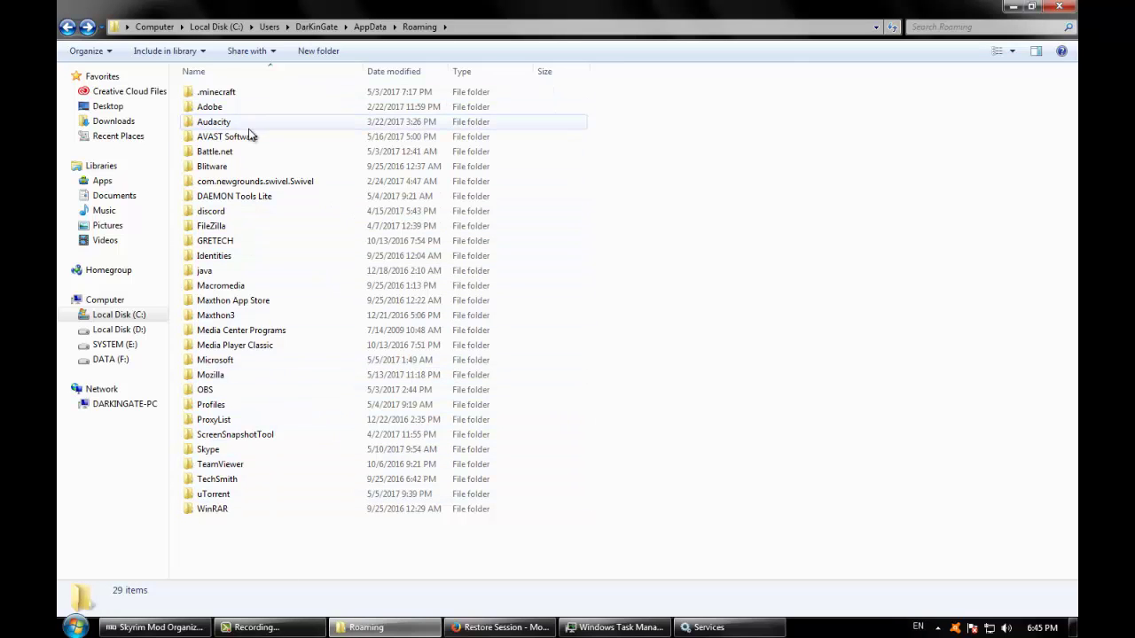
- Look inside the Identities folder in Roaming, go back, and permanently delete the folder
double_click(253, 262)
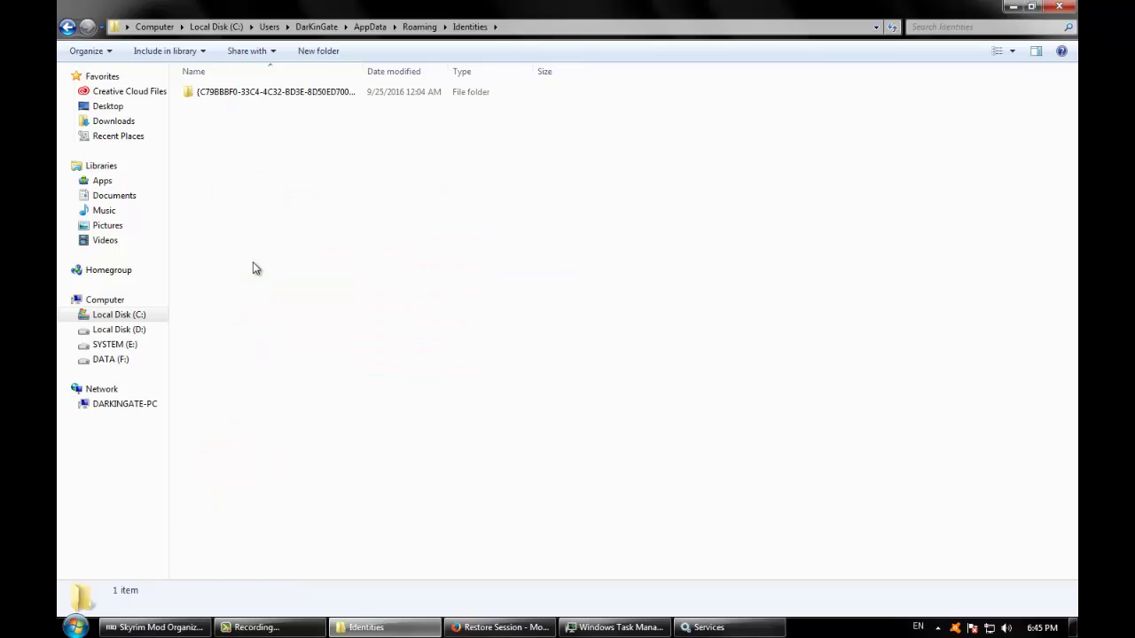
key("BackSpace")
key("shift+Delete")
key("Return")
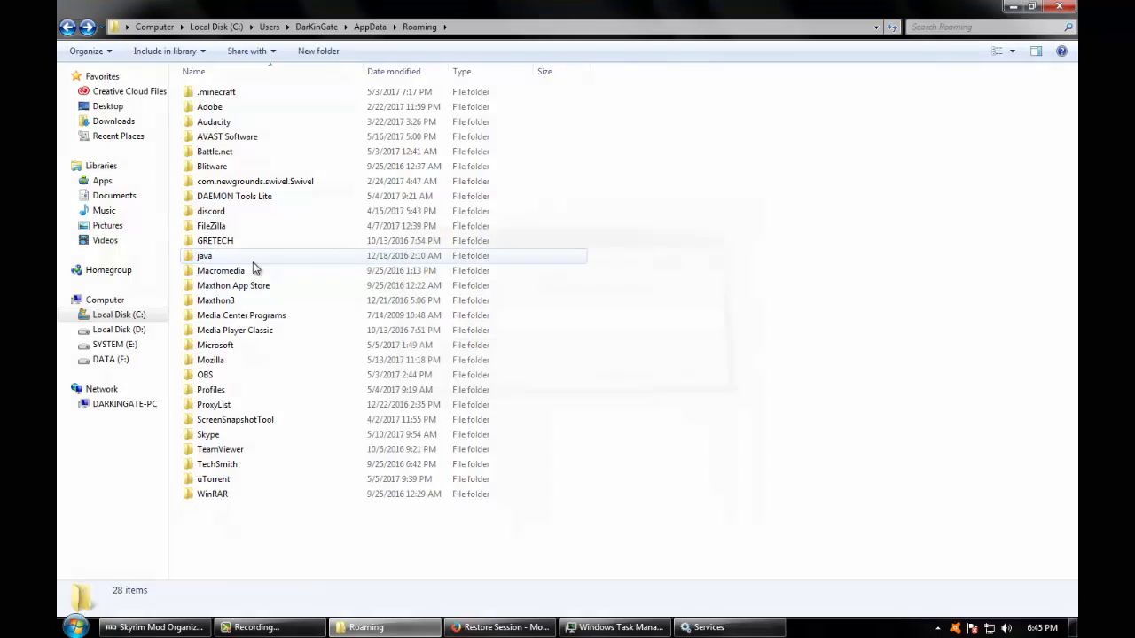
left_click_drag(253, 269, 700, 553)
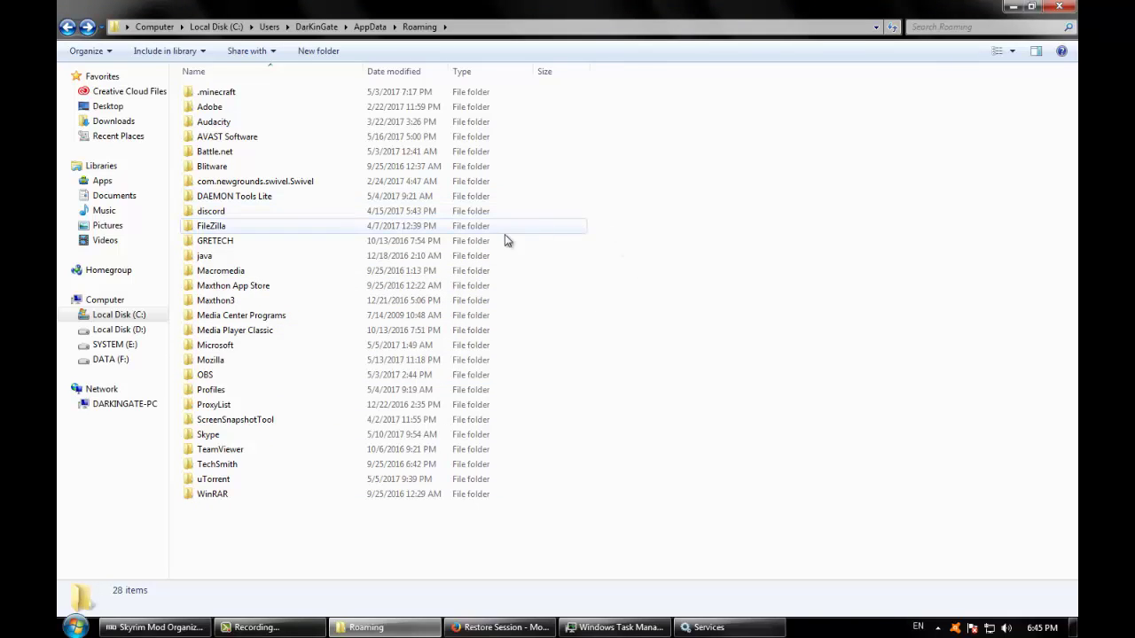
- Look through the Profiles folder and its Clejry.default subfolder, return to Roaming, and delete Profiles
double_click(261, 394)
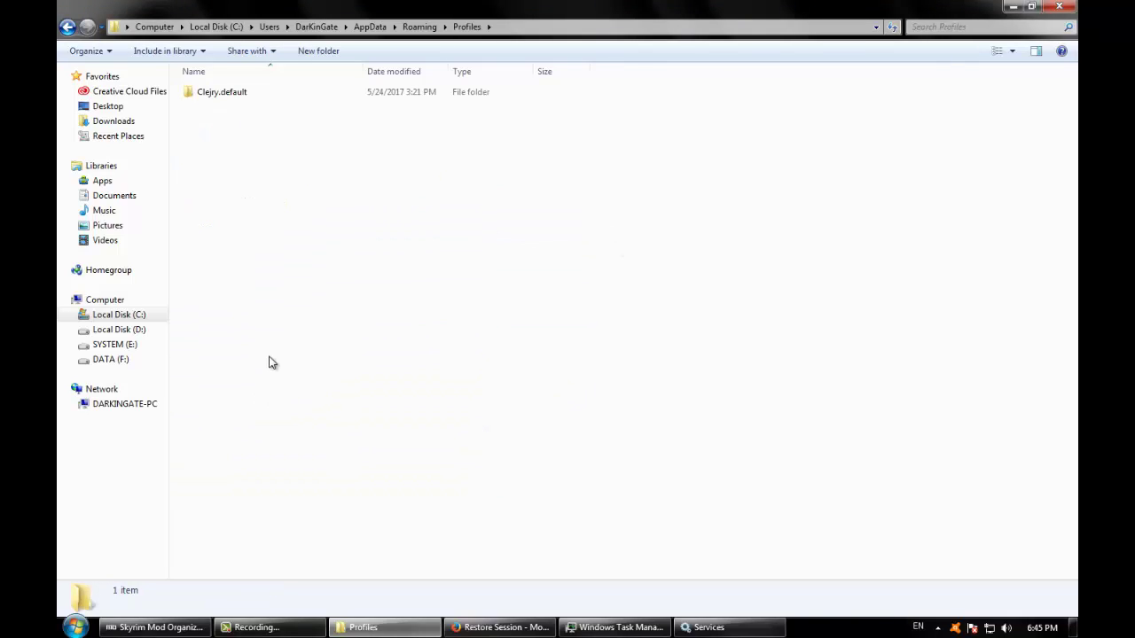
double_click(286, 102)
double_click(286, 102)
double_click(286, 102)
left_click(420, 27)
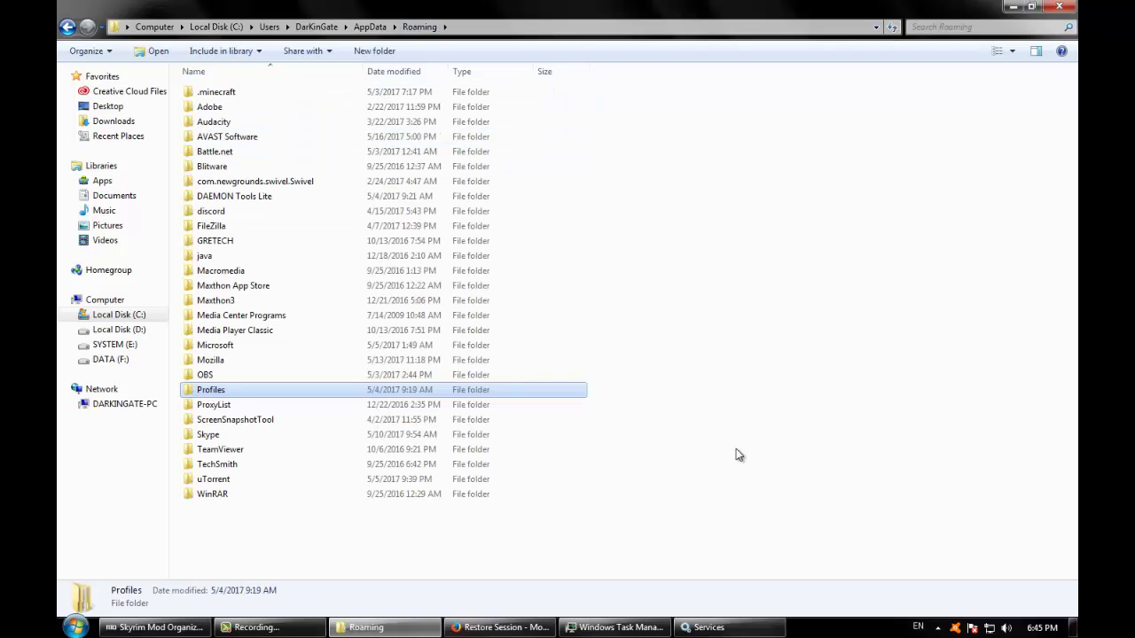
key("Delete")
key("Return")
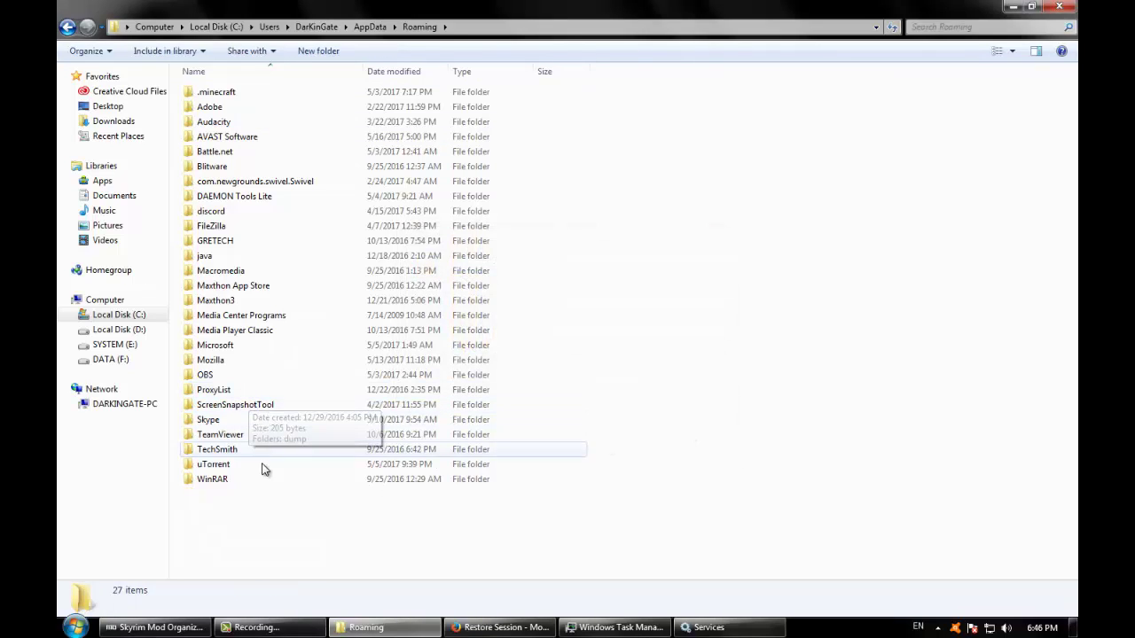
- Go to the AppData\Local folder and permanently delete the snare folder
left_click(244, 390)
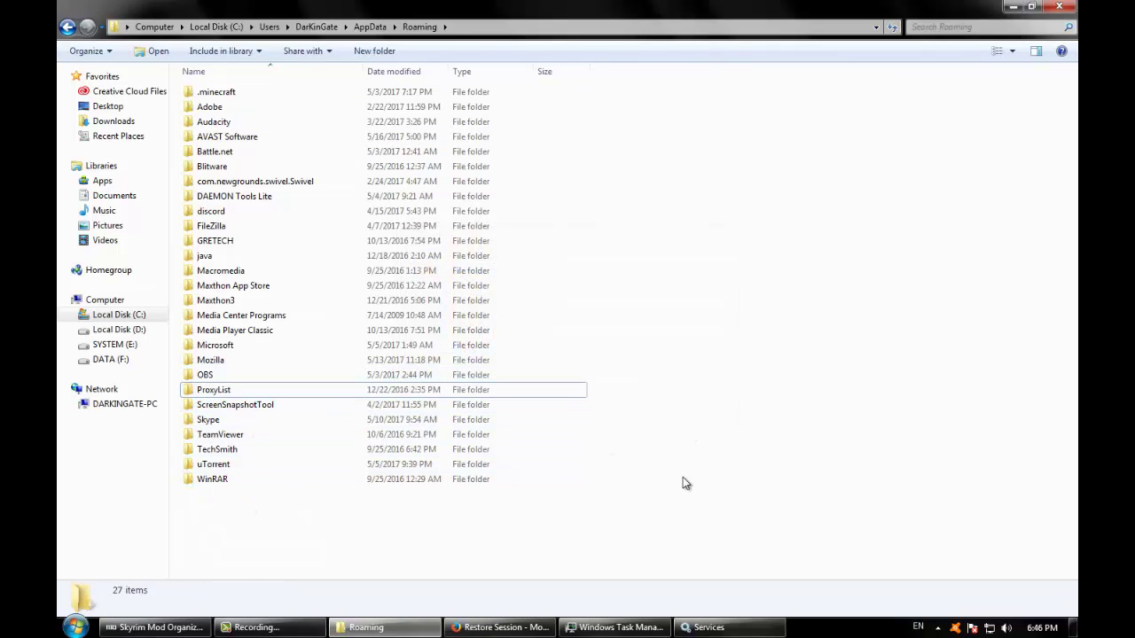
left_click(370, 27)
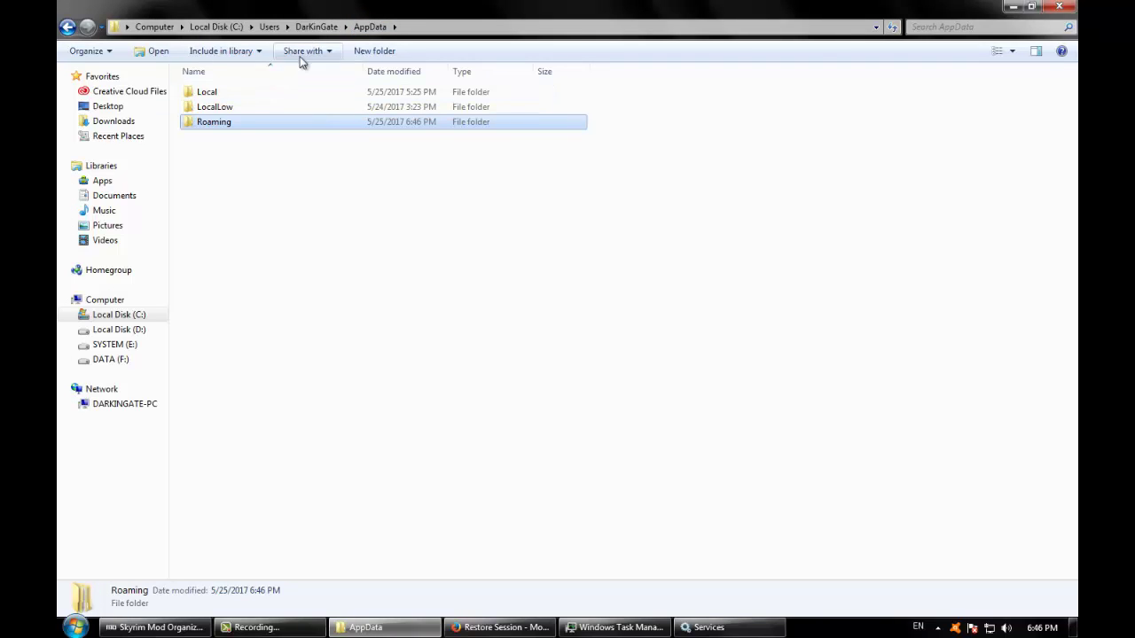
left_click(208, 106)
double_click(207, 94)
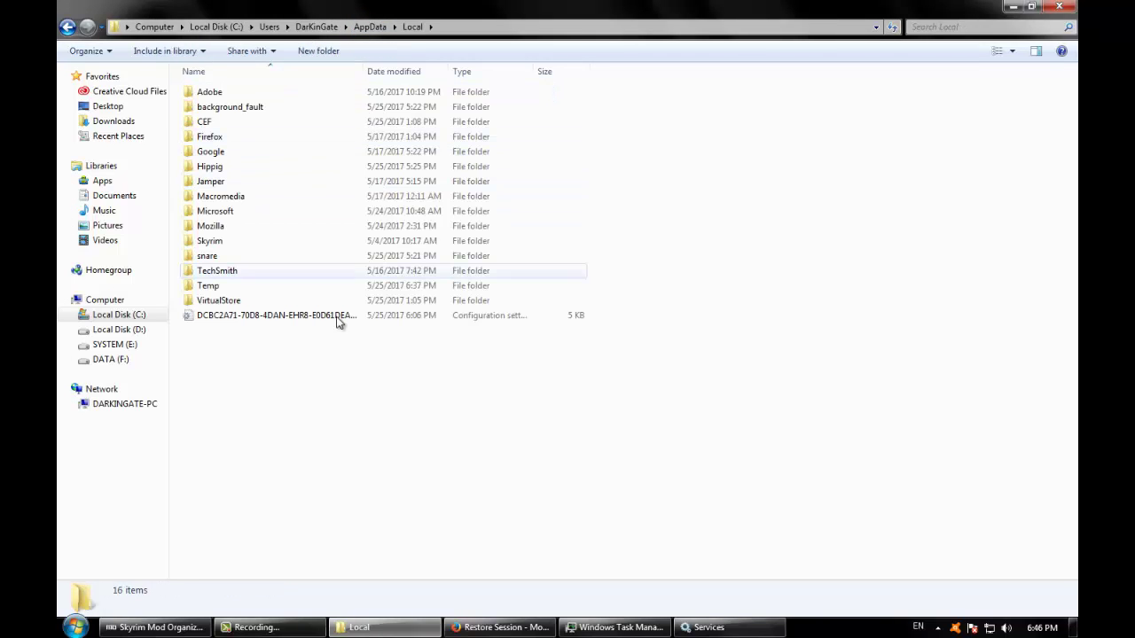
left_click(231, 255)
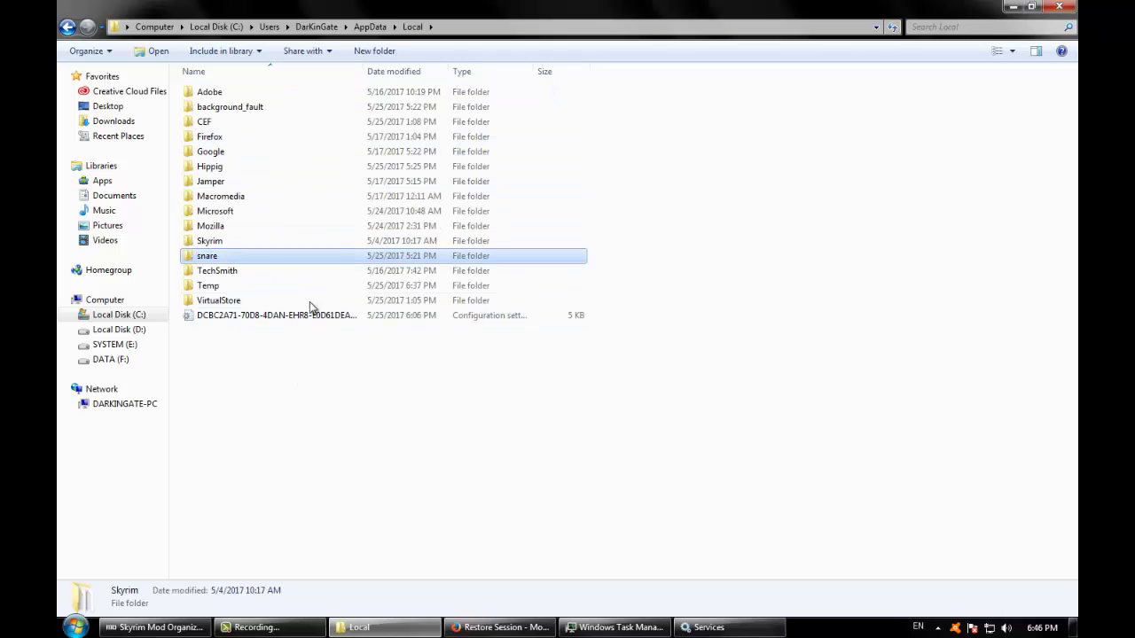
key("Delete")
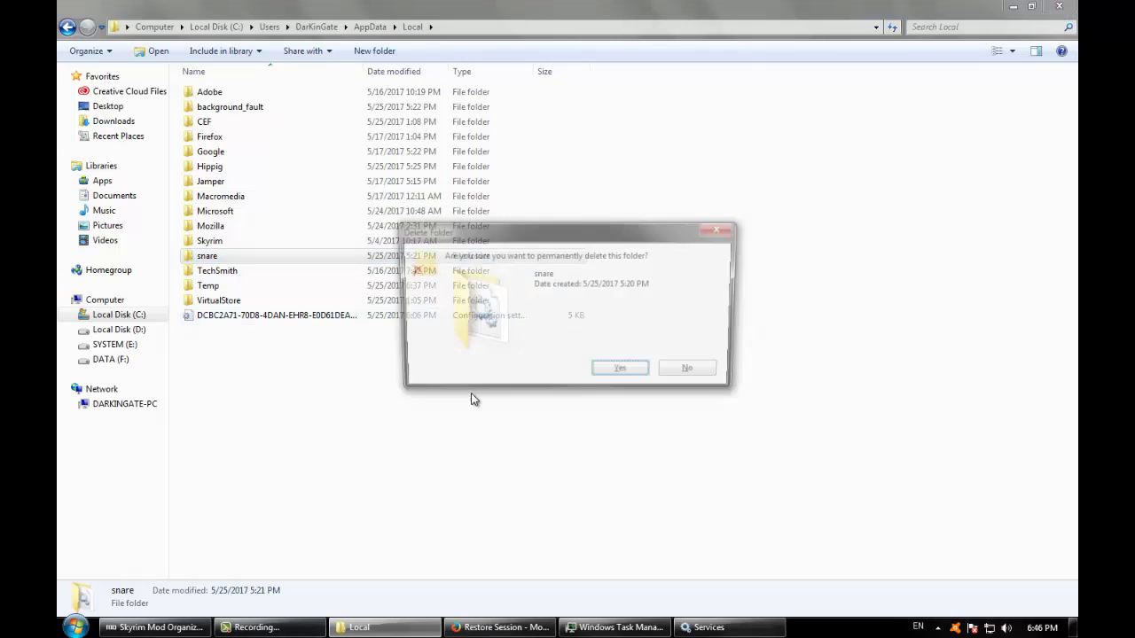
key("Return")
- Try to delete the background_fault folder from AppData\Local, retrying once for the file in use
left_click(276, 107)
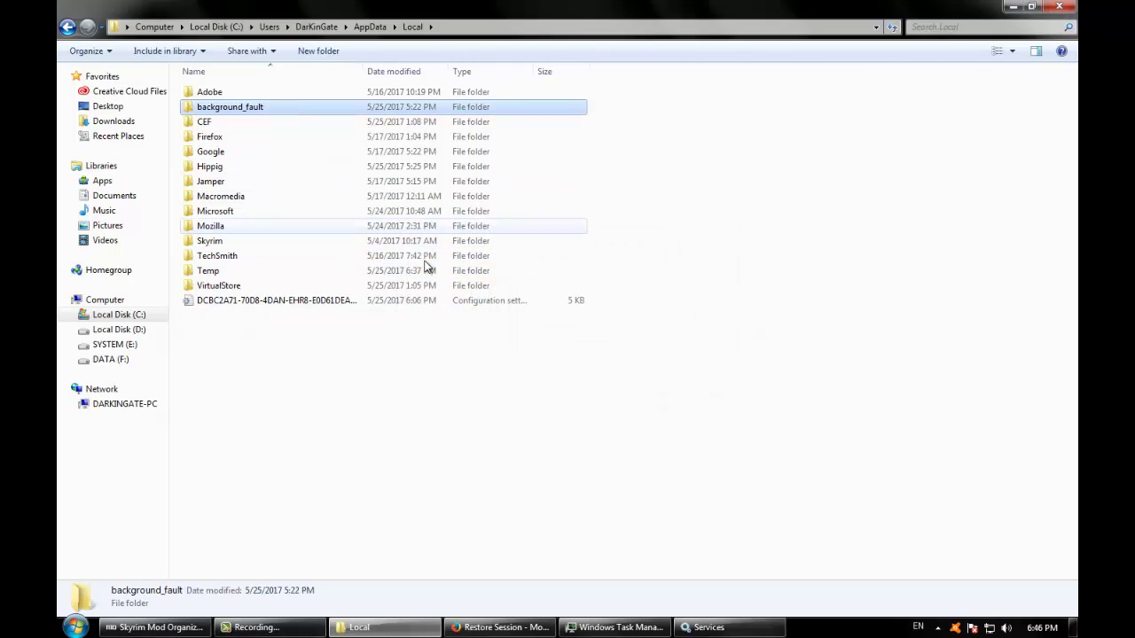
key("Delete")
key("Return")
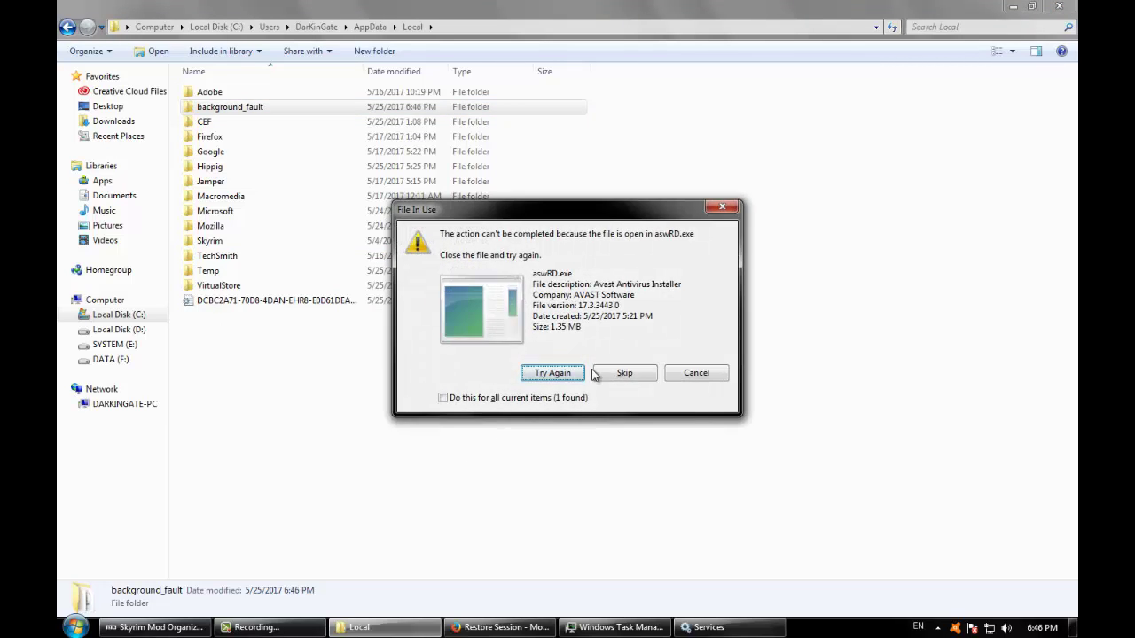
left_click(552, 373)
- Check the services starting with A, including aswbIDSAgent, for the one using aswRD.exe, and return to the pending deletion
left_click(709, 627)
left_click(514, 246)
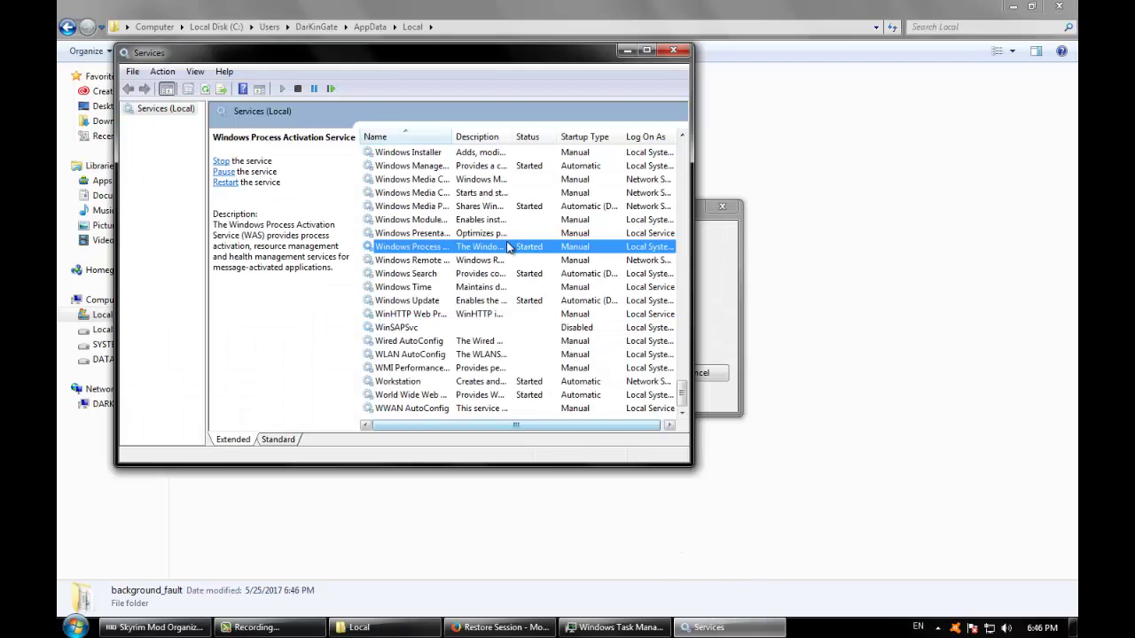
key("a")
key("a")
key("a")
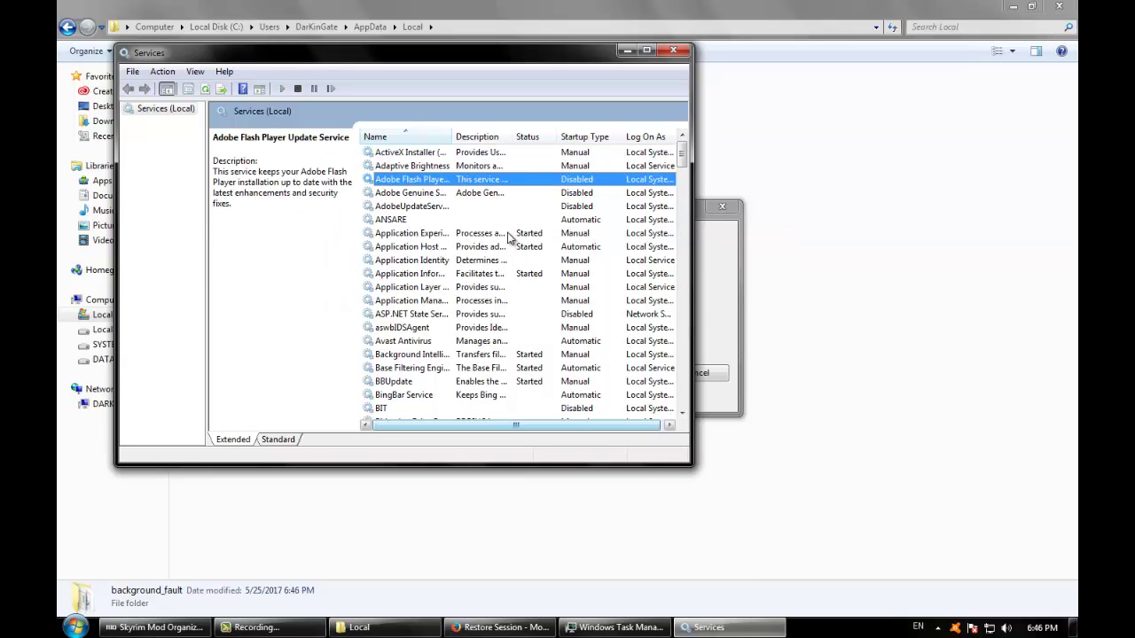
left_click(413, 328)
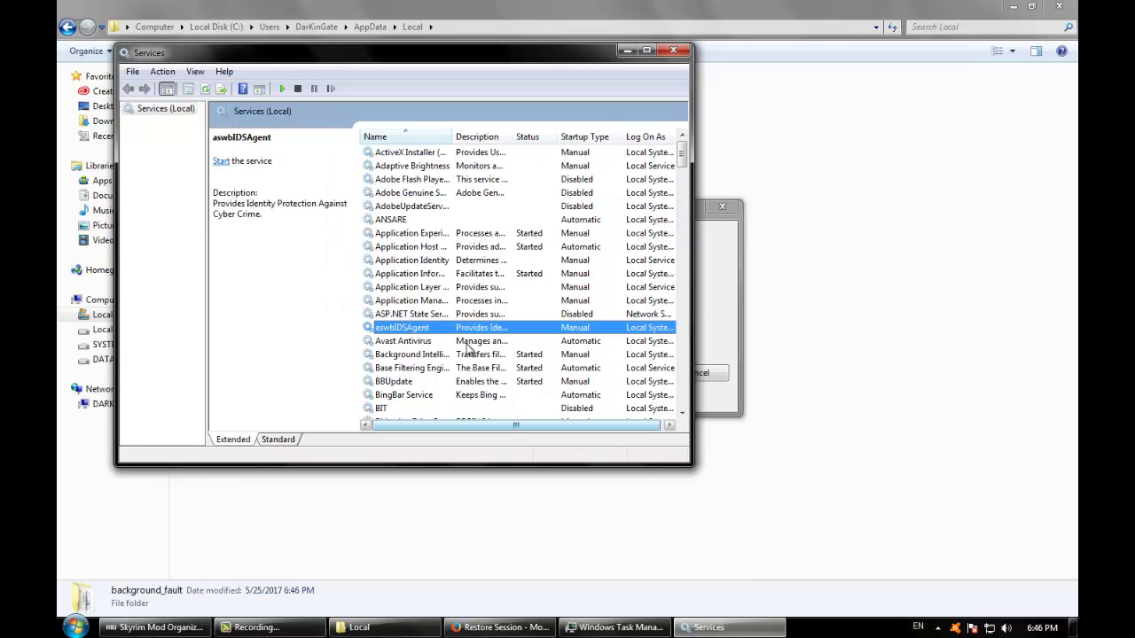
left_click(699, 292)
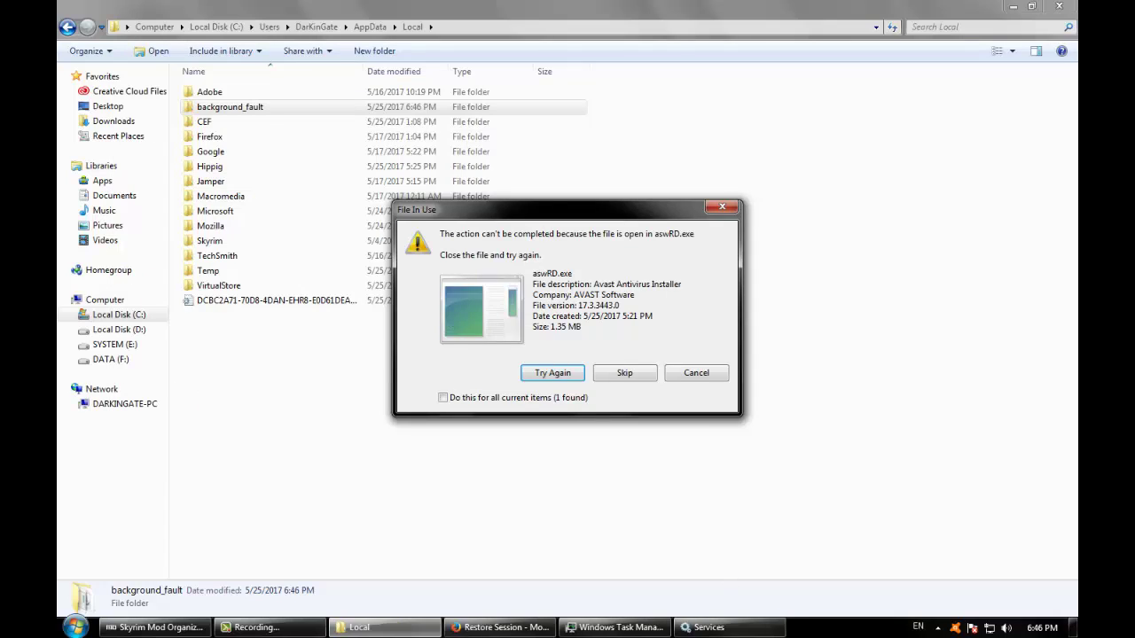
- Go through the services starting with A again, up to Avast Antivirus, for one using aswRD.exe, and return to the pending deletion
left_click(709, 627)
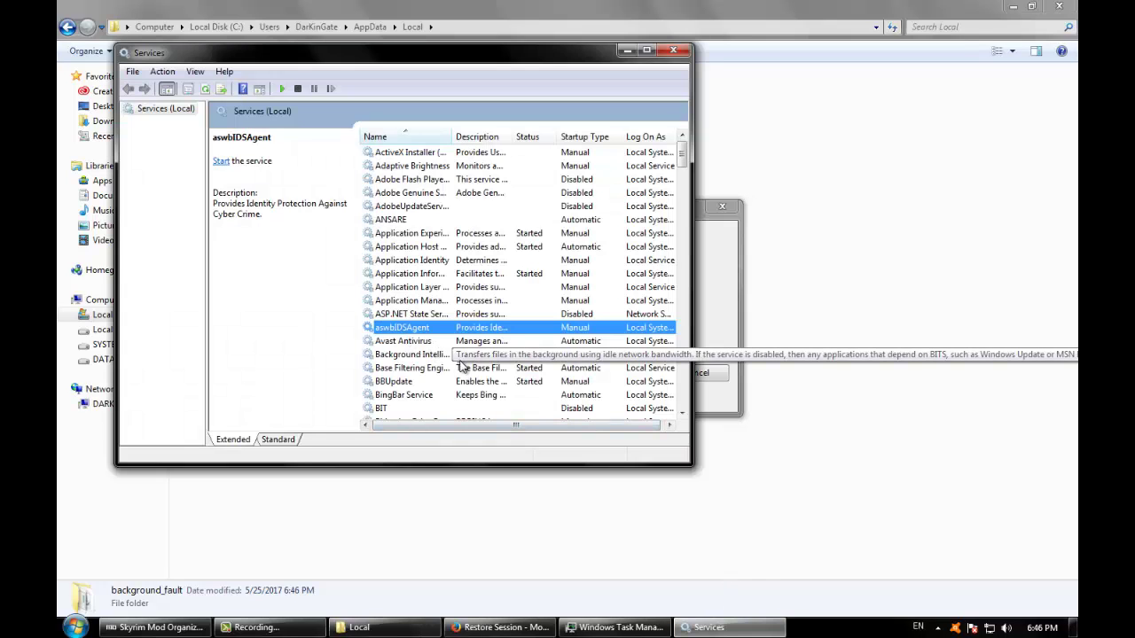
left_click(488, 287)
left_click(484, 302)
left_click(485, 310)
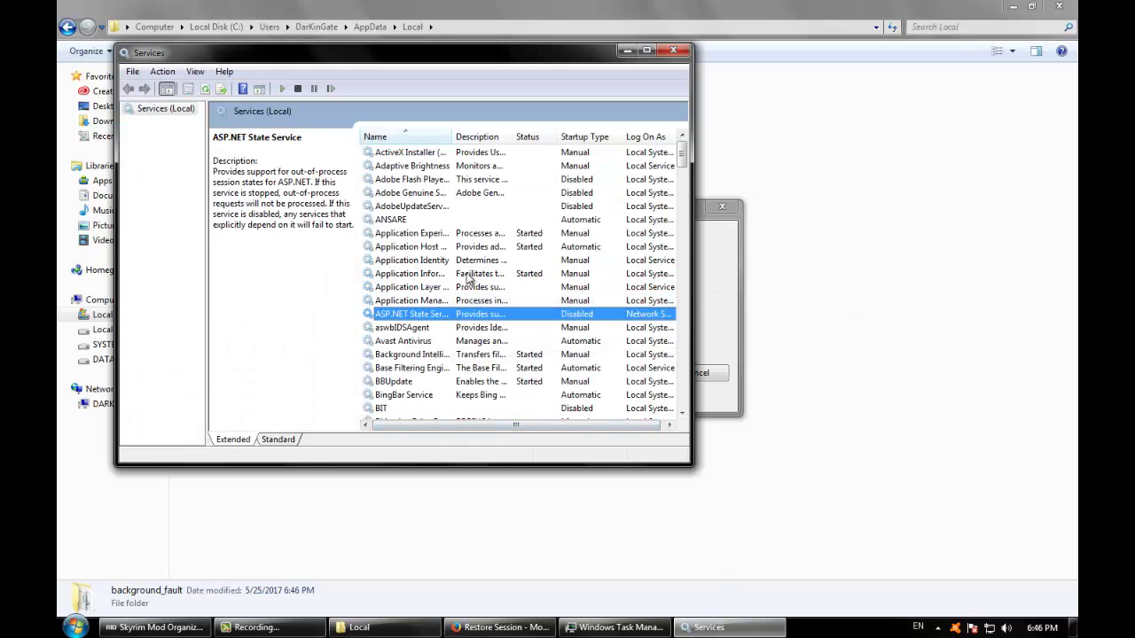
key("a")
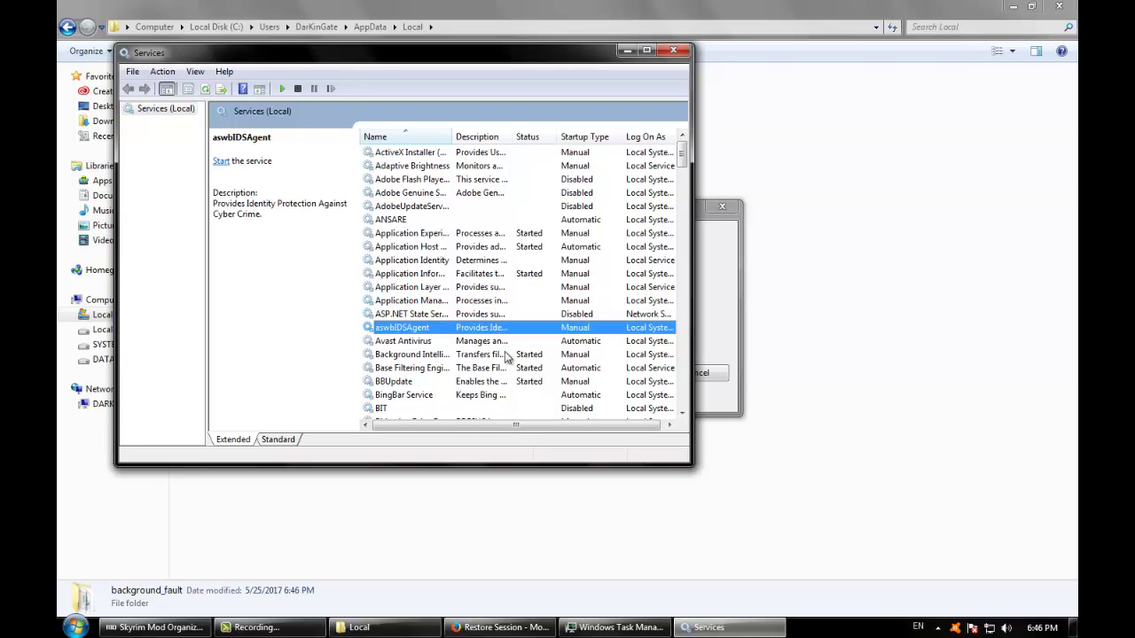
key("a")
key("a")
key("a")
key("a")
key("a")
key("a")
key("a")
key("a")
key("a")
key("a")
key("a")
key("a")
key("a")
key("a")
key("a")
key("a")
key("a")
key("a")
key("a")
key("a")
key("a")
key("a")
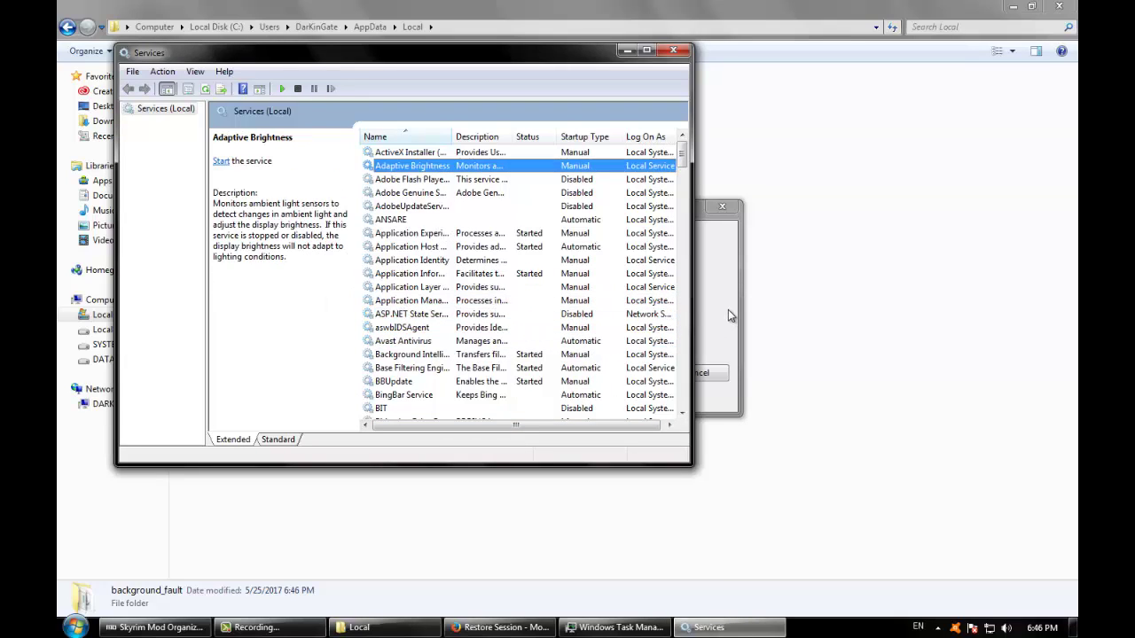
key("a")
key("a")
key("a")
key("a")
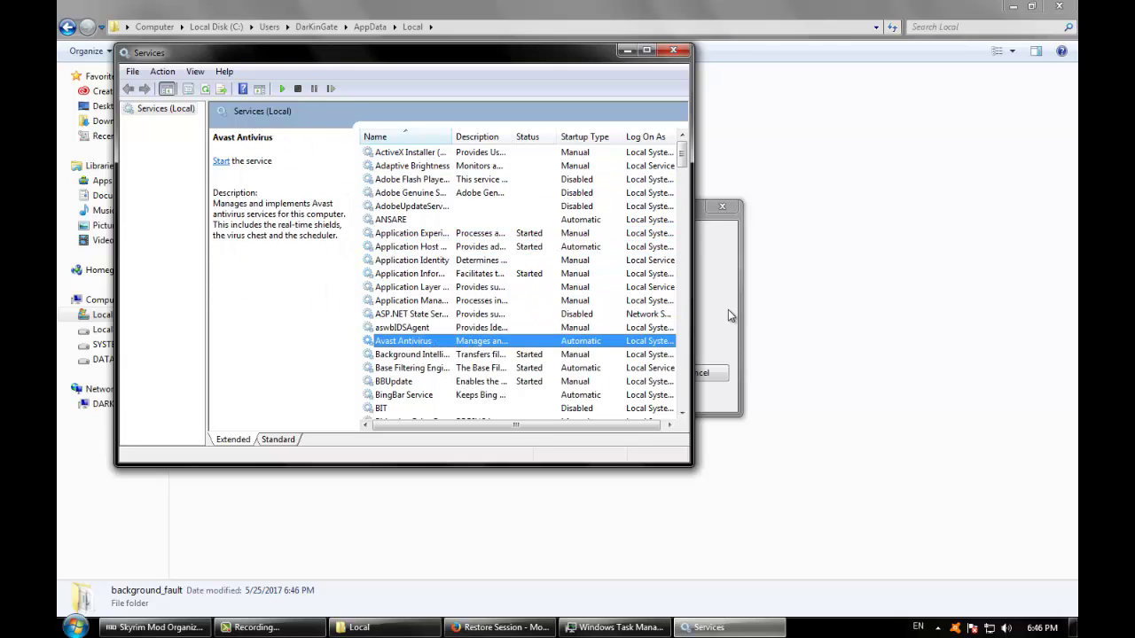
left_click(727, 309)
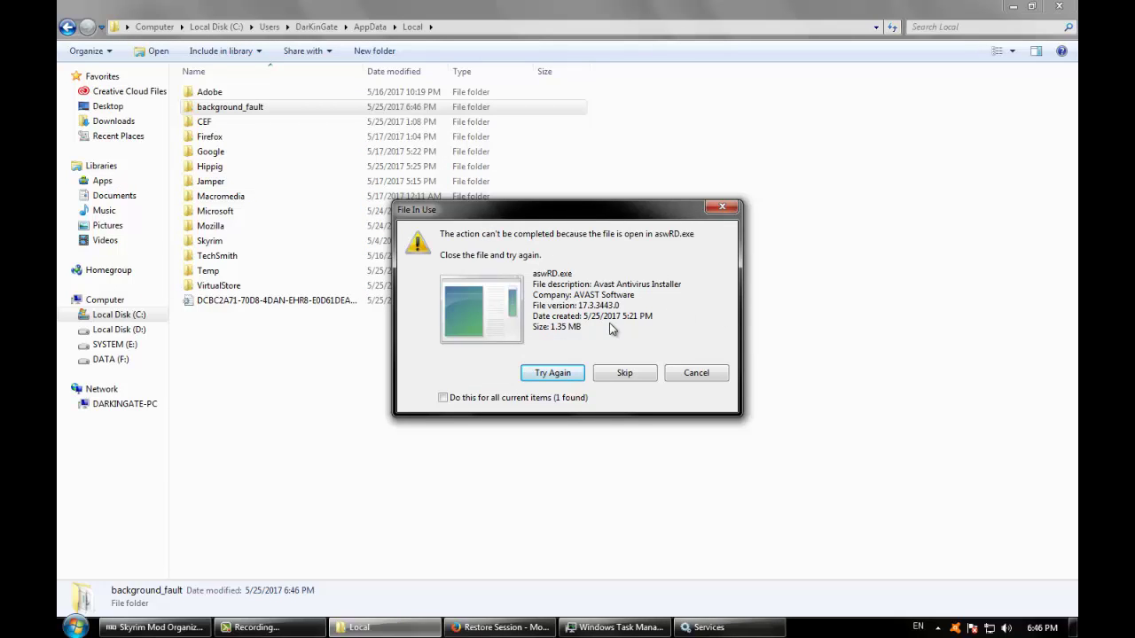
- Recheck the Application services and ANSARE in the services list, and go back to the file-in-use prompt
left_click(710, 627)
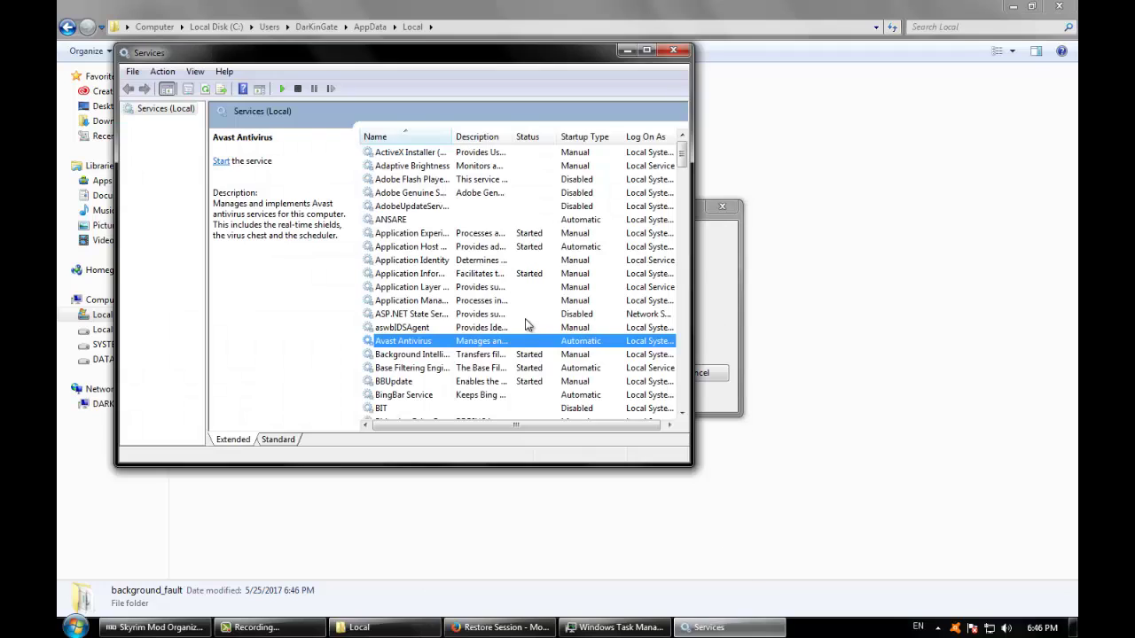
left_click(479, 234)
key("Down")
key("Down")
key("Down")
key("Down")
key("Down")
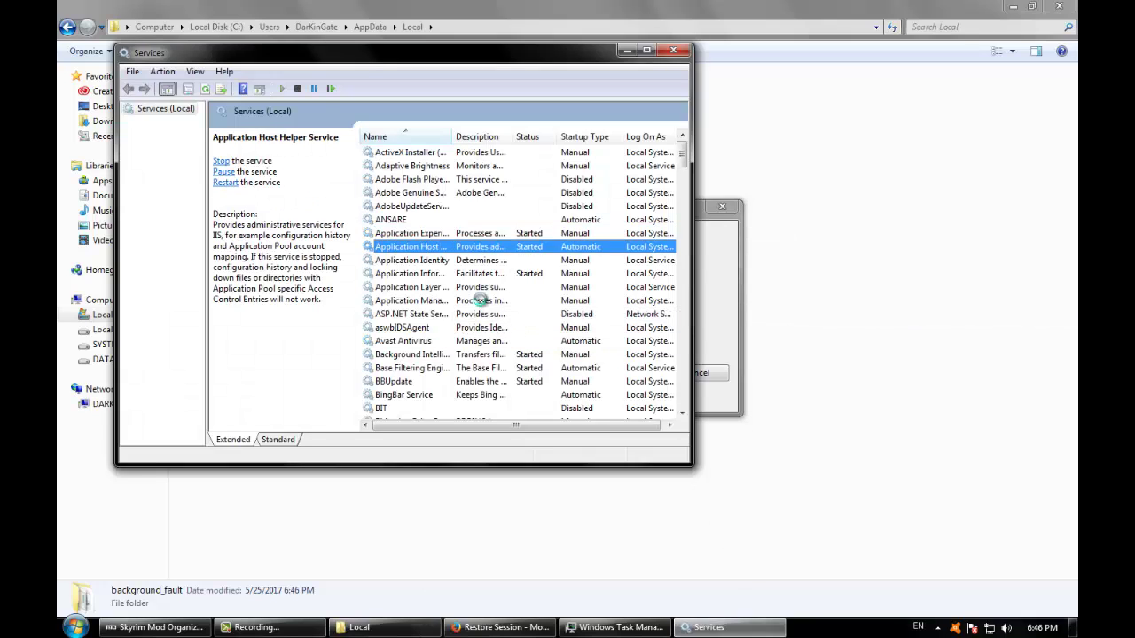
key("Down")
key("Down")
key("Down")
key("a")
key("n")
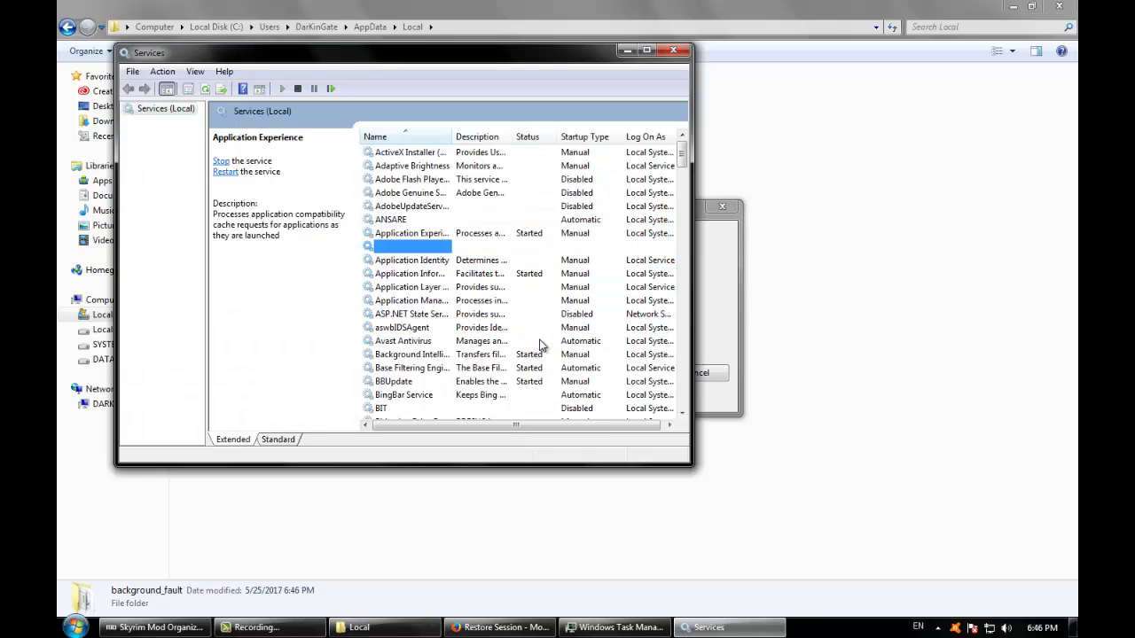
left_click(715, 313)
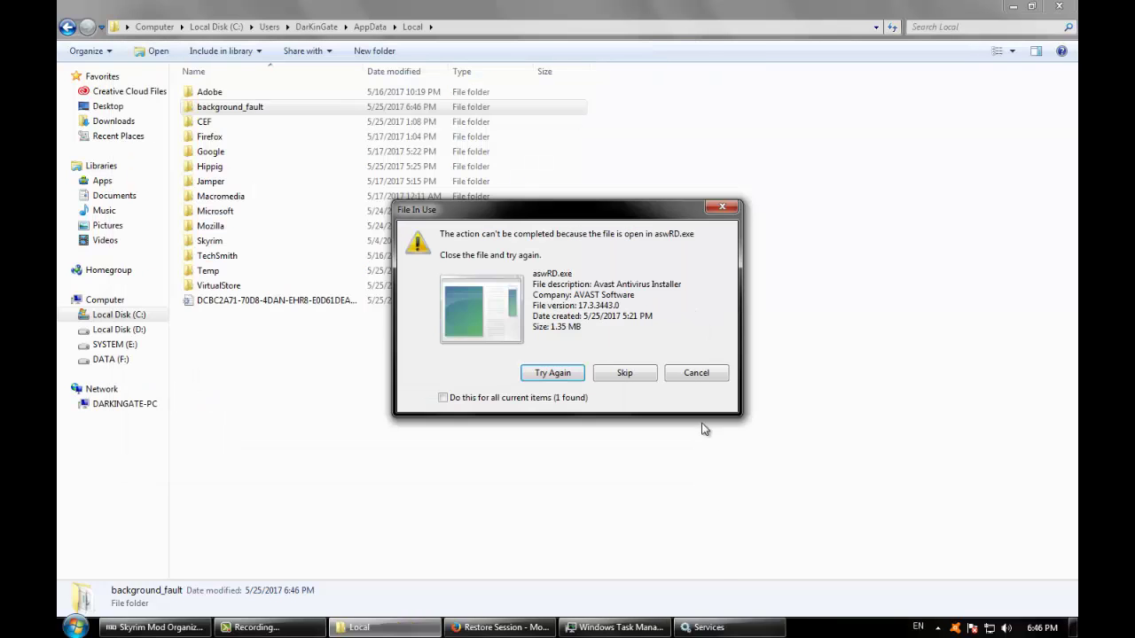
- Skip aswRD.exe and cancel the rest of the background_fault folder's deletion
mouse_move(723, 627)
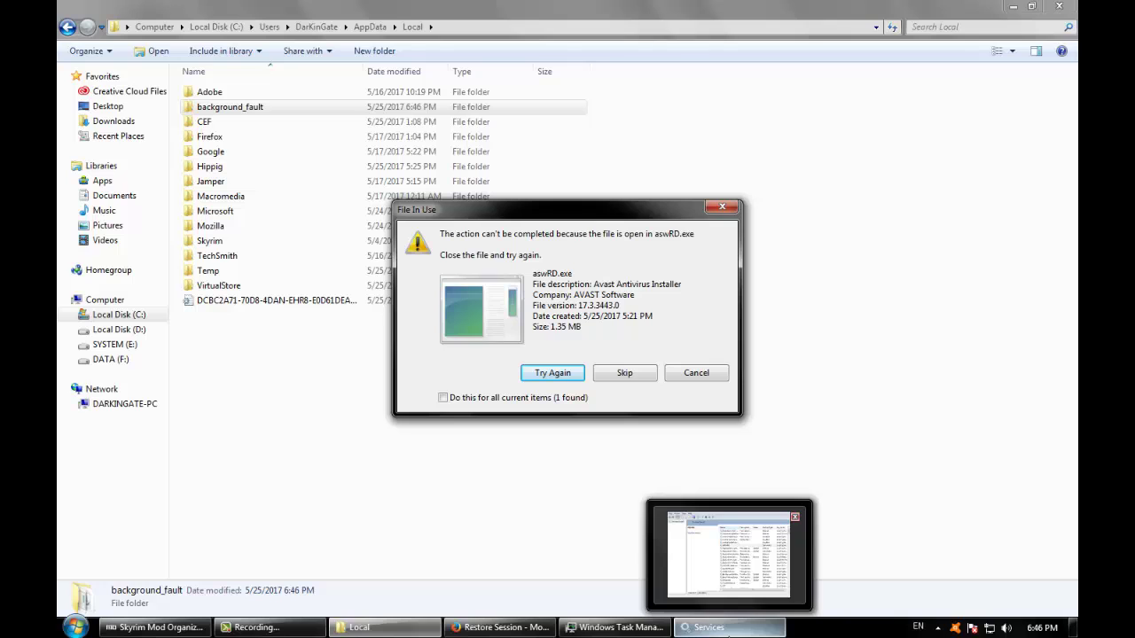
left_click(625, 372)
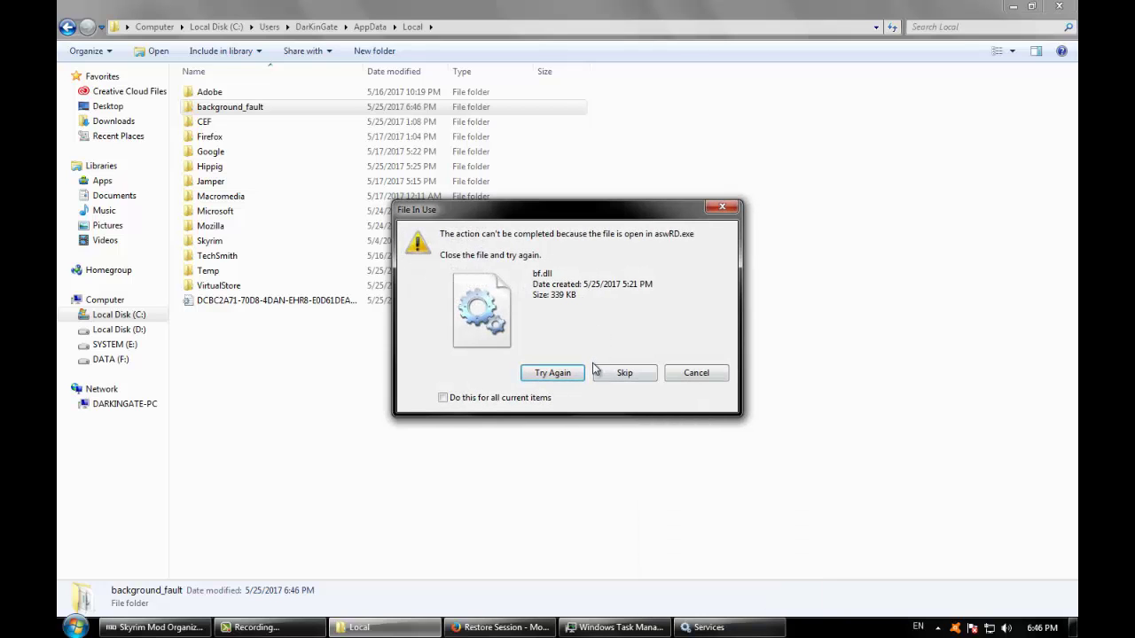
left_click(680, 376)
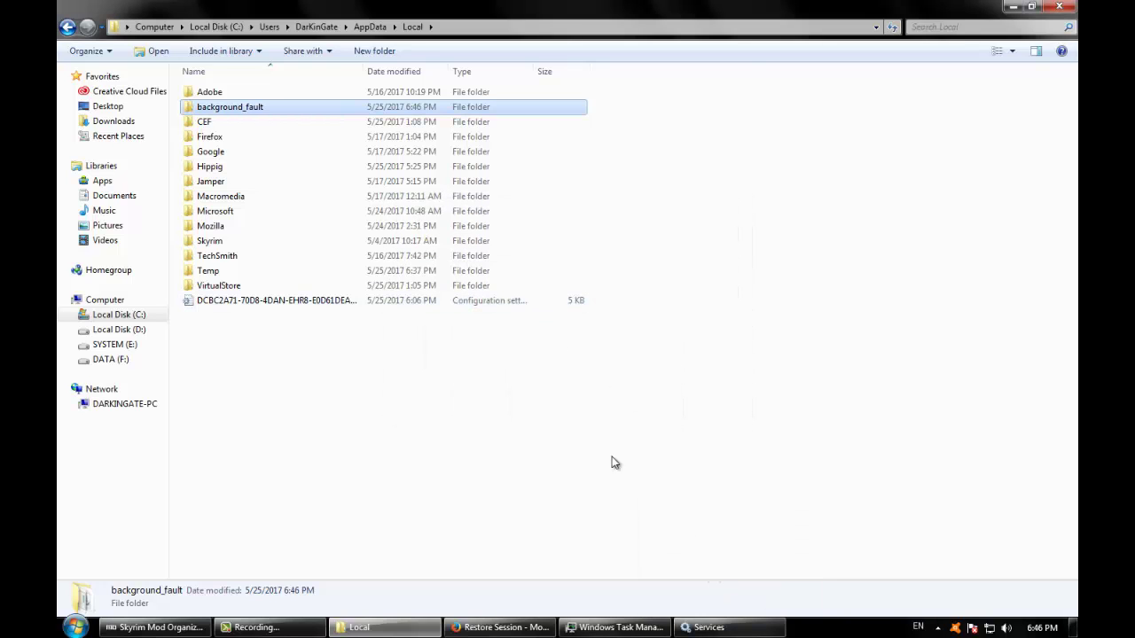
left_click(519, 403)
- Check the contents of the CEF folder in AppData\Local, return to Local, and delete CEF
double_click(299, 123)
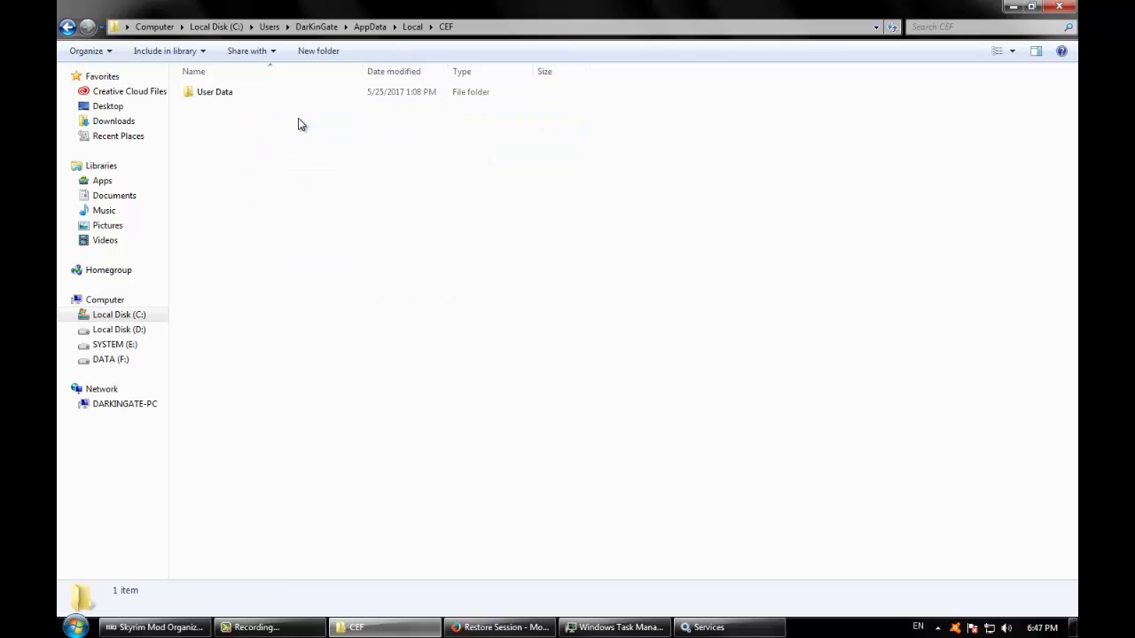
key("BackSpace")
key("Delete")
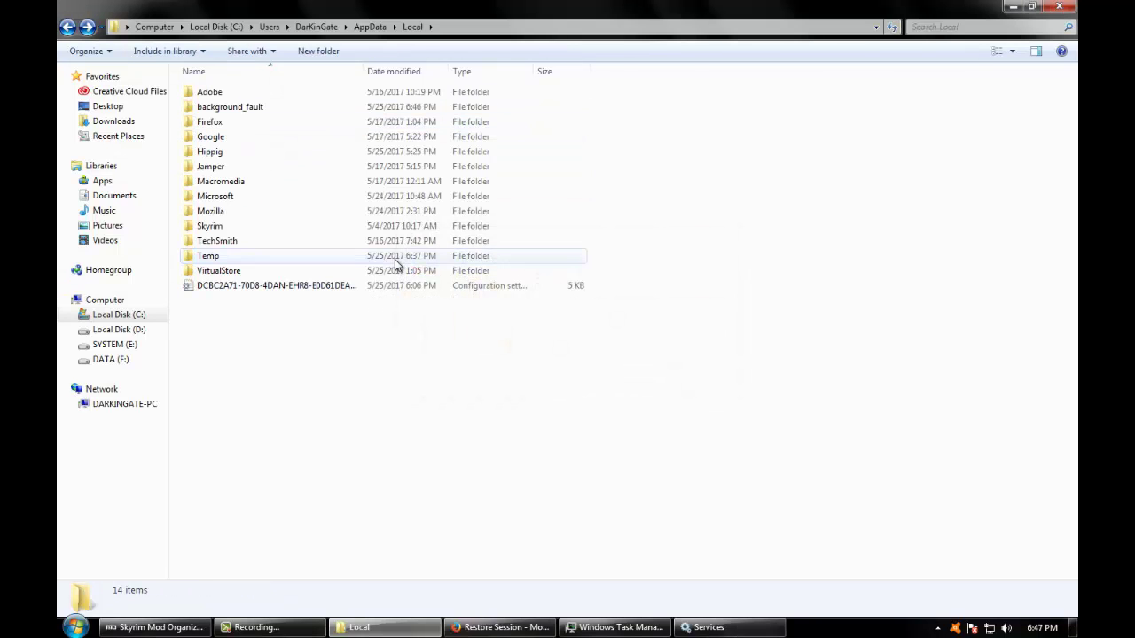
- Permanently delete the Hippig and Jamper folders from AppData\Local
left_click(246, 152)
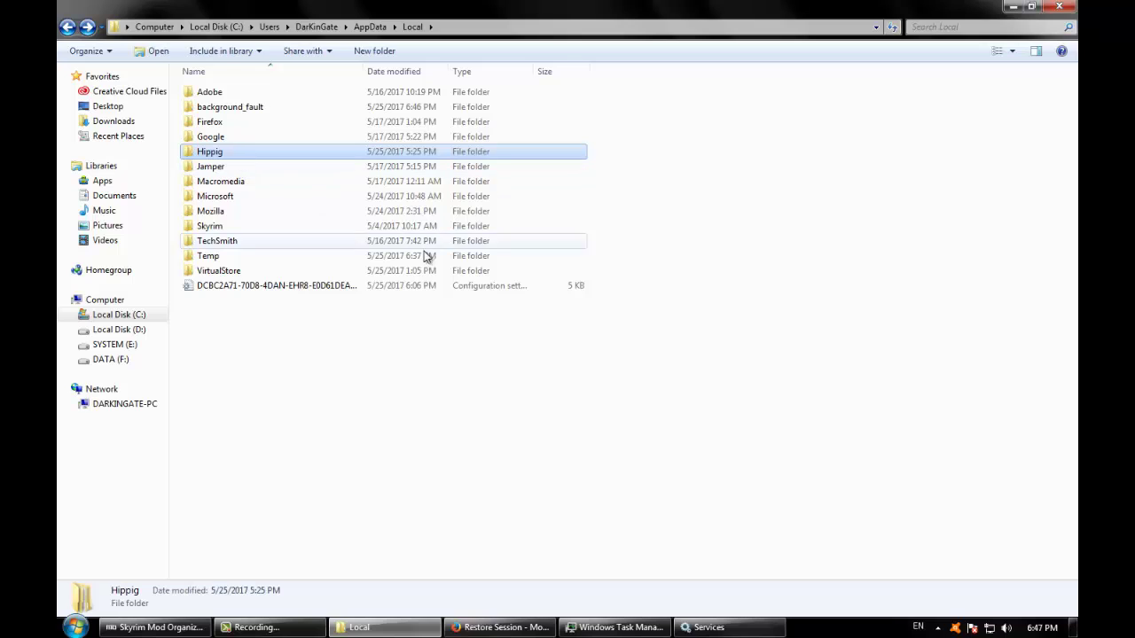
key("shift+Delete")
key("Return")
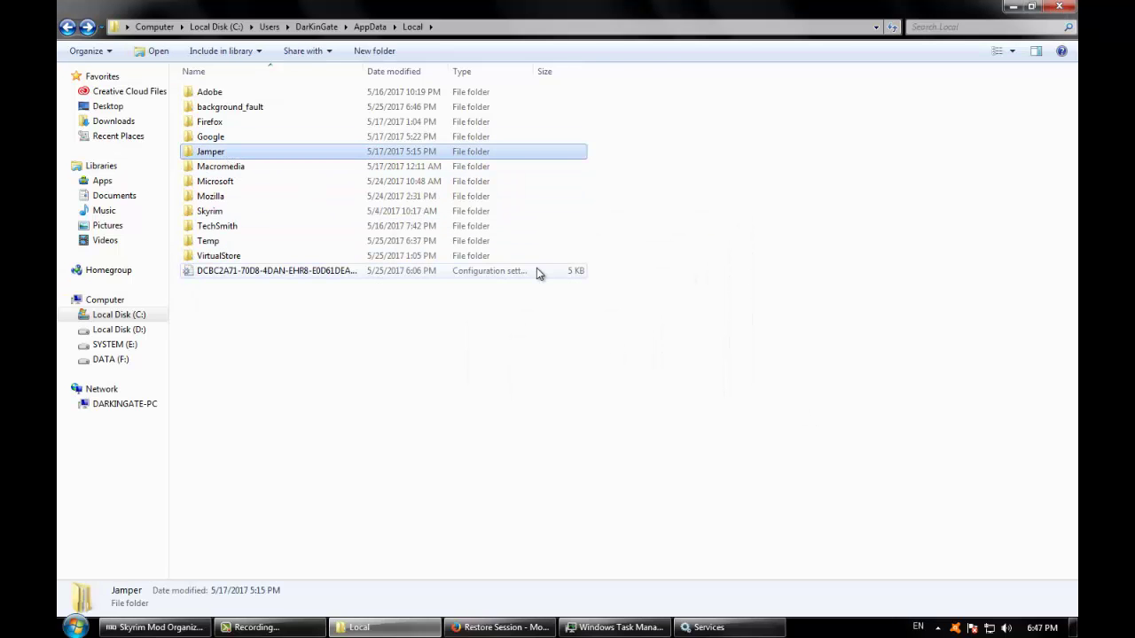
key("shift+Delete")
key("Return")
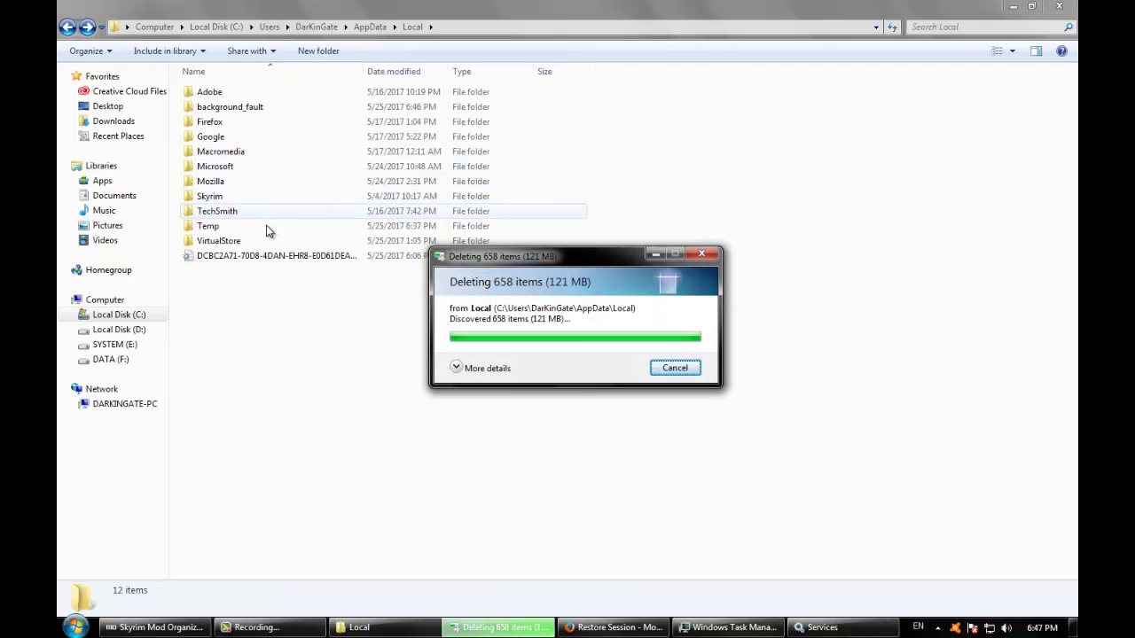
- Open the Temp folder in AppData\Local and delete its acro_rd_dir and BCLTMP folders
double_click(263, 229)
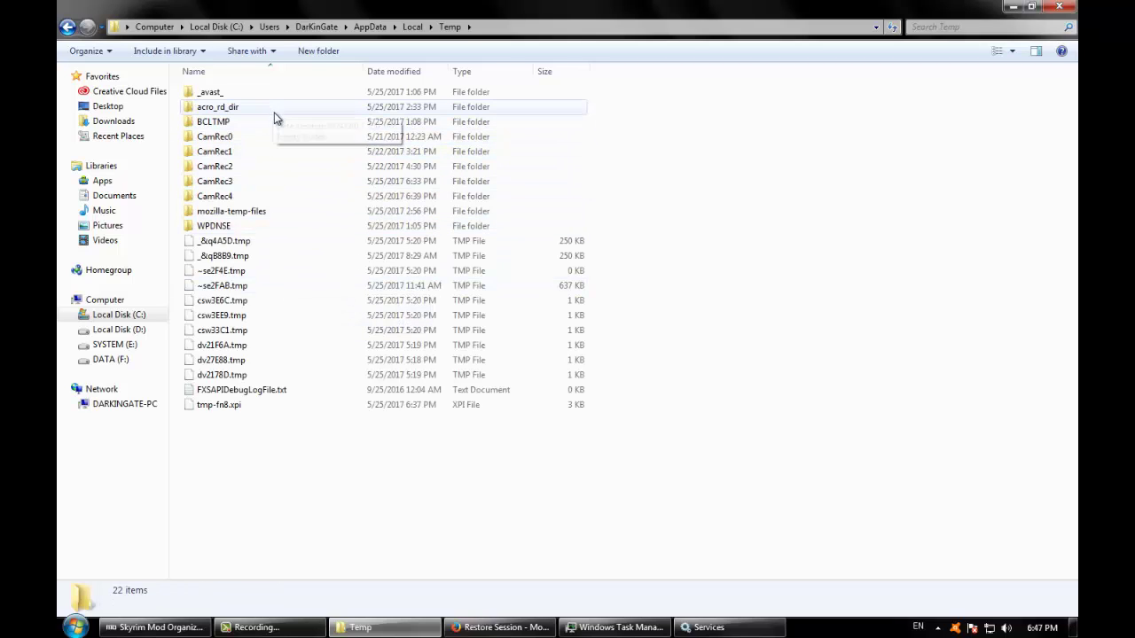
left_click_drag(610, 124, 486, 112)
key("Delete")
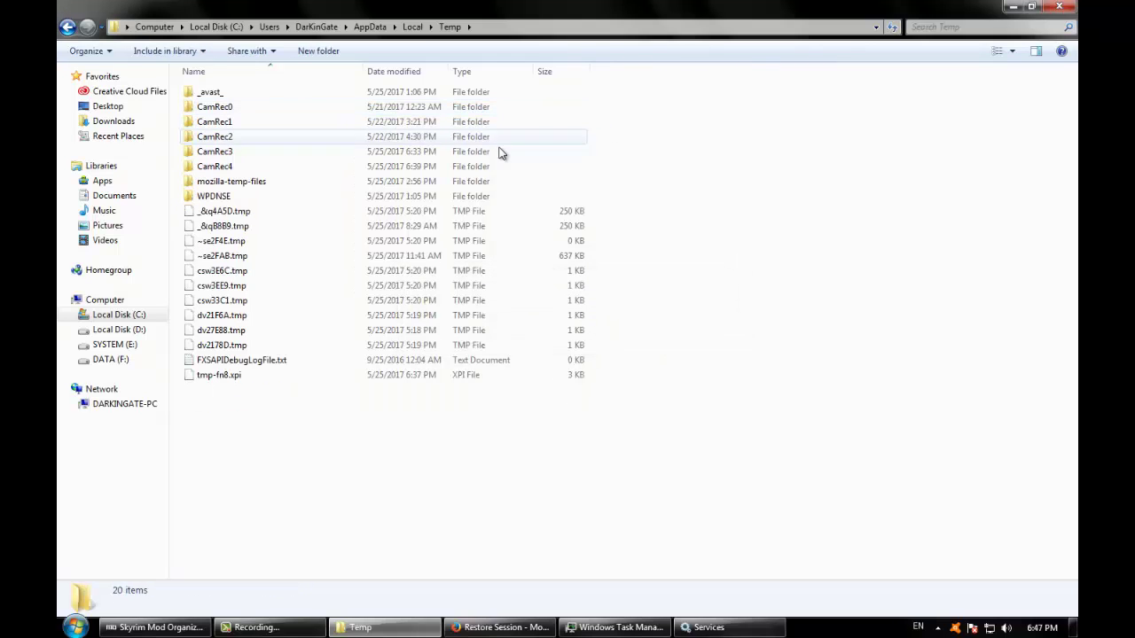
- Check the mozilla-temp-files and WPDNSE folders inside Temp, and delete WPDNSE
double_click(280, 182)
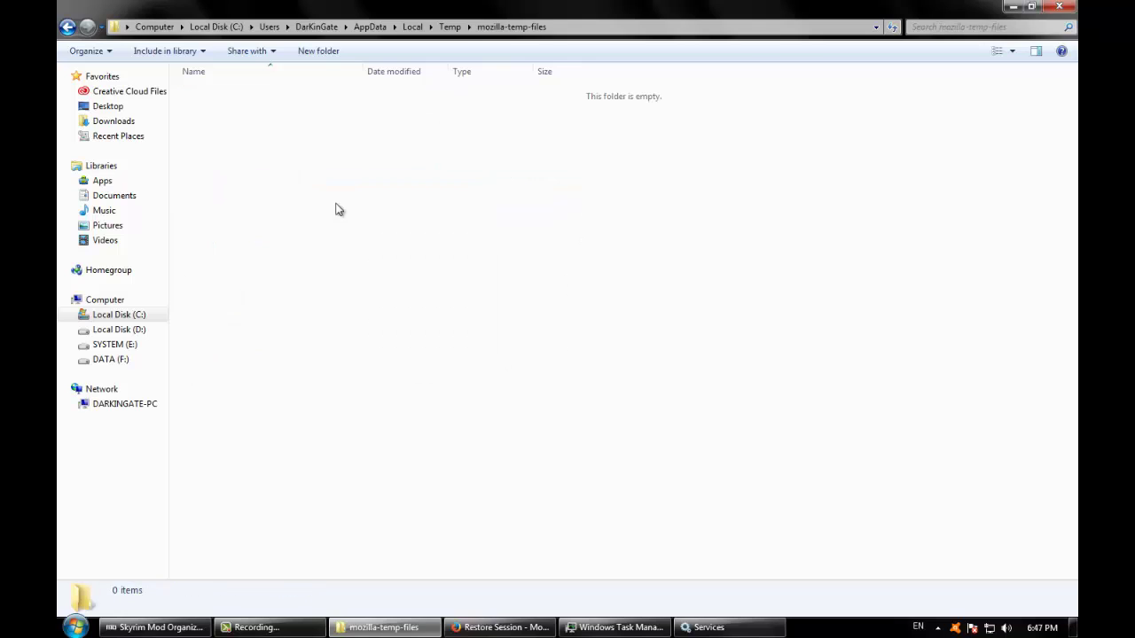
key("BackSpace")
key("Down")
key("Return")
key("BackSpace")
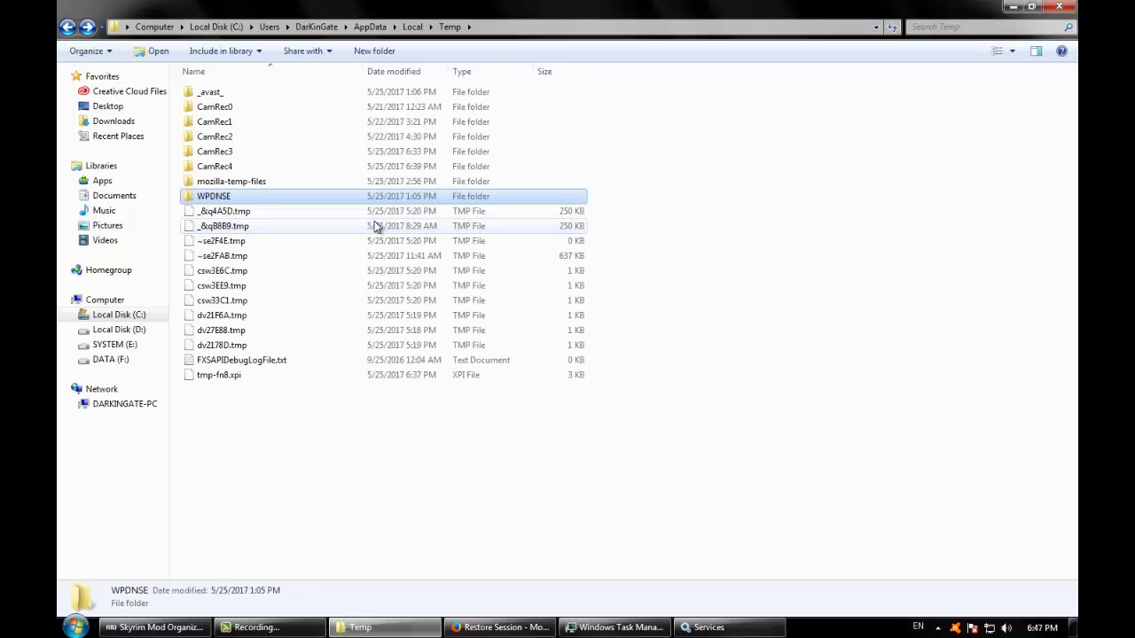
key("Delete")
key("Return")
- Permanently delete the loose files in Temp, from _&q4A5D.tmp to tmp-fn8.xpi, skipping FXSAPIDebugLogFile.txt
left_click_drag(767, 393, 259, 188)
key("Delete")
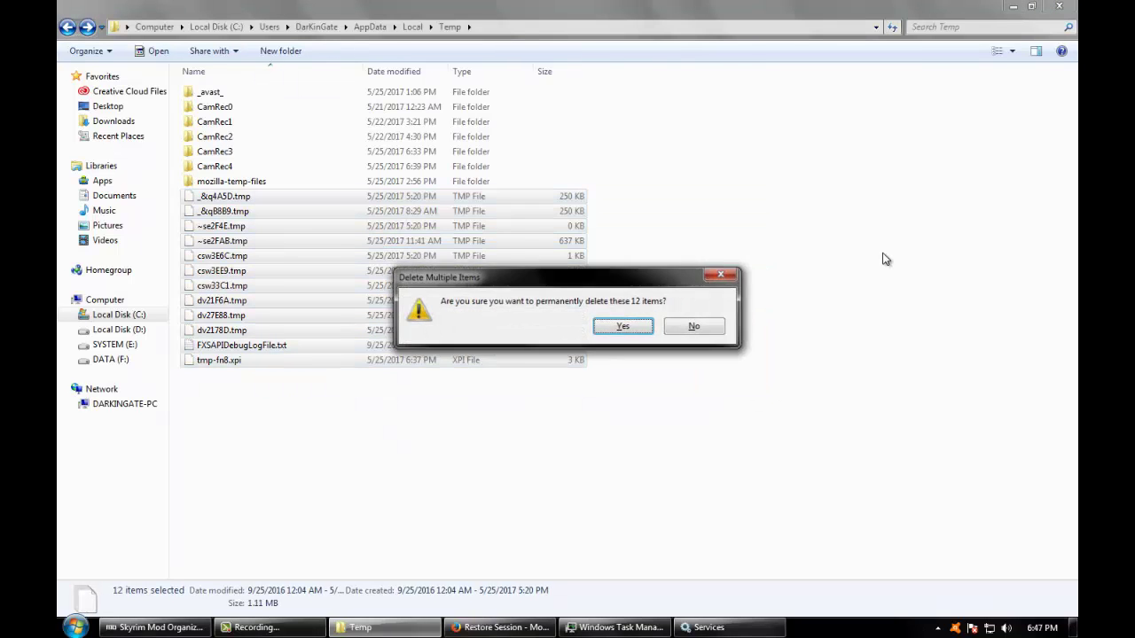
key("Return")
key("Tab")
key("Return")
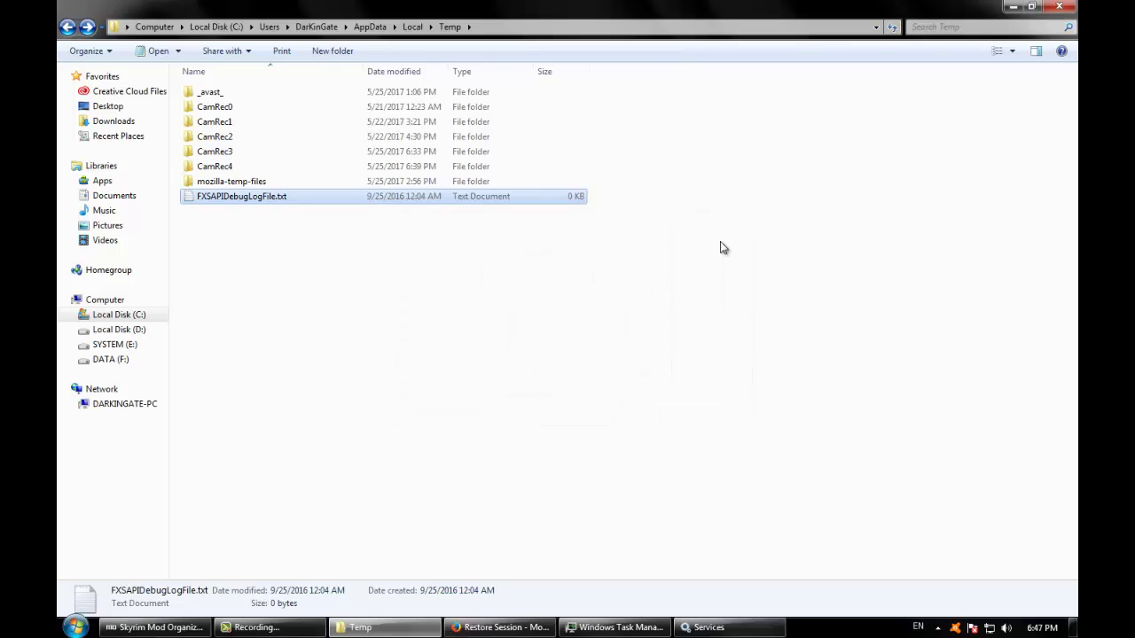
- Look through AppData\LocalLow, including its Mozilla and Temp folders, and go back up to the root of Local Disk (C:)
left_click(413, 26)
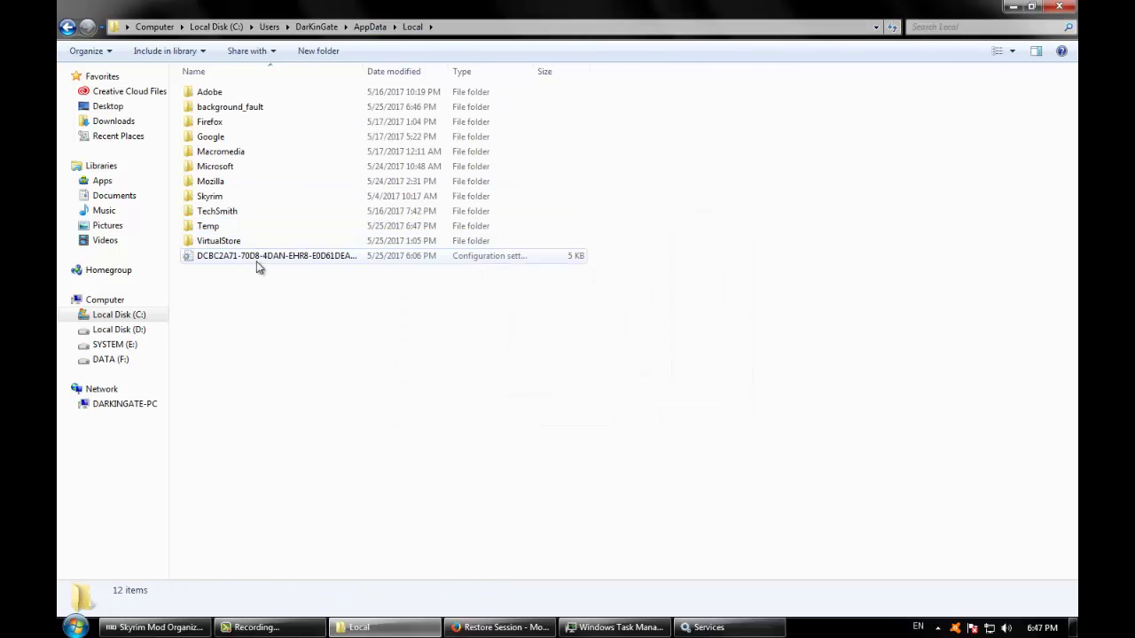
left_click(369, 27)
double_click(273, 107)
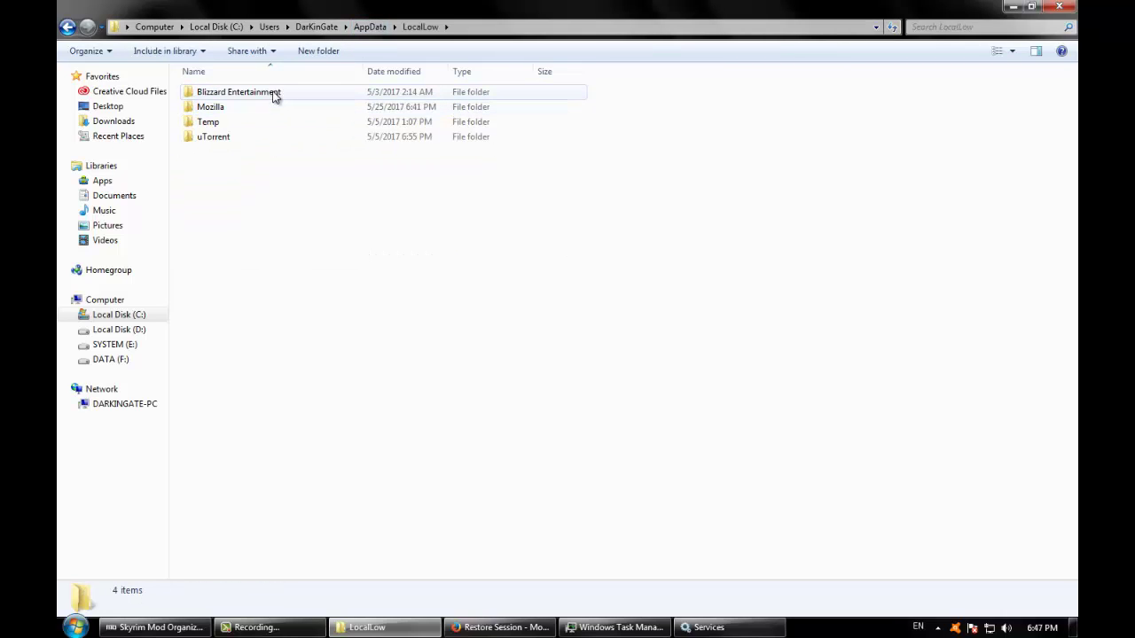
double_click(273, 106)
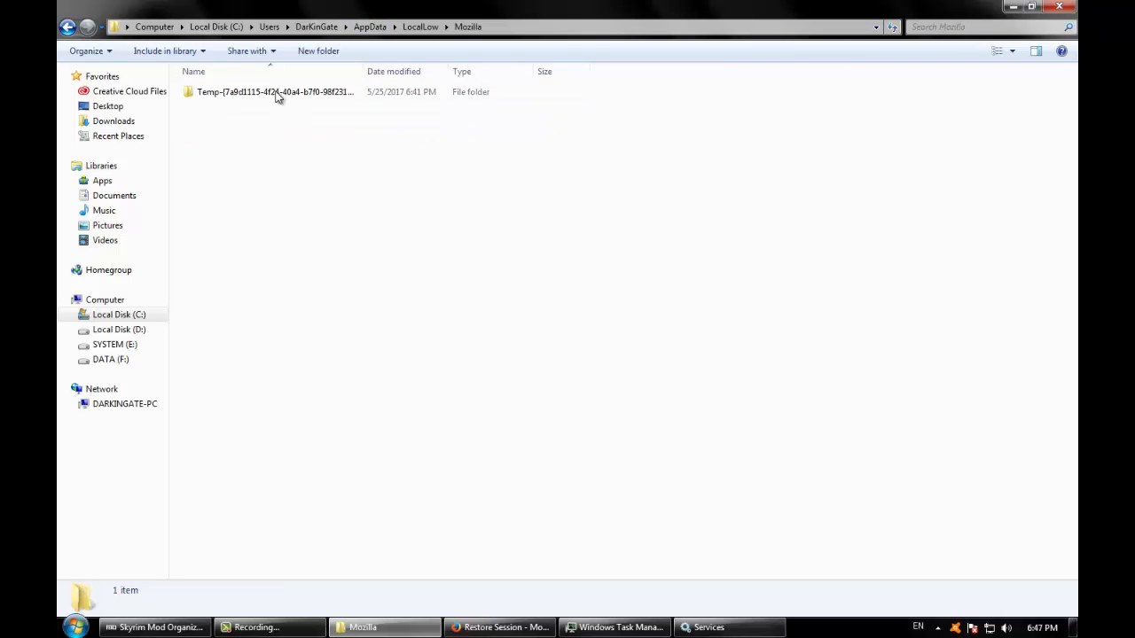
key("BackSpace")
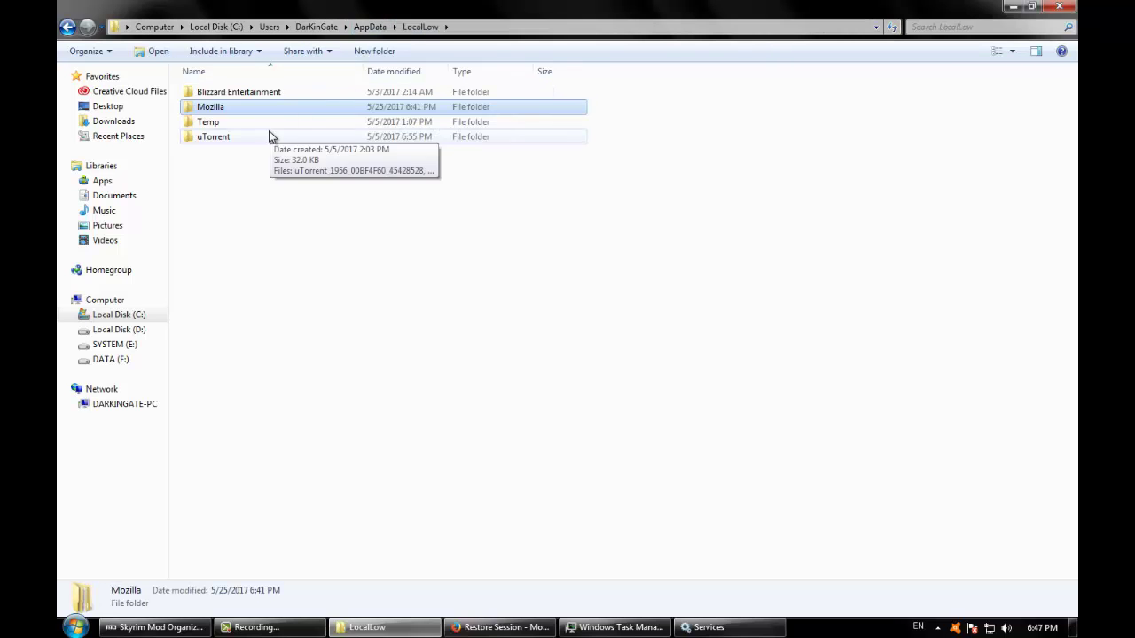
double_click(264, 121)
double_click(309, 91)
left_click(316, 26)
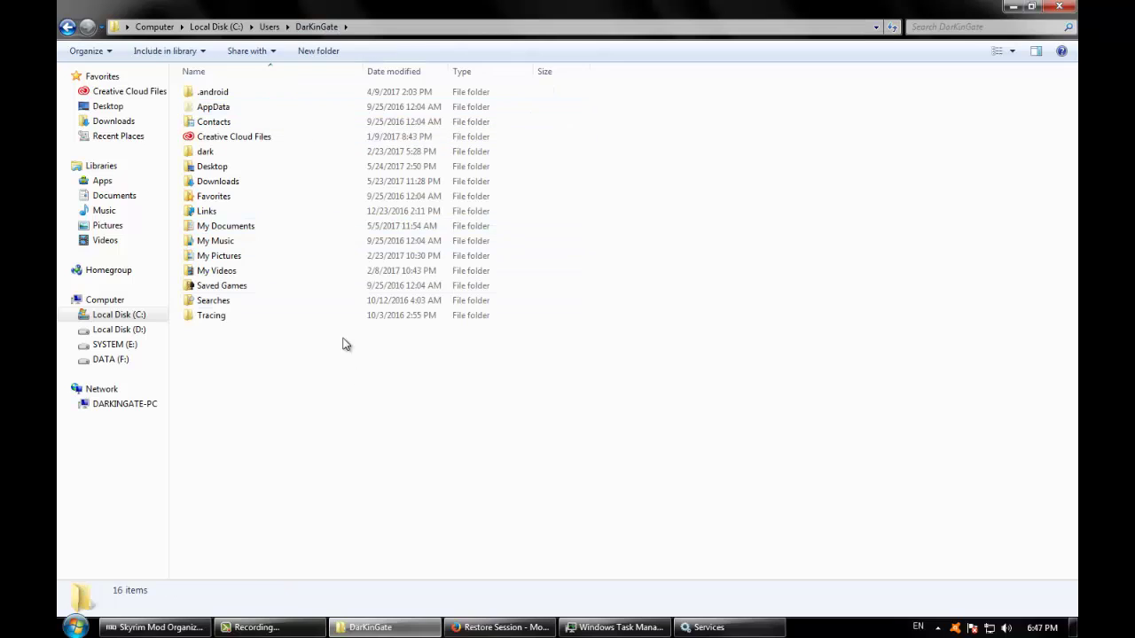
left_click(270, 27)
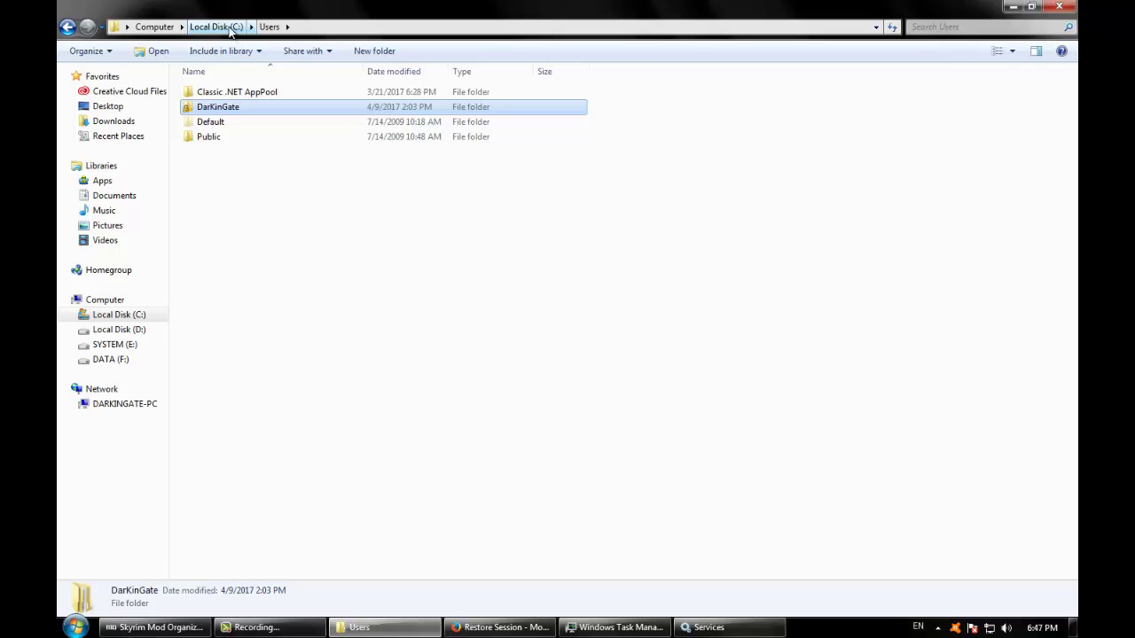
left_click(230, 29)
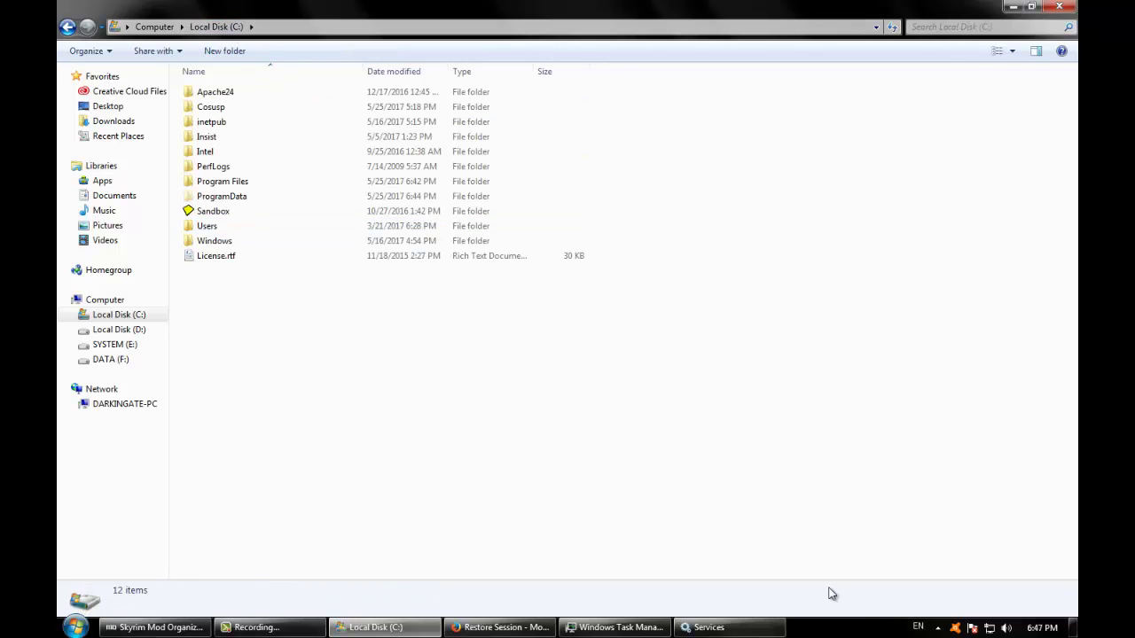
- Bring up Task Manager, examine the services around the letter Q in the Services window, and close that window
right_click(861, 627)
left_click(918, 589)
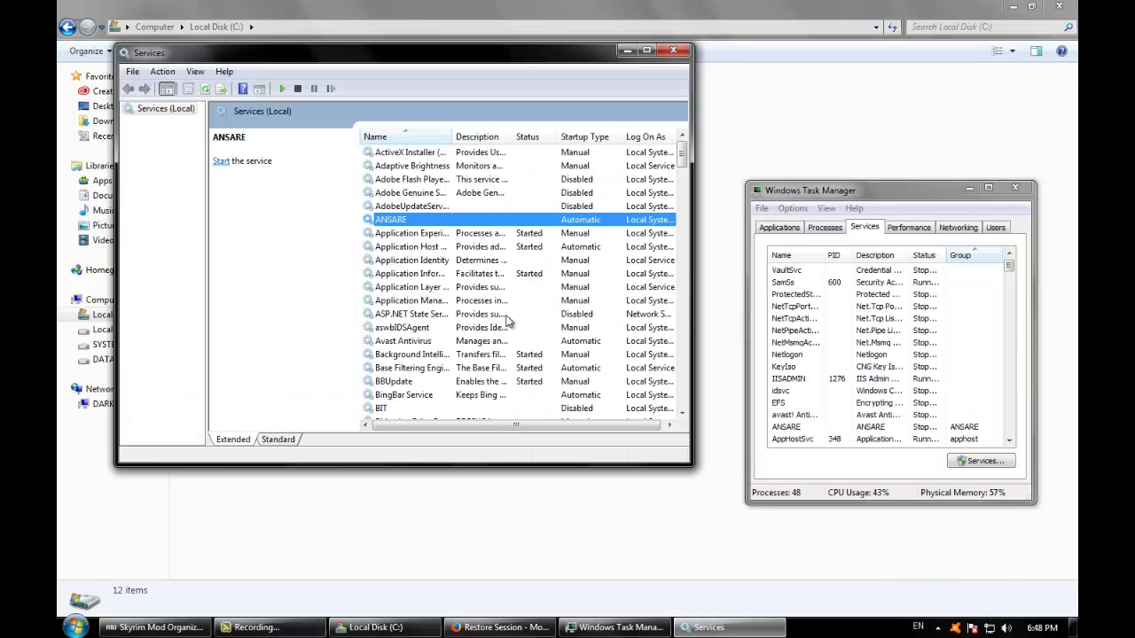
left_click(458, 182)
key("q")
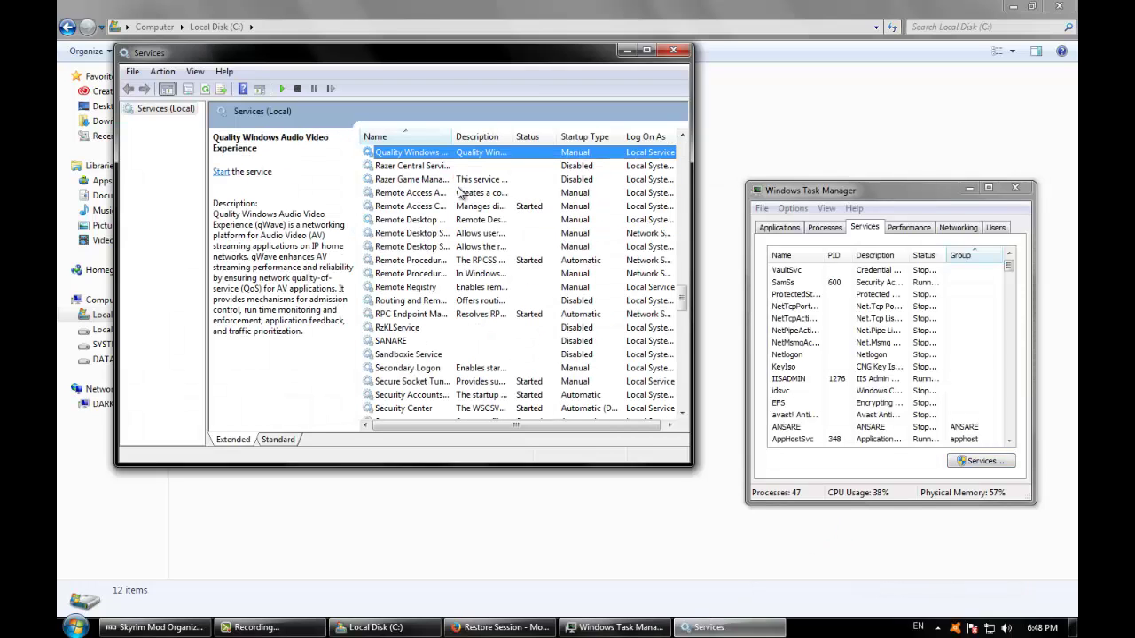
scroll(474, 210, "up", 3)
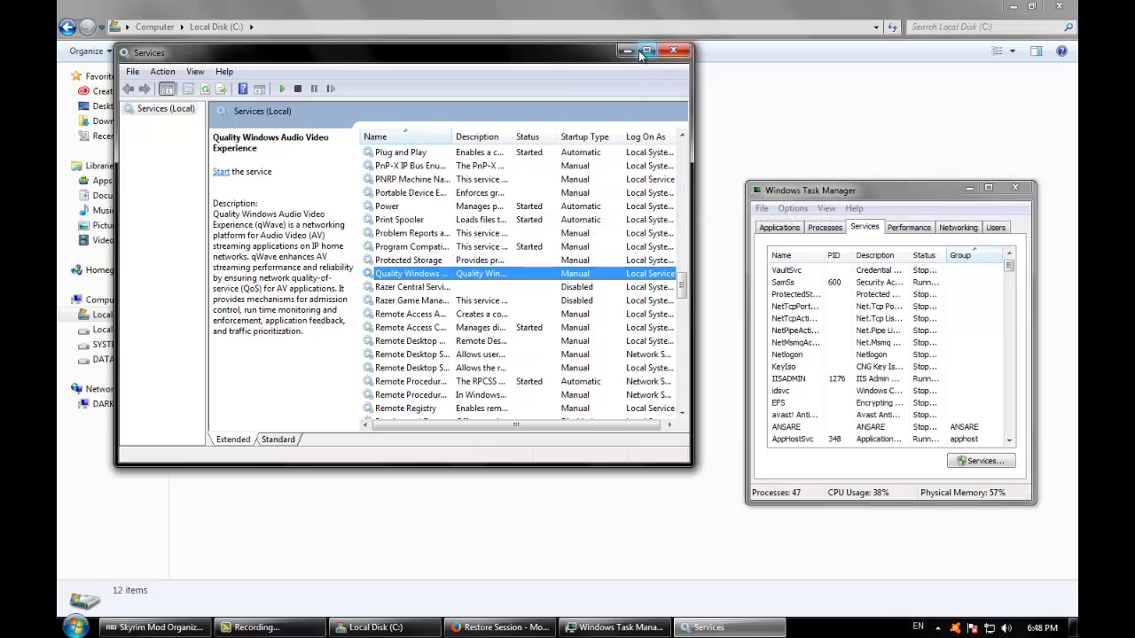
left_click(673, 51)
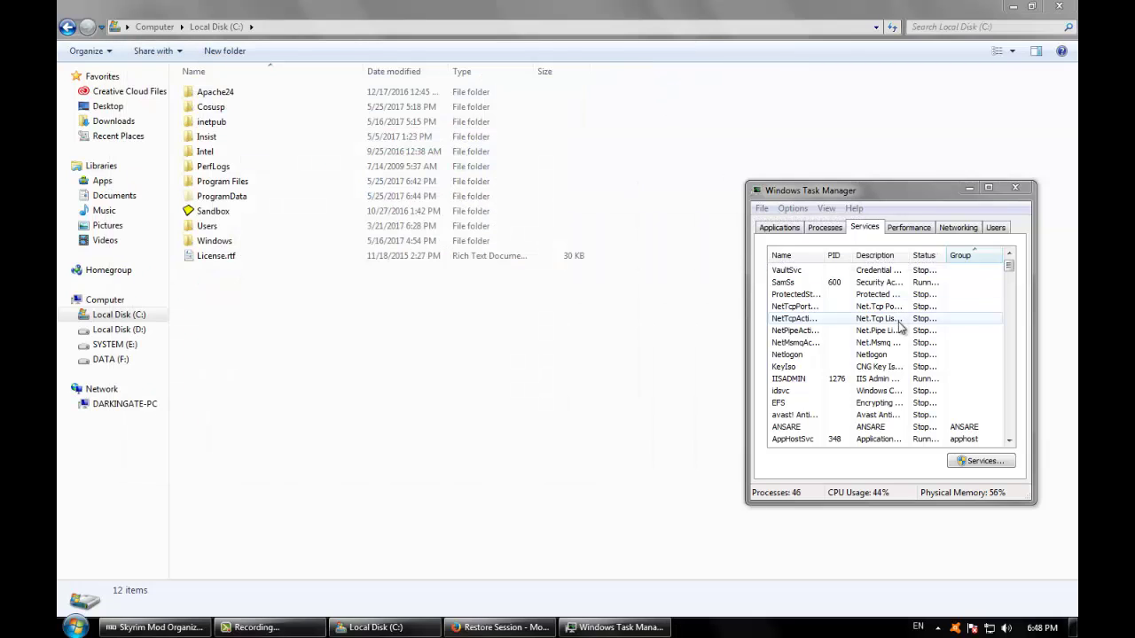
- Locate the QWAVE service in Task Manager's service list, check its available actions, and close Task Manager
left_click(898, 323)
scroll(900, 326, "down", 5)
left_click(836, 272)
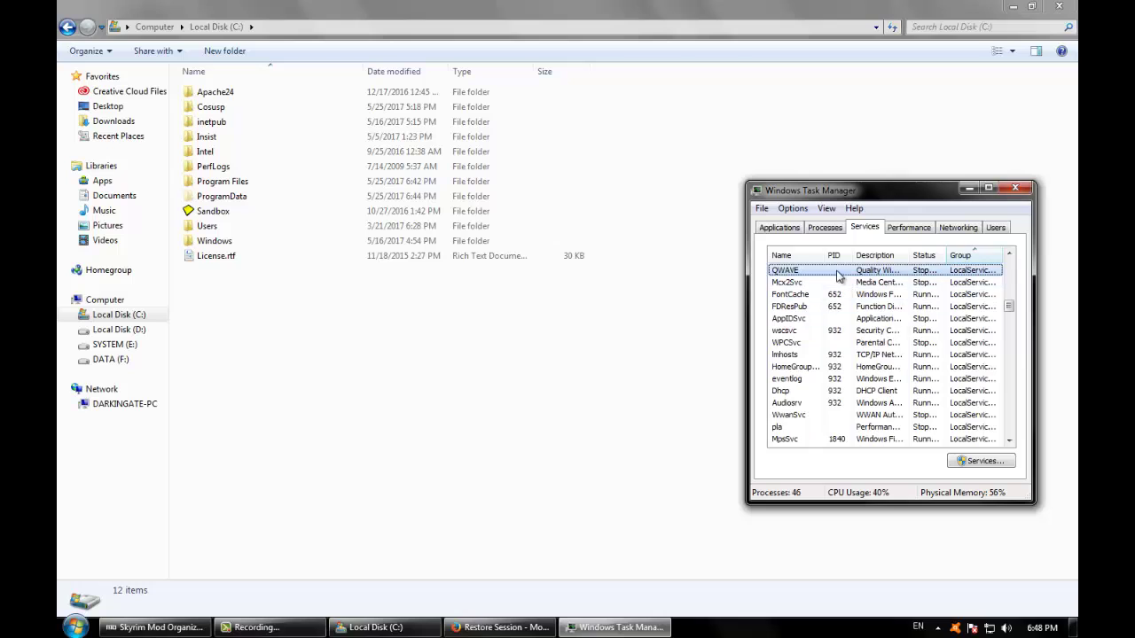
right_click(838, 277)
left_click(883, 280)
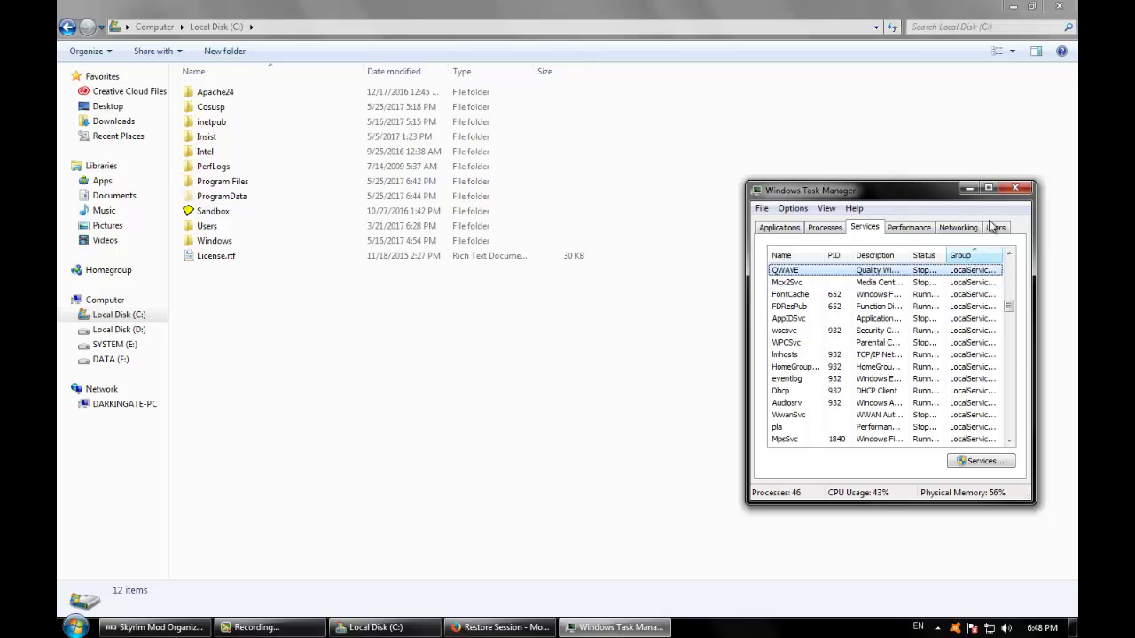
left_click(1018, 188)
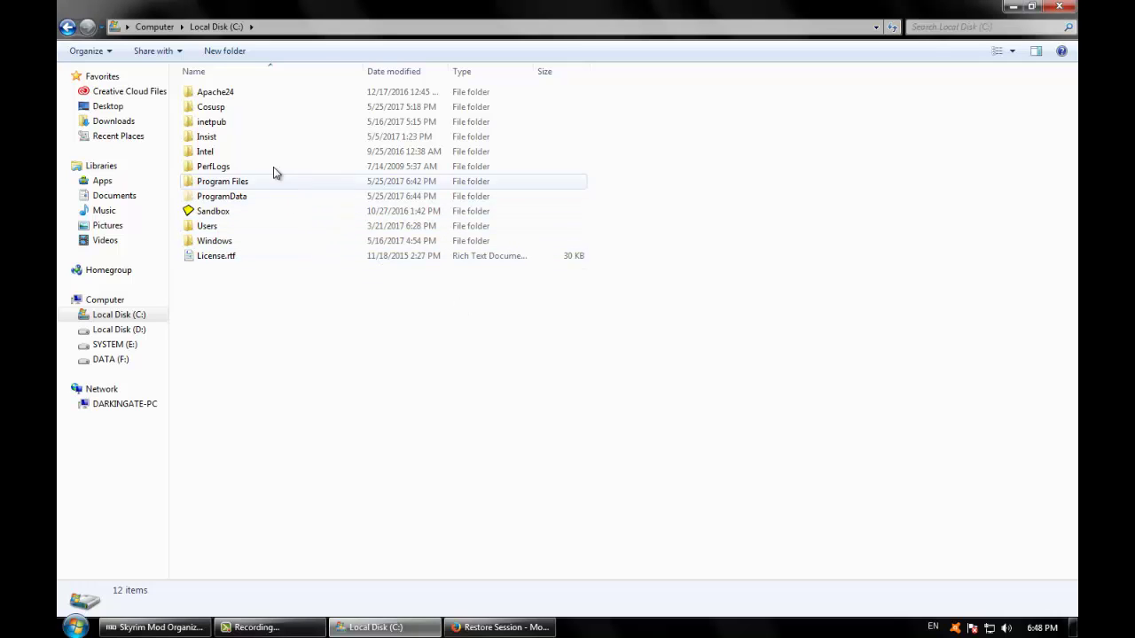
- Check the contents of the Cosusp and Insist folders in Local Disk (C:) and delete both folders
double_click(244, 107)
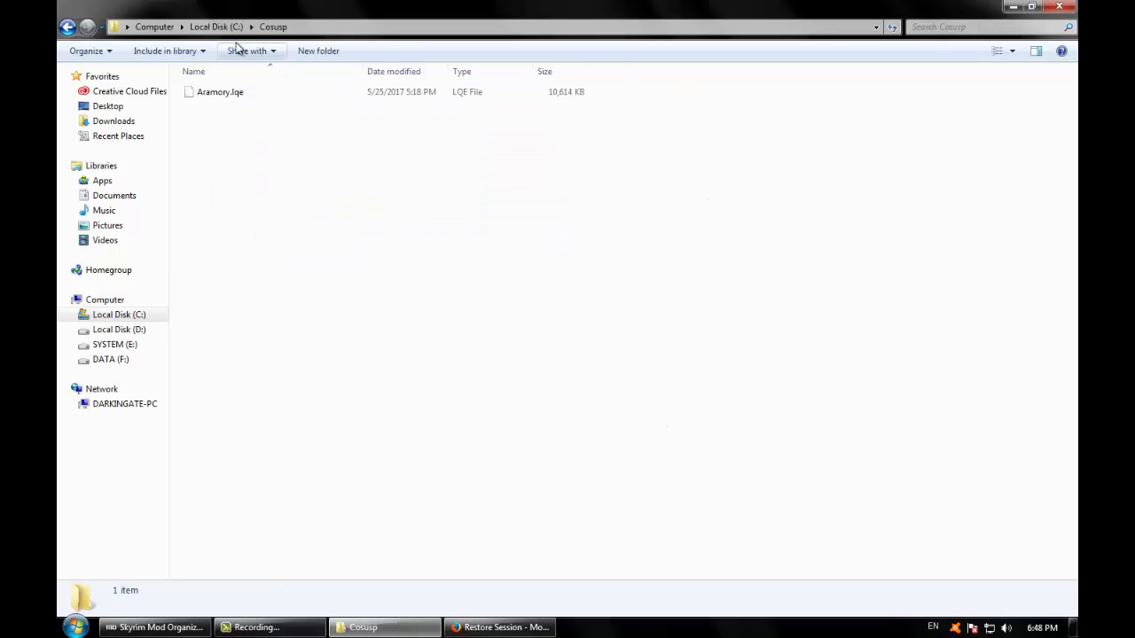
left_click(232, 29)
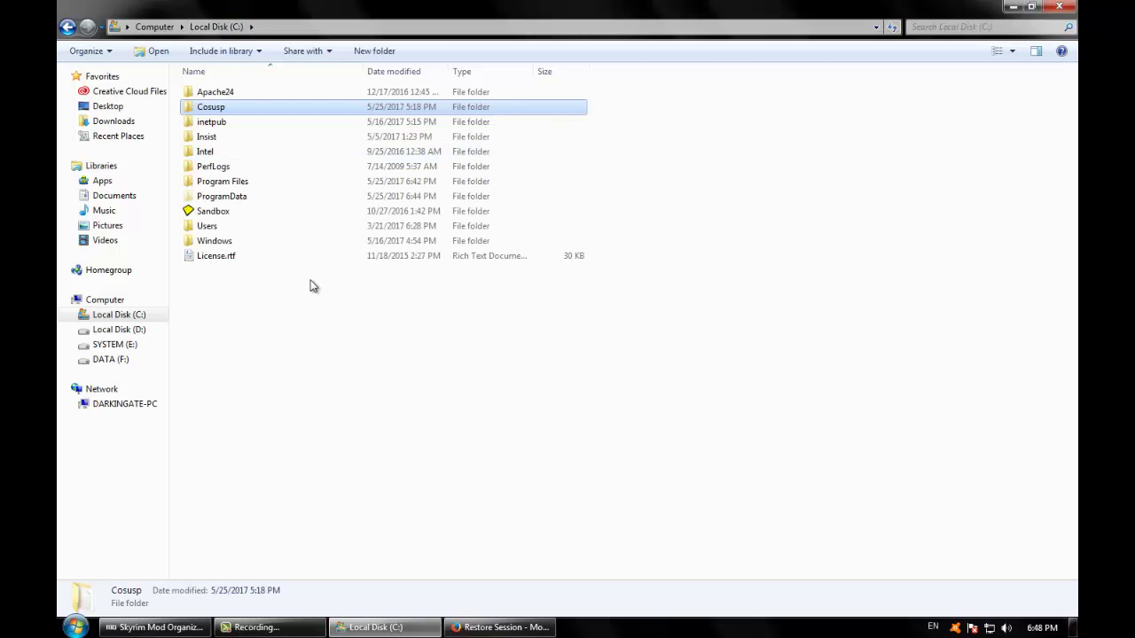
key("Delete")
left_click(257, 121)
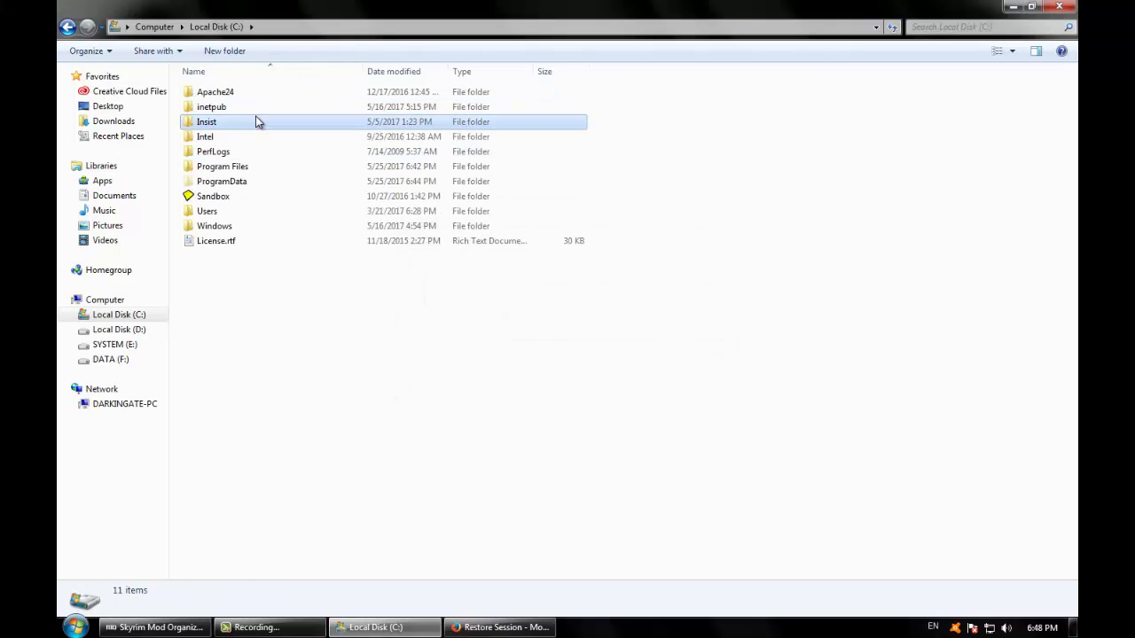
double_click(257, 121)
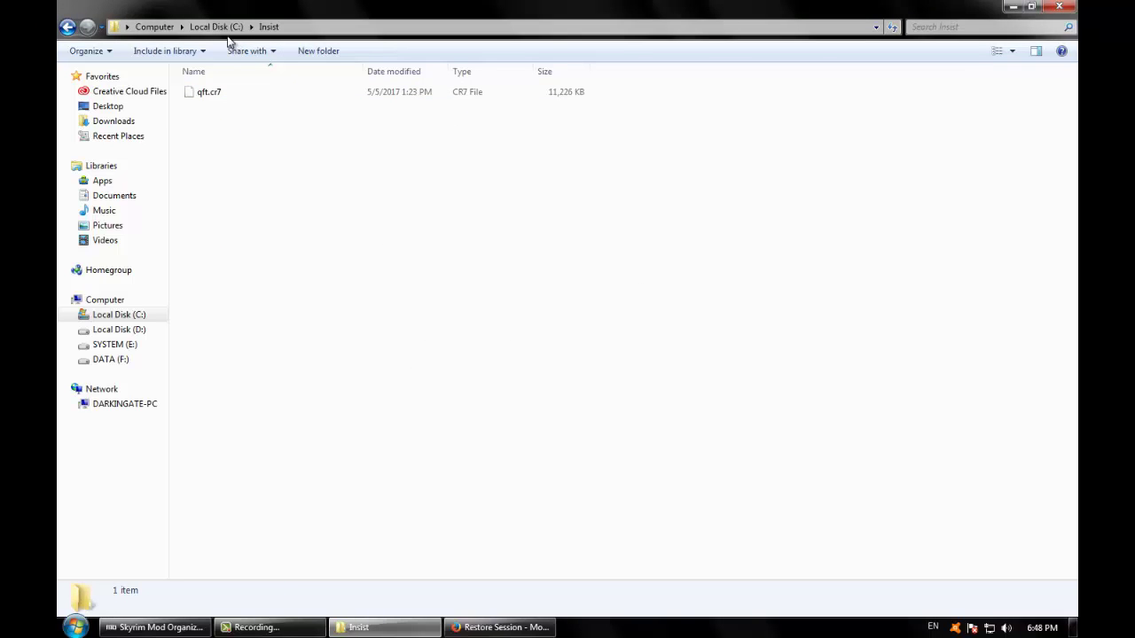
left_click(227, 28)
key("Delete")
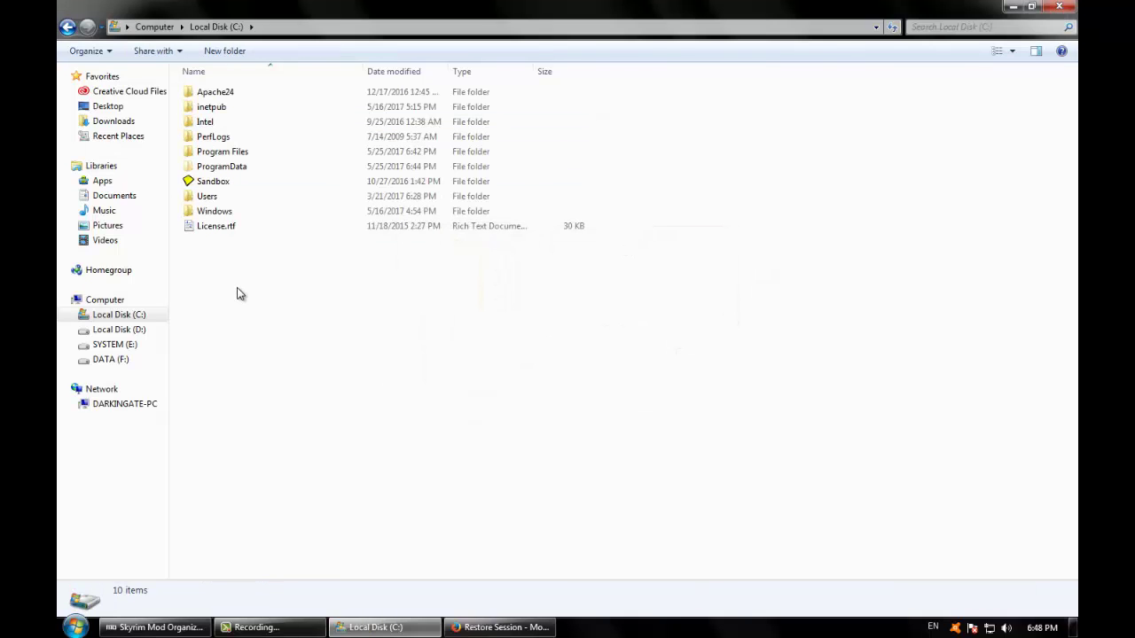
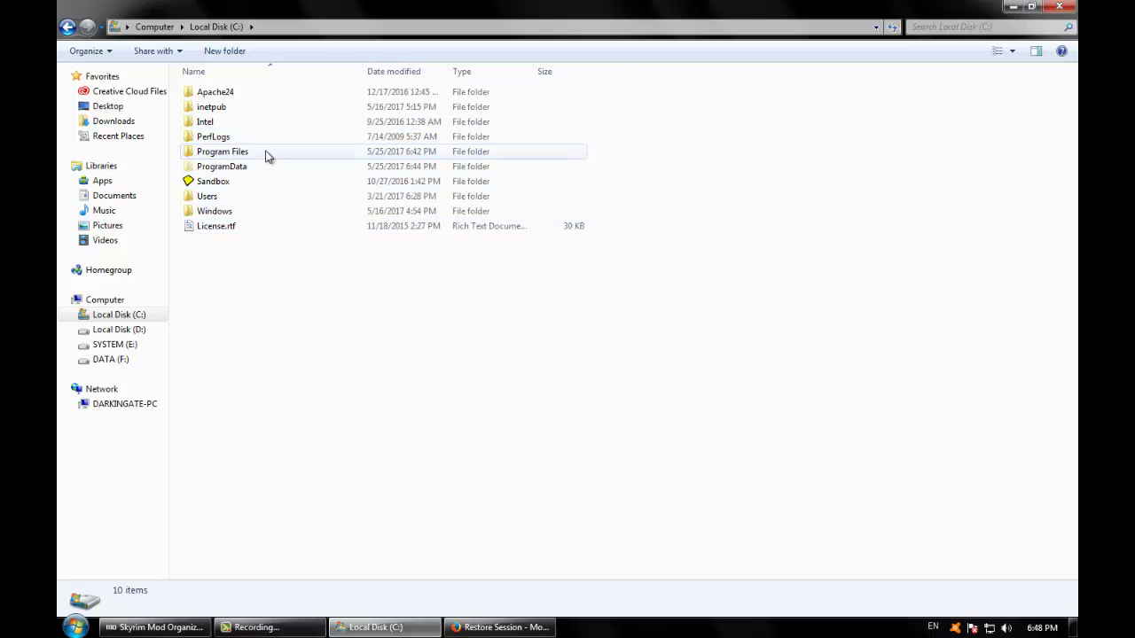
- Check the .mono folder inside ProgramData and delete it
double_click(261, 168)
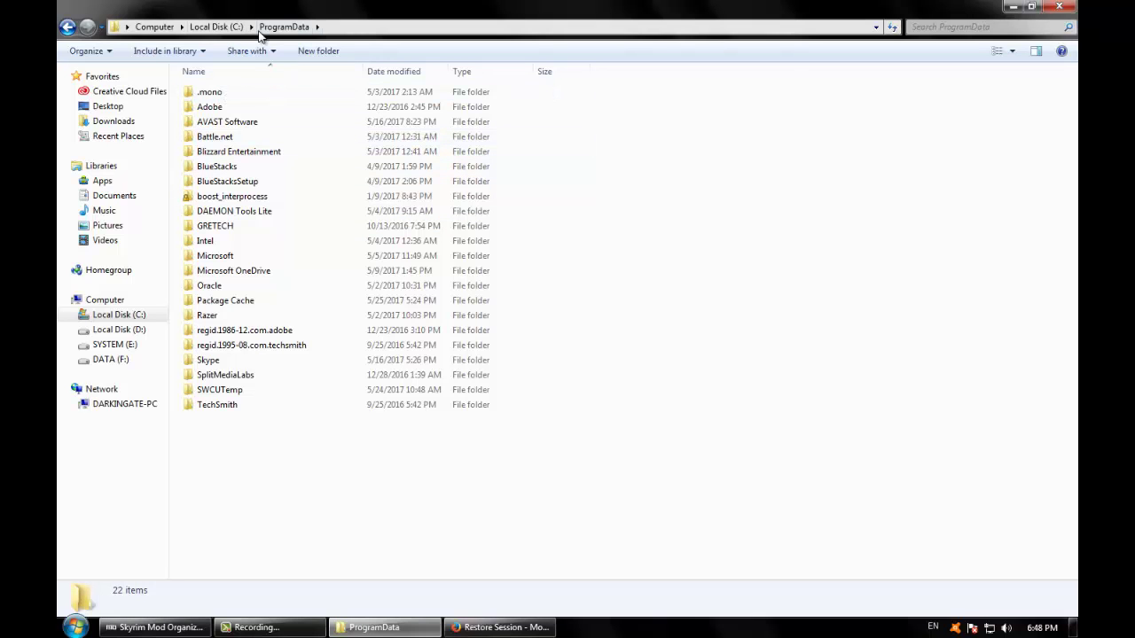
double_click(210, 92)
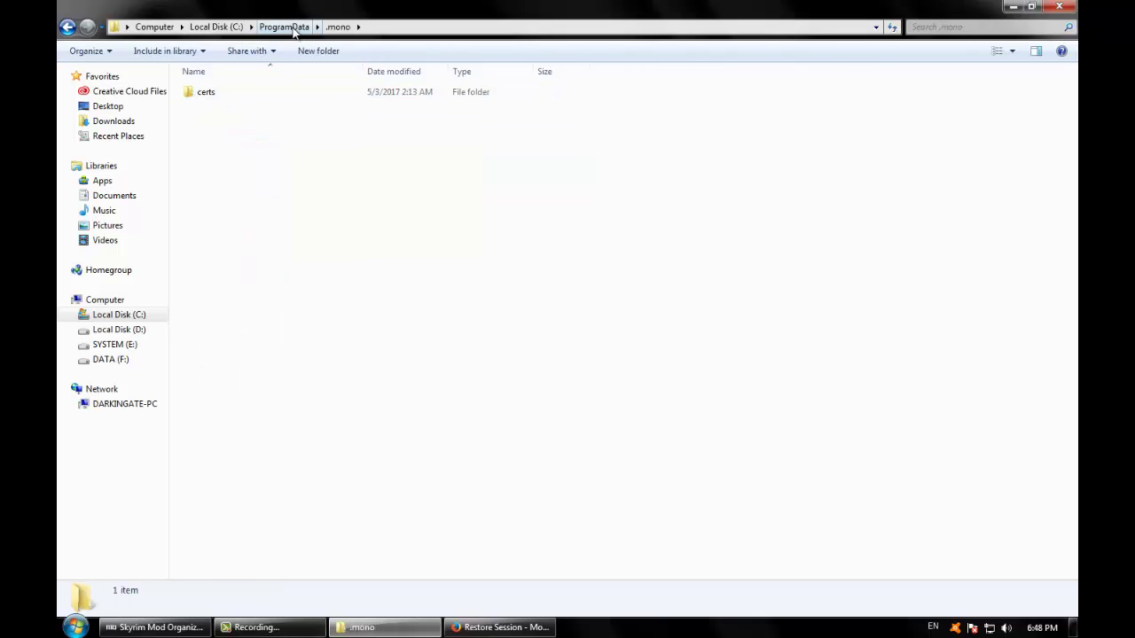
key("BackSpace")
key("Delete")
key("Return")
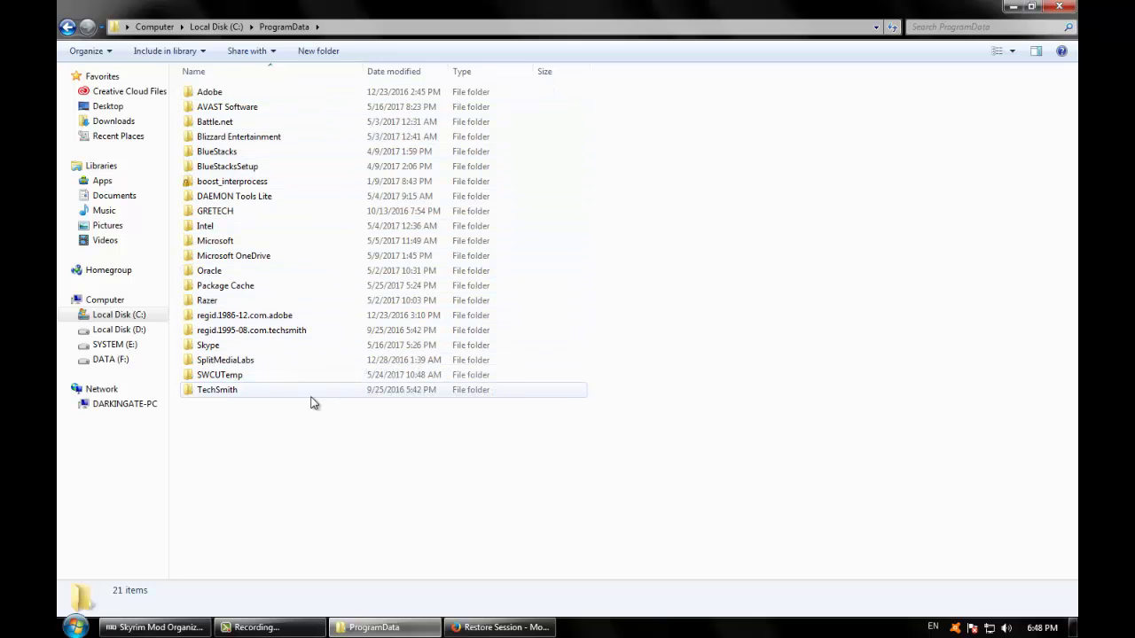
- Check the SplitMediaLabs folder in ProgramData and permanently delete it with administrator permission, and remove SWCUTemp as well
double_click(316, 362)
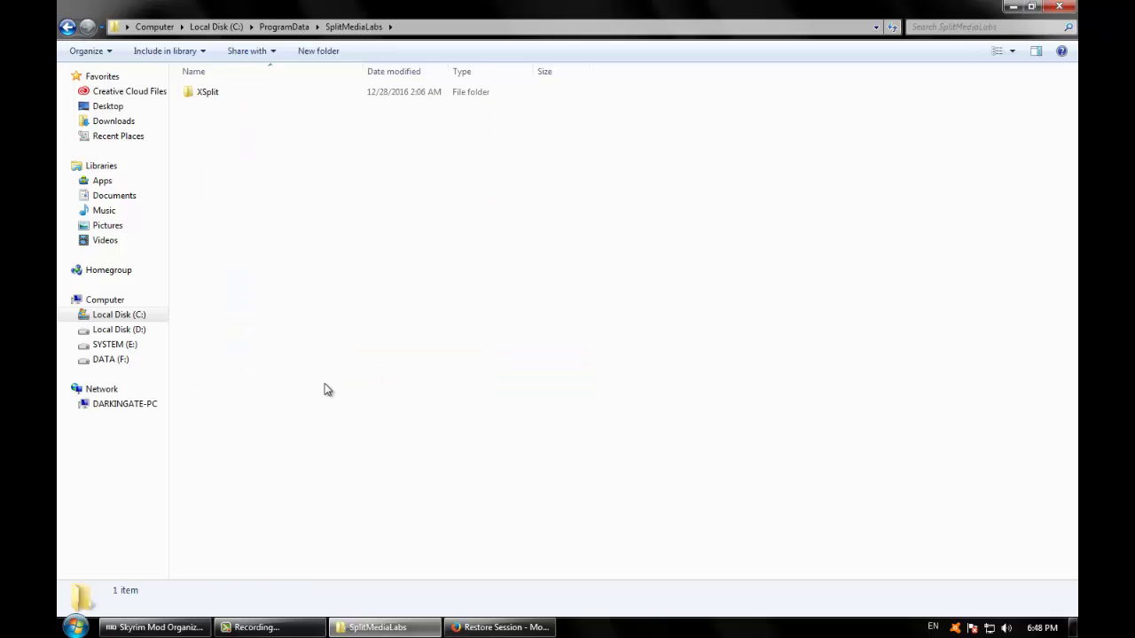
key("BackSpace")
key("shift+Delete")
key("Return")
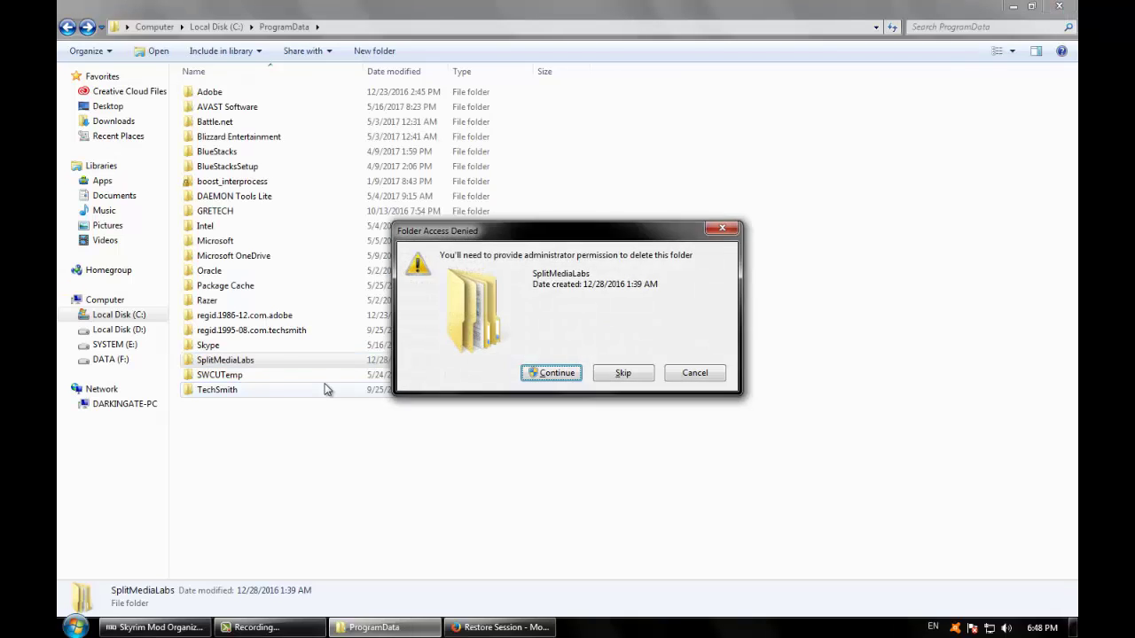
key("Return")
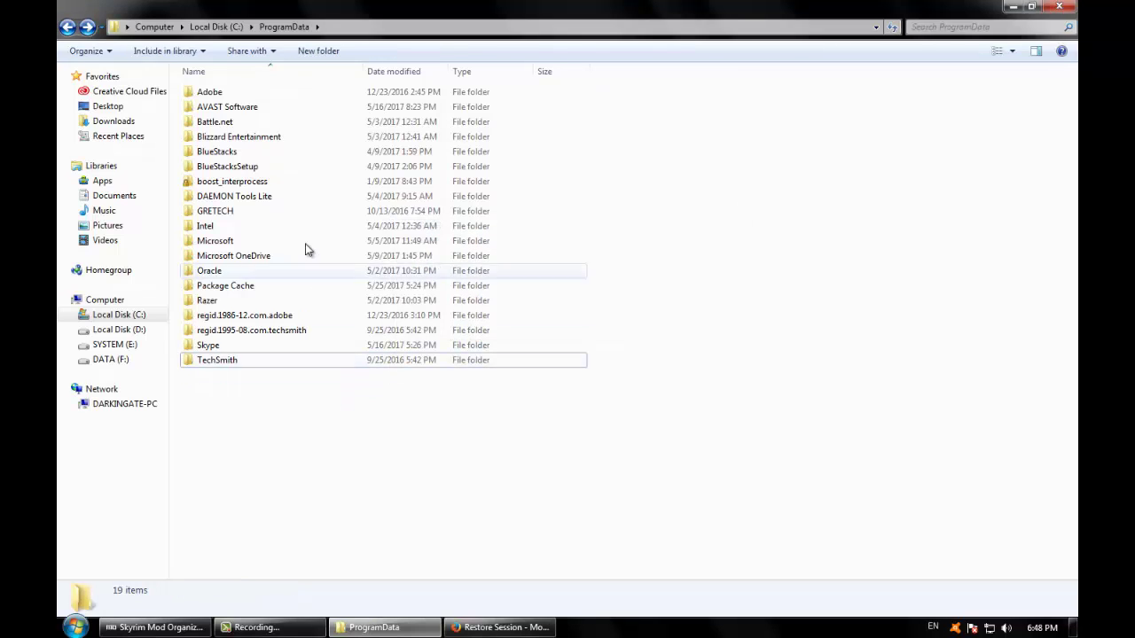
- Look through ProgramData\Oracle\Java, including its javapath and .oracle_jre_usage folders, and return to ProgramData
left_click_drag(473, 412, 320, 400)
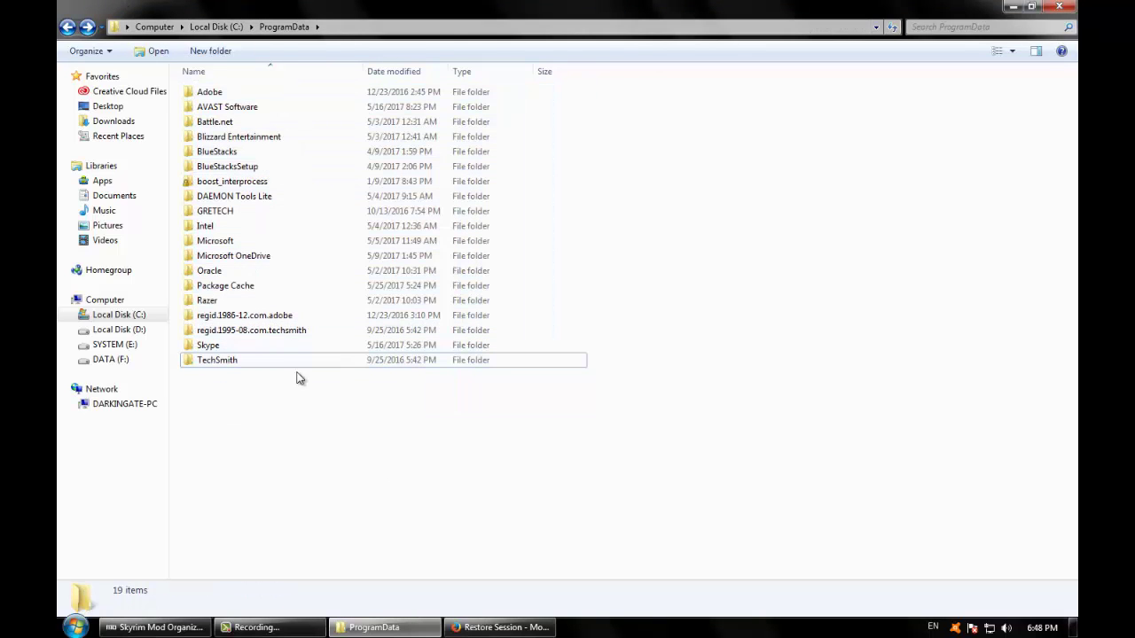
double_click(213, 271)
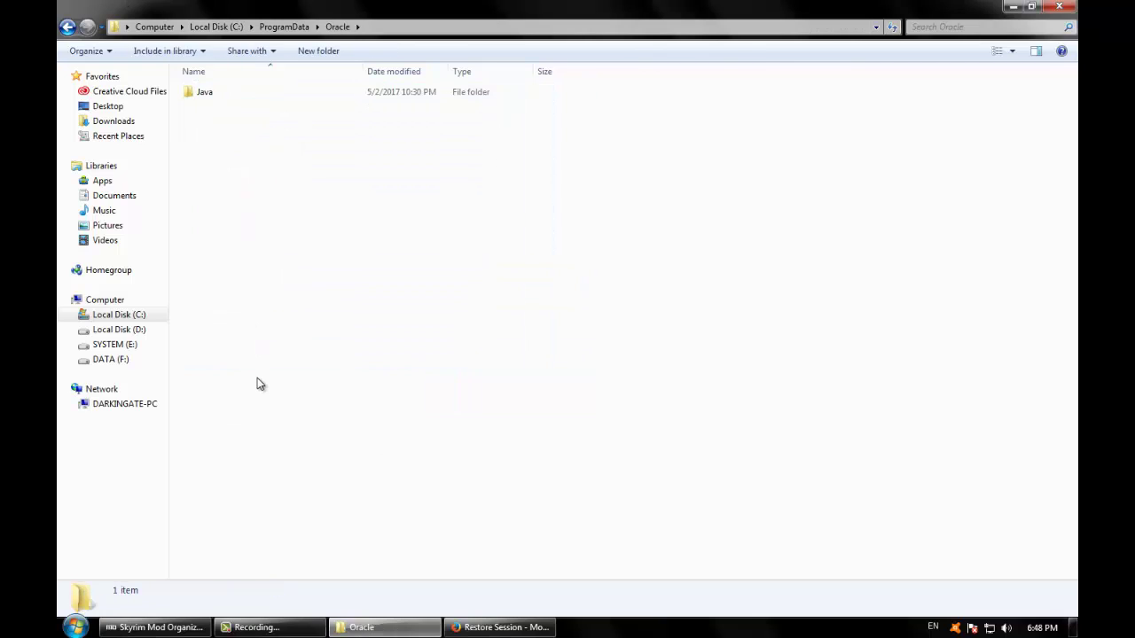
key("Down")
key("Return")
key("Down")
key("Down")
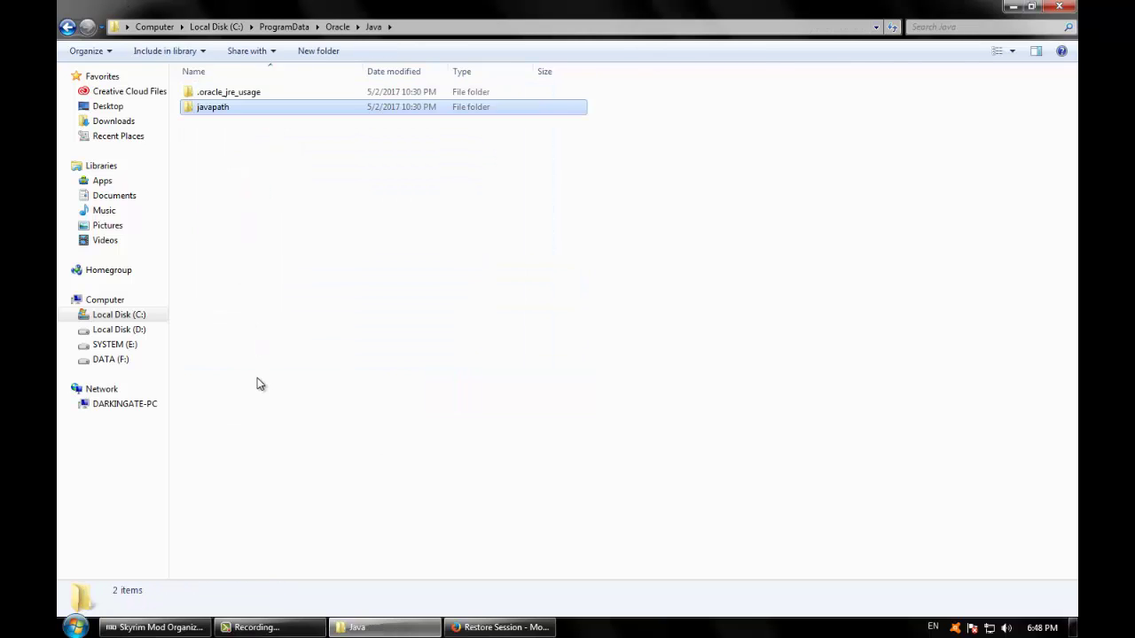
key("Return")
key("BackSpace")
key("Up")
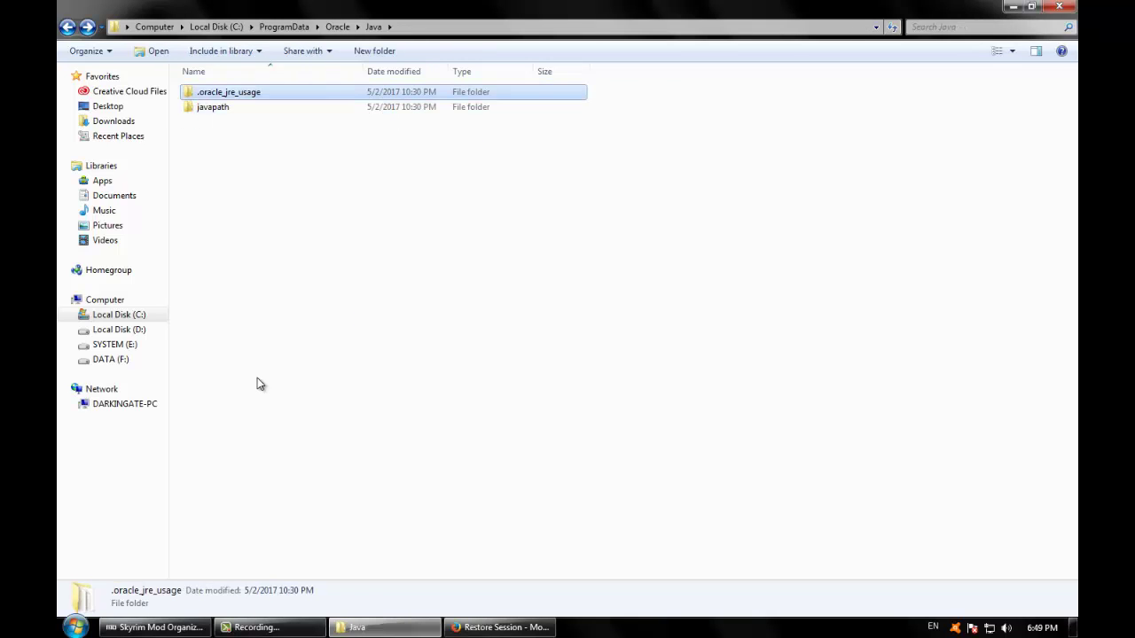
key("Return")
key("BackSpace")
key("BackSpace")
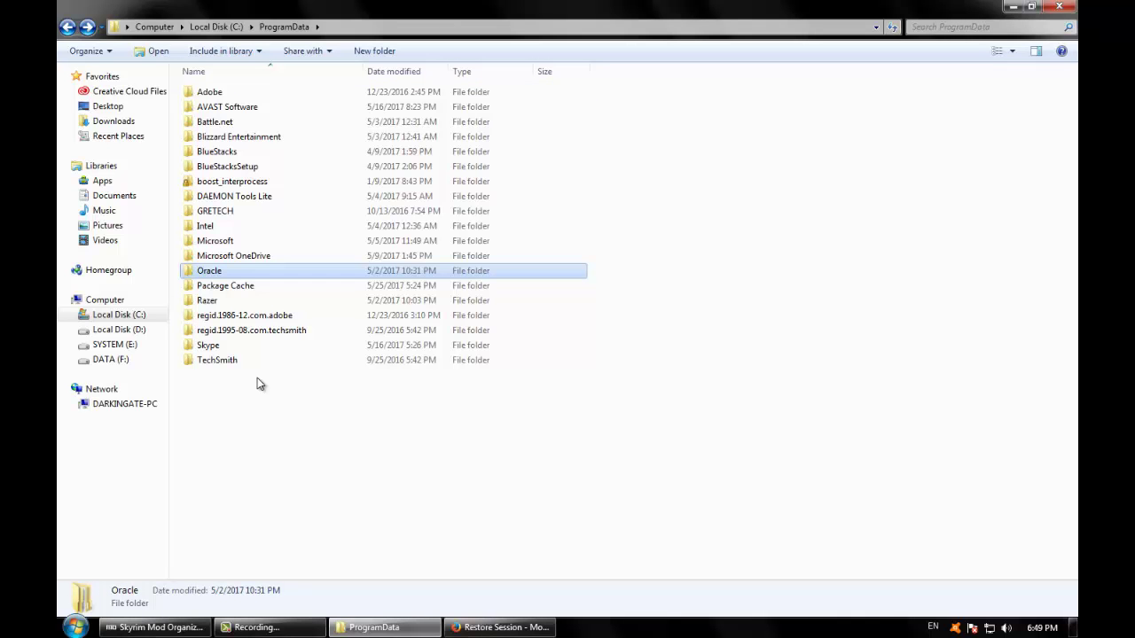
left_click(257, 380)
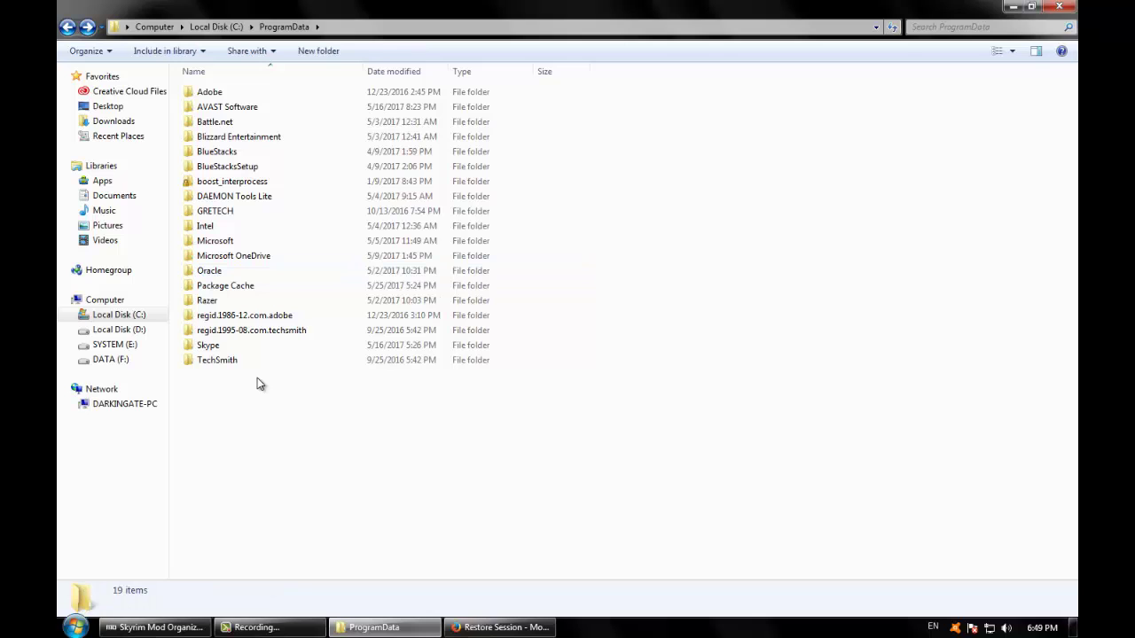
key("ctrl+a")
left_click(555, 509)
left_click(257, 627)
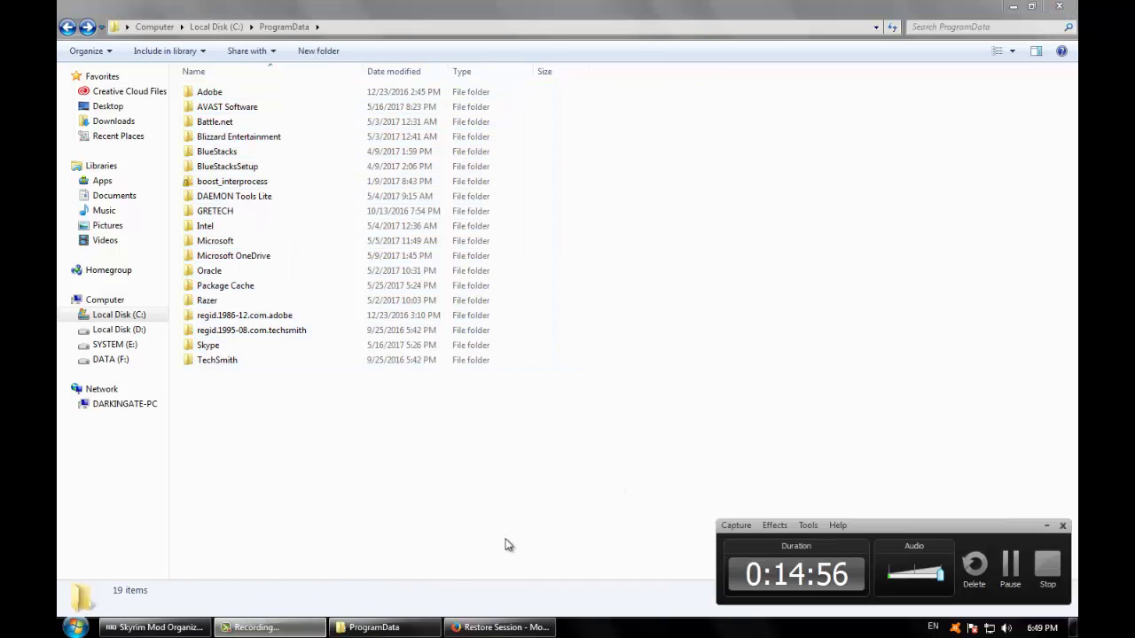
left_click(321, 626)
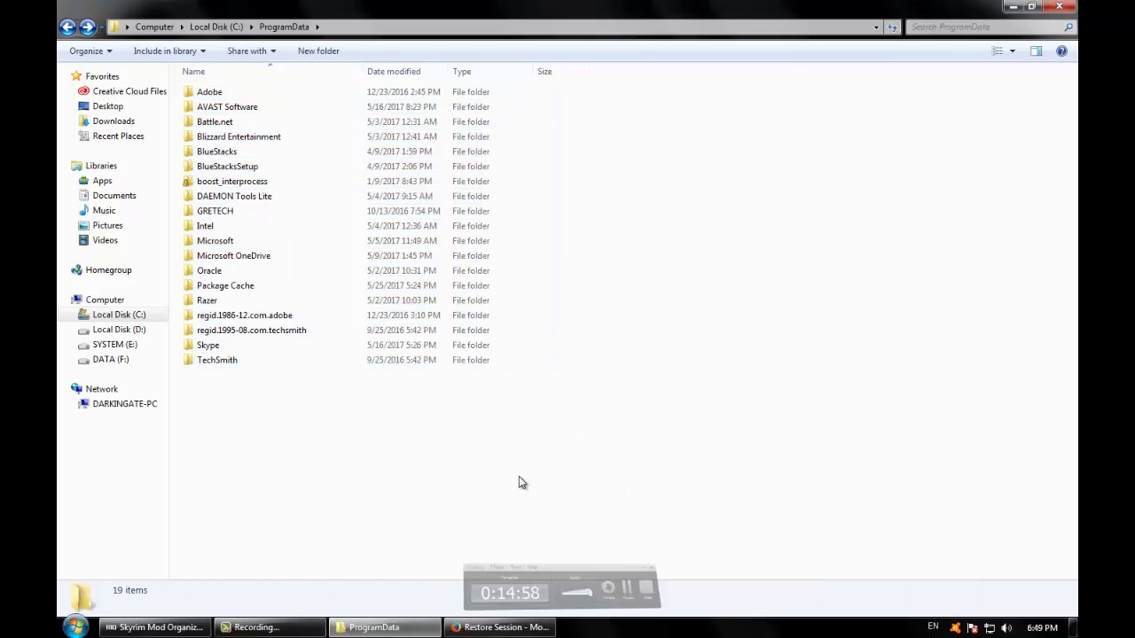
- Close the ProgramData window and check the target path in the Mozilla Firefox desktop shortcut's properties
key("alt+F4")
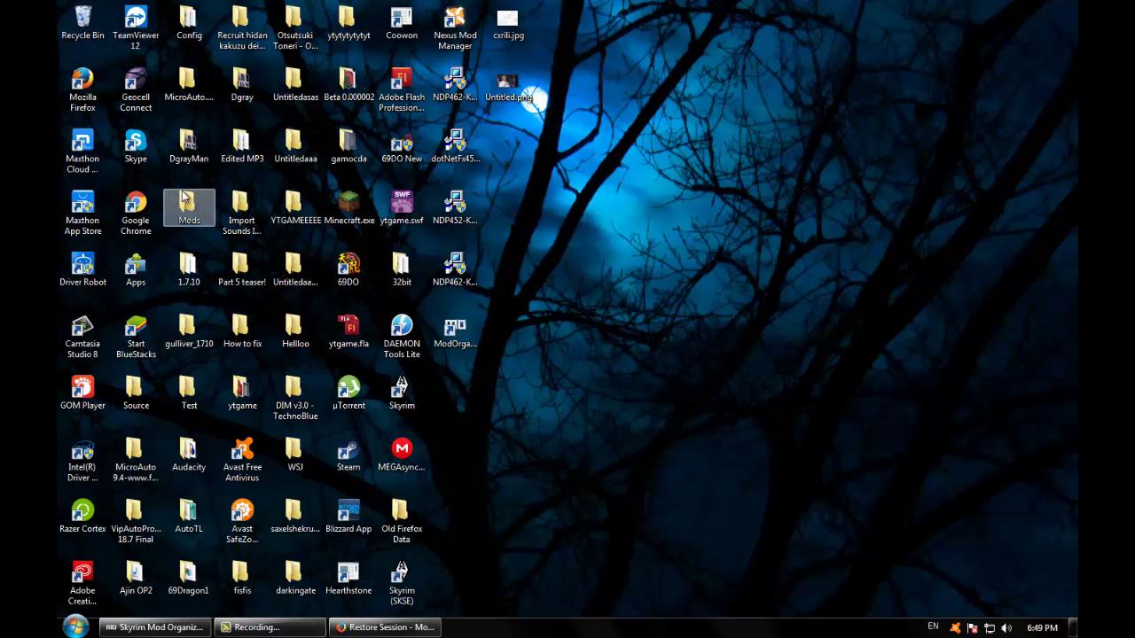
right_click(71, 84)
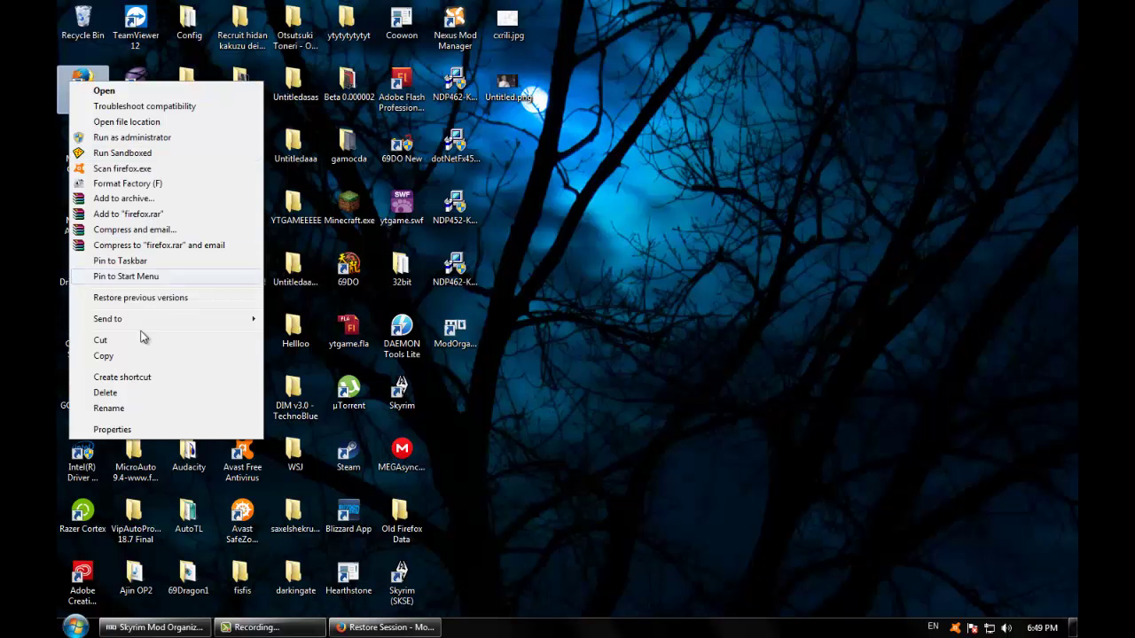
left_click(112, 430)
left_click(306, 228)
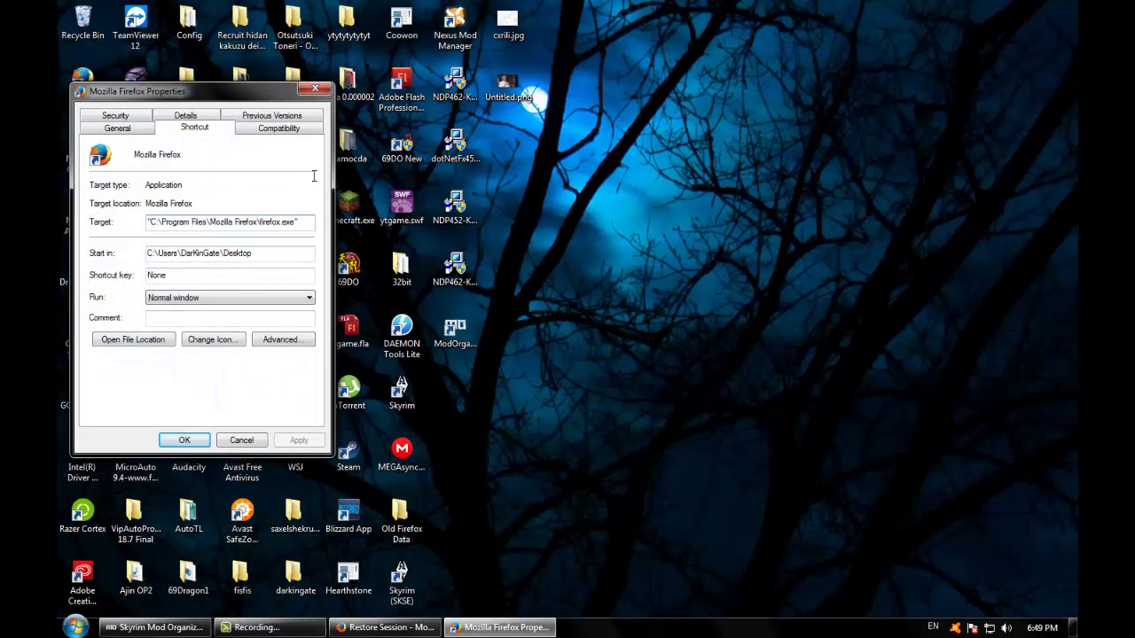
left_click(314, 92)
- Open the file location of the Google Chrome desktop shortcut, declining to delete the shortcut
right_click(140, 187)
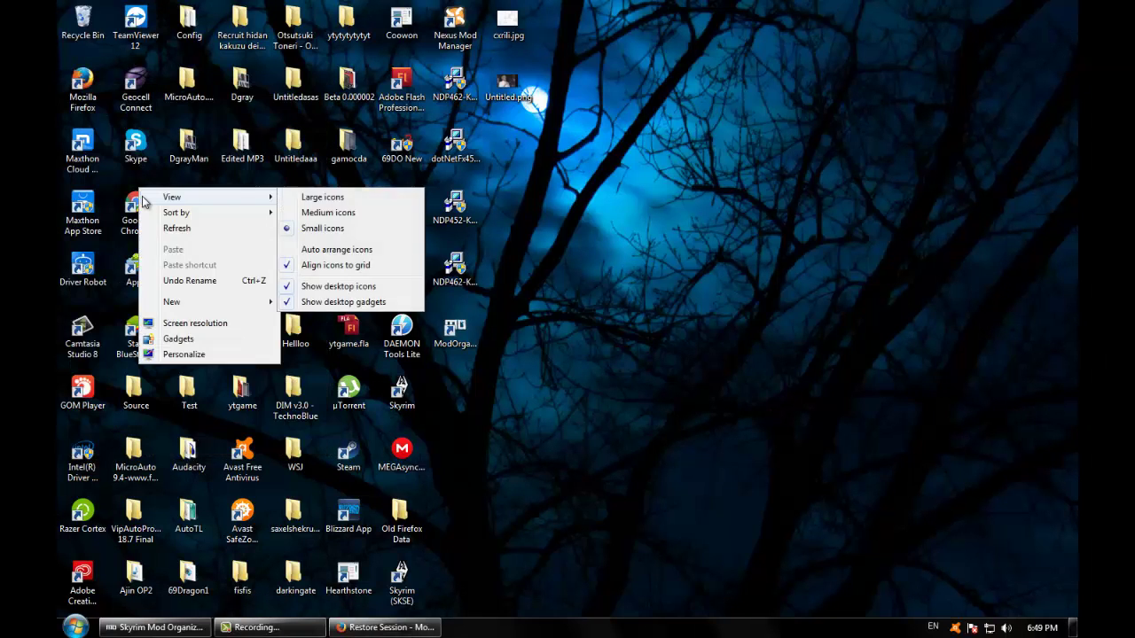
left_click(176, 227)
right_click(175, 227)
left_click(187, 236)
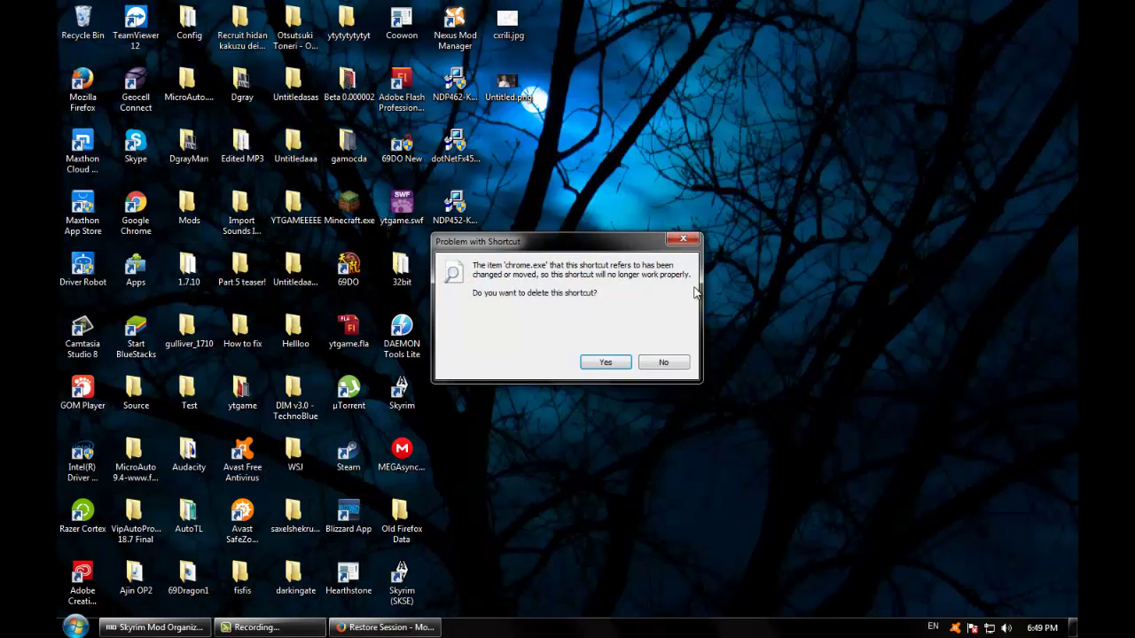
left_click(665, 364)
left_click(484, 388)
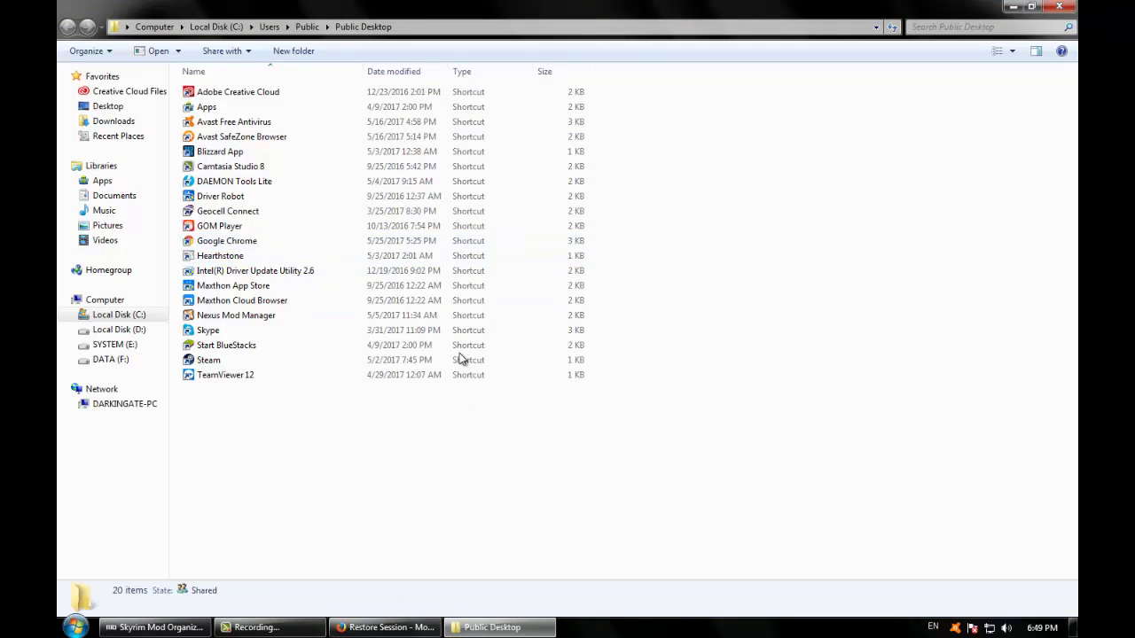
- Go to Program Files\Google\Chrome\Application and view the compatibility settings in the properties of chrome.exe
left_click(133, 316)
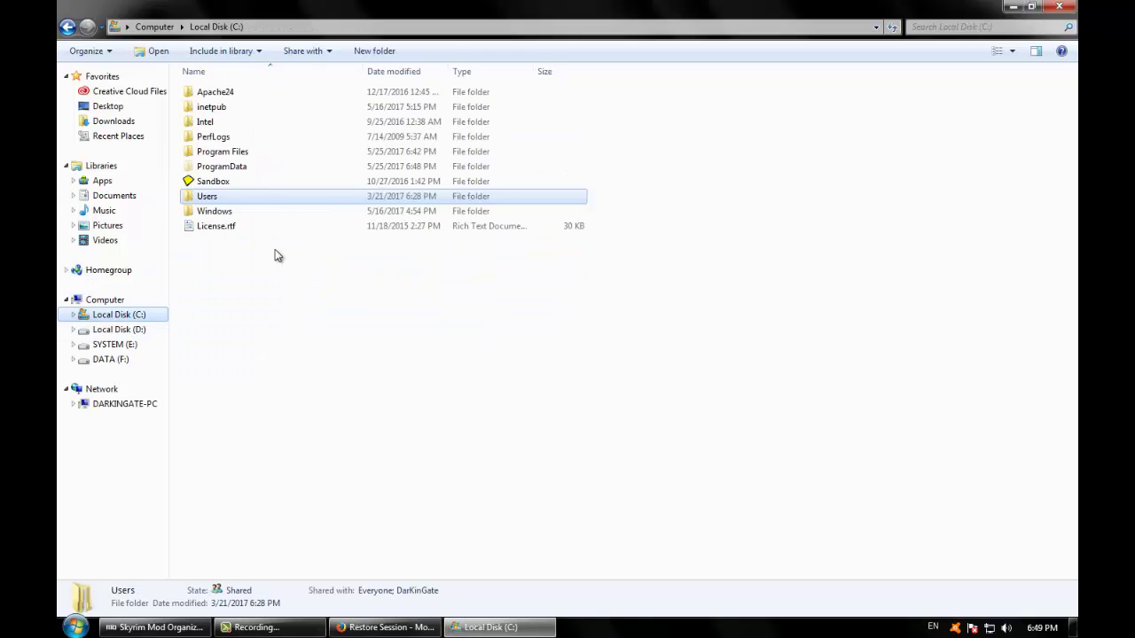
double_click(226, 152)
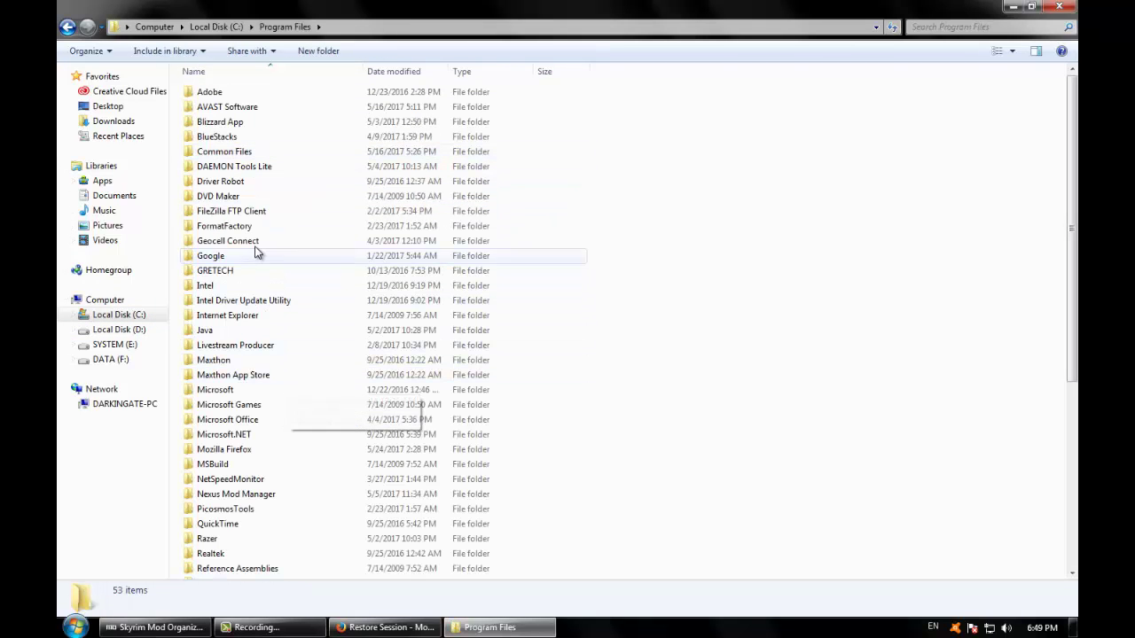
double_click(253, 259)
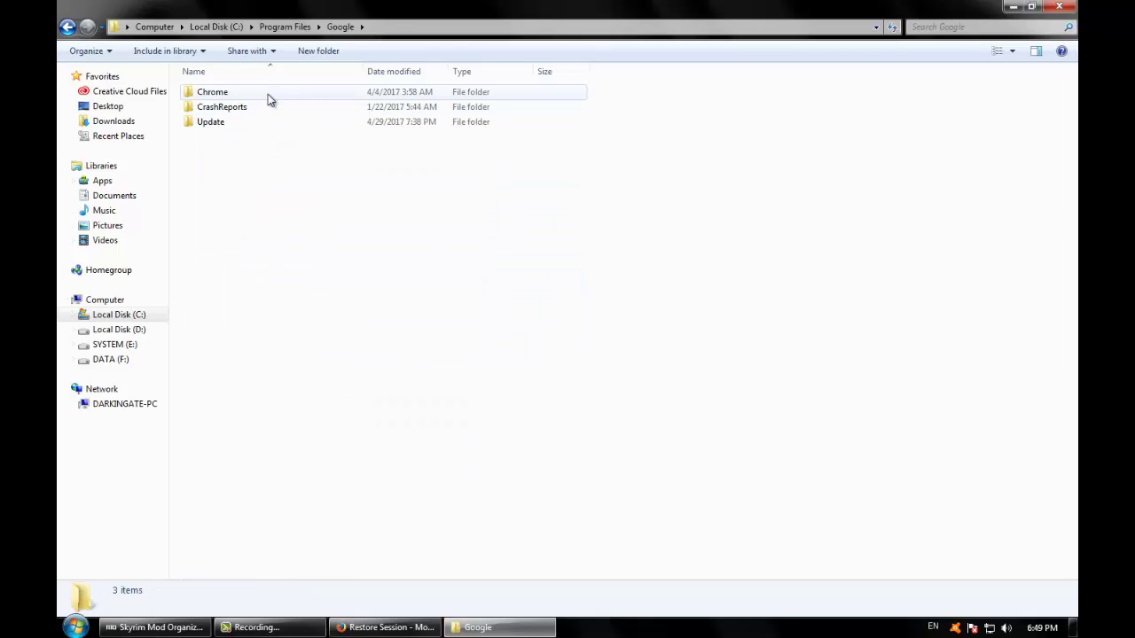
double_click(268, 94)
double_click(248, 94)
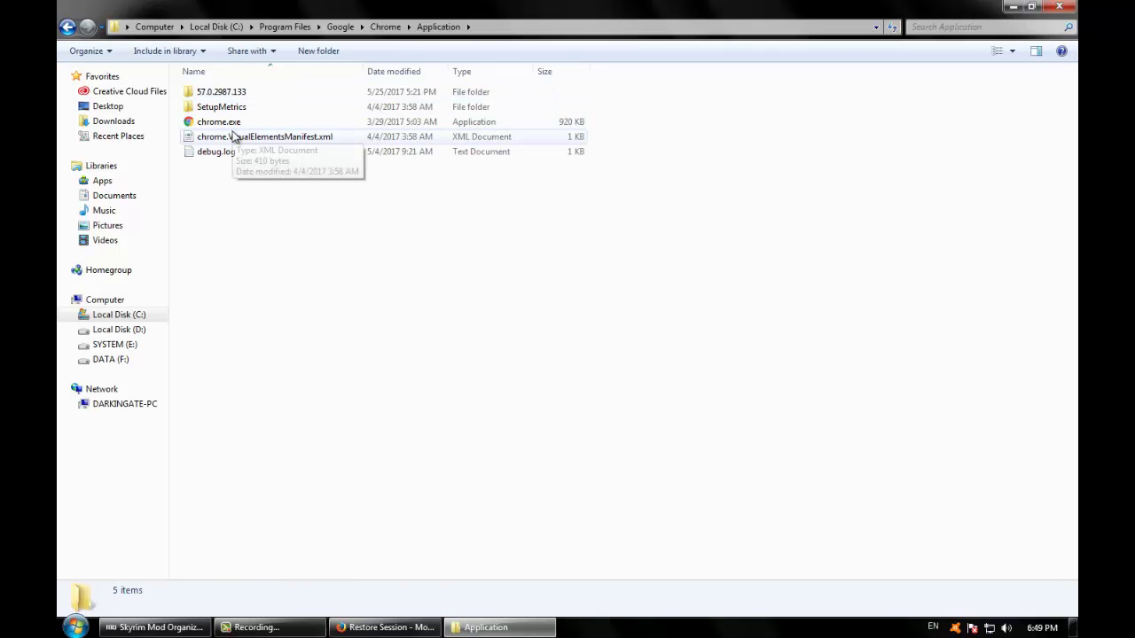
right_click(234, 124)
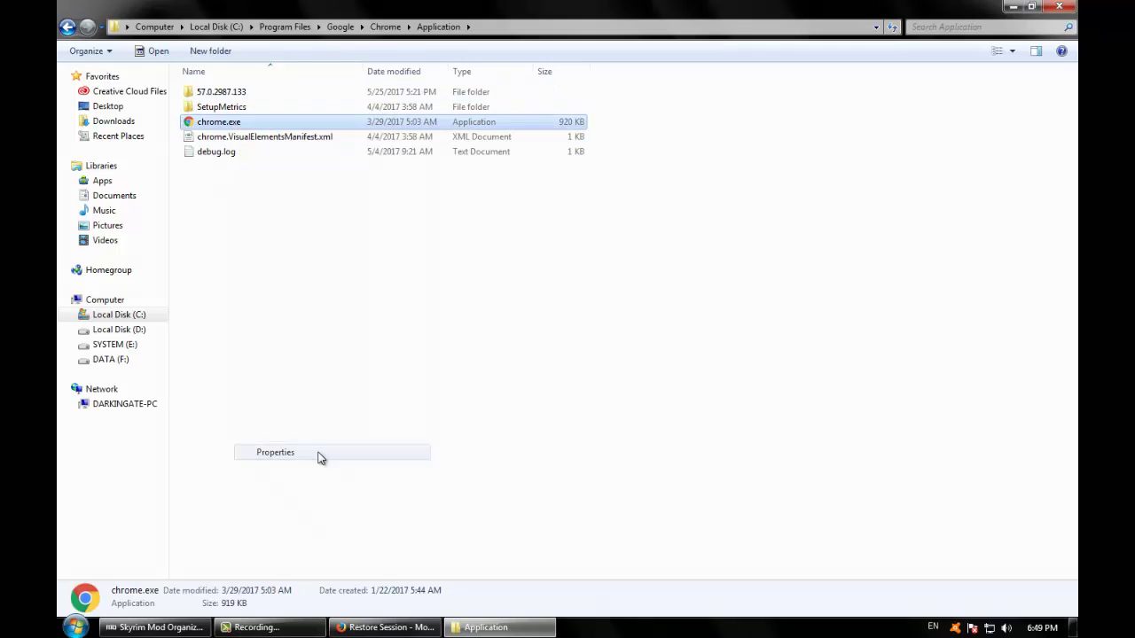
left_click(317, 454)
left_click(384, 173)
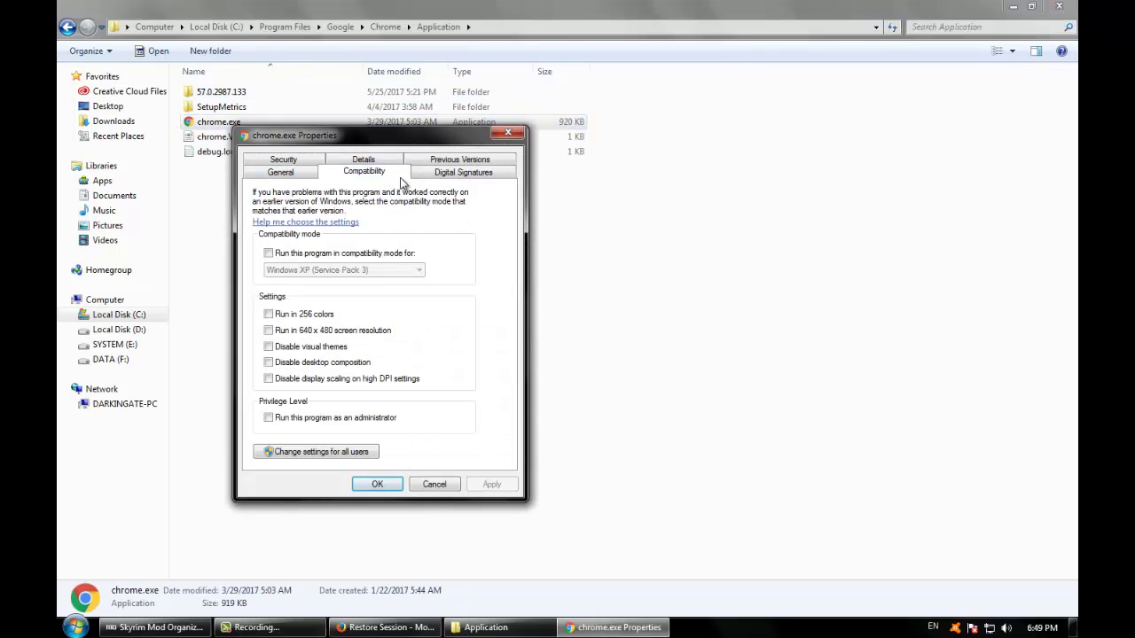
- Close the chrome.exe properties, copy the path of the Chrome Application folder and close the folder window
left_click(282, 172)
left_click(507, 134)
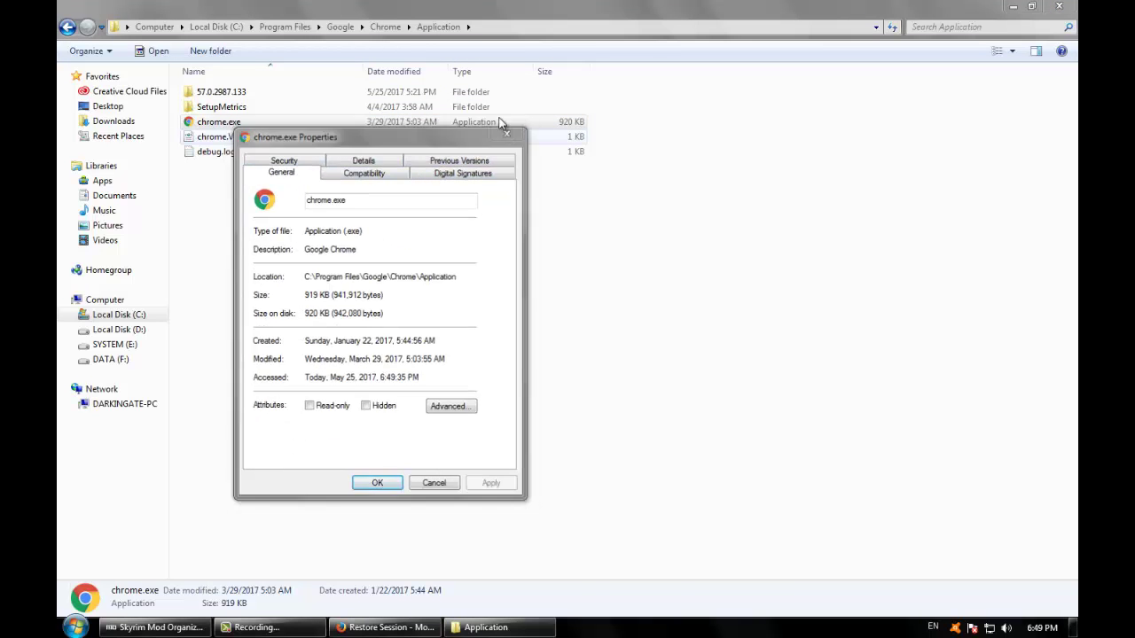
left_click(508, 28)
right_click(275, 25)
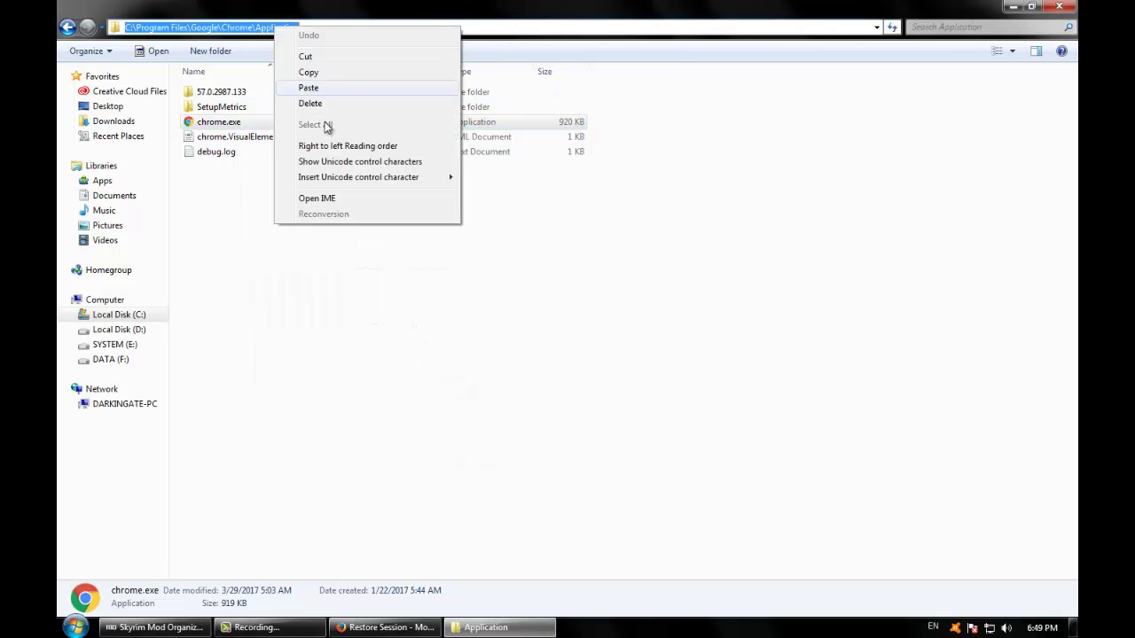
left_click(335, 78)
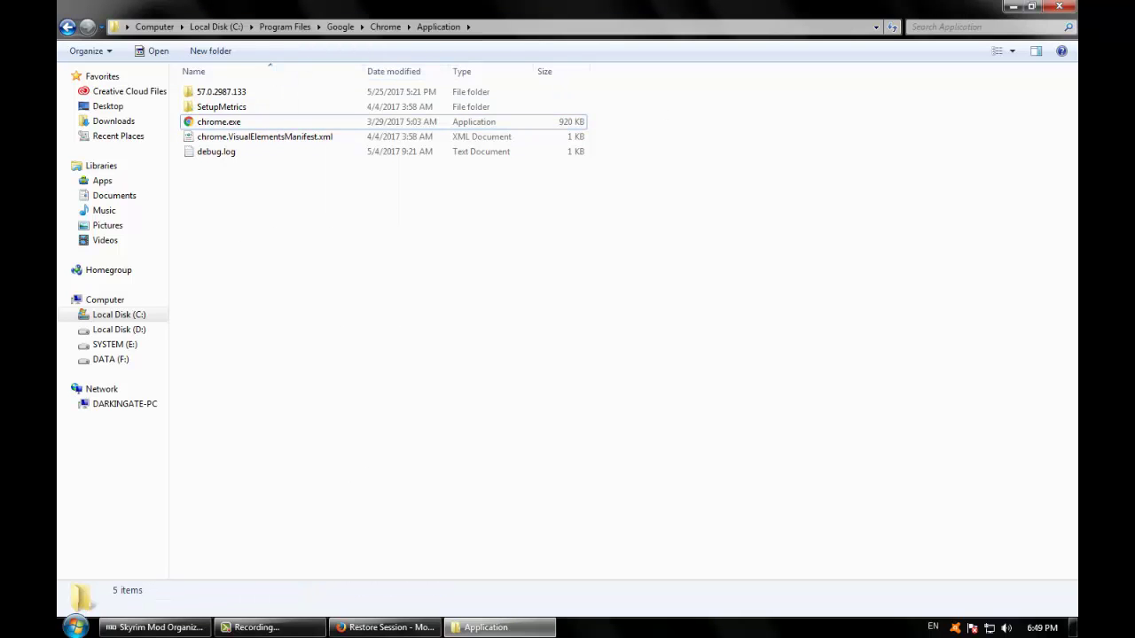
left_click(1059, 7)
- Try to replace the Hippig folder path in the Google Chrome desktop shortcut's target with the copied C:\Program Files\Google\Chrome\Application path
right_click(130, 197)
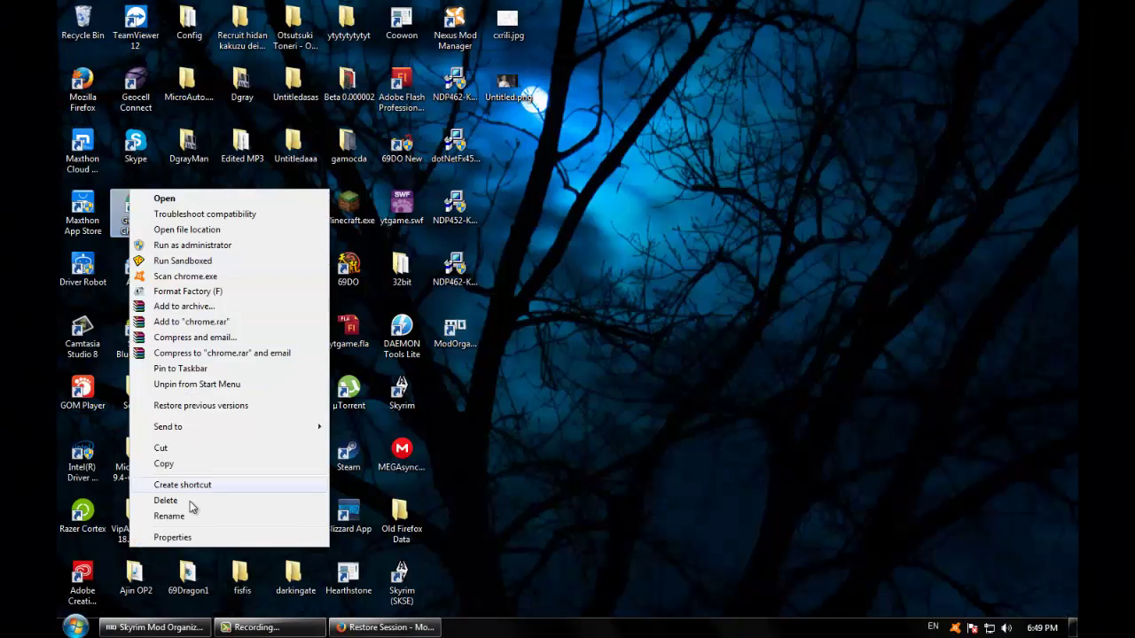
left_click(178, 537)
left_click(339, 330)
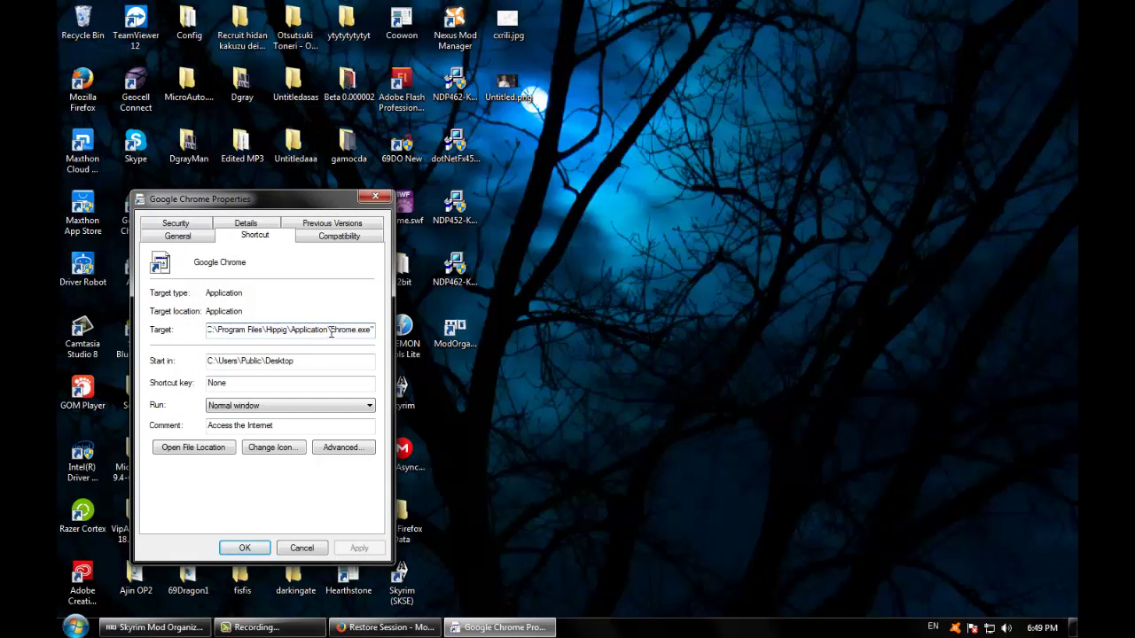
key("shift+Home")
right_click(238, 332)
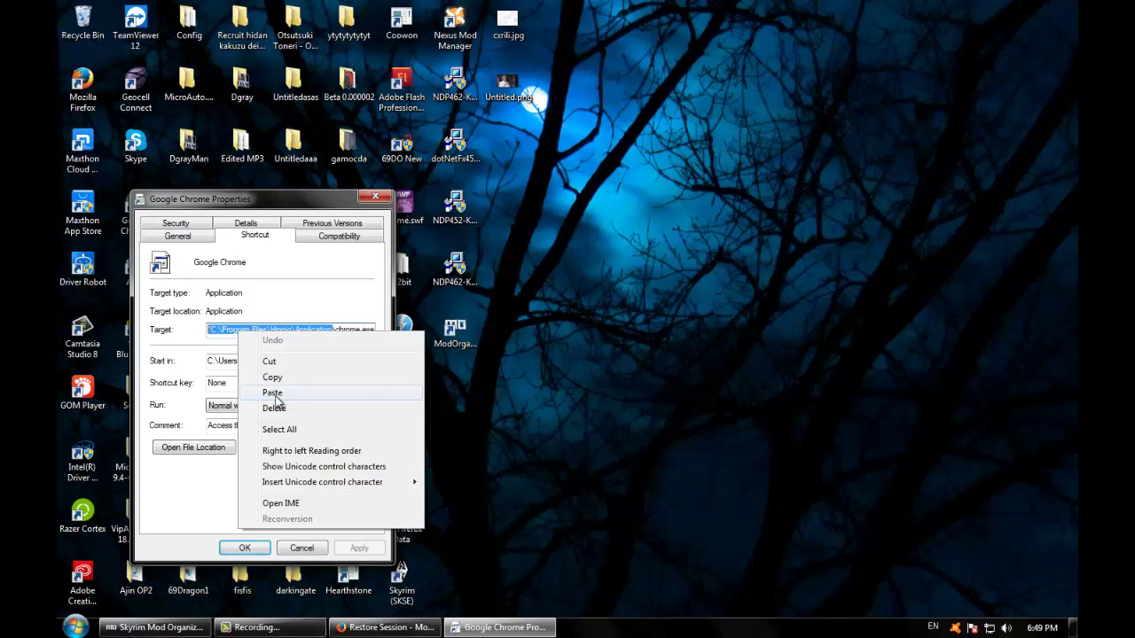
left_click(275, 392)
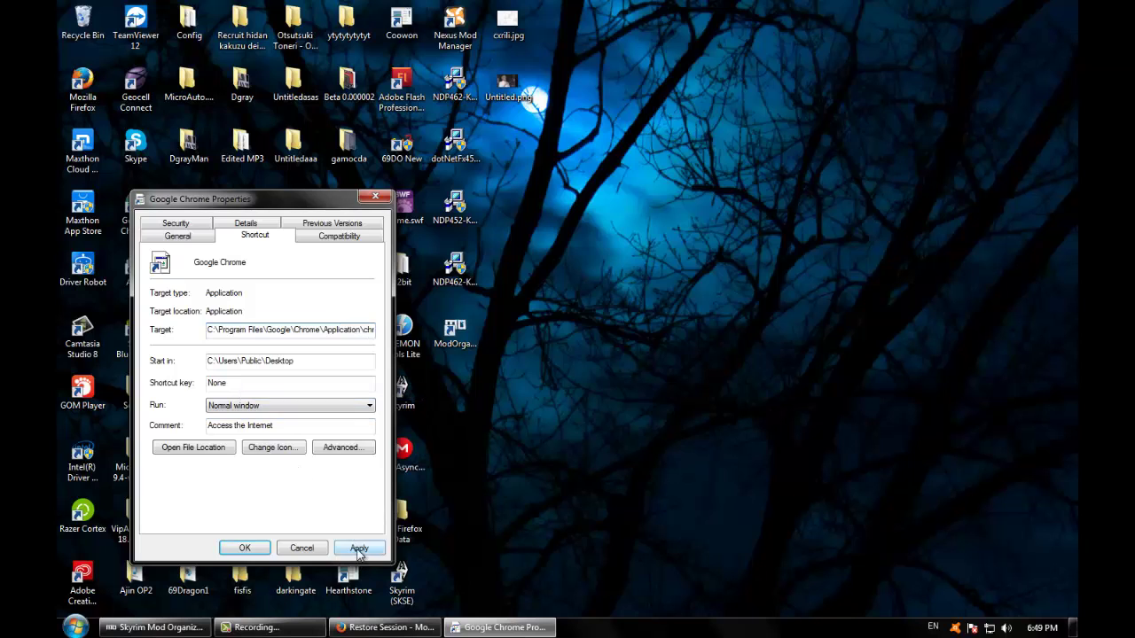
left_click(359, 549)
left_click(727, 318)
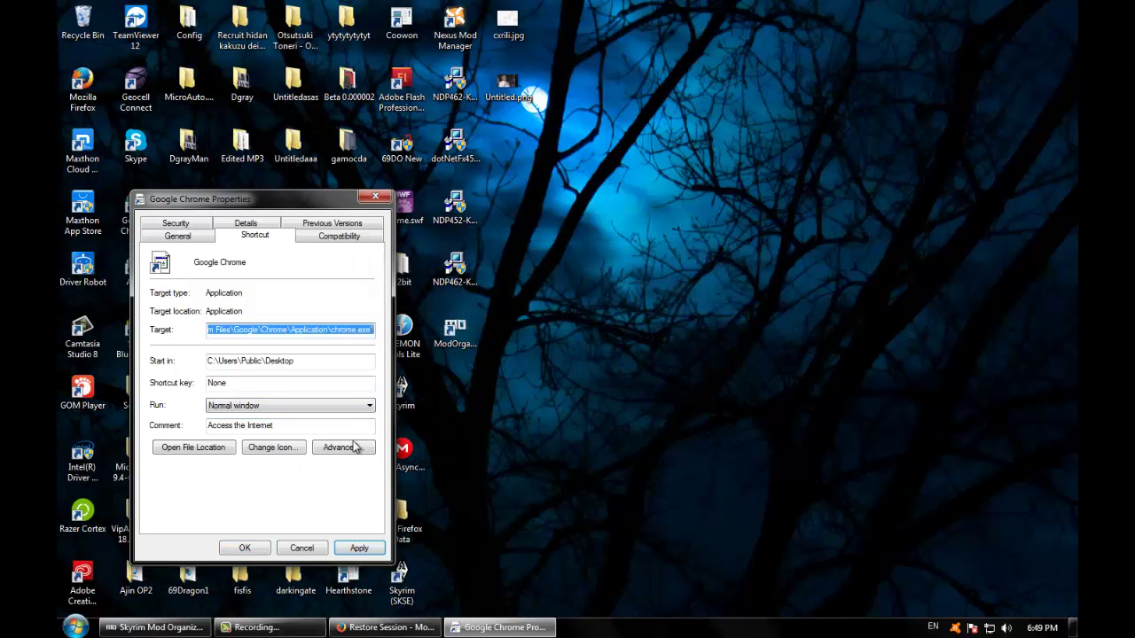
left_click(256, 550)
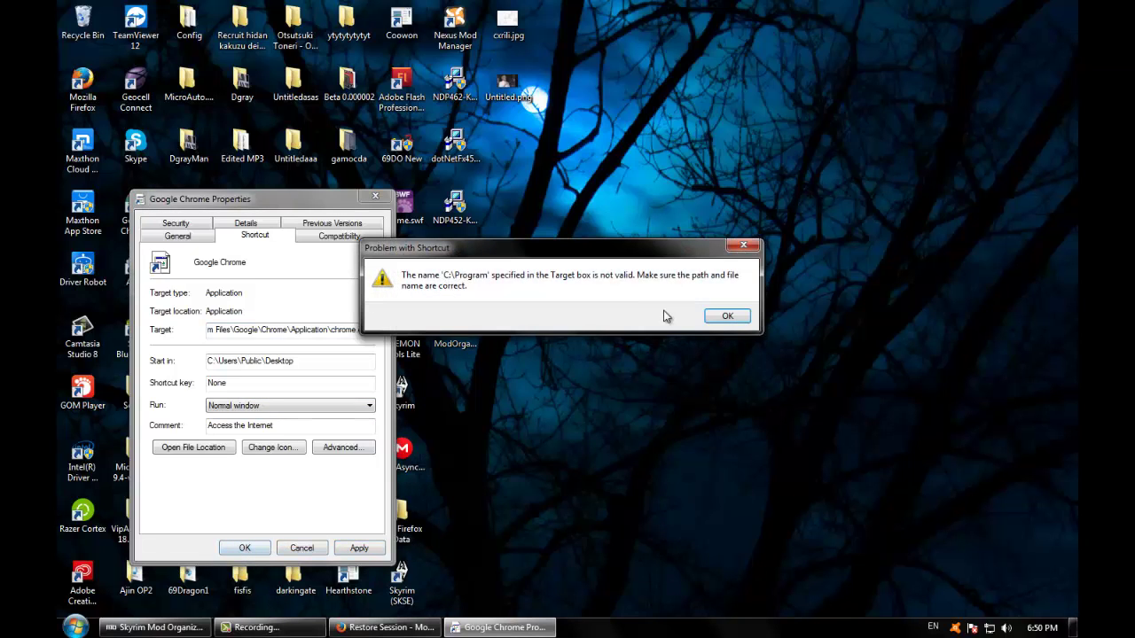
left_click(727, 317)
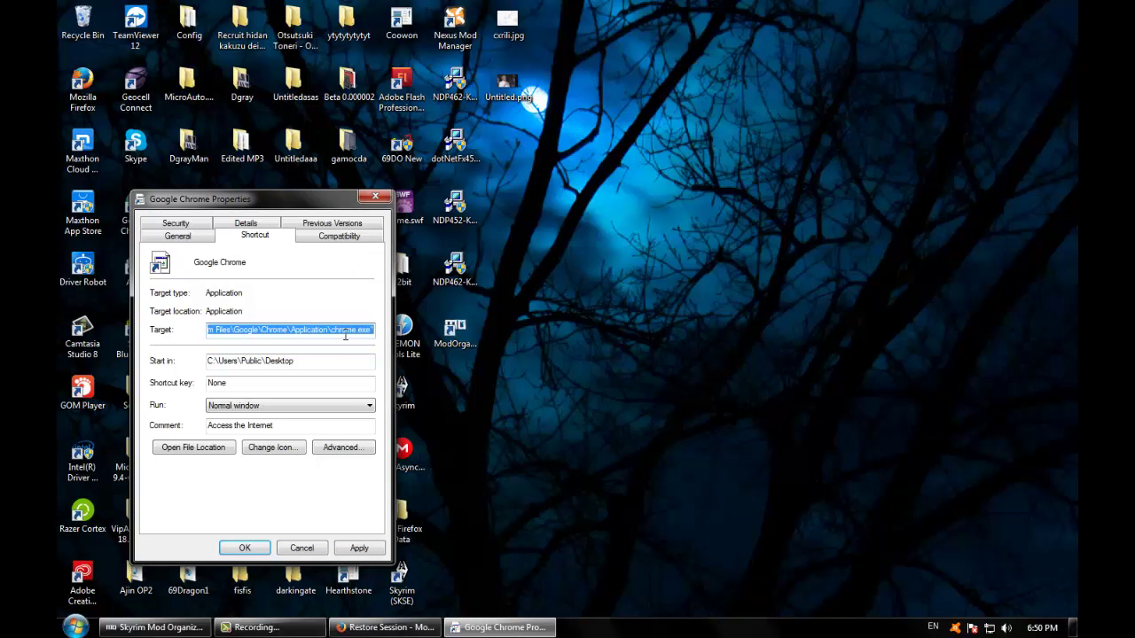
left_click_drag(287, 329, 102, 332)
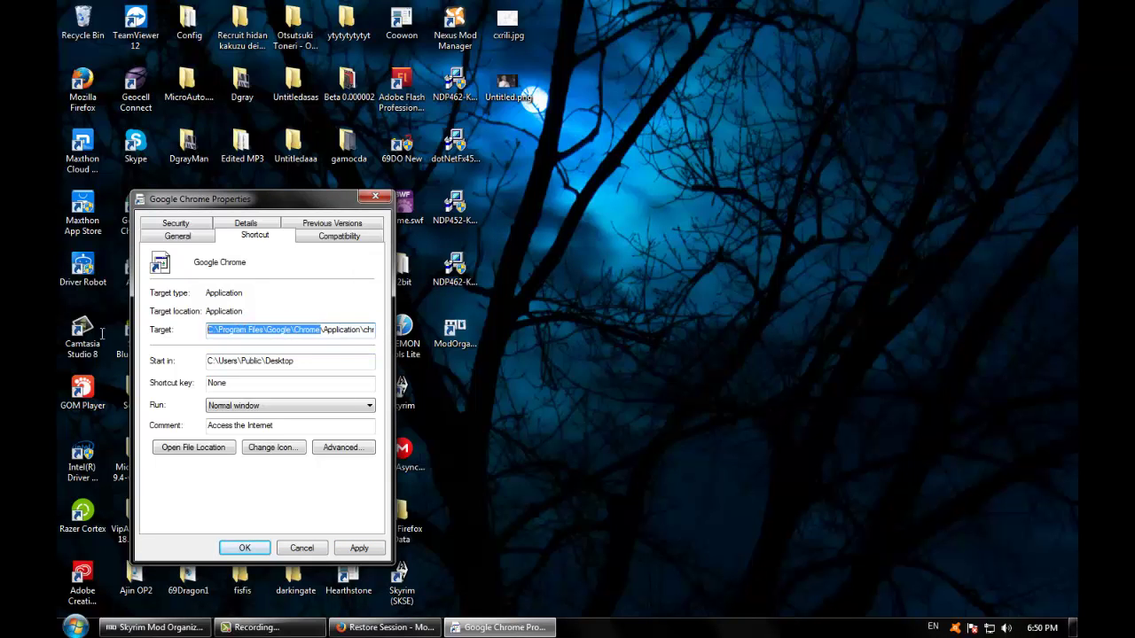
left_click(303, 330)
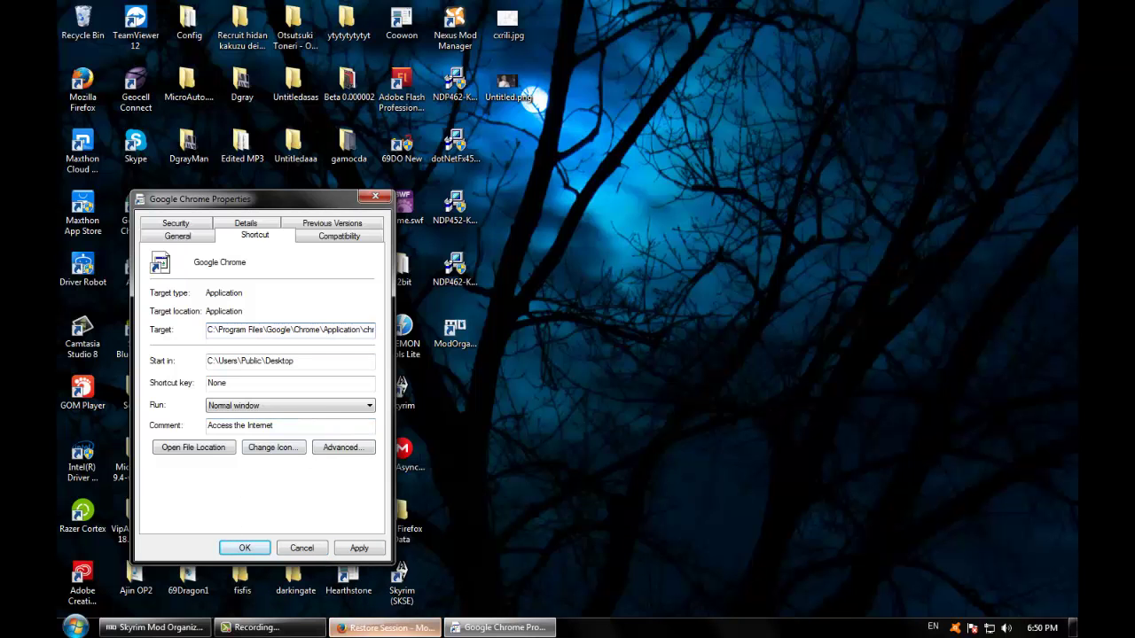
left_click(381, 627)
left_click(382, 626)
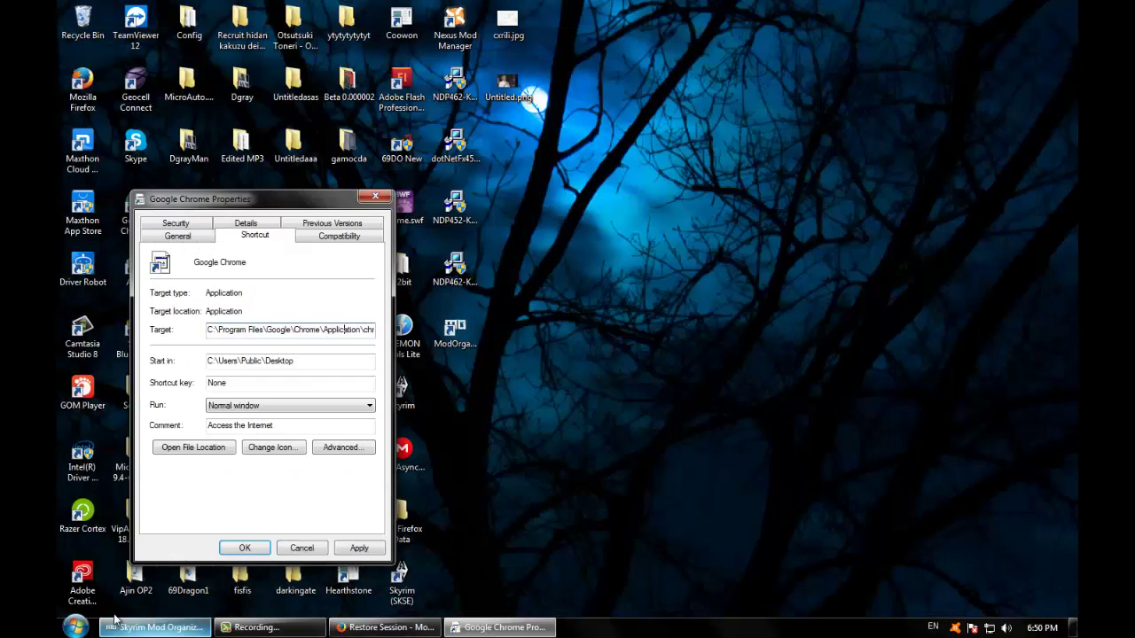
- Go to C:\Program Files\Google\Chrome\Application in a new window and select chrome.exe
left_click(75, 627)
left_click(272, 417)
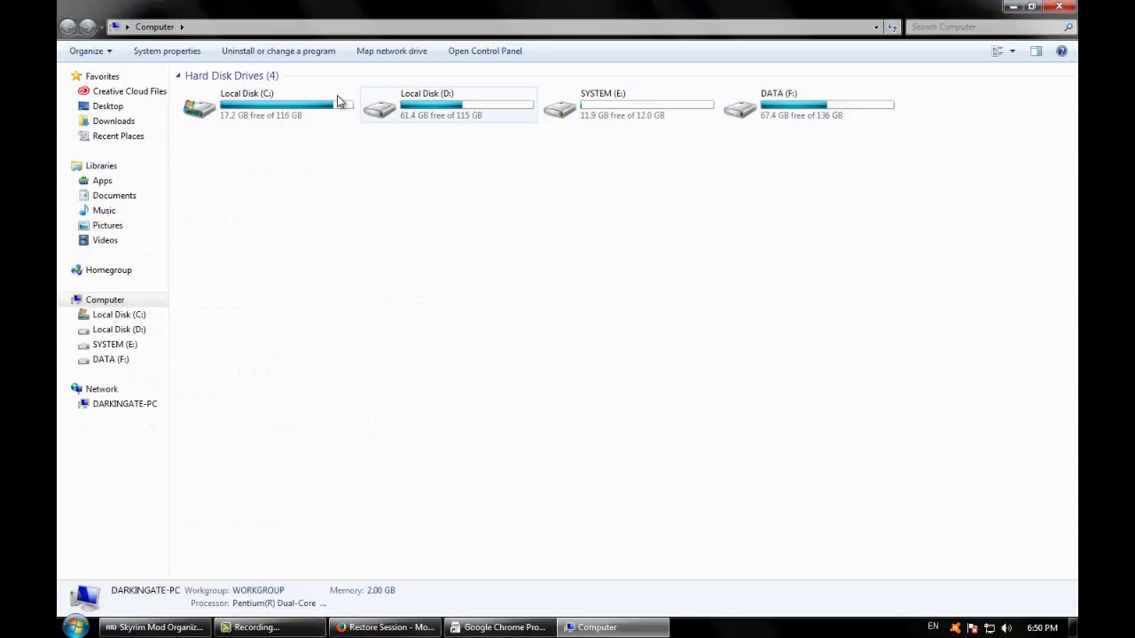
left_click(426, 104)
left_click(261, 104)
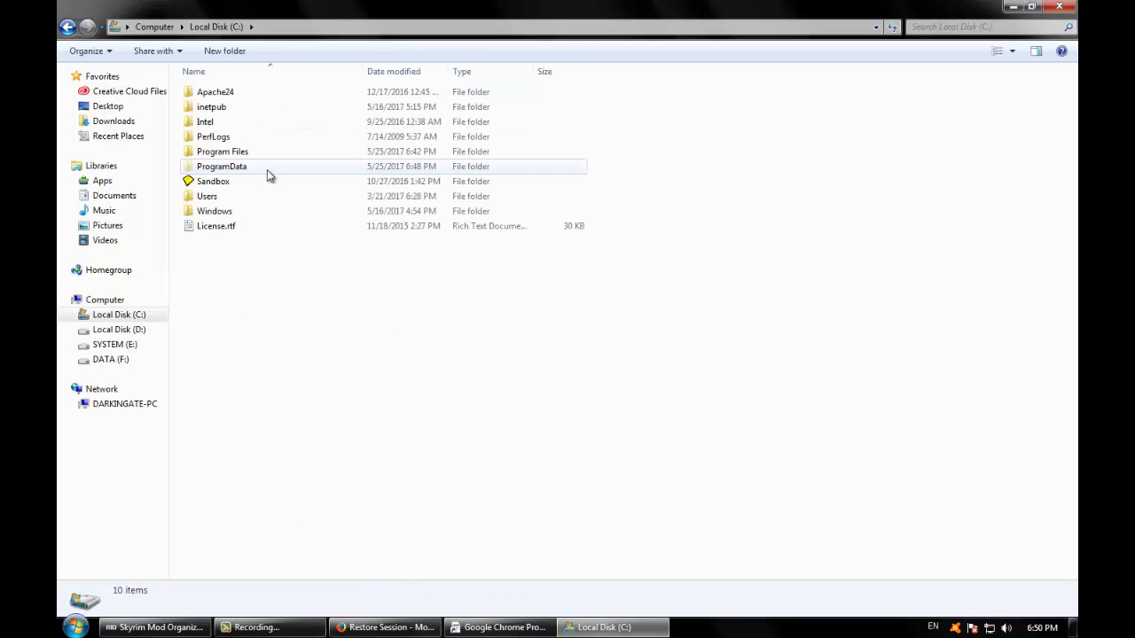
double_click(254, 149)
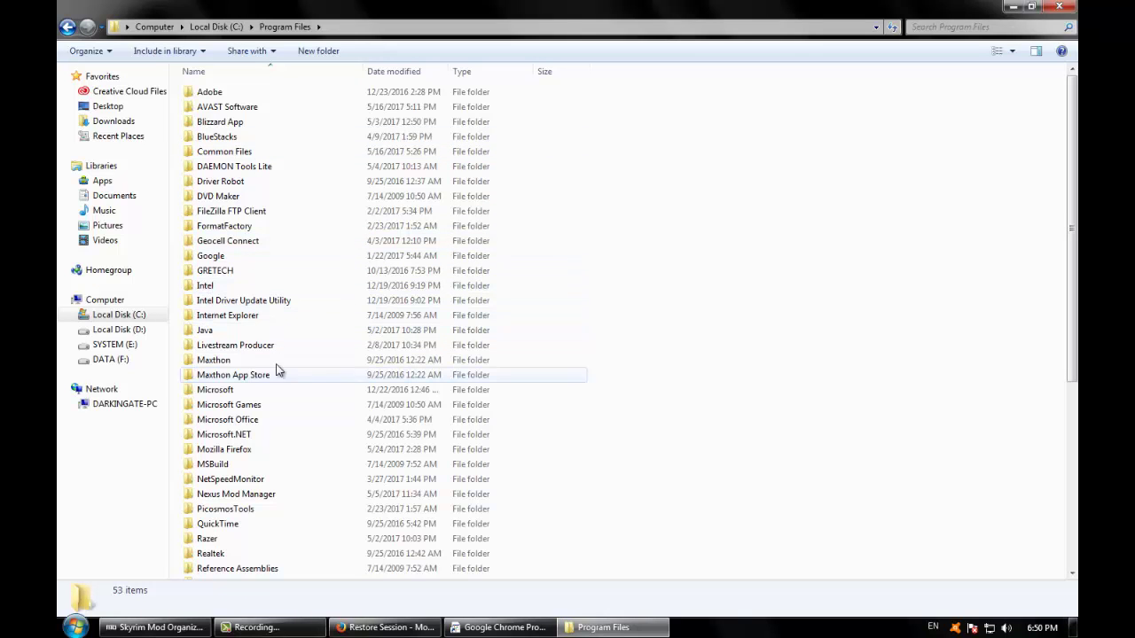
double_click(263, 255)
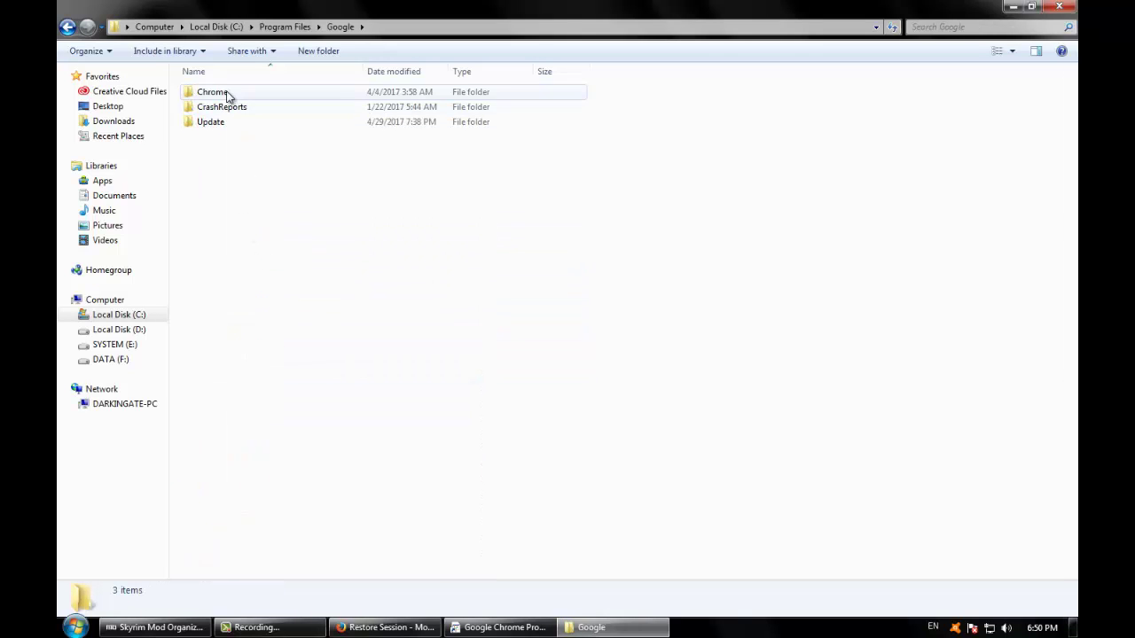
double_click(226, 93)
double_click(228, 94)
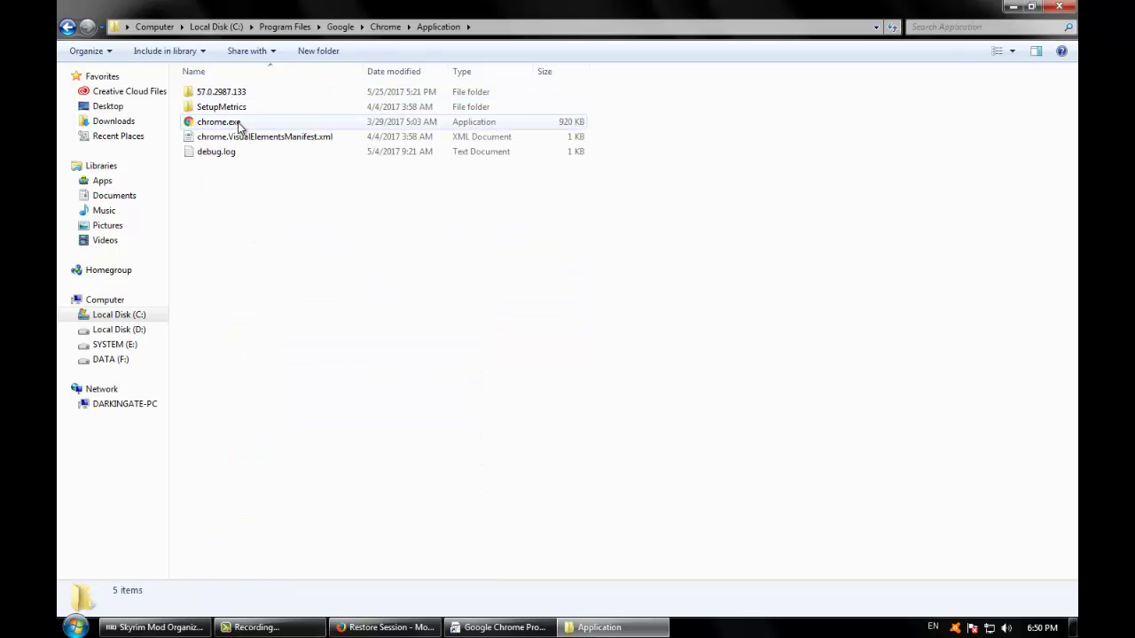
left_click(241, 125)
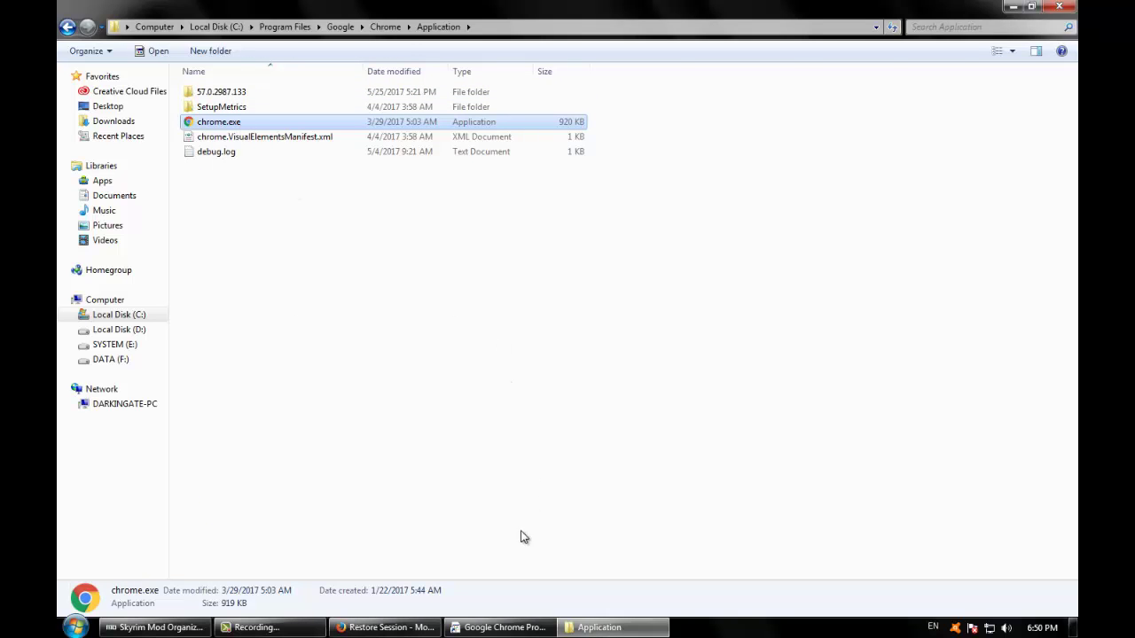
- Review the target path in the Google Chrome shortcut's properties again and cancel the dialog without saving
left_click(501, 627)
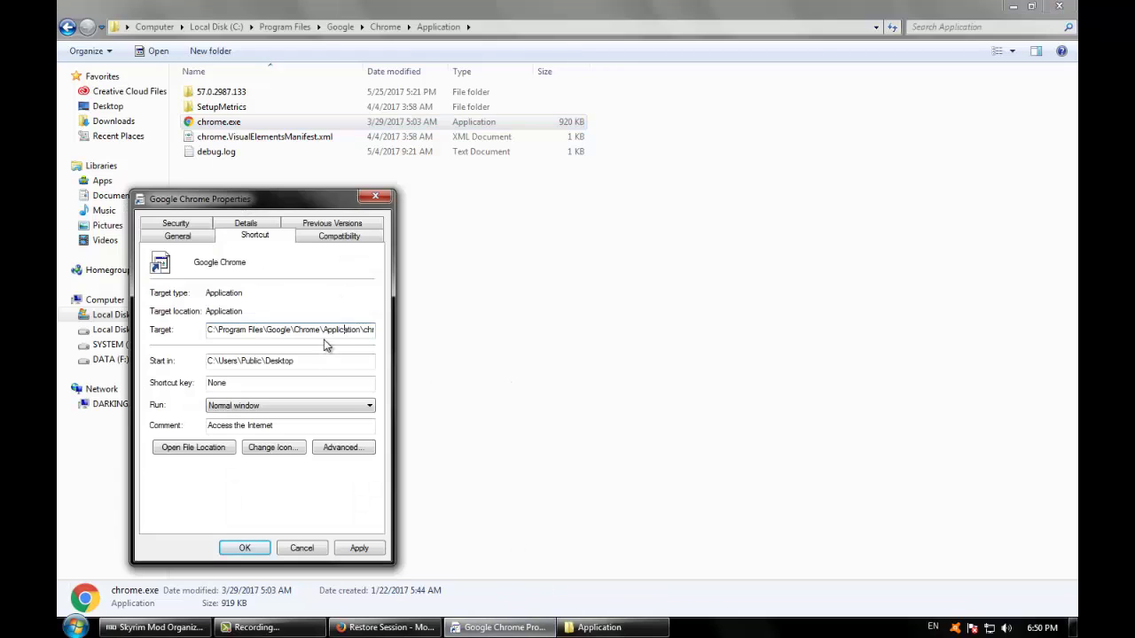
double_click(366, 333)
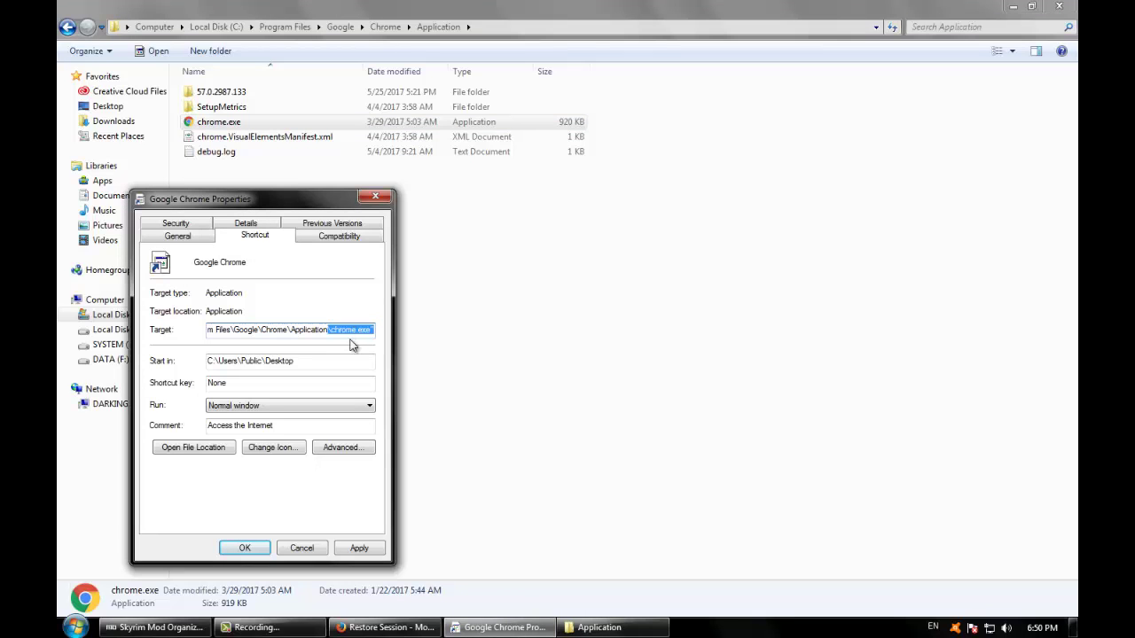
left_click_drag(248, 334, 437, 341)
left_click(334, 333)
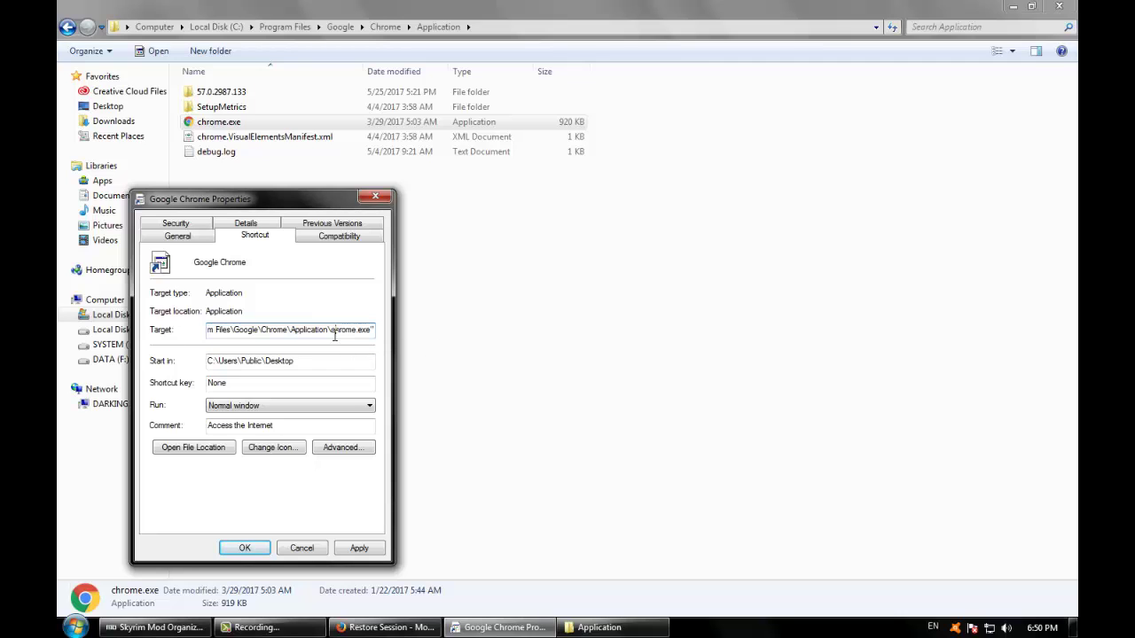
left_click(325, 550)
- Create a desktop shortcut to chrome.exe from the Application folder and delete the old Google Chrome desktop shortcut
left_click(235, 137)
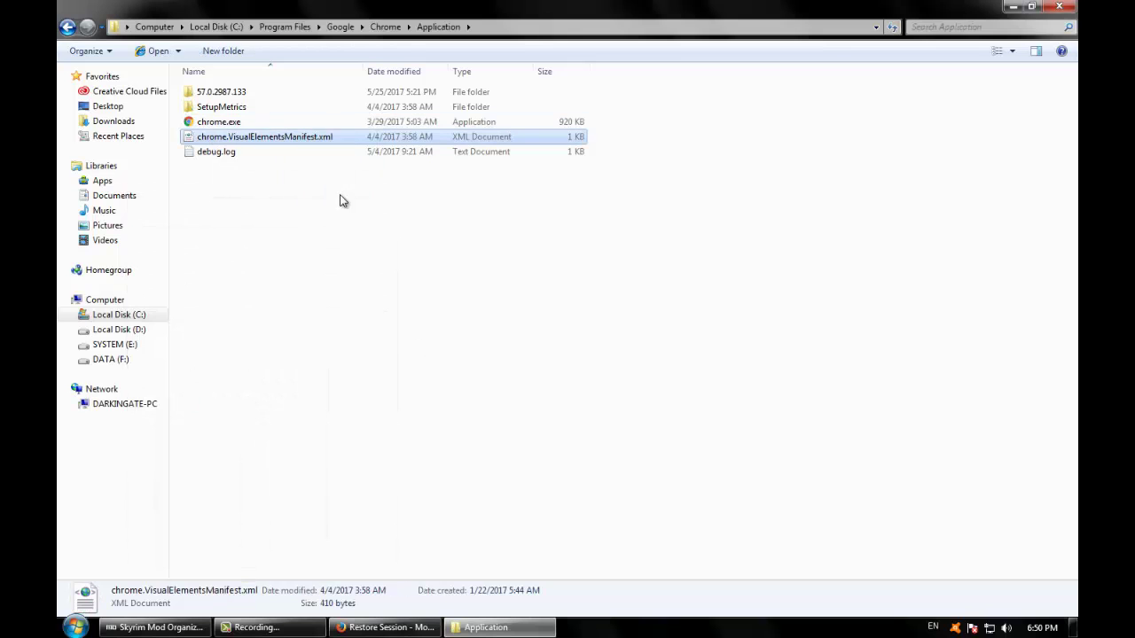
left_click_drag(218, 122, 540, 316)
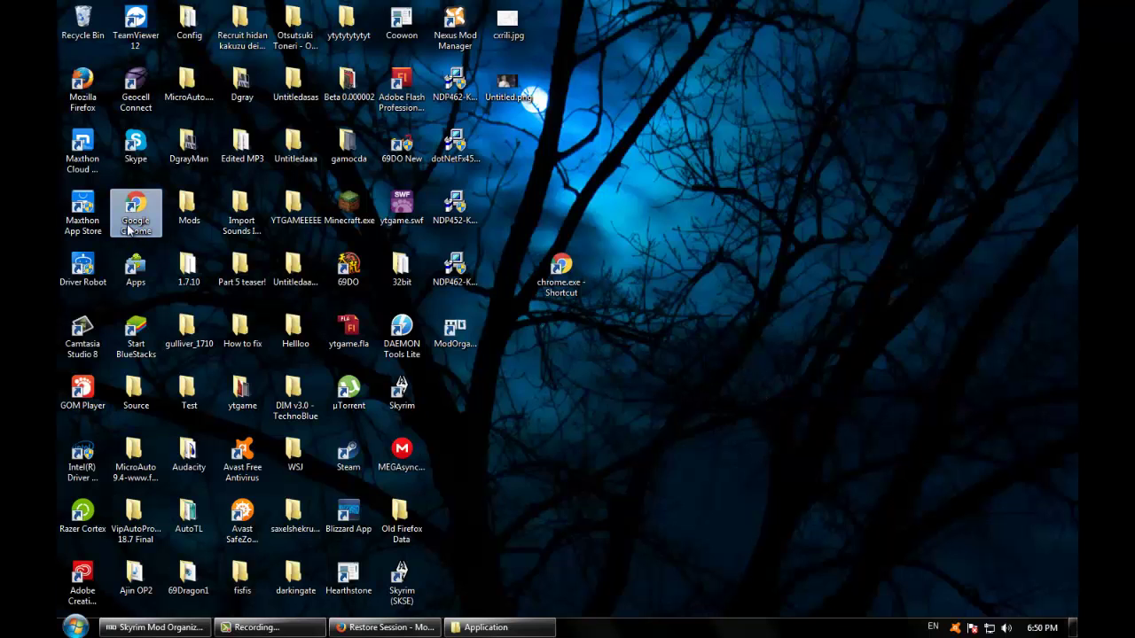
key("Delete")
key("Return")
- Move the new chrome.exe shortcut to the deleted shortcut's place on the desktop and rename it Google Chrome
left_click_drag(586, 271, 153, 248)
left_click(145, 228)
type("Google Chrome")
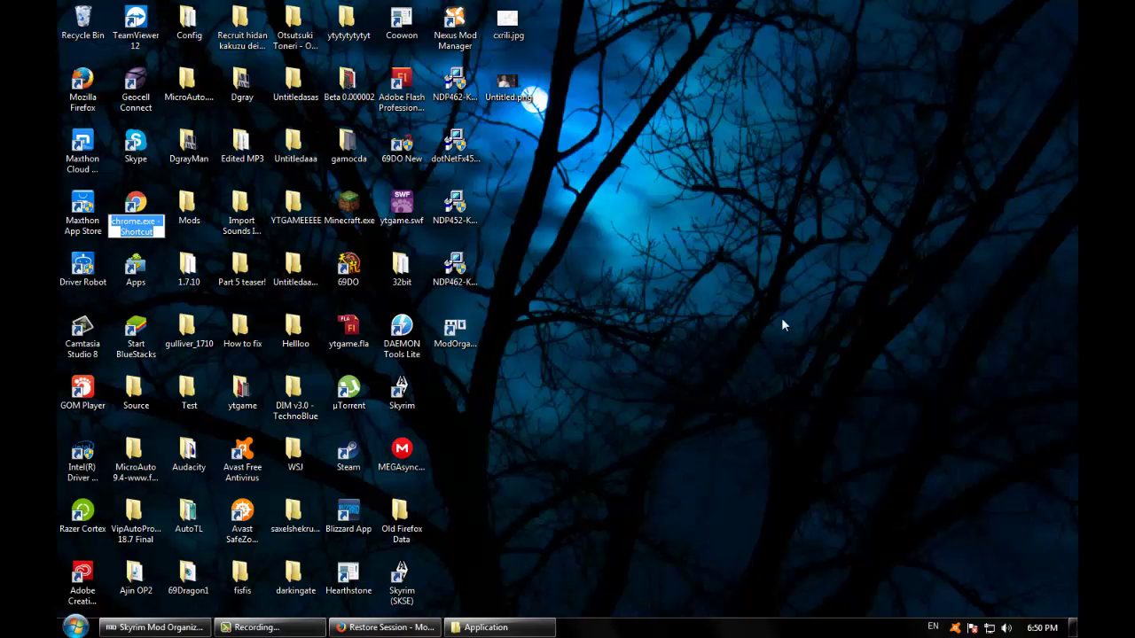
key("Return")
- Check the target path in the new Google Chrome desktop shortcut's properties and close them
right_click(129, 205)
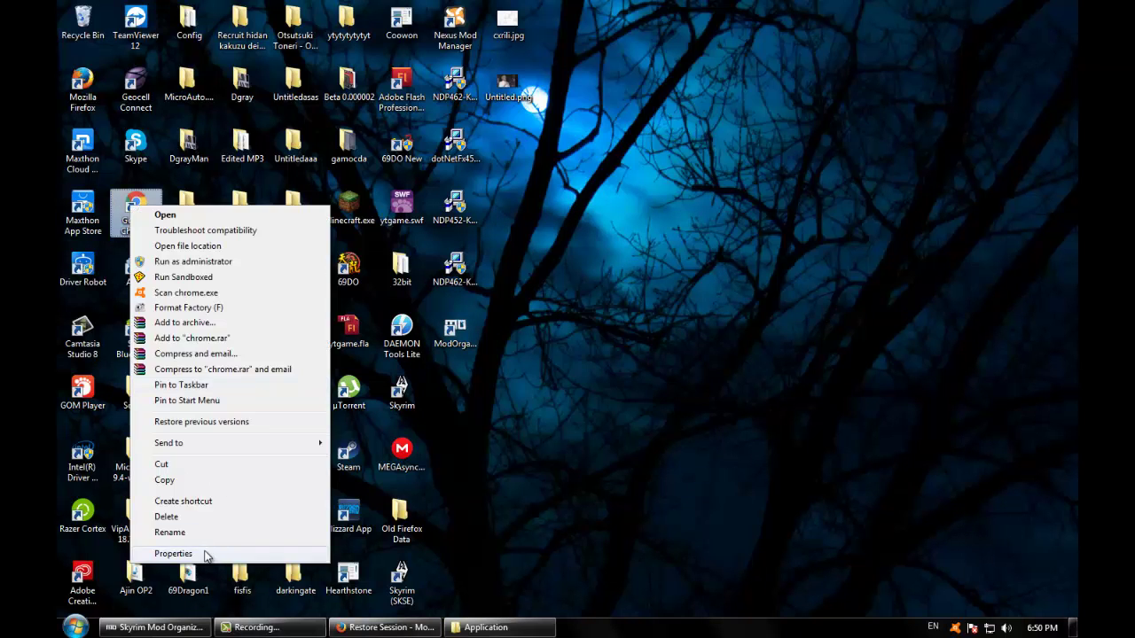
left_click(209, 553)
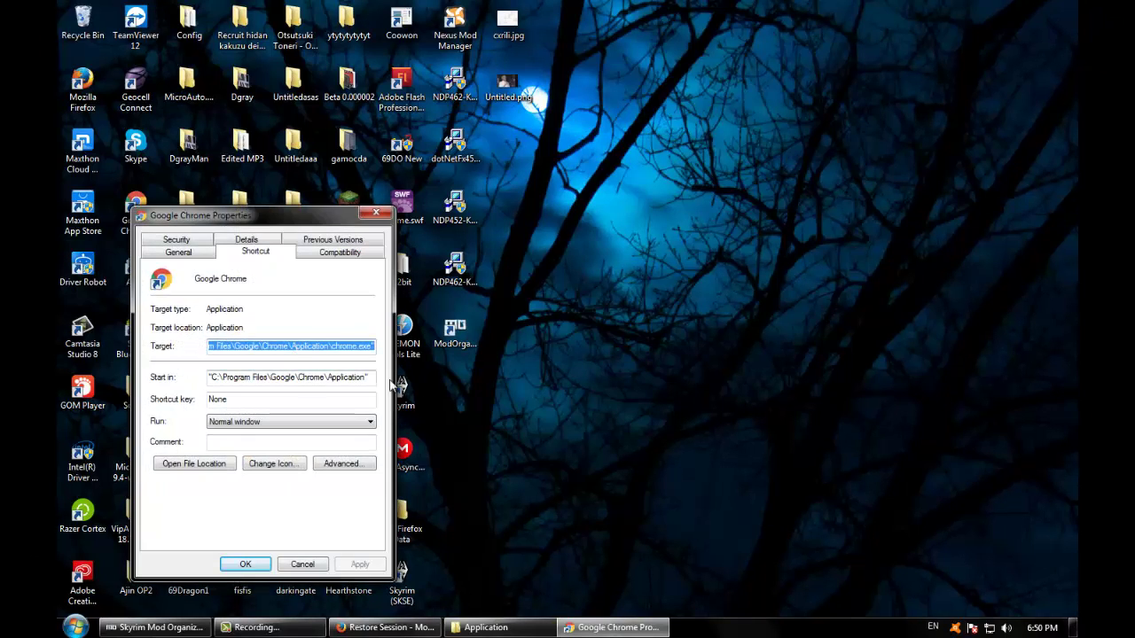
left_click(459, 386)
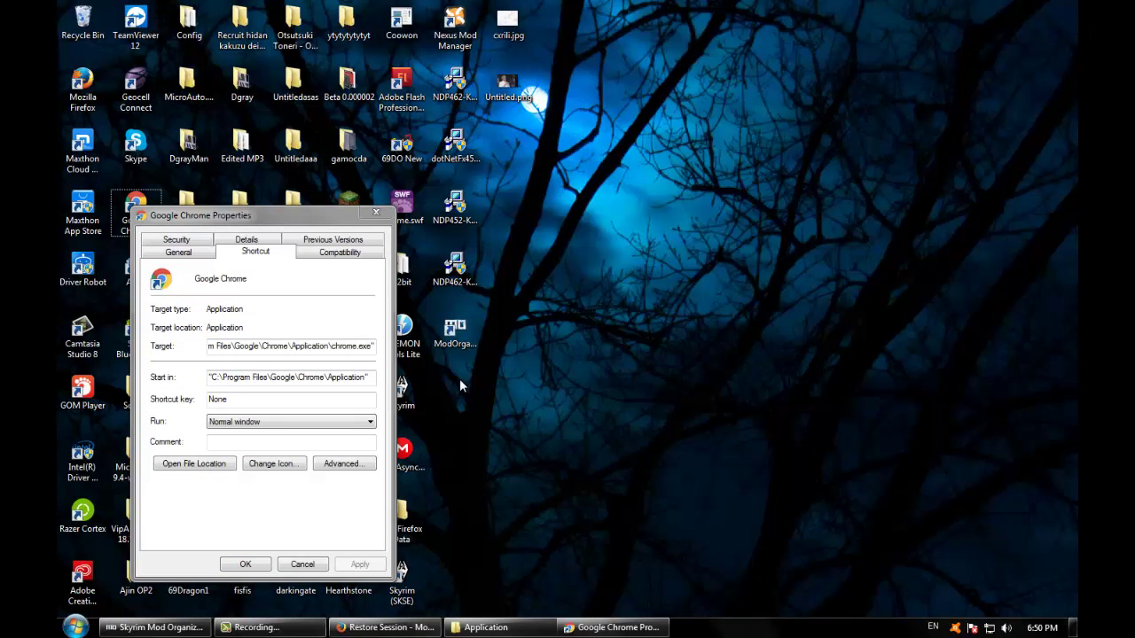
left_click(379, 211)
- Review the browser entries in the Start menu and check the target path in the Mozilla Firefox entry's properties
left_click(76, 627)
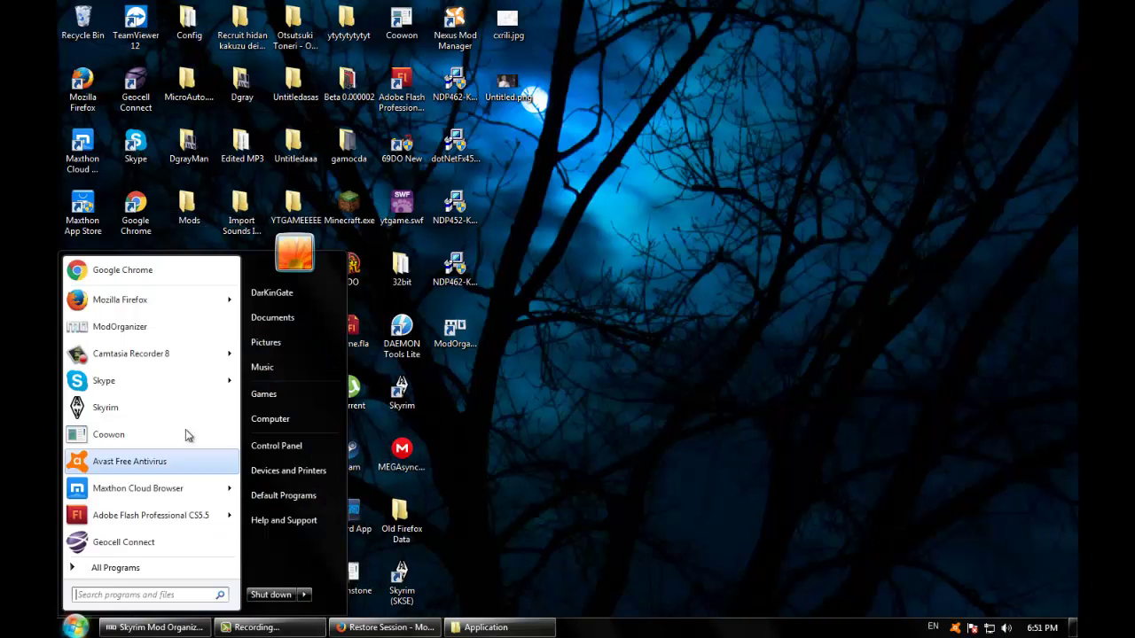
right_click(149, 272)
left_click(208, 357)
right_click(156, 294)
right_click(132, 270)
left_click(168, 373)
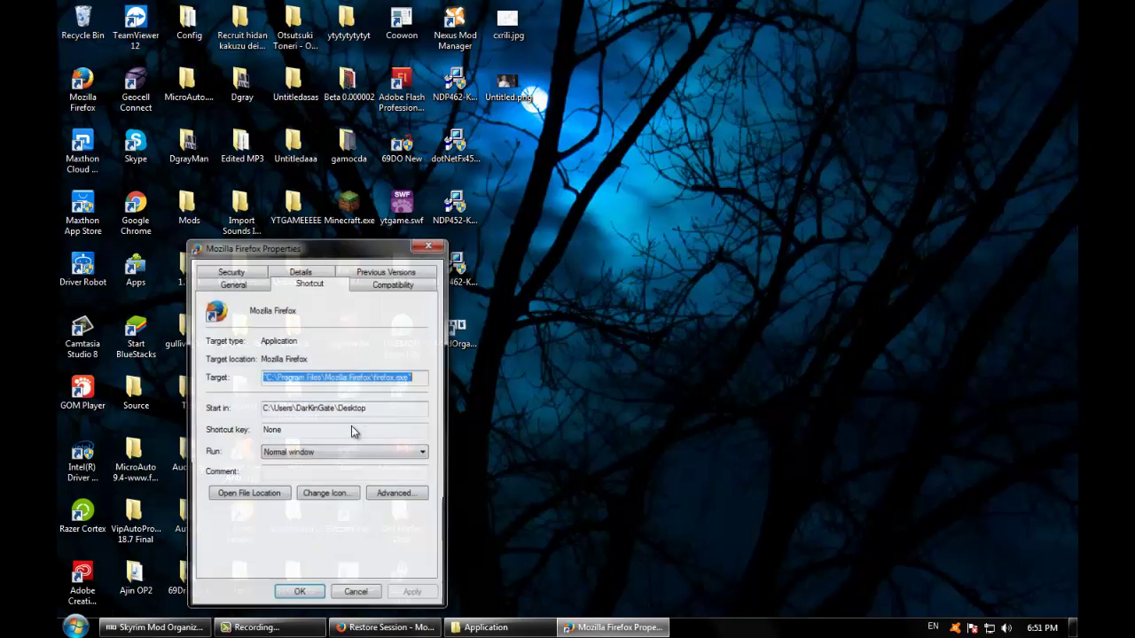
left_click(431, 245)
left_click(75, 627)
left_click(497, 574)
- Switch to Firefox and open its options in a new tab to examine the home page and search engine settings
left_click(377, 630)
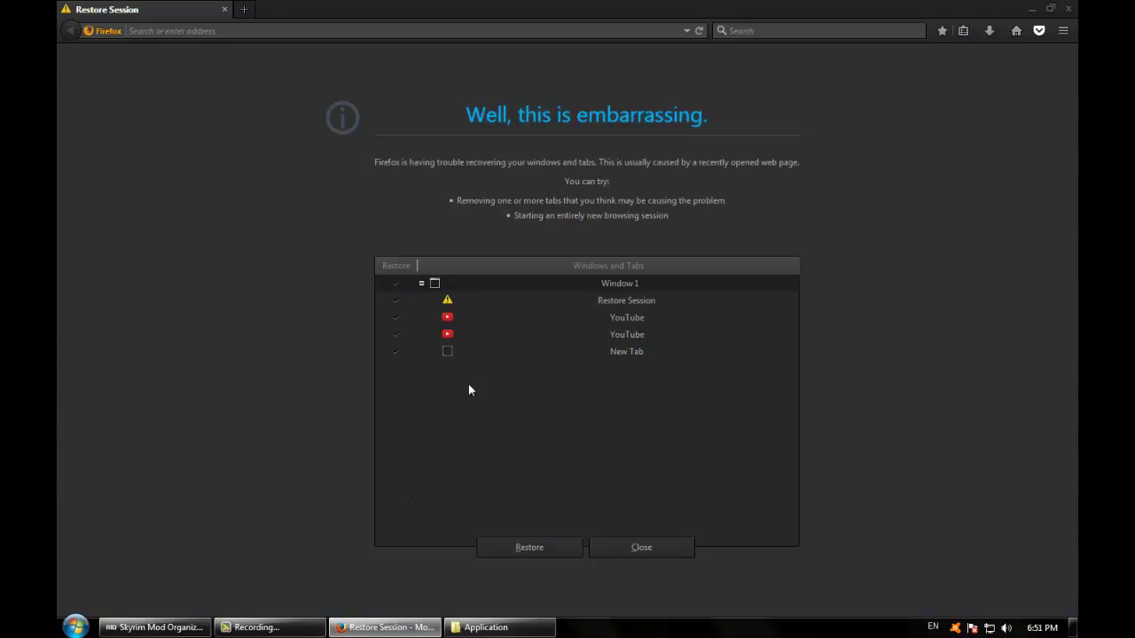
left_click(244, 10)
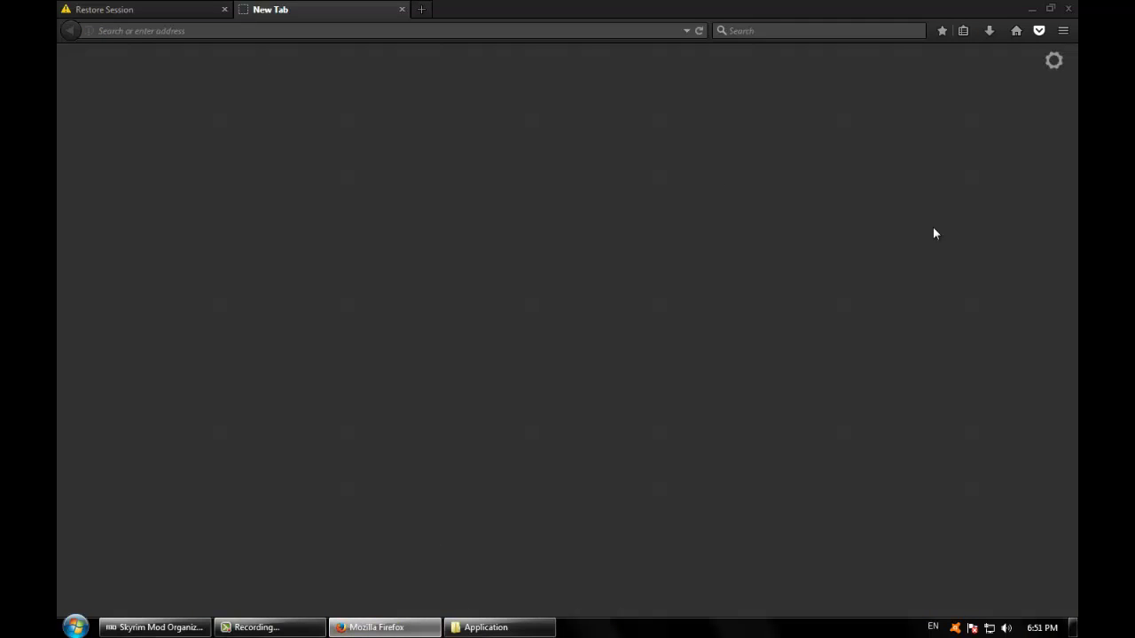
left_click(1063, 30)
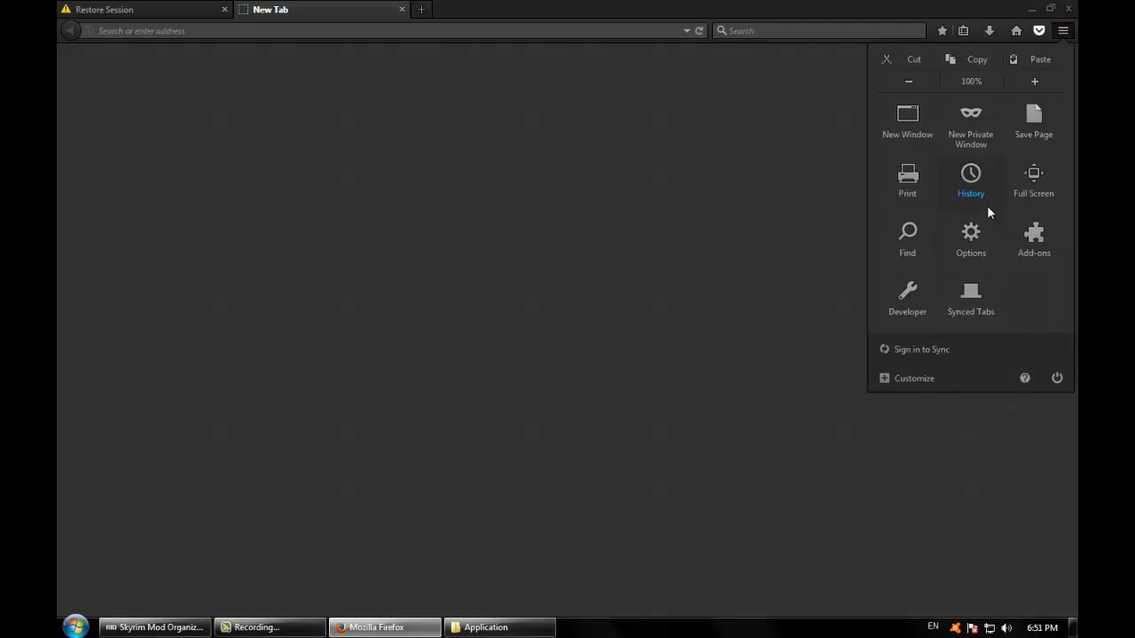
left_click(969, 245)
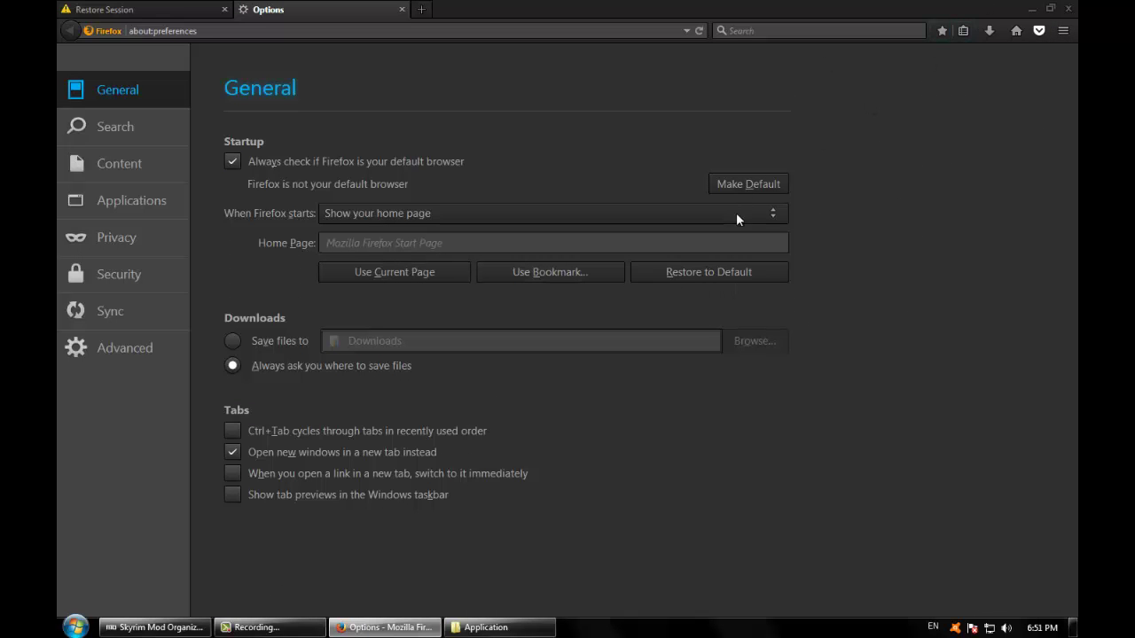
left_click(98, 131)
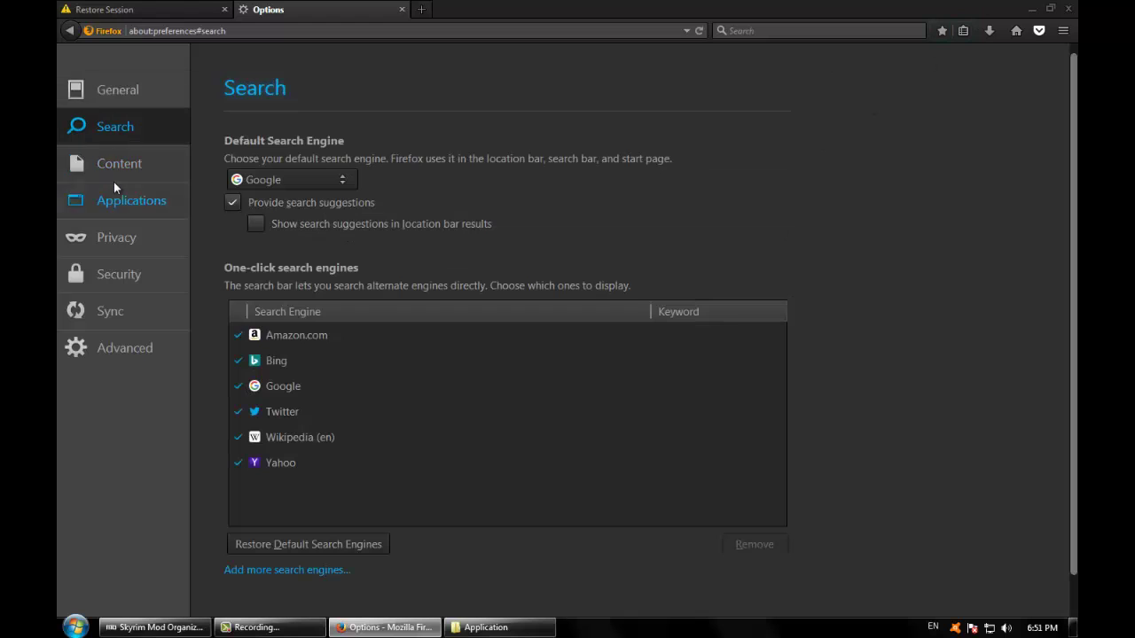
- Review Firefox's Content, Privacy, Security, Sync and Advanced settings, and replace the options tab with a new empty tab
left_click(117, 165)
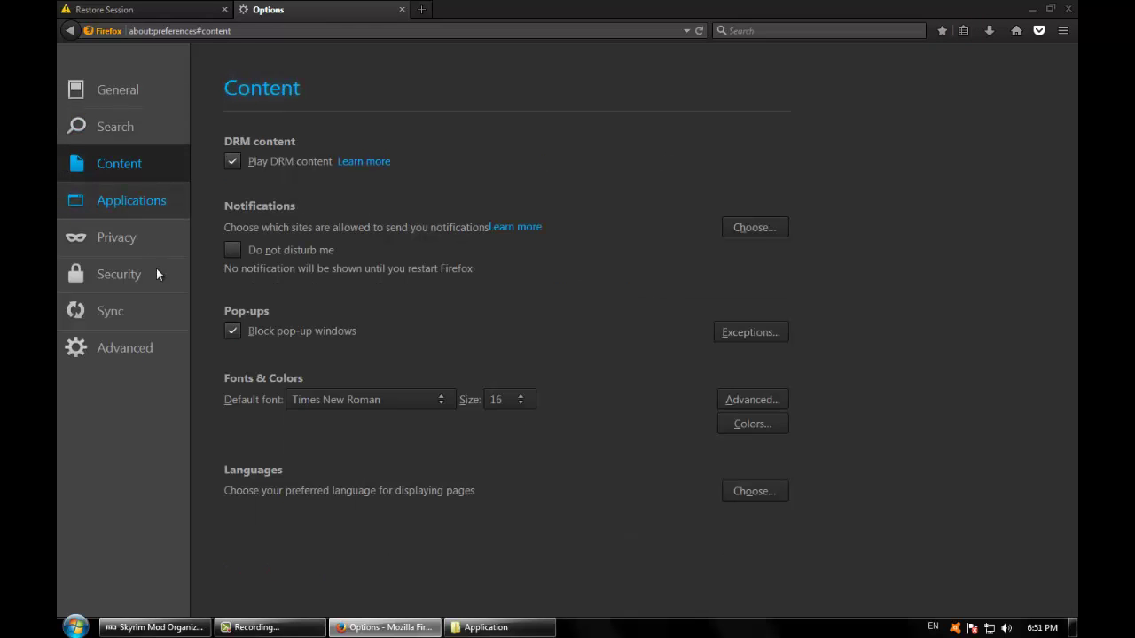
left_click(140, 237)
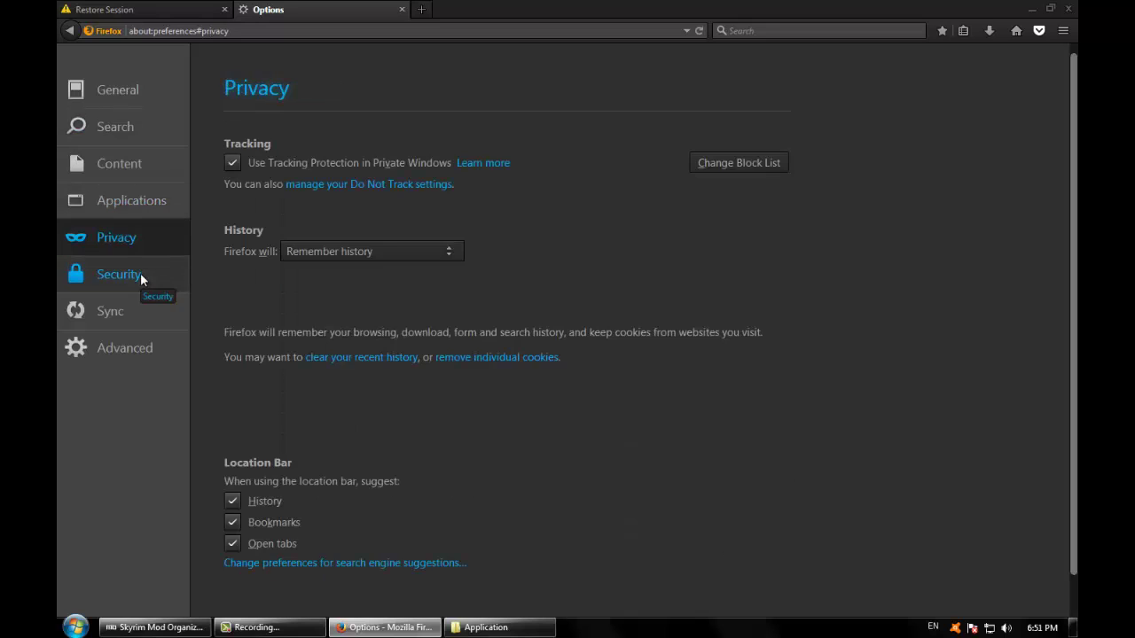
left_click(140, 273)
left_click(118, 322)
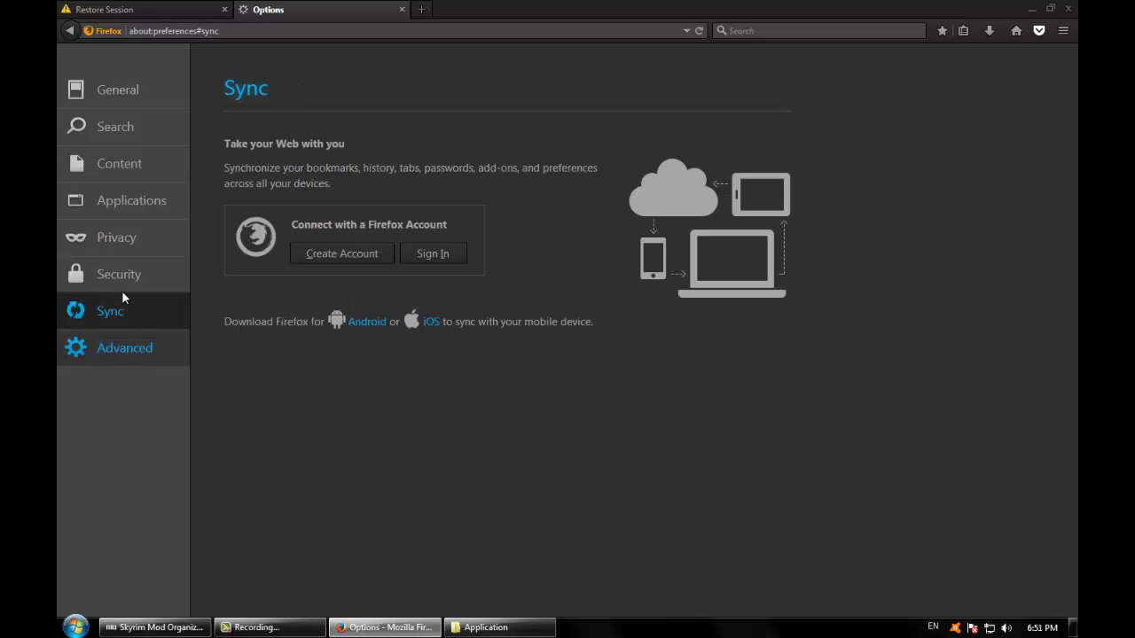
left_click(116, 349)
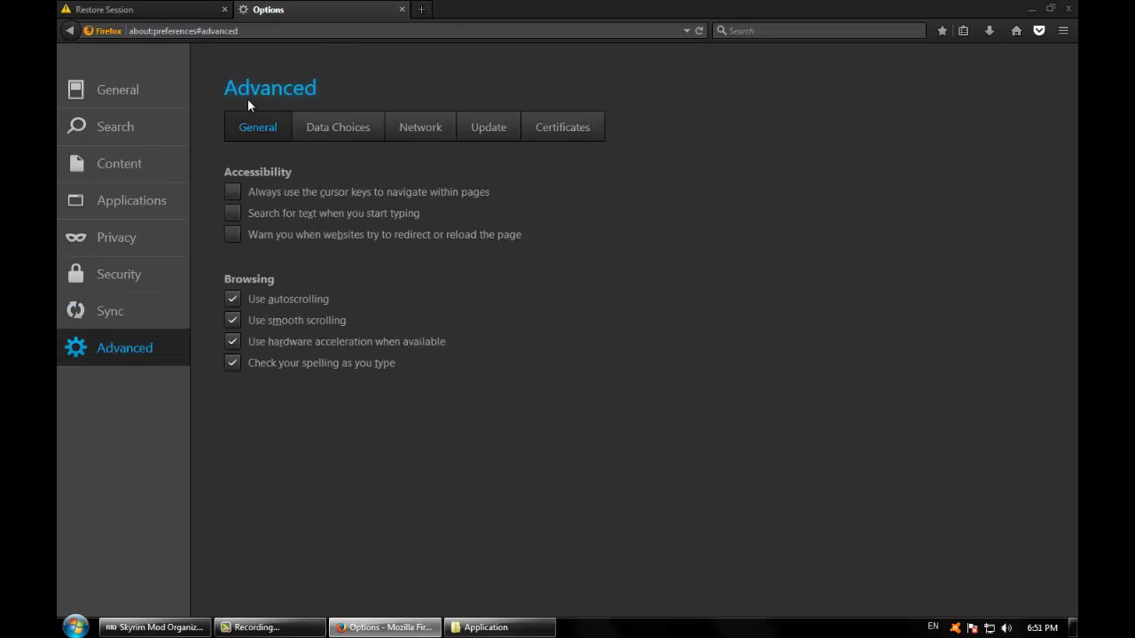
left_click(401, 8)
left_click(245, 9)
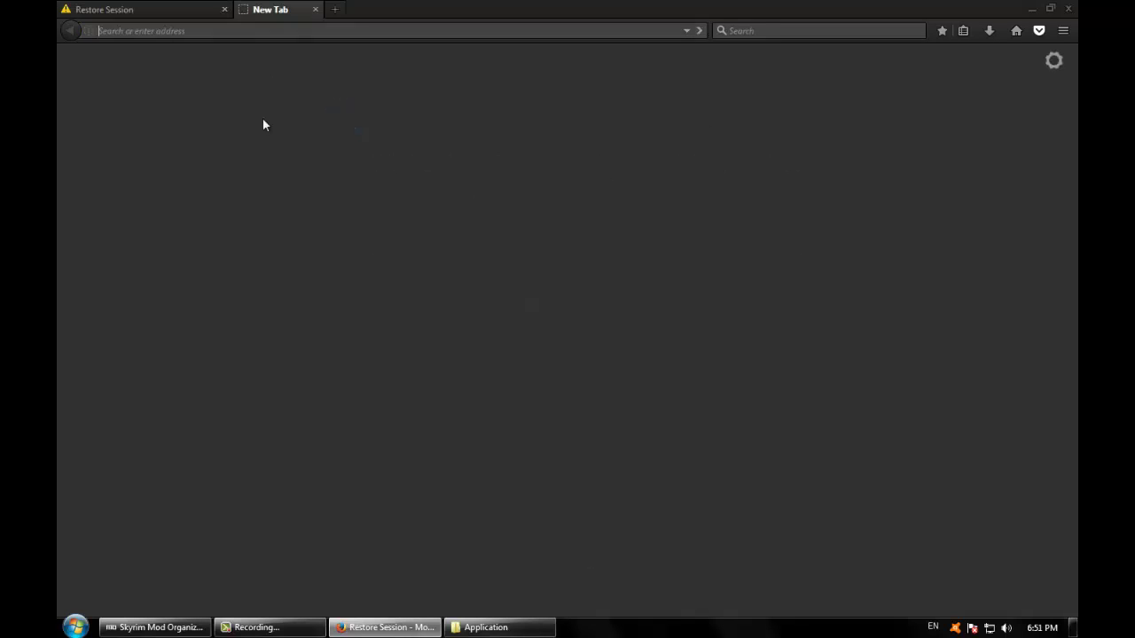
- Switch from Firefox to the Explorer window showing Chrome's Application folder and go up to the root of Local Disk (C:)
left_click(386, 627)
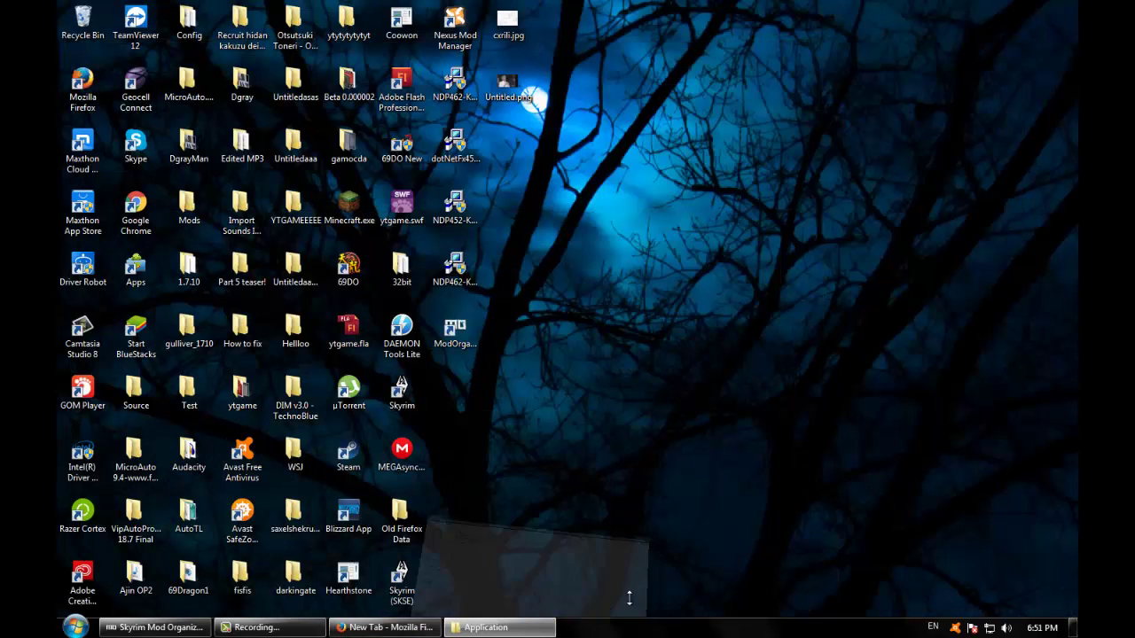
left_click(610, 609)
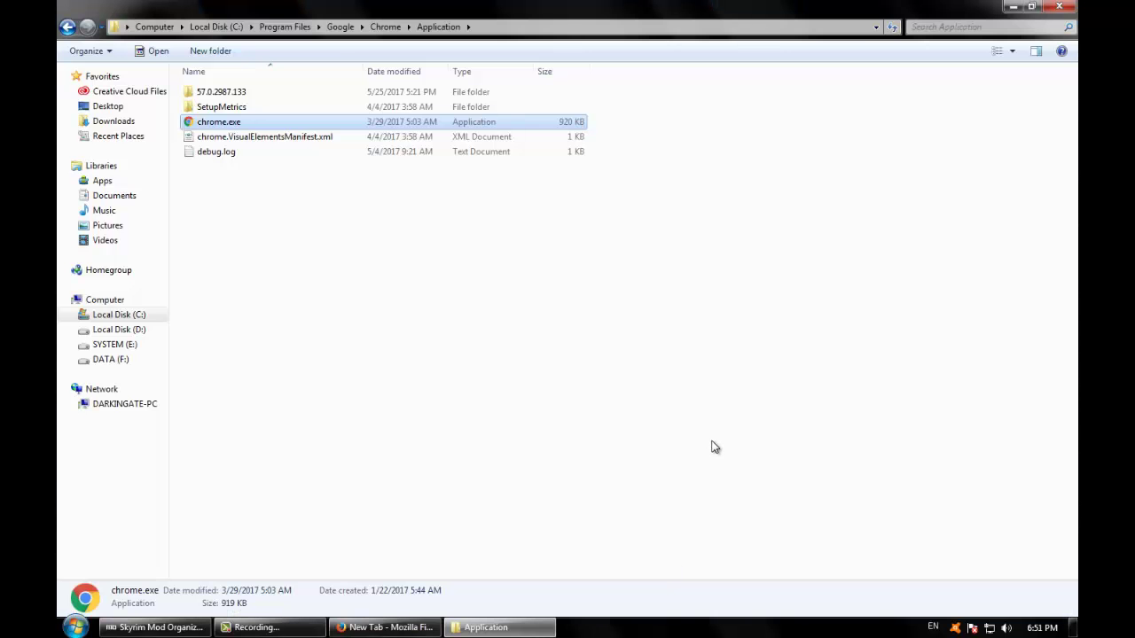
left_click(216, 26)
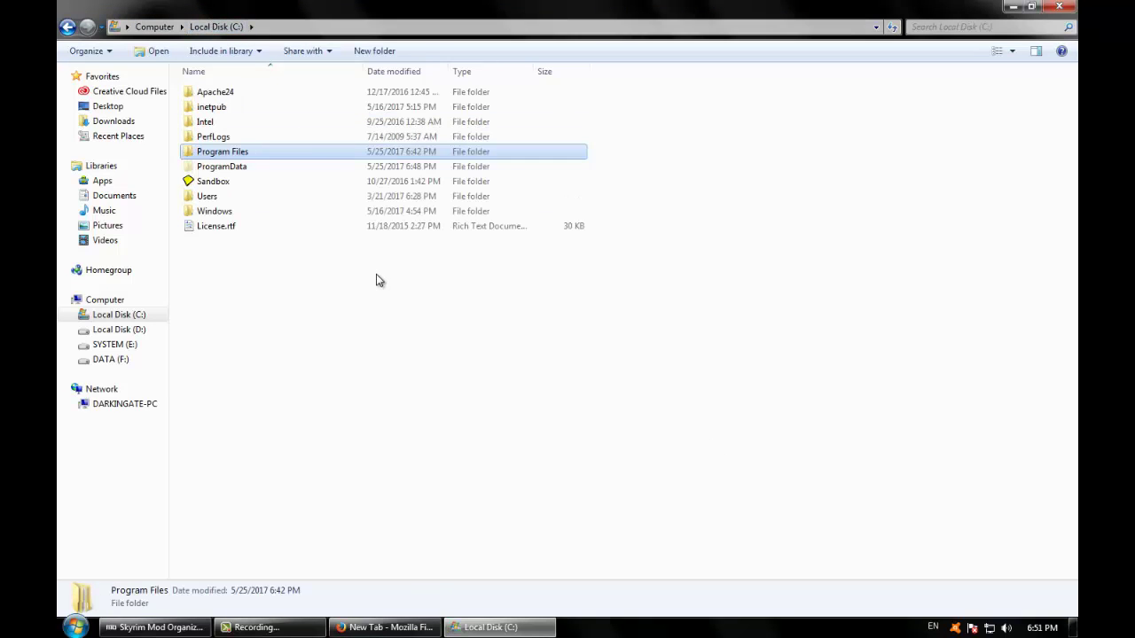
left_click(376, 274)
left_click(963, 28)
left_click(774, 257)
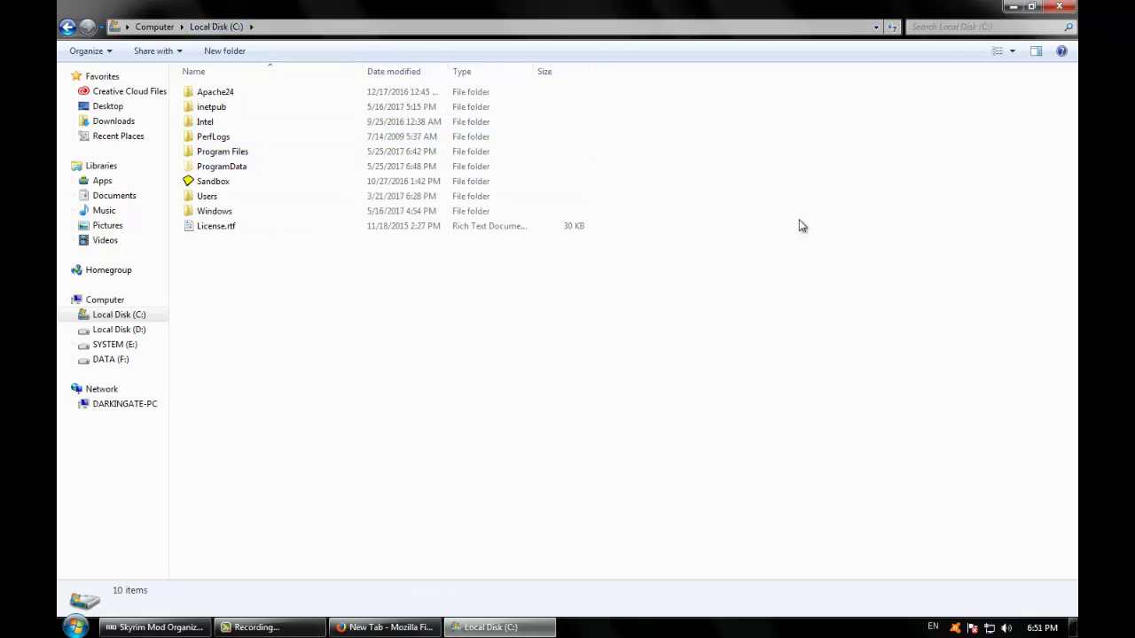
left_click(963, 26)
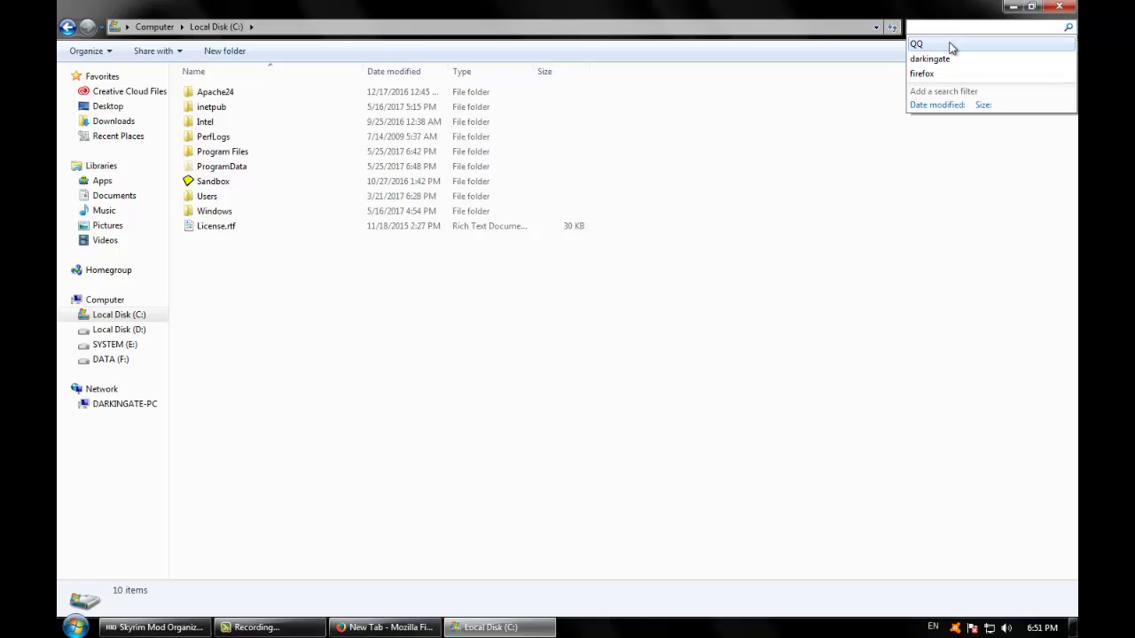
left_click(808, 203)
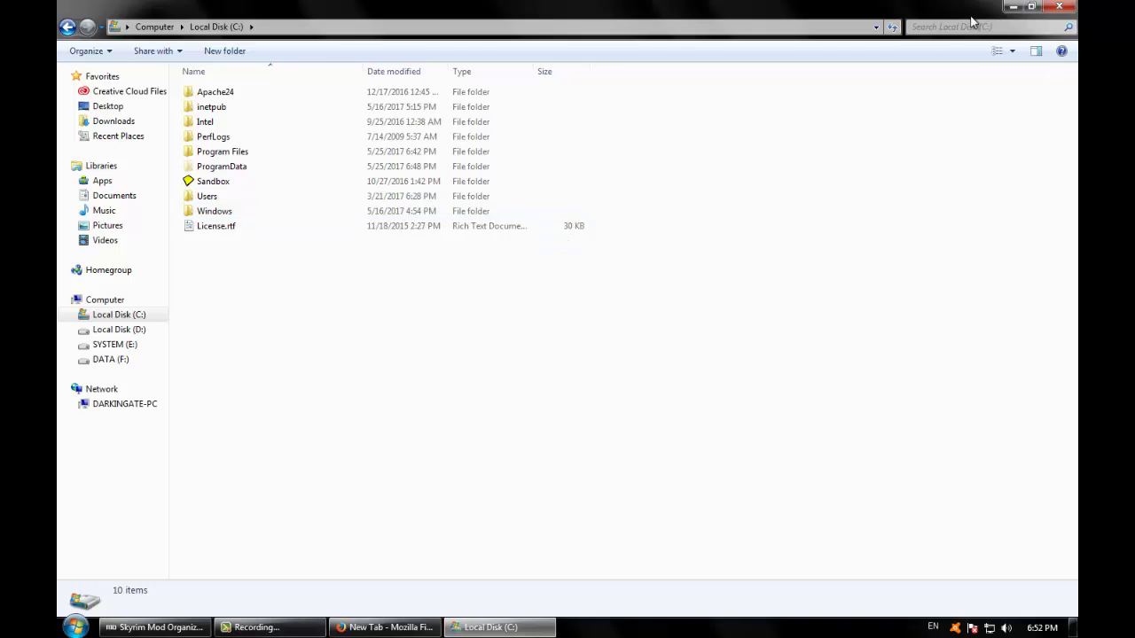
- Search Local Disk (C:) for darkingate, including file contents, close the search window and return to Firefox
left_click(933, 25)
type("d")
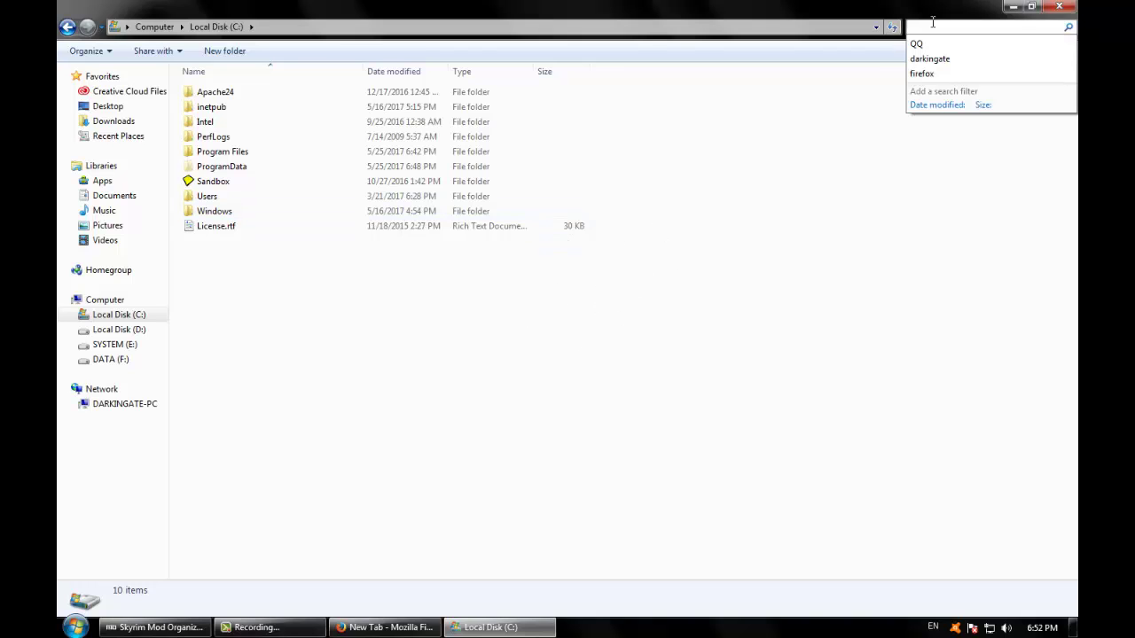
type("arkingate")
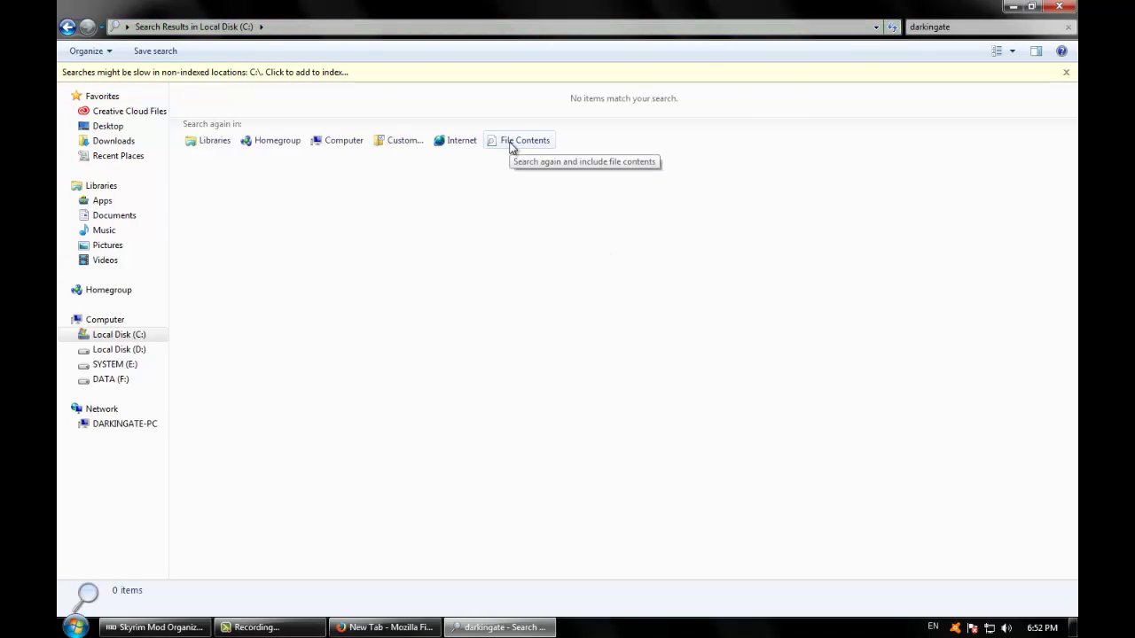
left_click(510, 142)
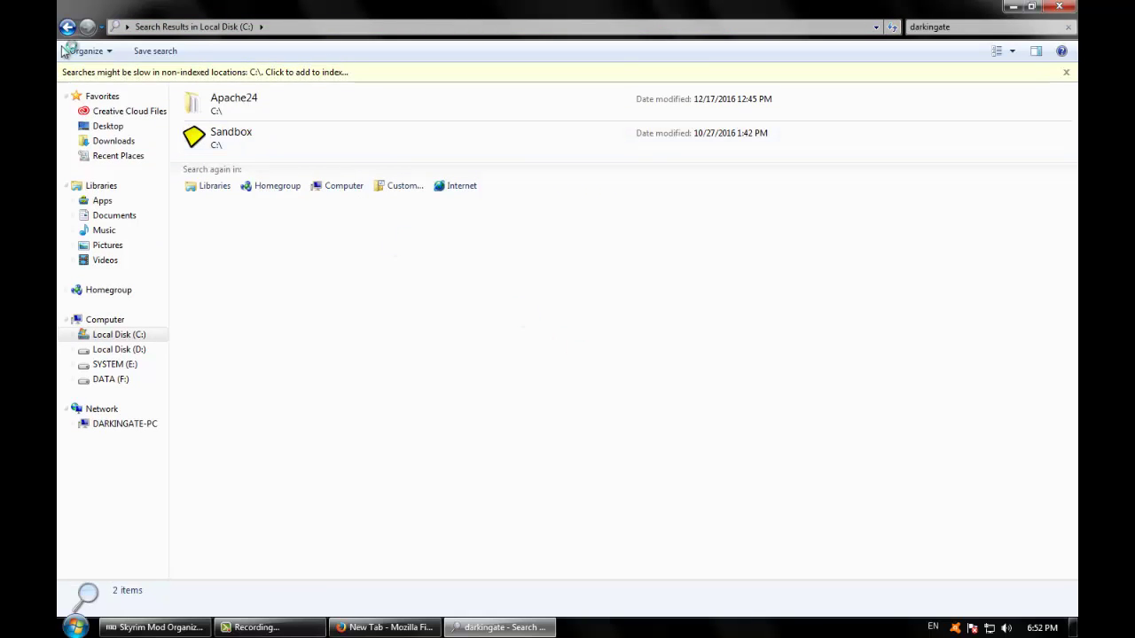
left_click(1059, 7)
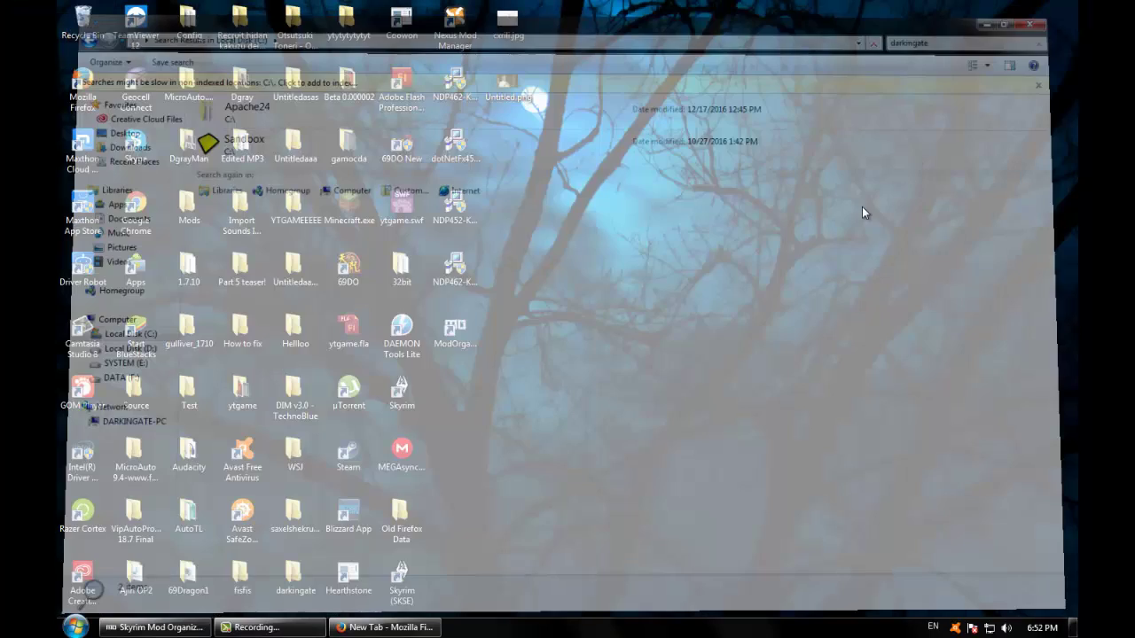
left_click(376, 568)
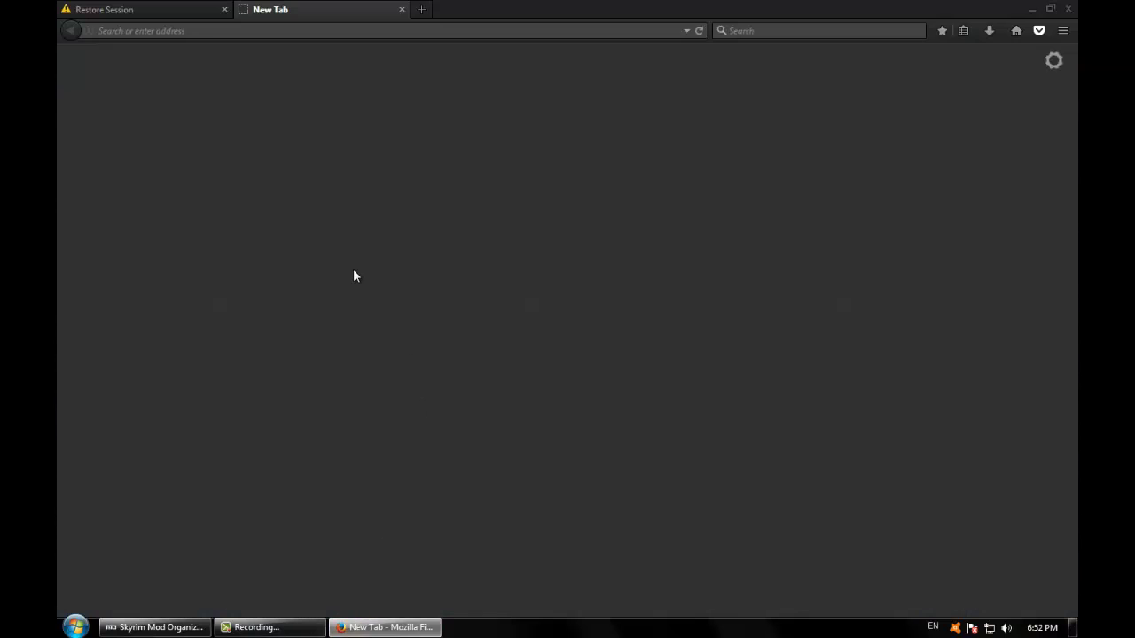